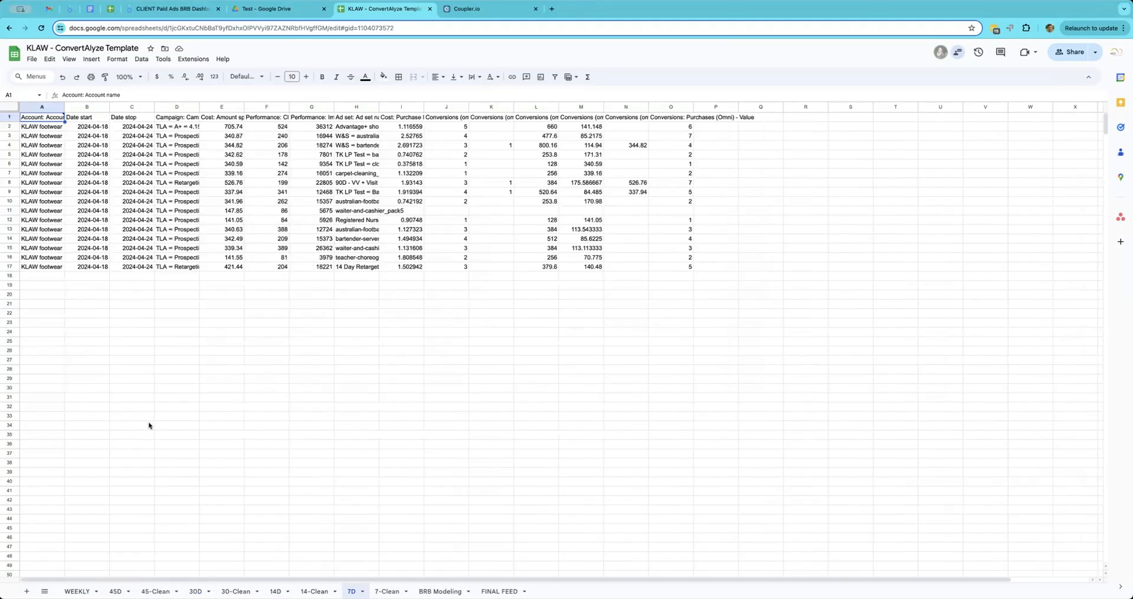
- Open the 45D sheet and fit the ad set name column's width to its contents
{"action": "left_click", "coordinate": [115, 591]}
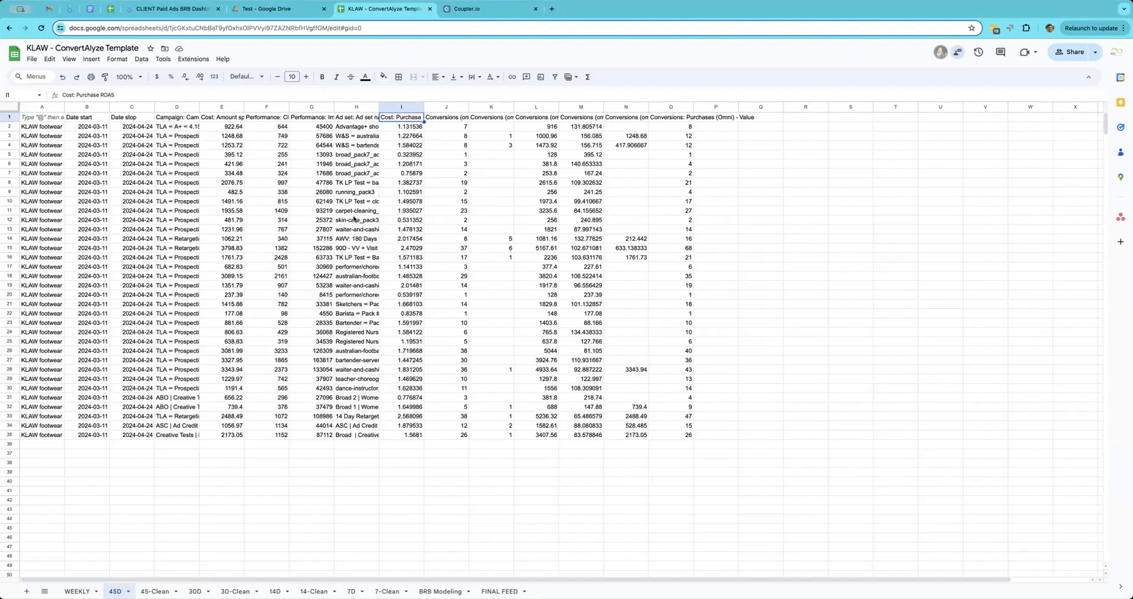
{"action": "double_click", "coordinate": [379, 106]}
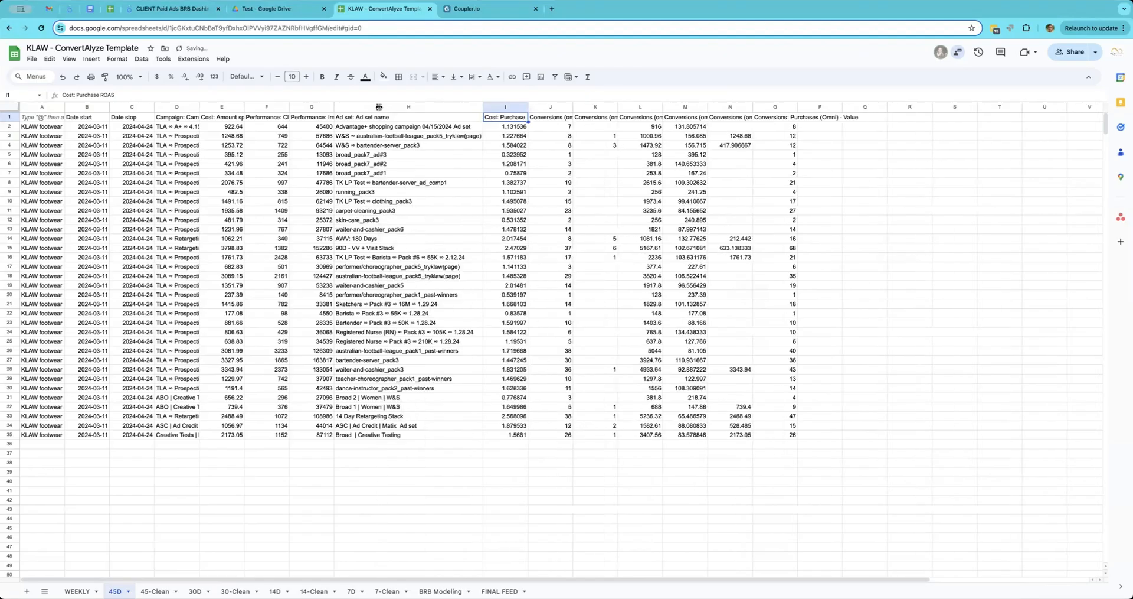
- Examine the ad set name, purchase ROAS and campaign name in the TK LP Test = clothing_pack3 row
{"action": "left_click", "coordinate": [383, 201]}
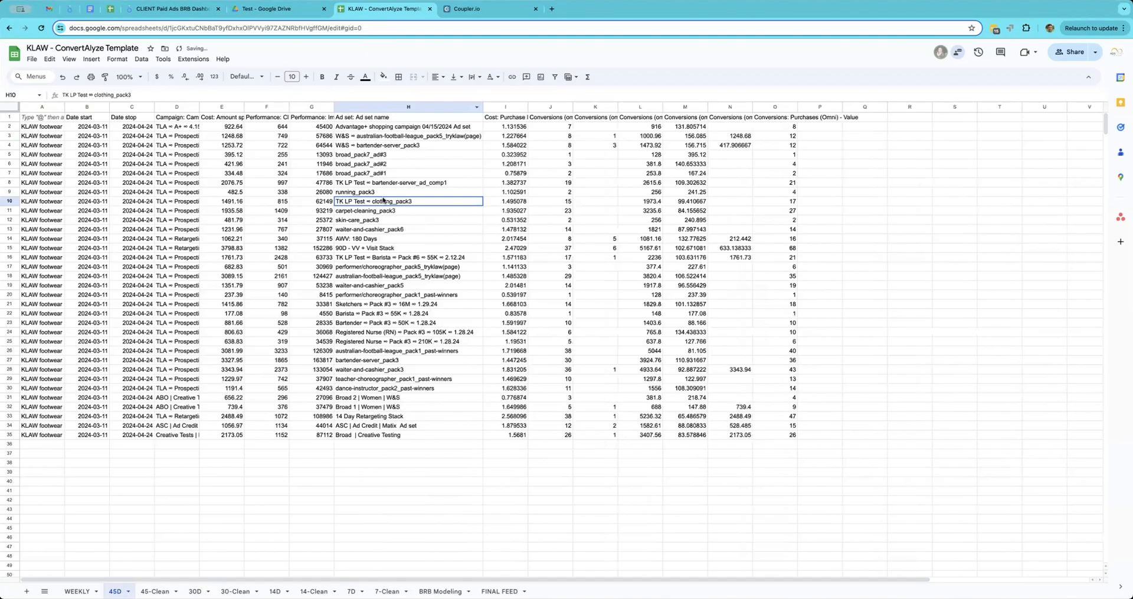
{"action": "left_click", "coordinate": [503, 203]}
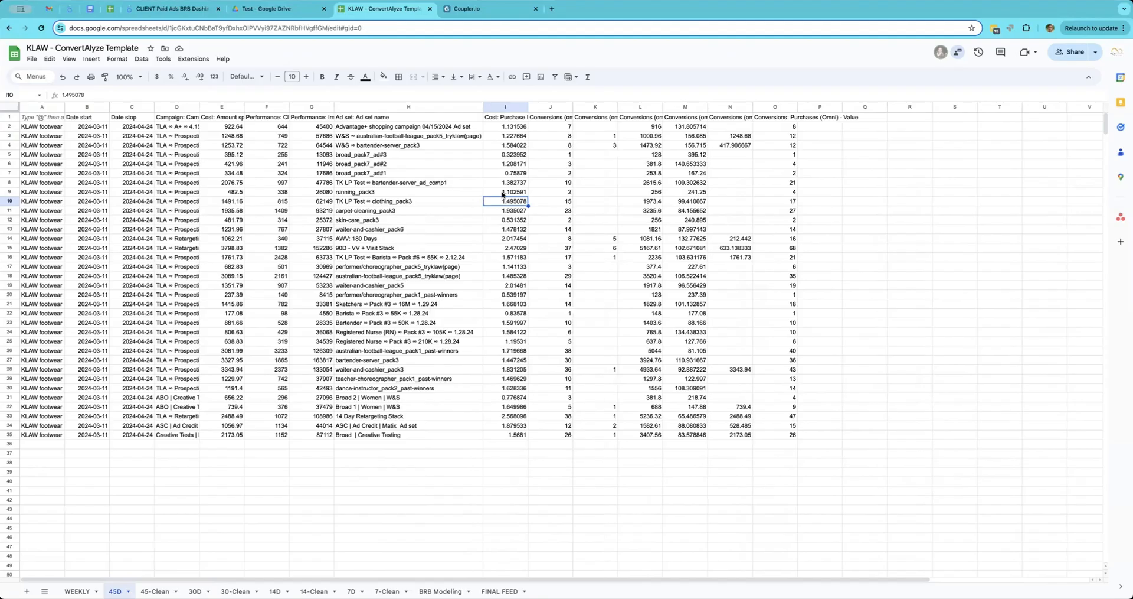
{"action": "left_click_drag", "start_coordinate": [376, 203], "coordinate": [513, 203]}
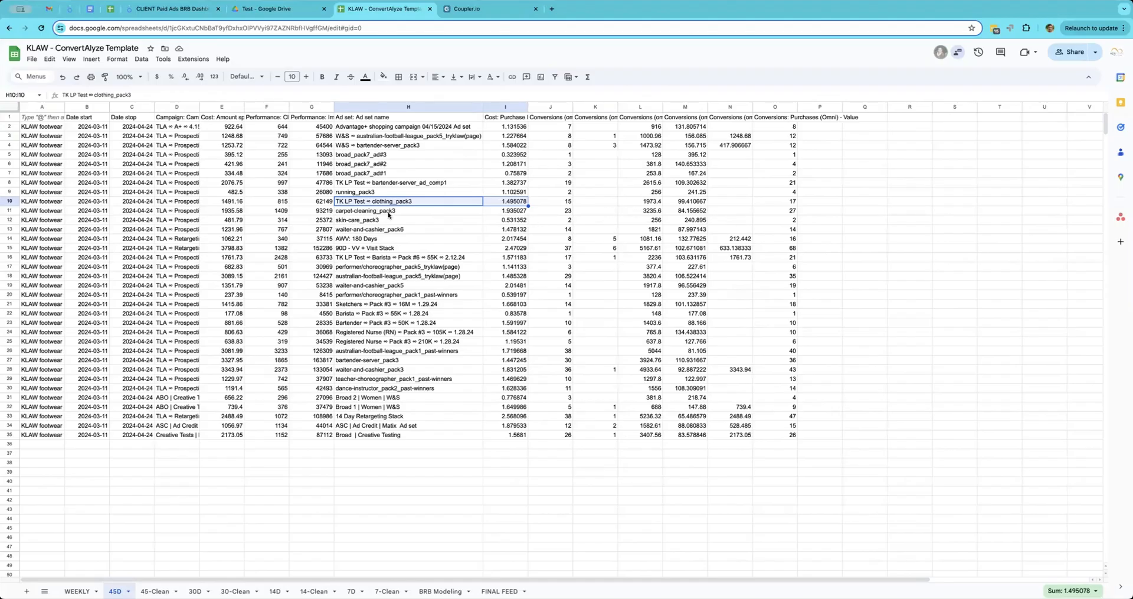
{"action": "left_click", "coordinate": [497, 219]}
{"action": "left_click_drag", "start_coordinate": [455, 202], "coordinate": [494, 202]}
{"action": "left_click", "coordinate": [174, 203]}
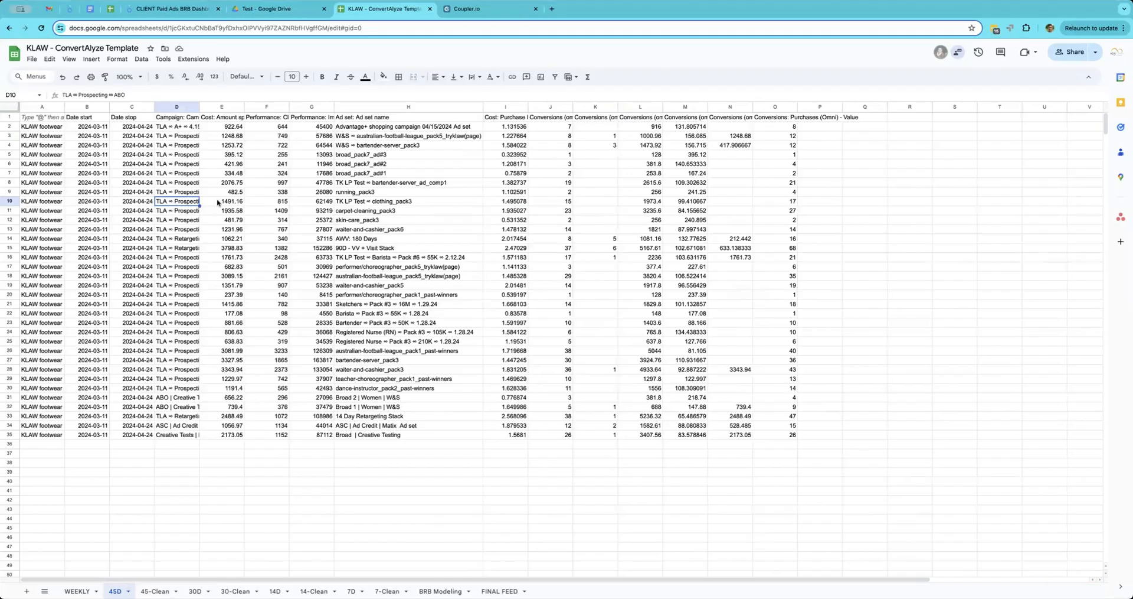
{"action": "left_click", "coordinate": [348, 202]}
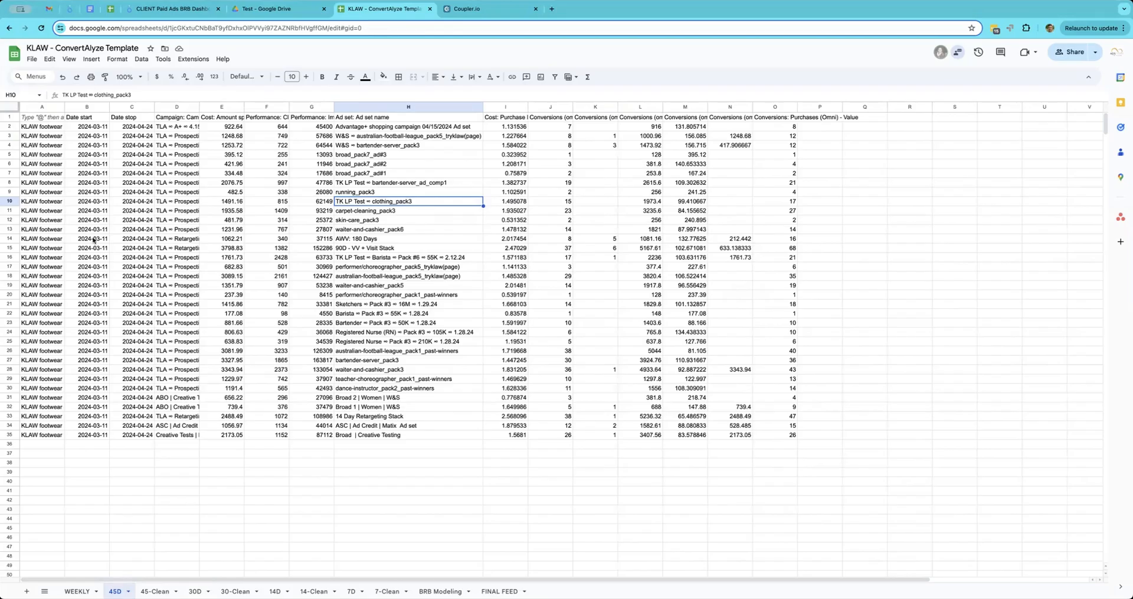
{"action": "left_click", "coordinate": [144, 464]}
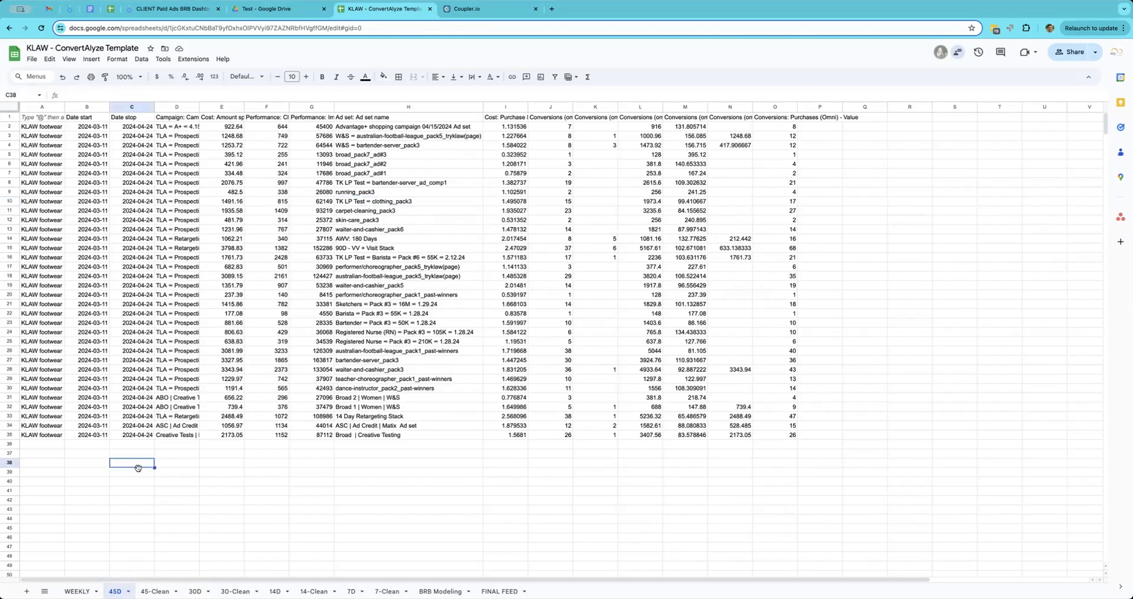
- View the 7-Clean sheet, return to 45D and try selecting the data range A1:O35
{"action": "left_click", "coordinate": [235, 591]}
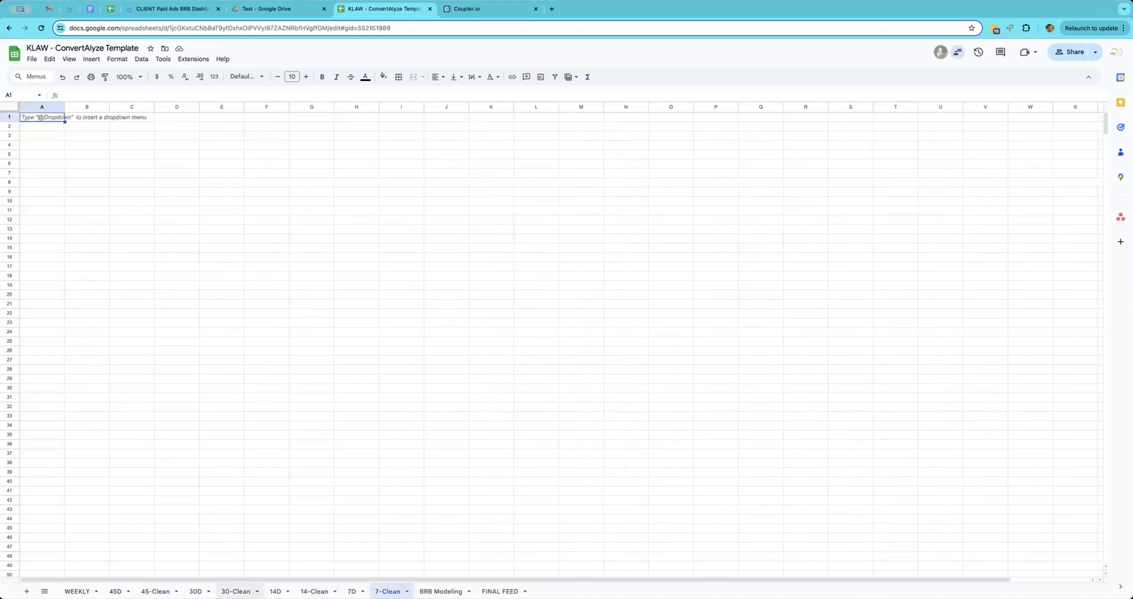
{"action": "left_click", "coordinate": [115, 590]}
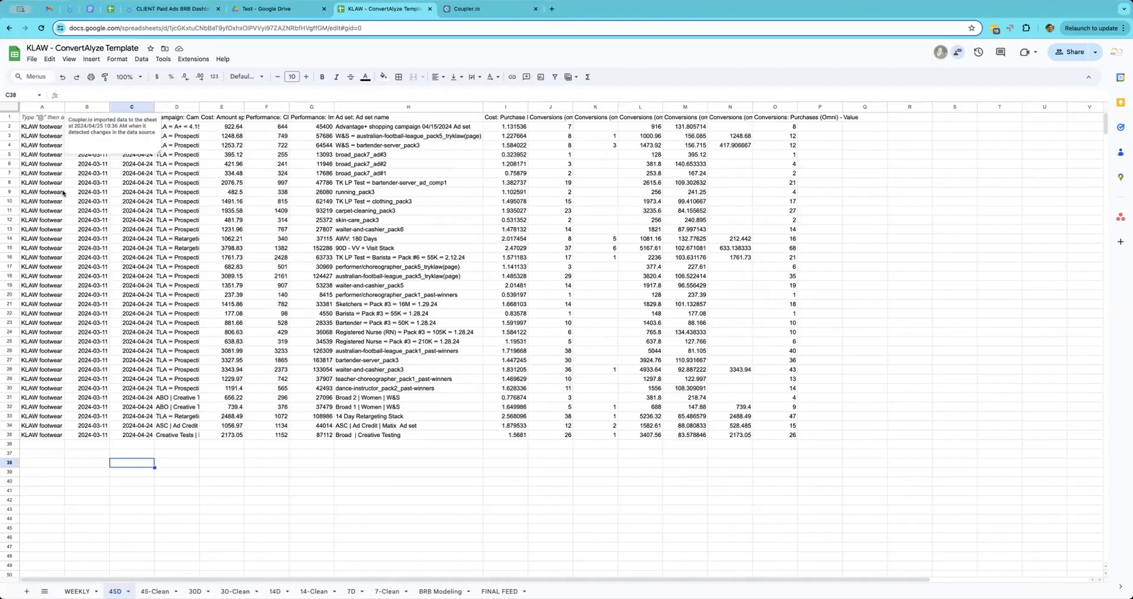
{"action": "left_click", "coordinate": [37, 118]}
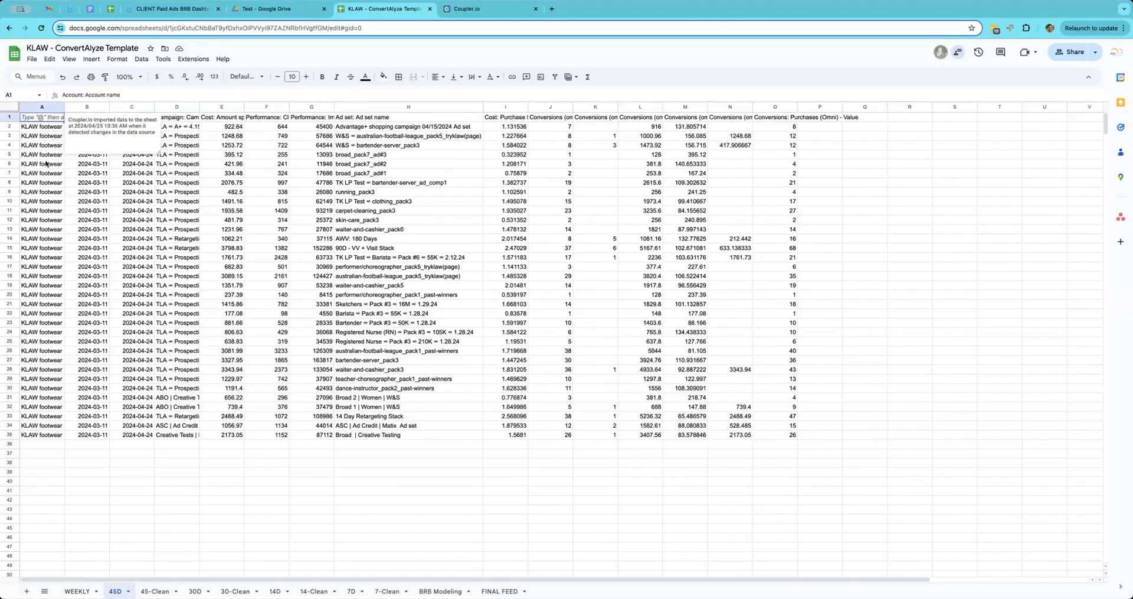
{"action": "left_click_drag", "start_coordinate": [41, 119], "coordinate": [785, 439]}
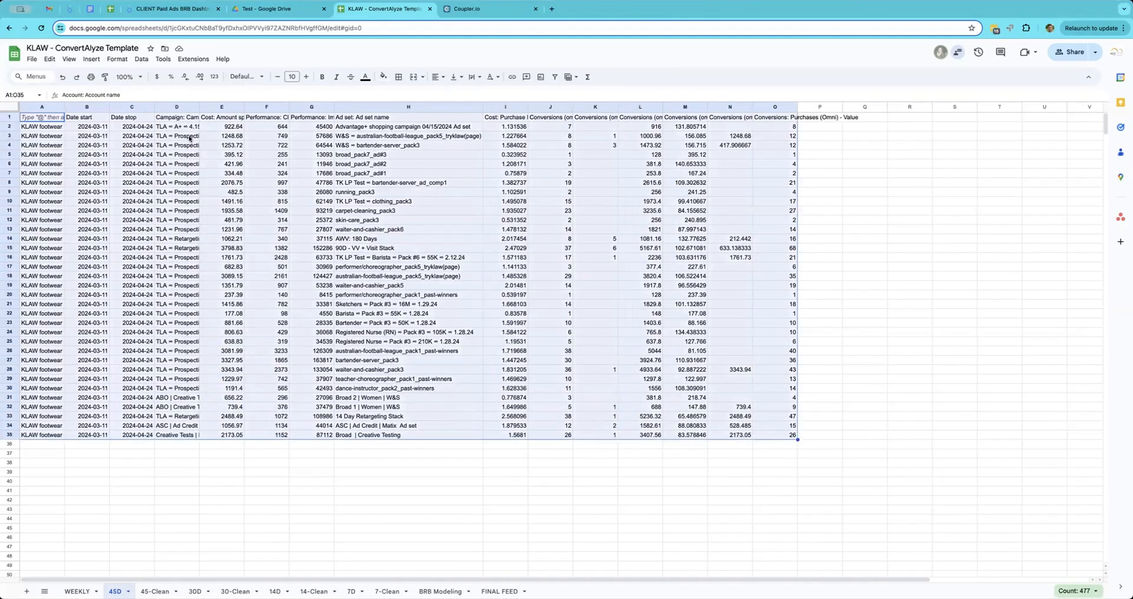
{"action": "left_click", "coordinate": [43, 118]}
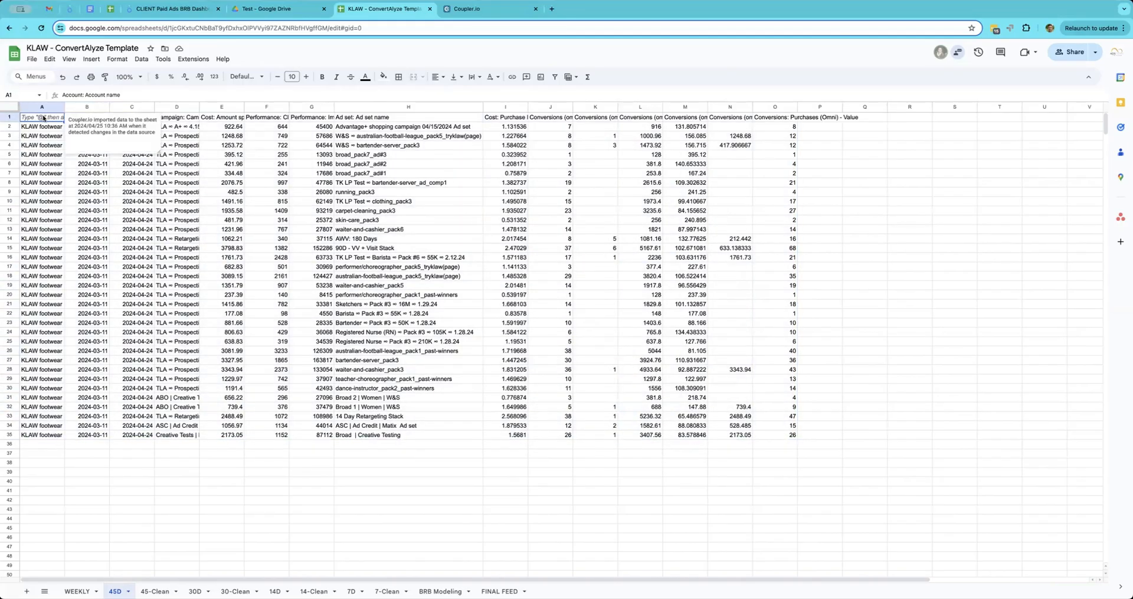
- Jump along the outer edges of the 45D data range and return to cell A1
{"action": "key", "text": "ctrl+Right"}
{"action": "key", "text": "ctrl+Left"}
{"action": "key", "text": "ctrl+Right"}
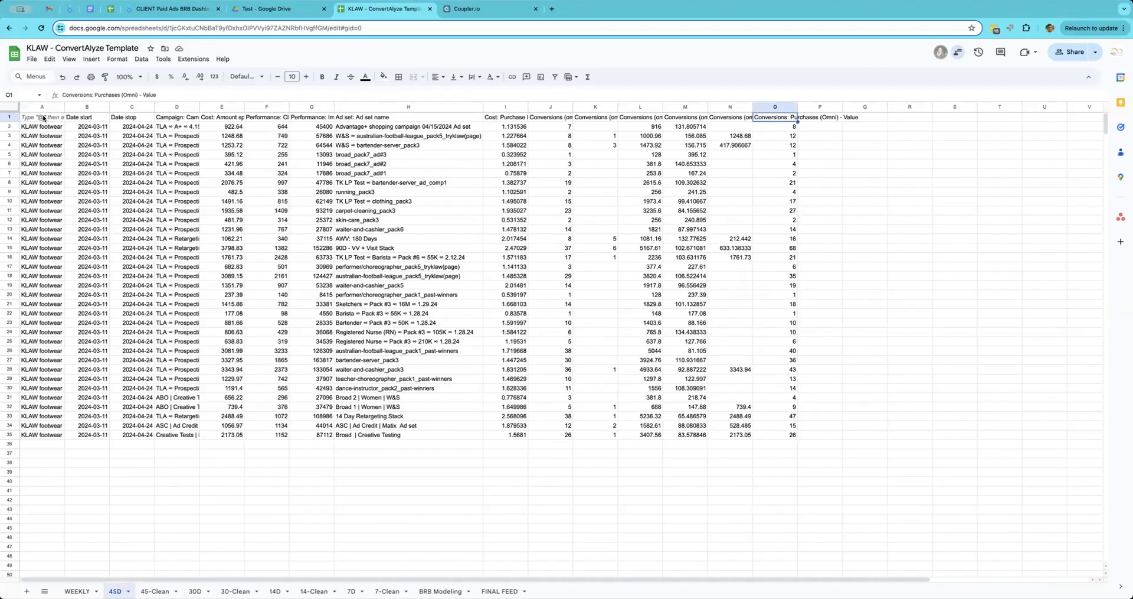
{"action": "key", "text": "ctrl+Down"}
{"action": "key", "text": "ctrl+Left"}
{"action": "key", "text": "ctrl+Up"}
{"action": "key", "text": "ctrl+Right"}
{"action": "key", "text": "ctrl+Left"}
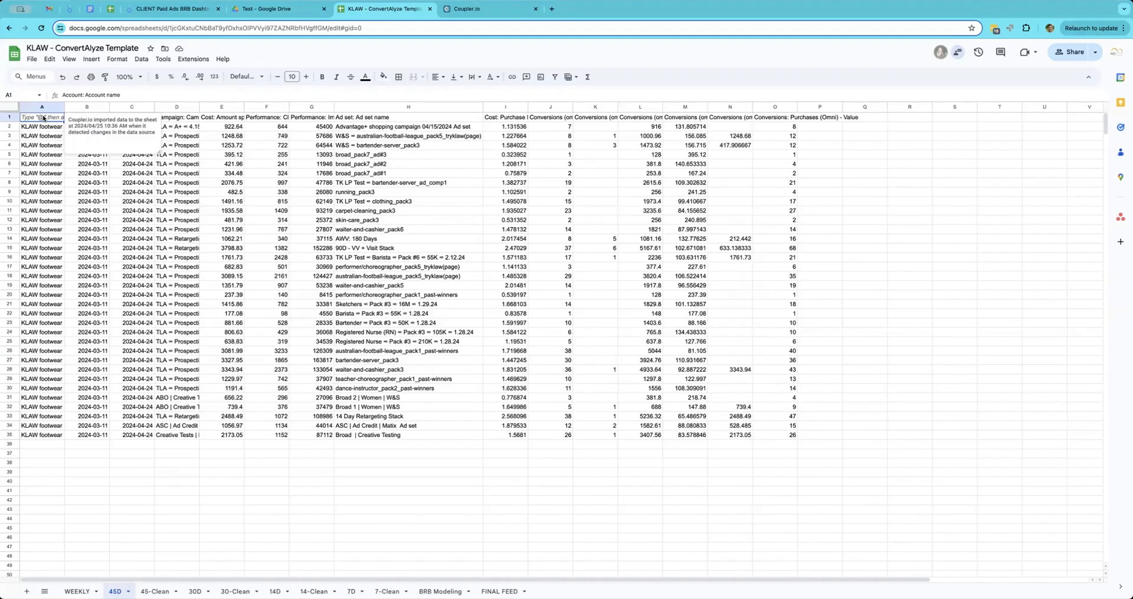
- Try extending the selection from A1 across the header row and down column A
{"action": "key", "text": "ctrl+shift+Right"}
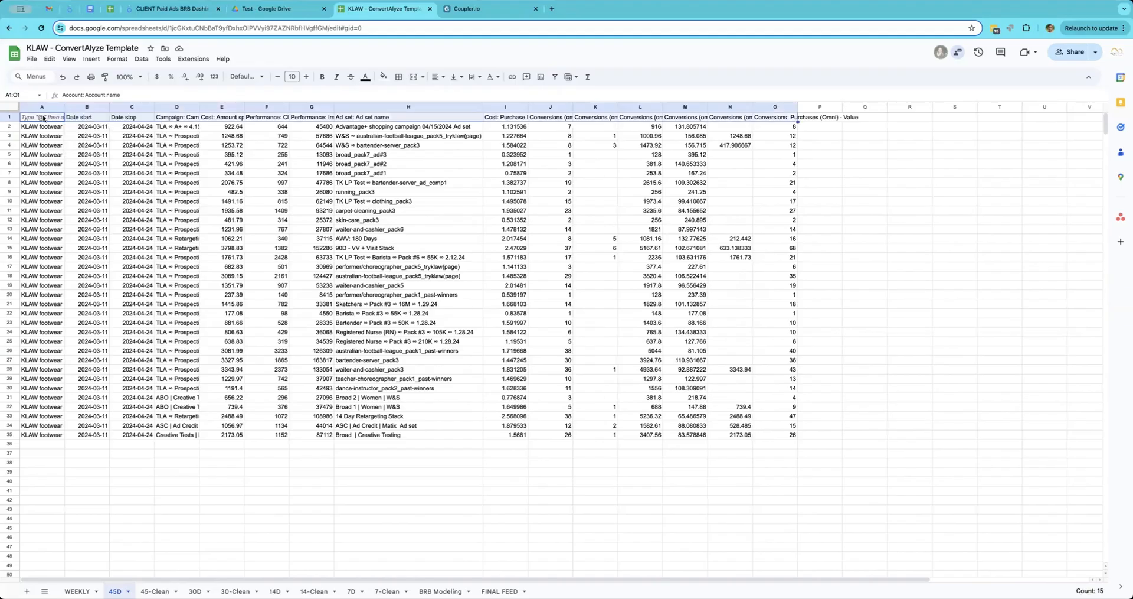
{"action": "key", "text": "shift+Down"}
{"action": "key", "text": "shift+Left"}
{"action": "key", "text": "shift+Left"}
{"action": "key", "text": "shift+Left"}
{"action": "key", "text": "shift+Left"}
{"action": "key", "text": "shift+Left"}
{"action": "key", "text": "shift+Left"}
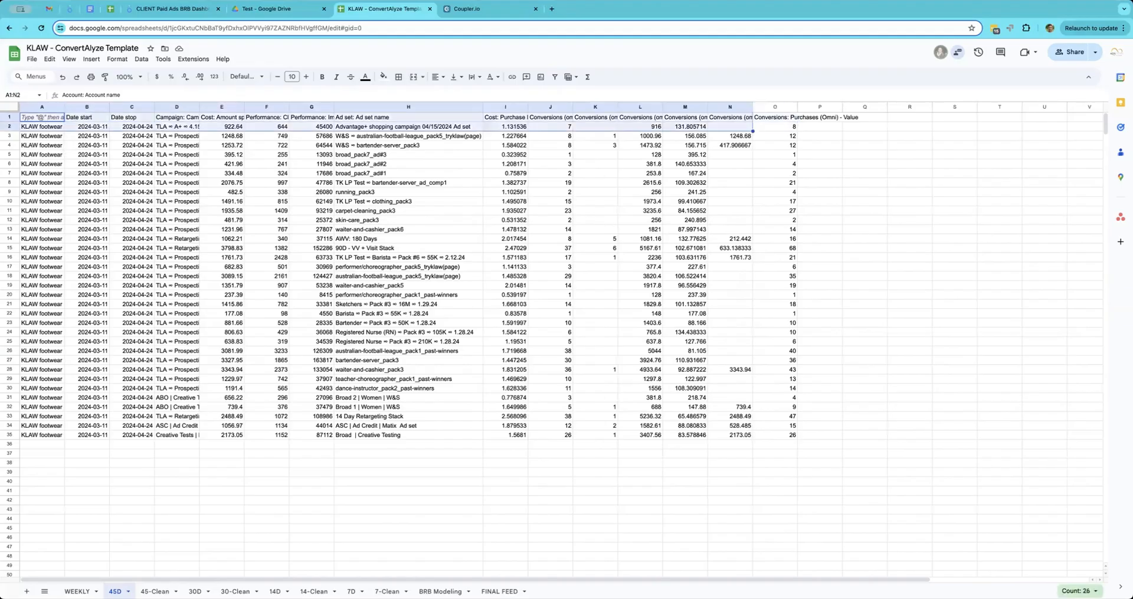
{"action": "key", "text": "shift+Left"}
{"action": "key", "text": "shift+Left"}
{"action": "key", "text": "shift+Left"}
{"action": "key", "text": "shift+Left"}
{"action": "key", "text": "shift+Left"}
{"action": "key", "text": "shift+Left"}
{"action": "key", "text": "shift+Left"}
{"action": "key", "text": "shift+Left"}
{"action": "key", "text": "ctrl+shift+Down"}
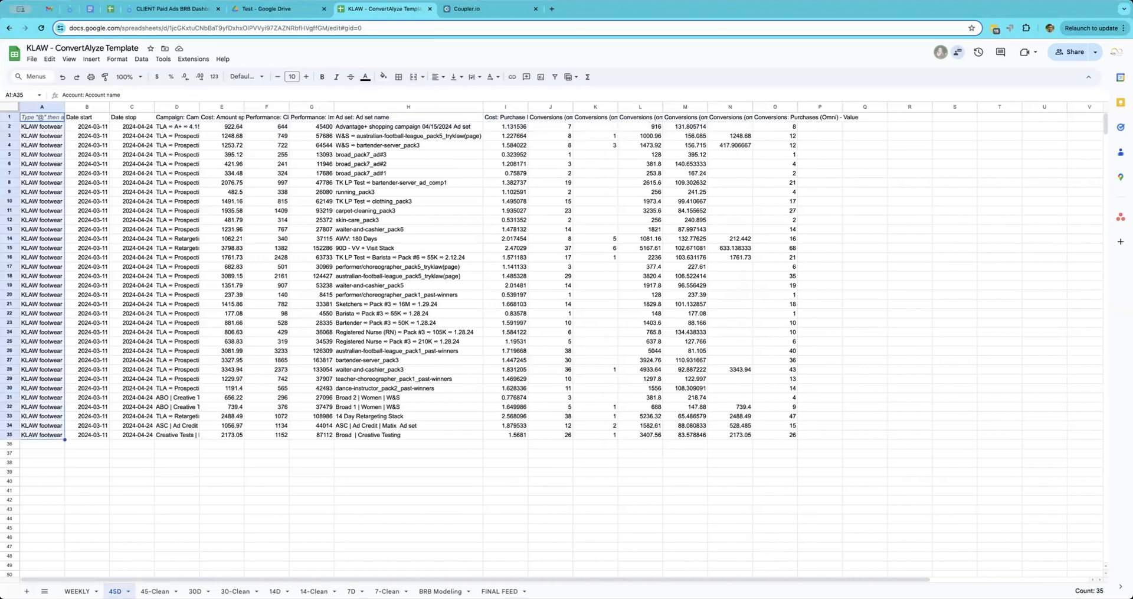
{"action": "key", "text": "Up"}
{"action": "key", "text": "Down"}
{"action": "key", "text": "Down"}
{"action": "key", "text": "Up"}
{"action": "key", "text": "Up"}
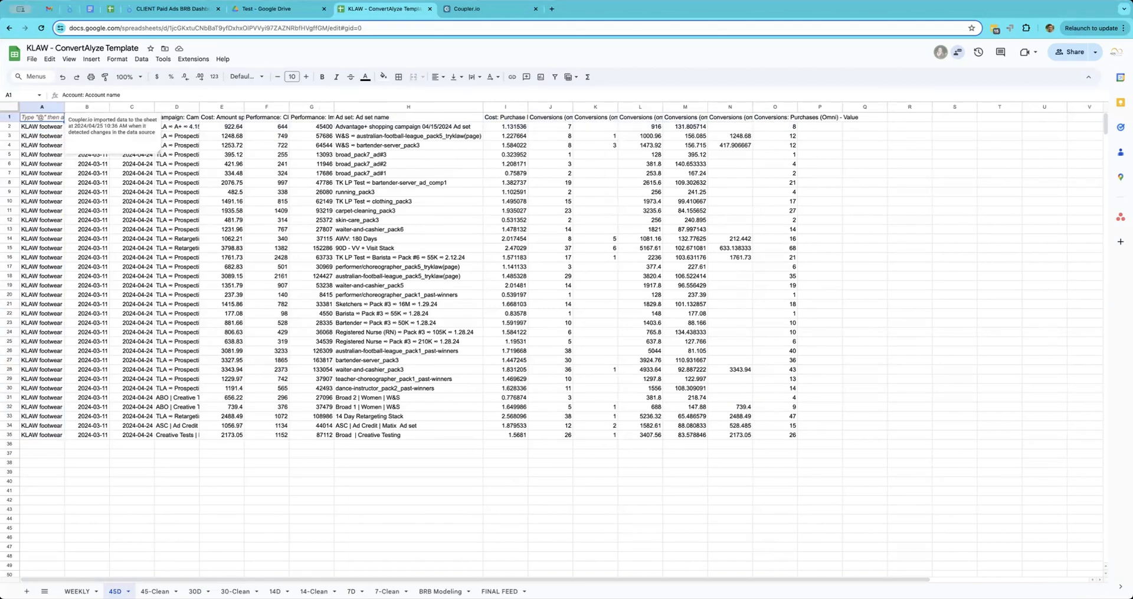
- Create a pivot table from the 45D range A1:O35 in the existing 45-Clean sheet at cell A1
{"action": "key", "text": "ctrl+shift+Down"}
{"action": "key", "text": "ctrl+shift+Right"}
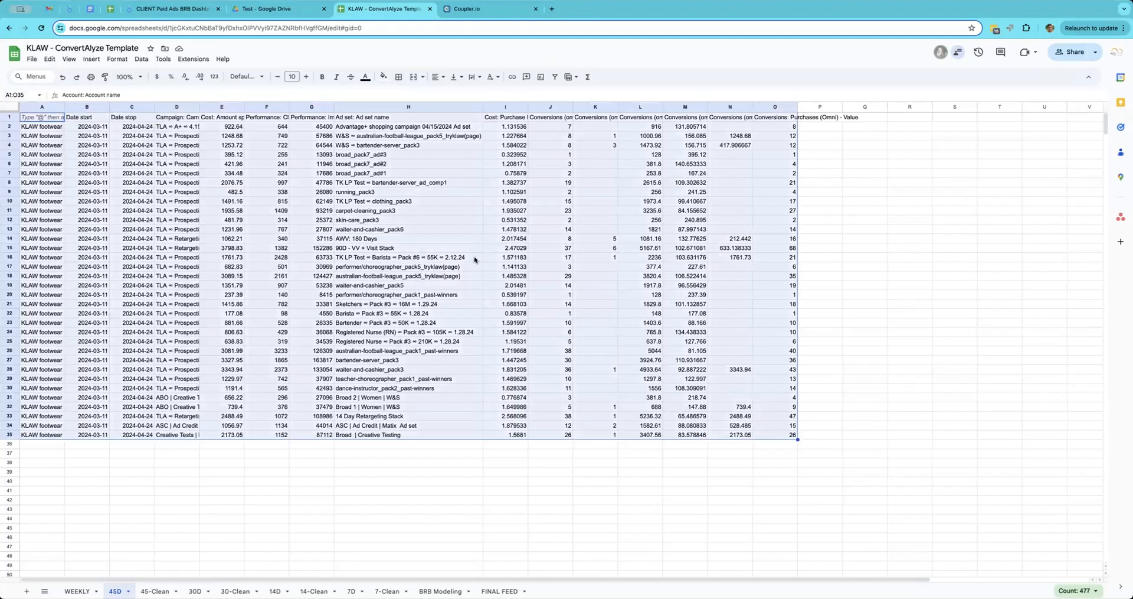
{"action": "left_click", "coordinate": [91, 59]}
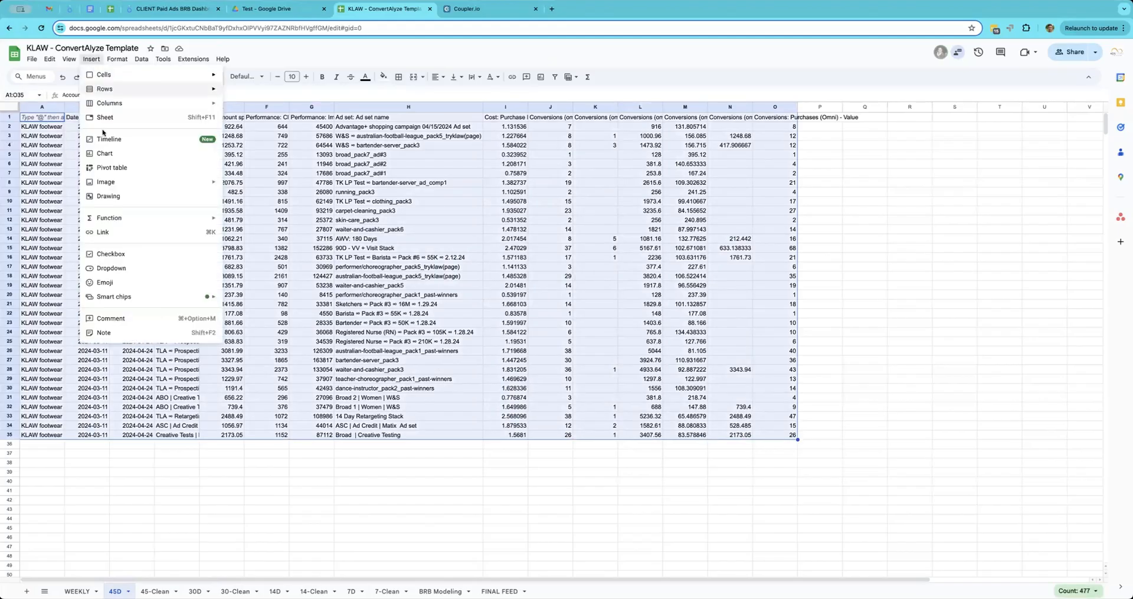
{"action": "left_click", "coordinate": [112, 168]}
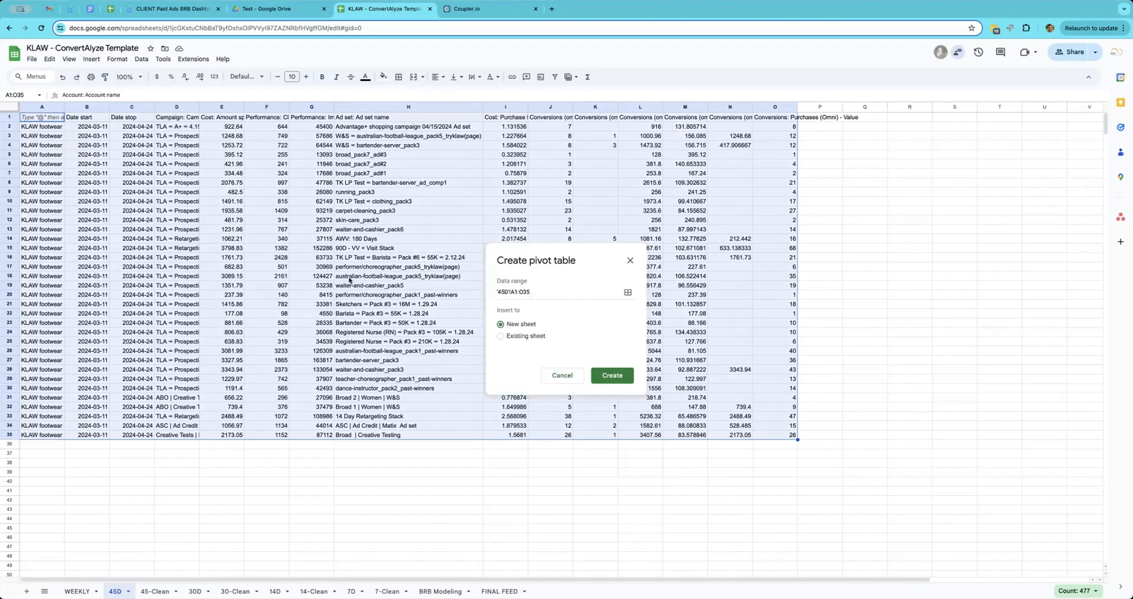
{"action": "left_click", "coordinate": [521, 337]}
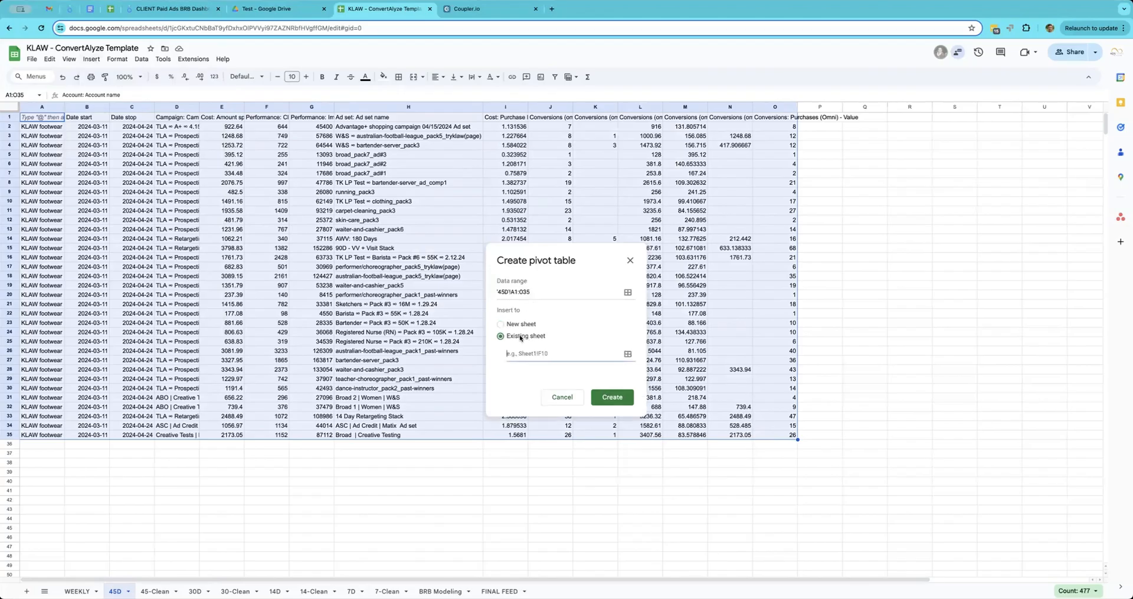
{"action": "left_click", "coordinate": [629, 353]}
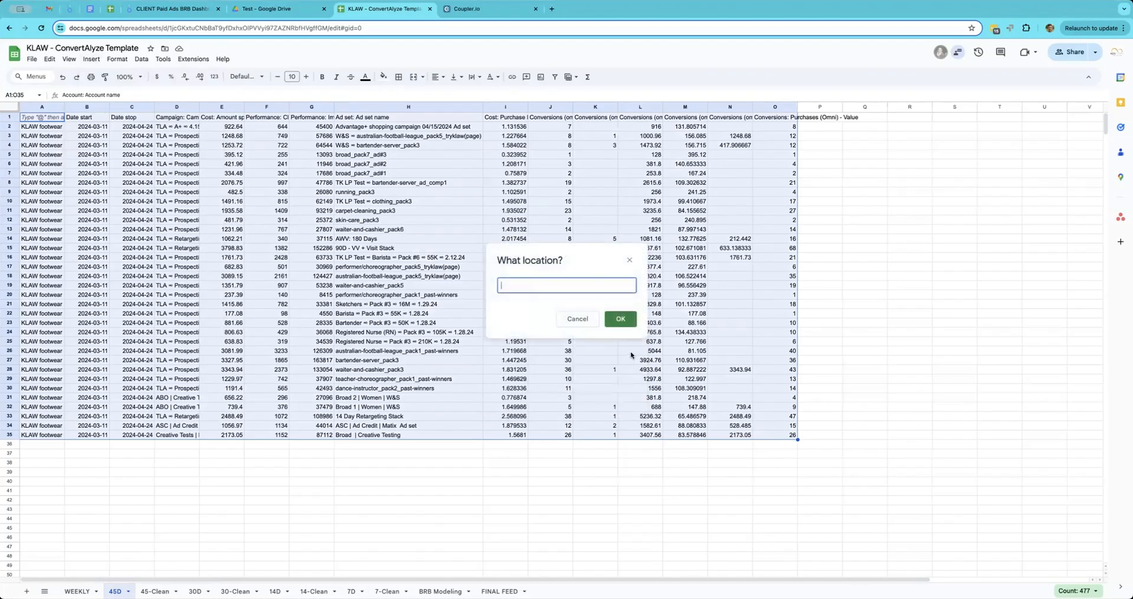
{"action": "left_click", "coordinate": [576, 318]}
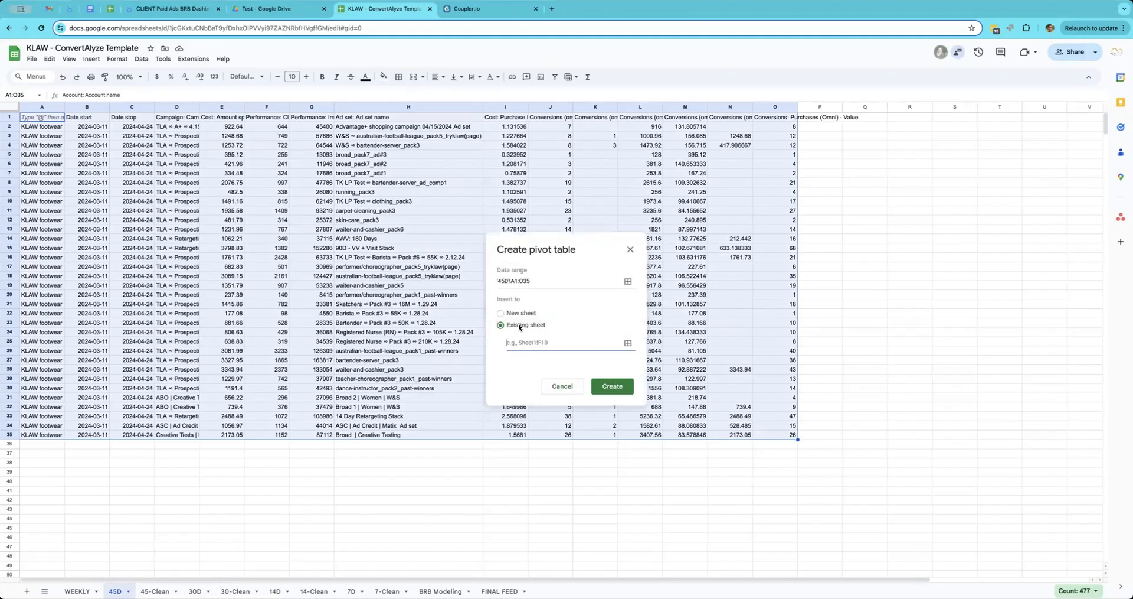
{"action": "left_click", "coordinate": [627, 343]}
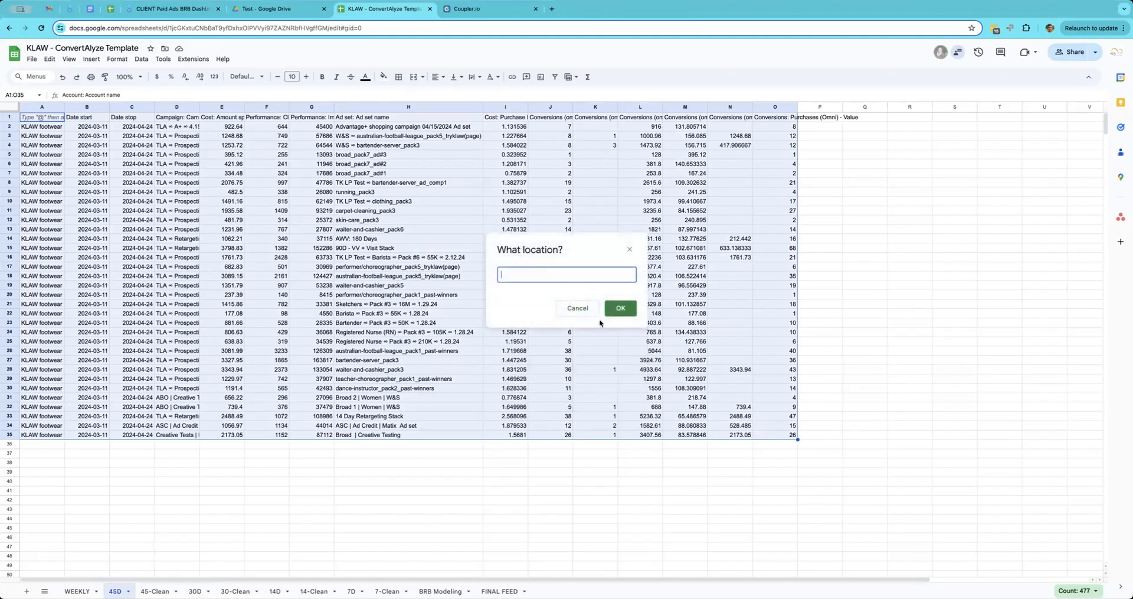
{"action": "left_click", "coordinate": [155, 591]}
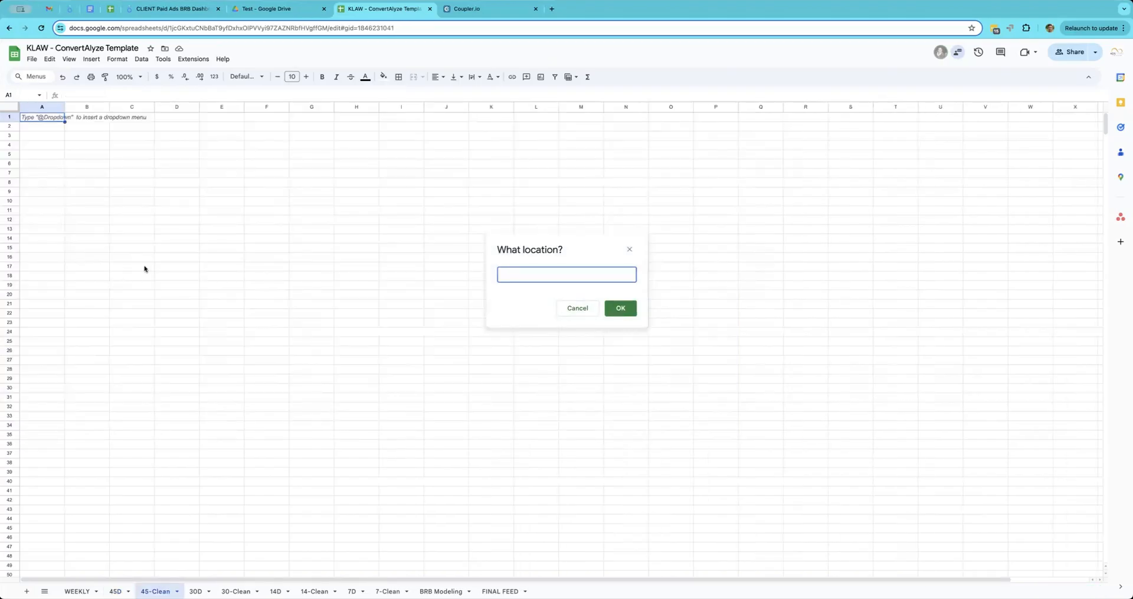
{"action": "left_click", "coordinate": [38, 119]}
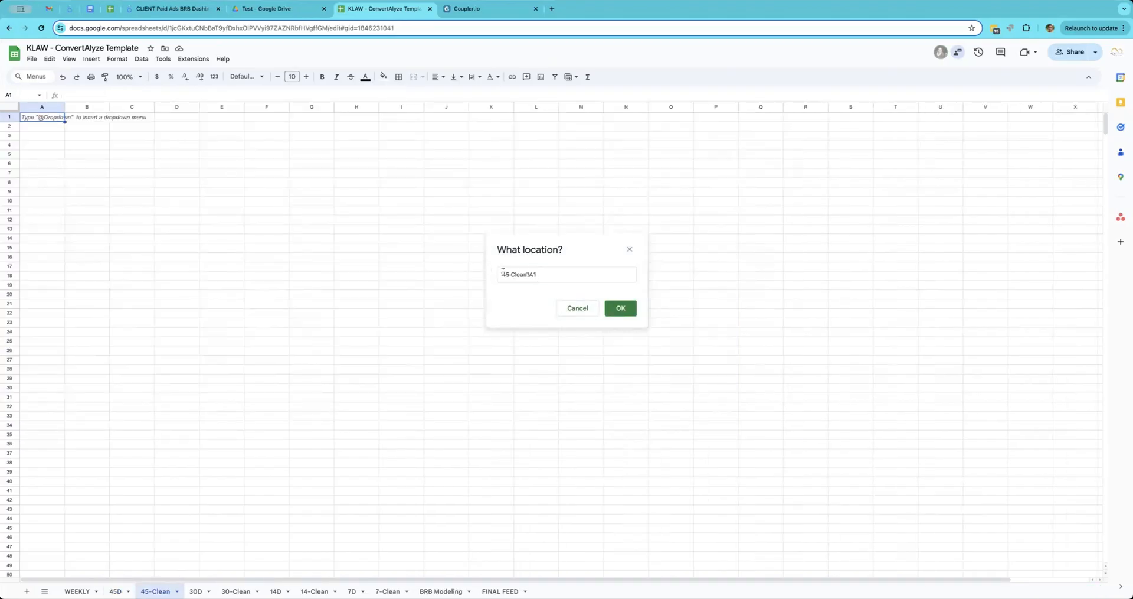
{"action": "left_click", "coordinate": [624, 310]}
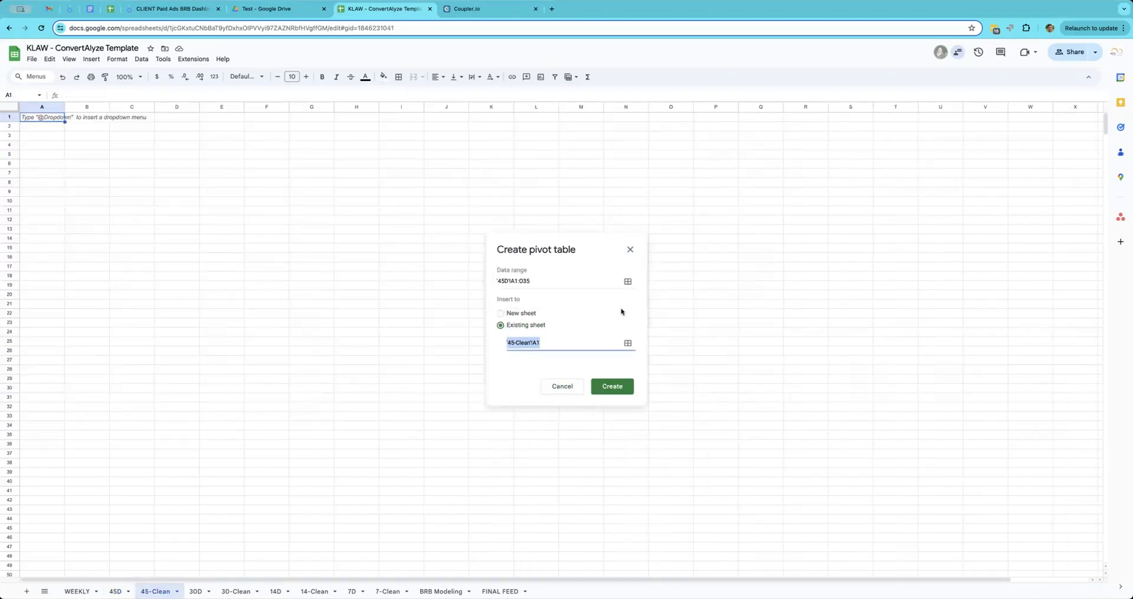
{"action": "left_click", "coordinate": [614, 386]}
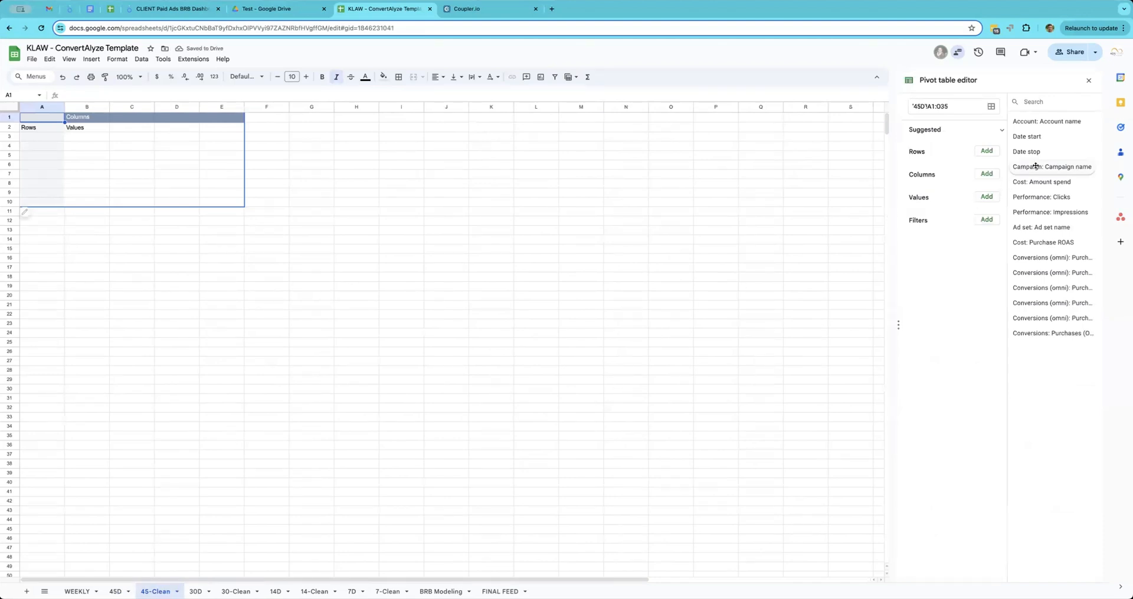
- Add Campaign: Campaign name and then Ad set: Ad set name as the pivot table's rows
{"action": "left_click_drag", "start_coordinate": [1039, 167], "coordinate": [933, 156]}
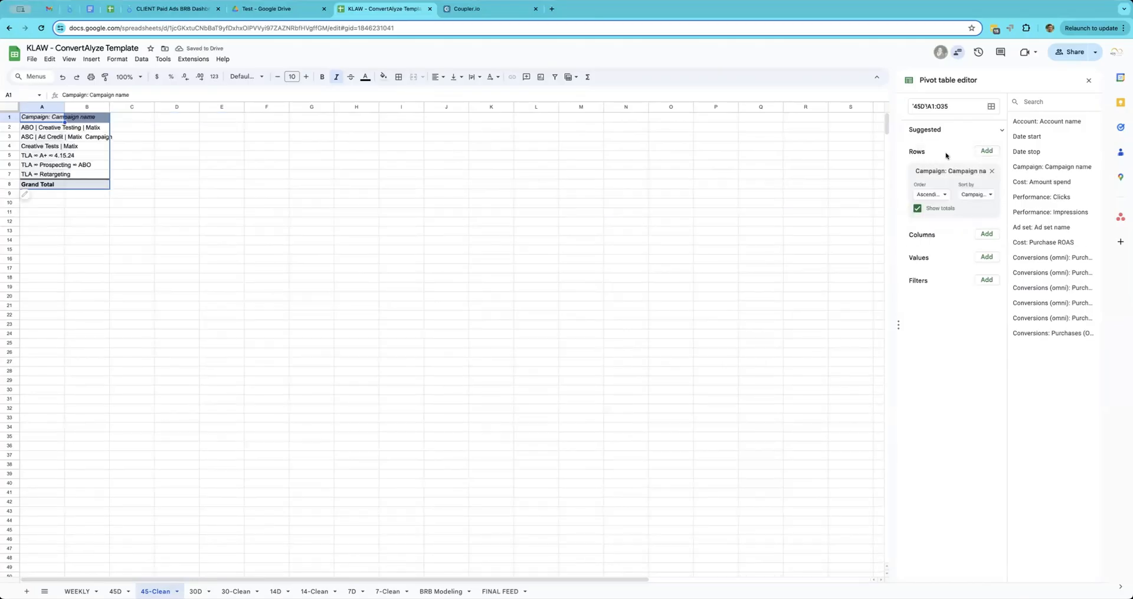
{"action": "mouse_move", "coordinate": [943, 176]}
{"action": "left_mouse_down"}
{"action": "mouse_move", "coordinate": [944, 208]}
{"action": "mouse_move", "coordinate": [929, 157]}
{"action": "mouse_move", "coordinate": [925, 172]}
{"action": "left_mouse_up"}
{"action": "left_click_drag", "start_coordinate": [1037, 227], "coordinate": [936, 225]}
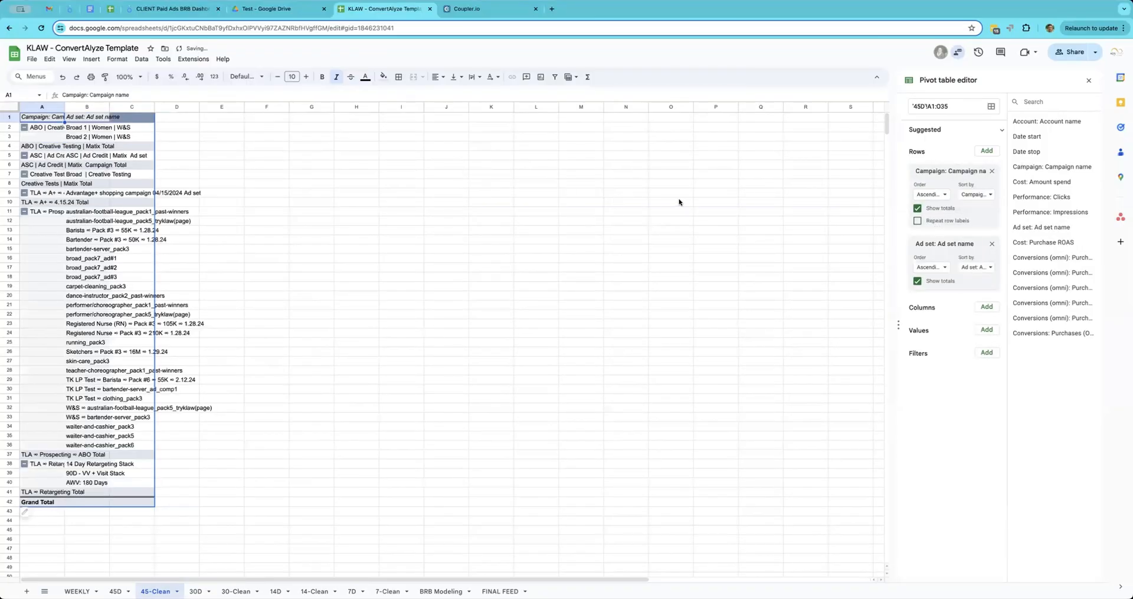
- Turn off totals for both the campaign and ad set rows, and repeat the campaign row labels
{"action": "left_click", "coordinate": [916, 210]}
{"action": "left_click", "coordinate": [918, 282]}
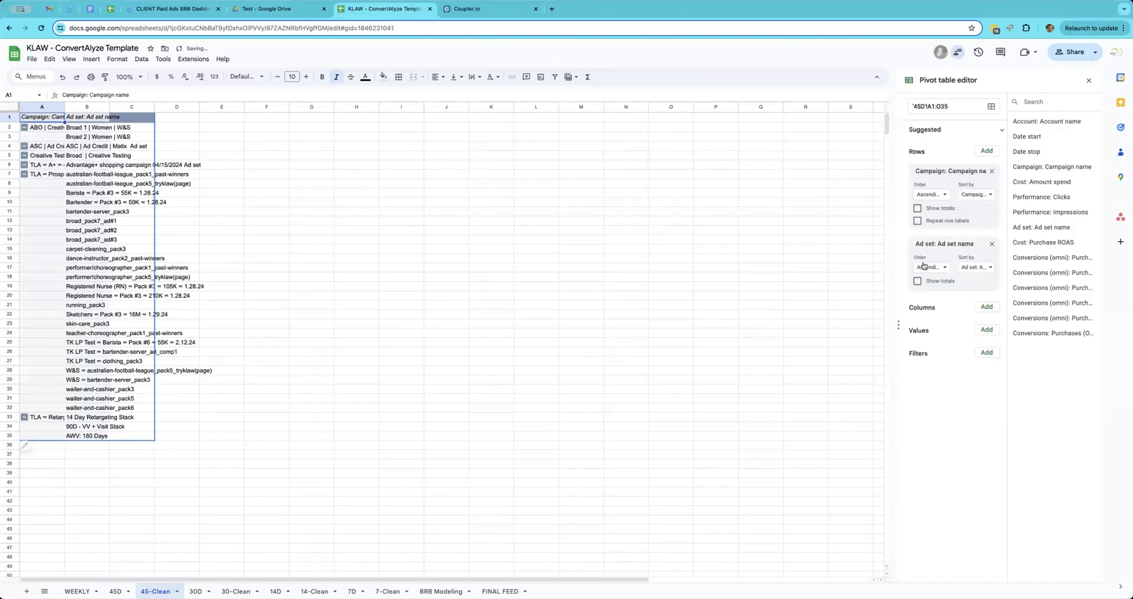
{"action": "left_click", "coordinate": [918, 222]}
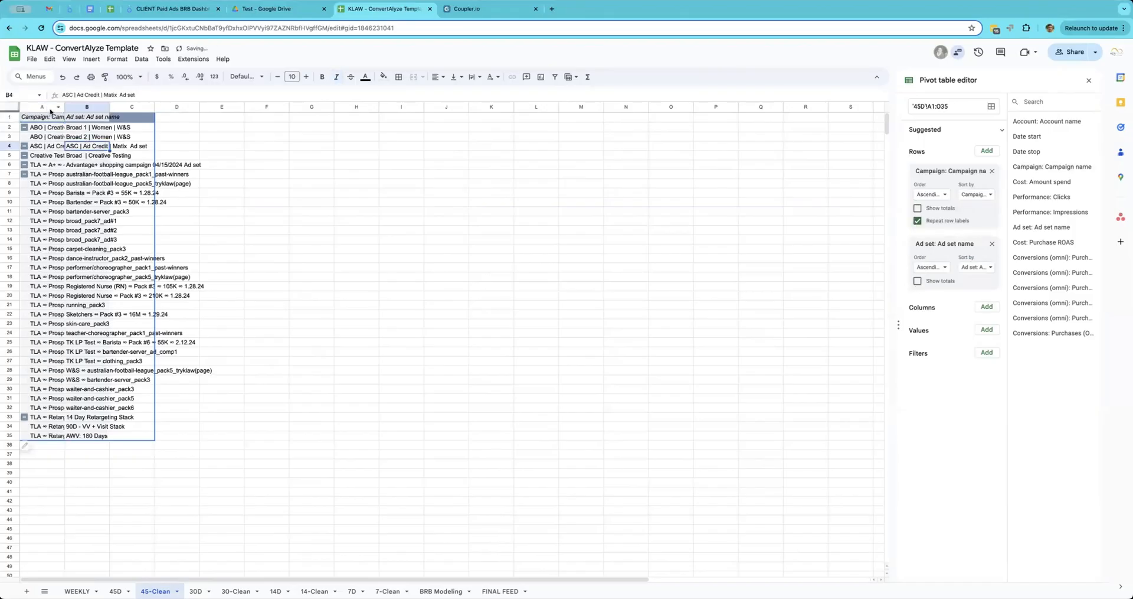
- Fit the widths of columns A and B to the campaign and ad set names
{"action": "left_click_drag", "start_coordinate": [50, 107], "coordinate": [92, 107]}
{"action": "double_click", "coordinate": [108, 106]}
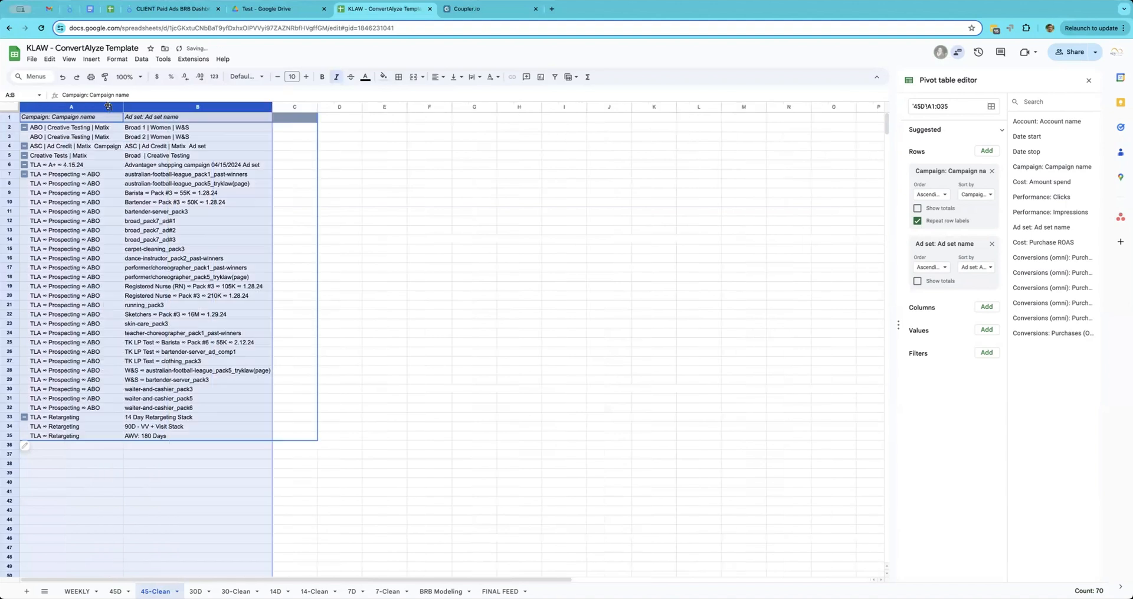
- Compare the pivot table without and with repeated campaign row labels, leaving the labels repeated
{"action": "left_click", "coordinate": [917, 222]}
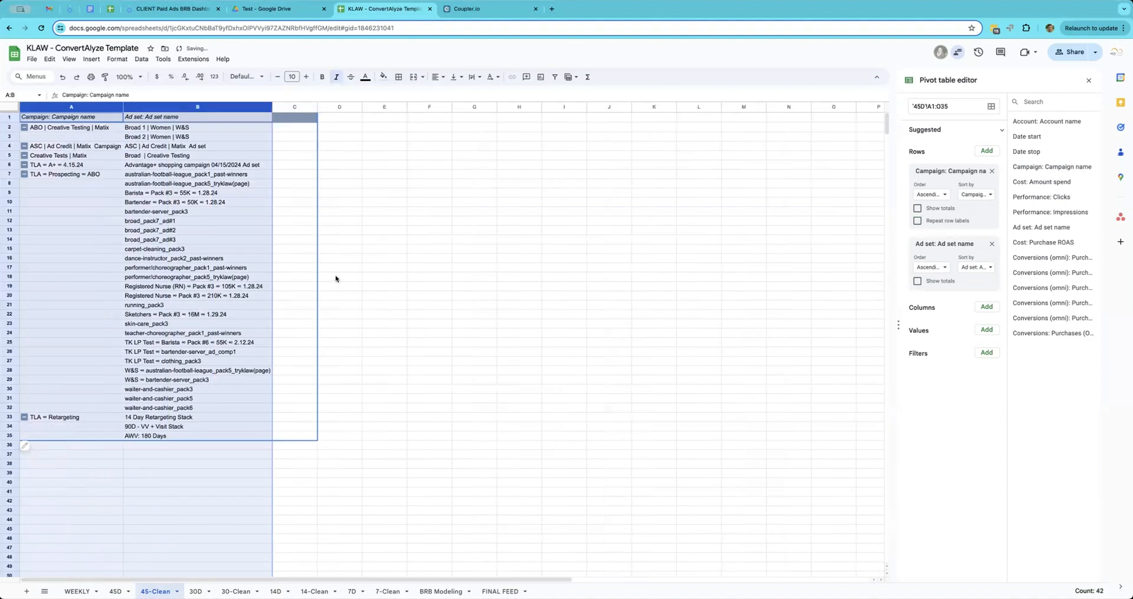
{"action": "left_click", "coordinate": [81, 175]}
{"action": "left_click_drag", "start_coordinate": [160, 184], "coordinate": [188, 408]}
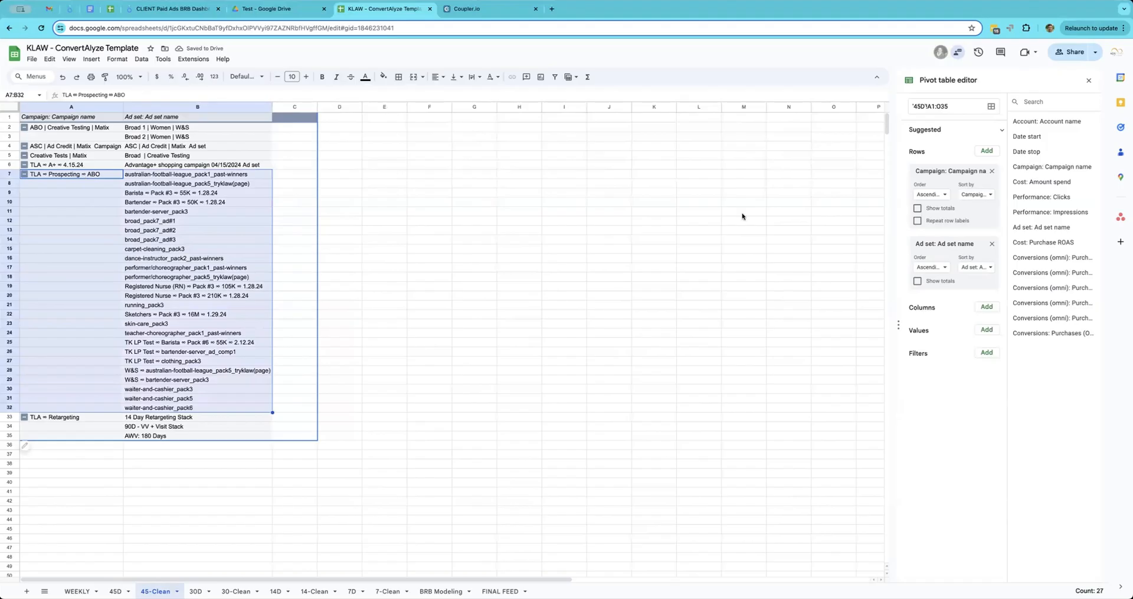
{"action": "left_click", "coordinate": [938, 219]}
{"action": "left_click", "coordinate": [486, 259]}
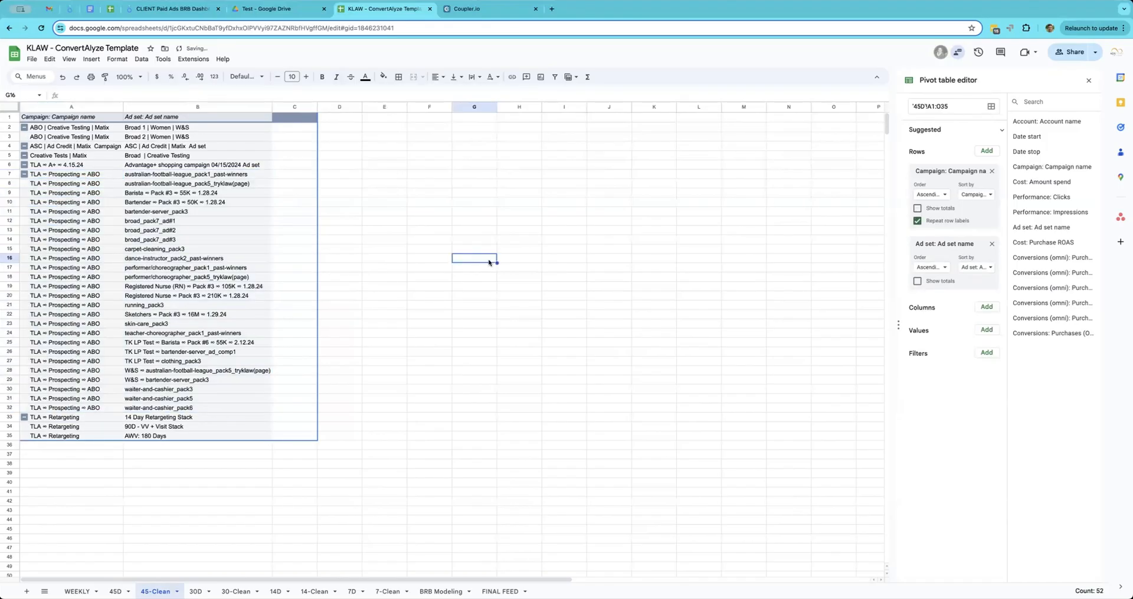
{"action": "left_click_drag", "start_coordinate": [90, 122], "coordinate": [98, 437]}
{"action": "left_click", "coordinate": [354, 361]}
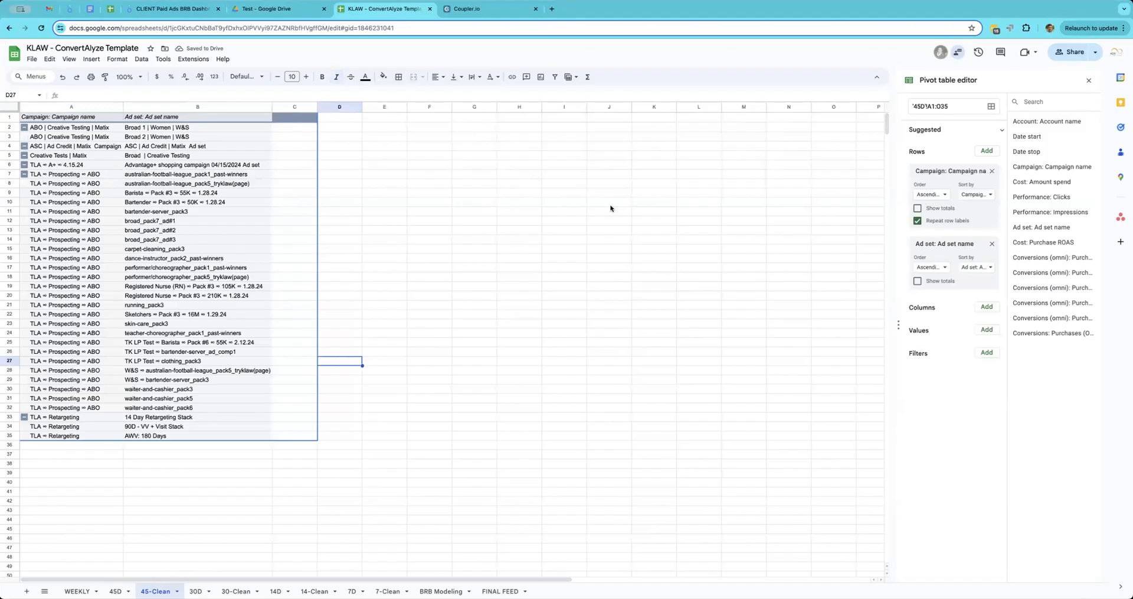
- Add Cost: Amount spend as a summed pivot value and check it against the cost column in the 45D sheet
{"action": "left_click_drag", "start_coordinate": [1054, 182], "coordinate": [956, 353]}
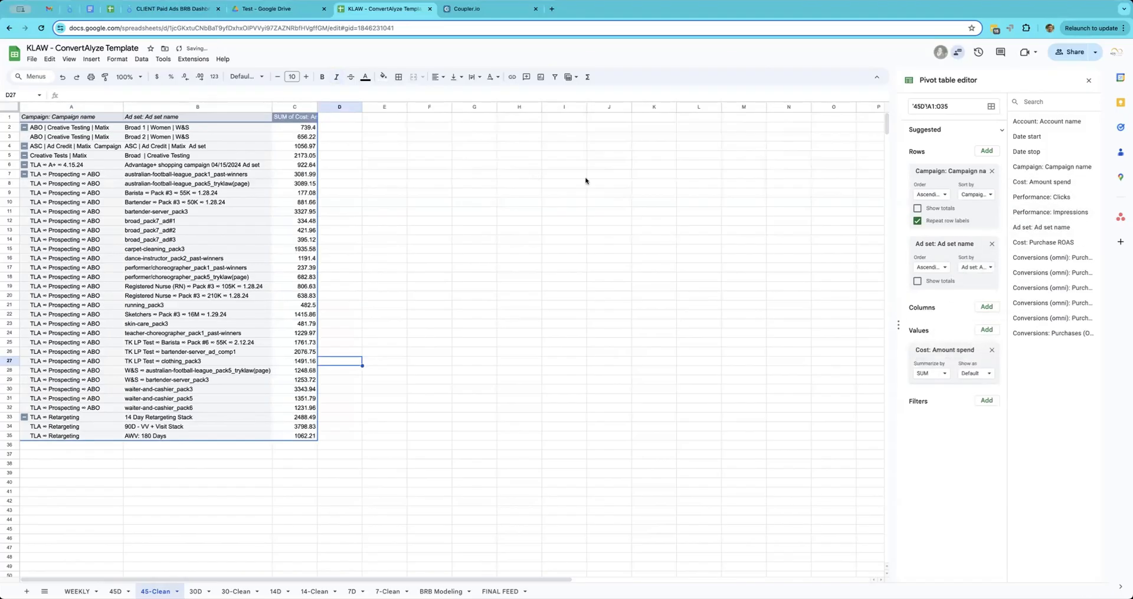
{"action": "left_click_drag", "start_coordinate": [316, 107], "coordinate": [313, 448]}
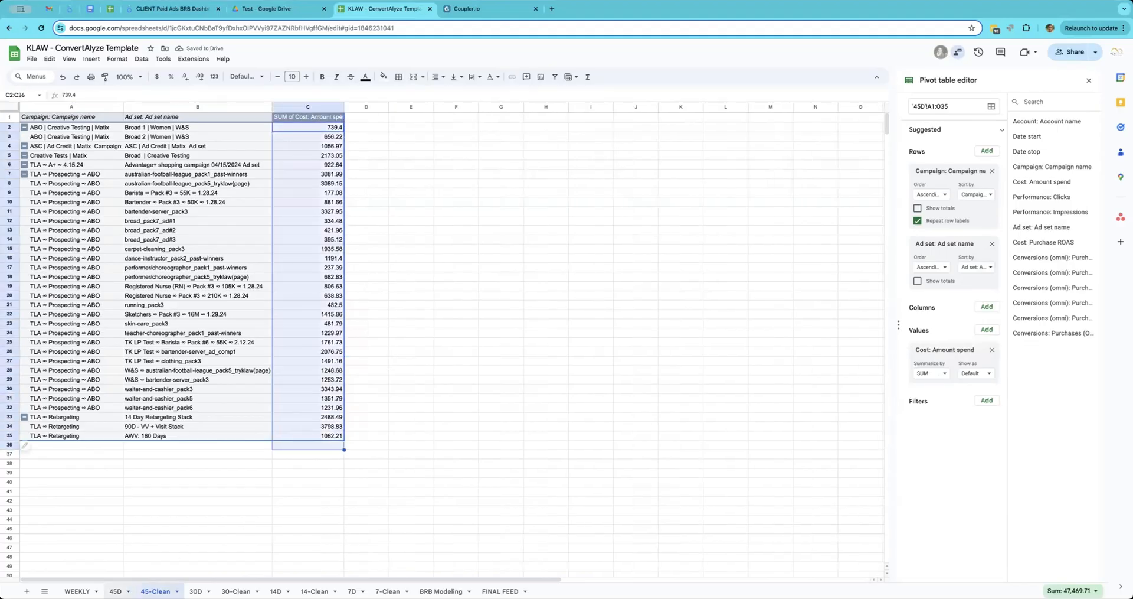
{"action": "left_click", "coordinate": [115, 591]}
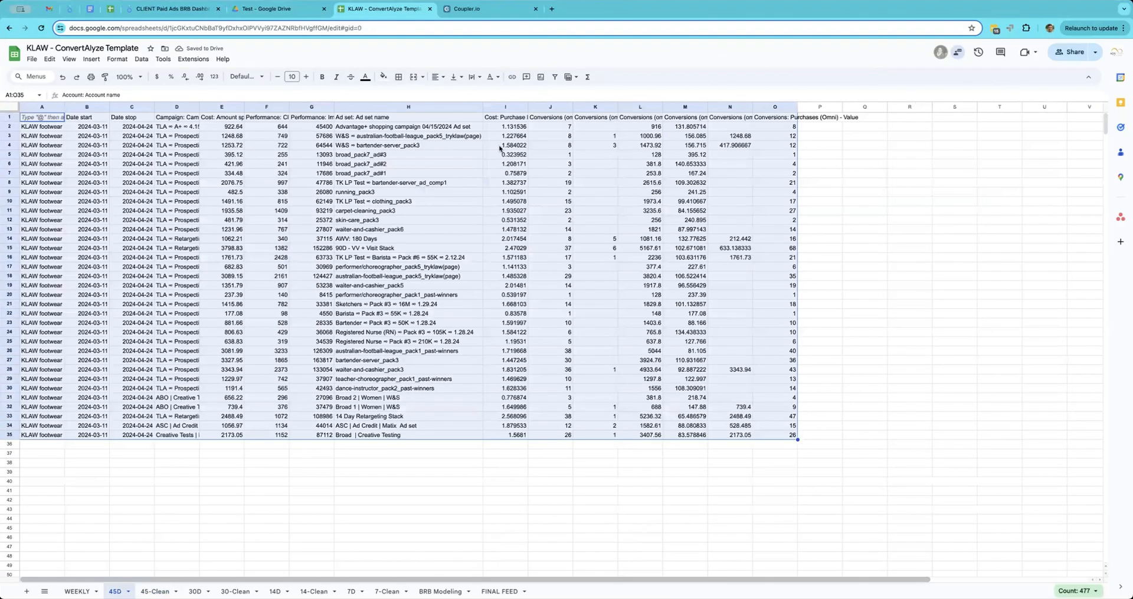
{"action": "left_click_drag", "start_coordinate": [232, 127], "coordinate": [229, 434]}
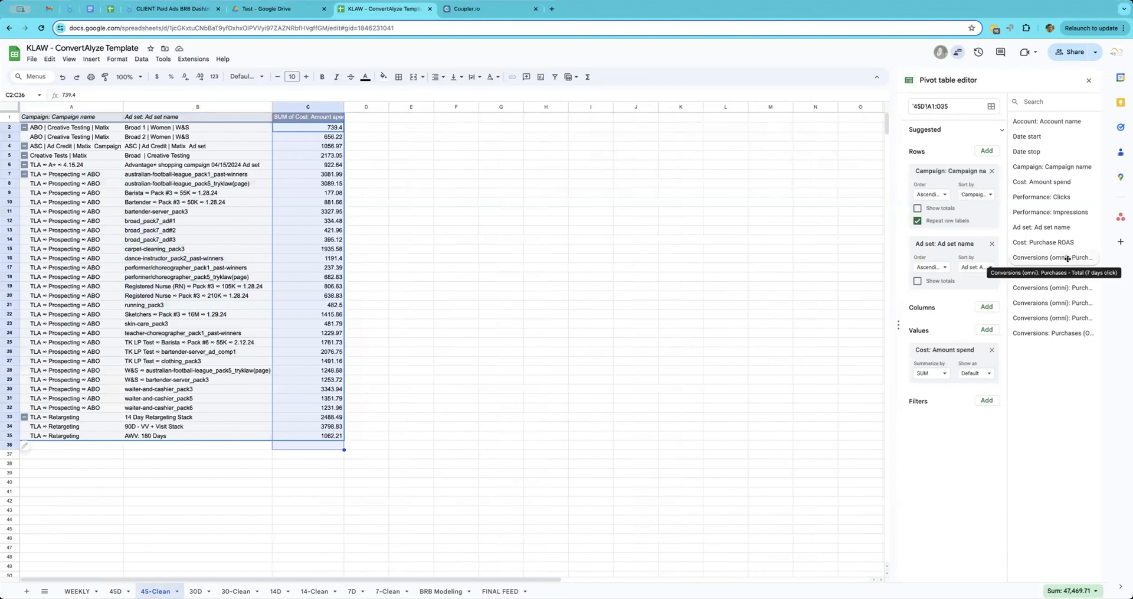
- Make the pivot values Cost: Amount spend, Purchases - Total (7 days click) and Purchases - Value (7 days click), in that order
{"action": "left_click_drag", "start_coordinate": [1068, 257], "coordinate": [964, 392]}
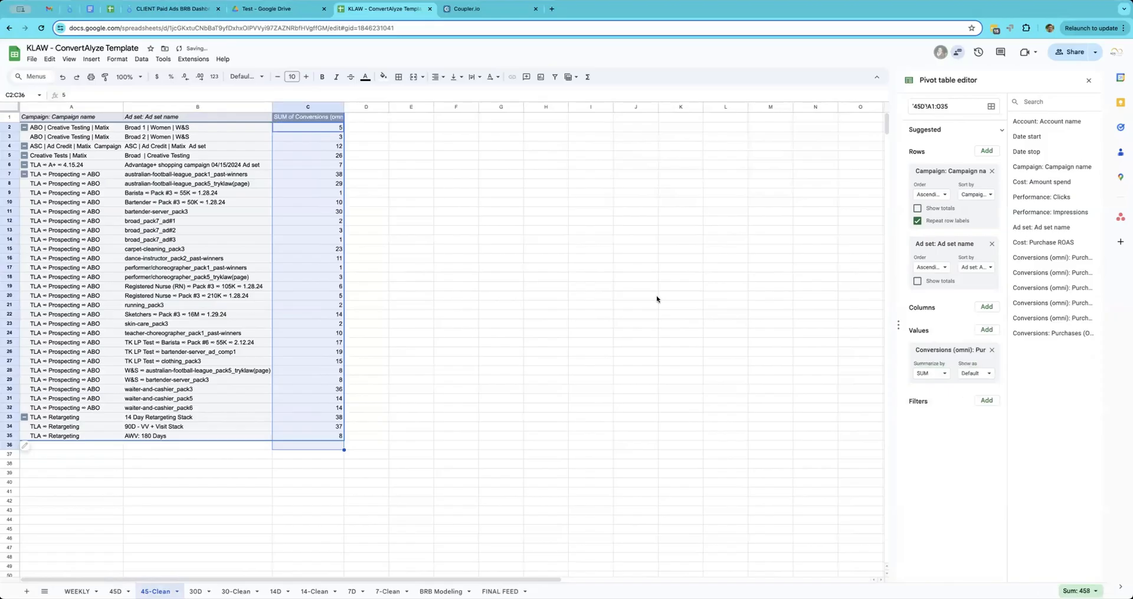
{"action": "left_click_drag", "start_coordinate": [1056, 187], "coordinate": [936, 356]}
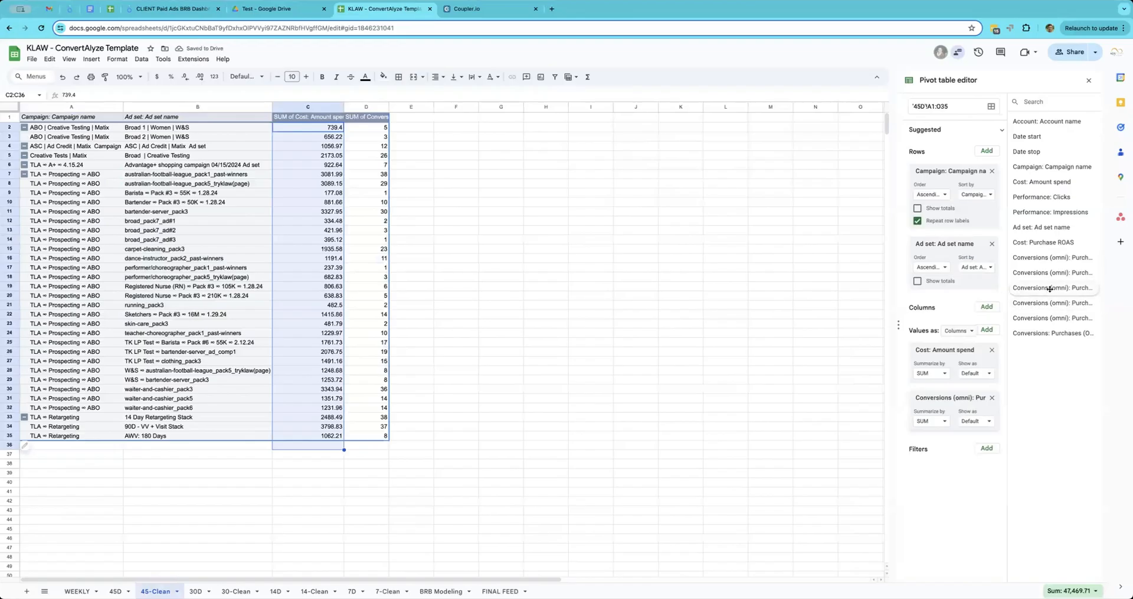
{"action": "left_click_drag", "start_coordinate": [1050, 288], "coordinate": [938, 442]}
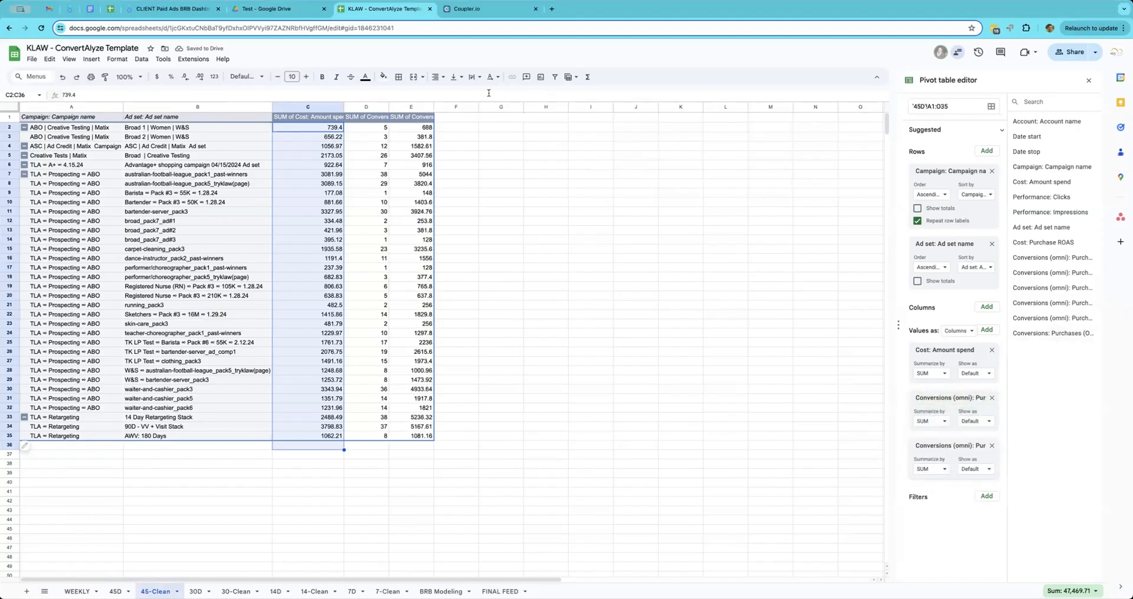
{"action": "left_click", "coordinate": [386, 127]}
{"action": "left_click_drag", "start_coordinate": [316, 107], "coordinate": [475, 107]}
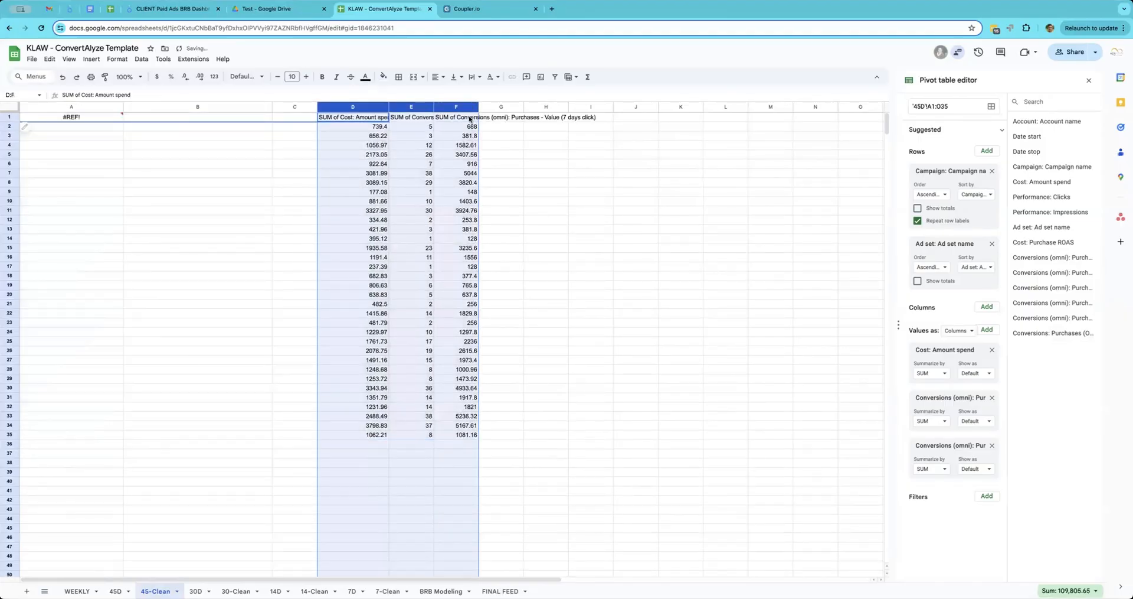
{"action": "key", "text": "ctrl+z"}
{"action": "left_click", "coordinate": [456, 145]}
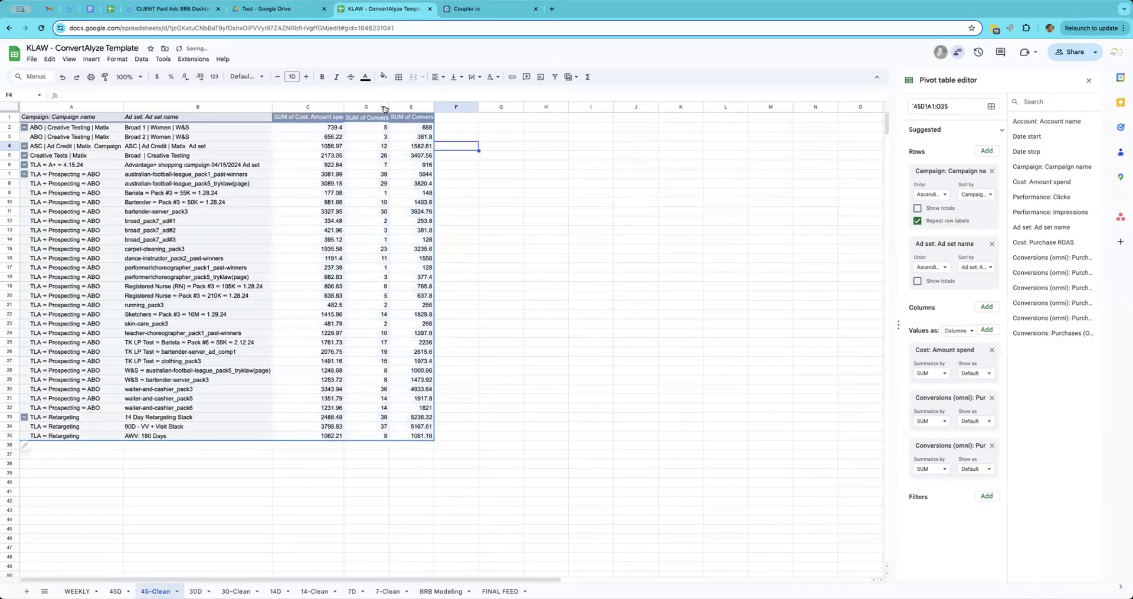
- Fit the widths of columns C to E to the full pivot value headings
{"action": "left_click_drag", "start_coordinate": [331, 106], "coordinate": [478, 106]}
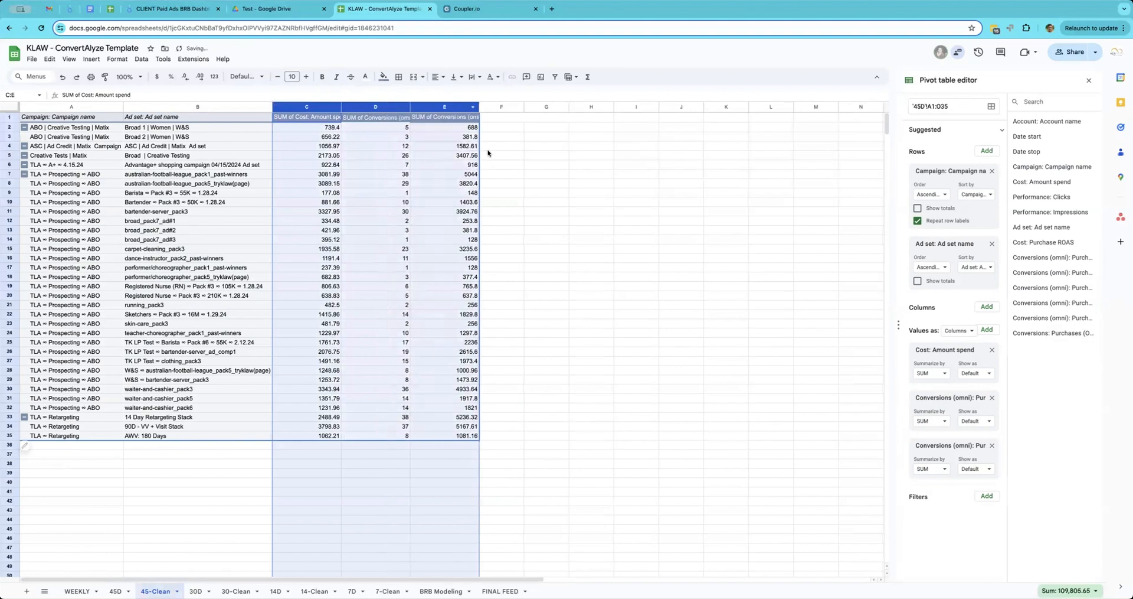
{"action": "double_click", "coordinate": [478, 106]}
{"action": "left_click", "coordinate": [449, 165]}
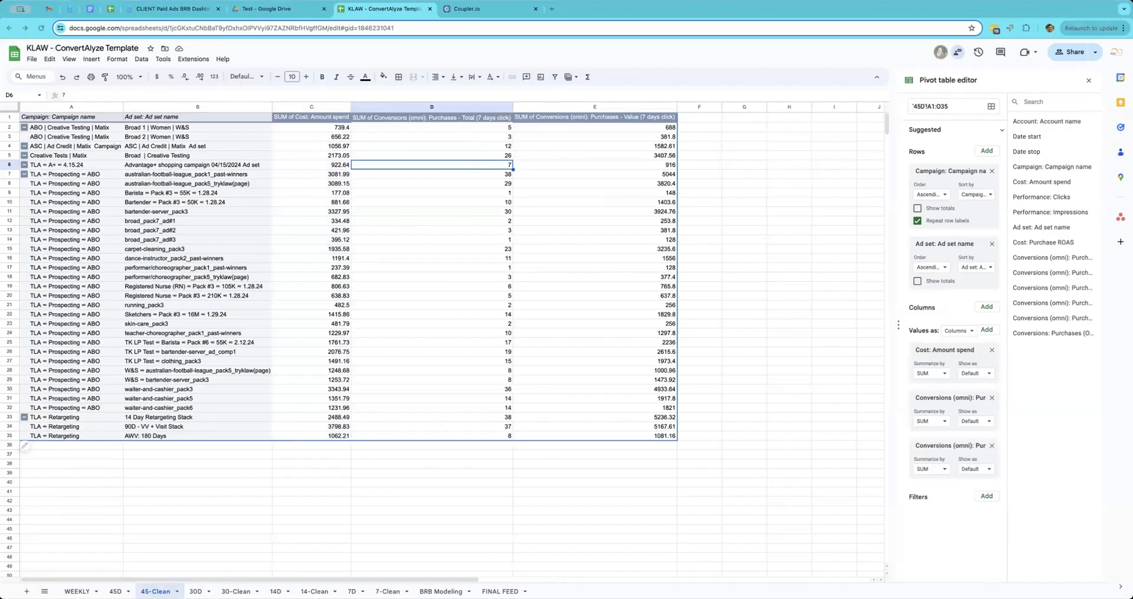
{"action": "left_click", "coordinate": [367, 481]}
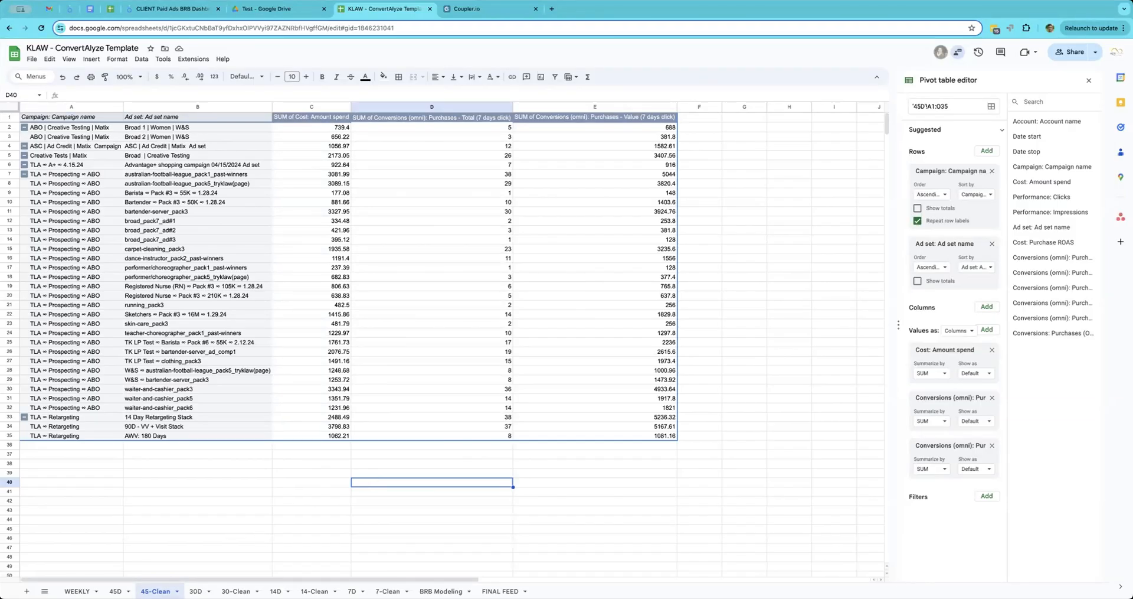
- Examine the campaign name and ad set name columns in the 45D sheet and return to the 45-Clean pivot table
{"action": "left_click", "coordinate": [116, 591]}
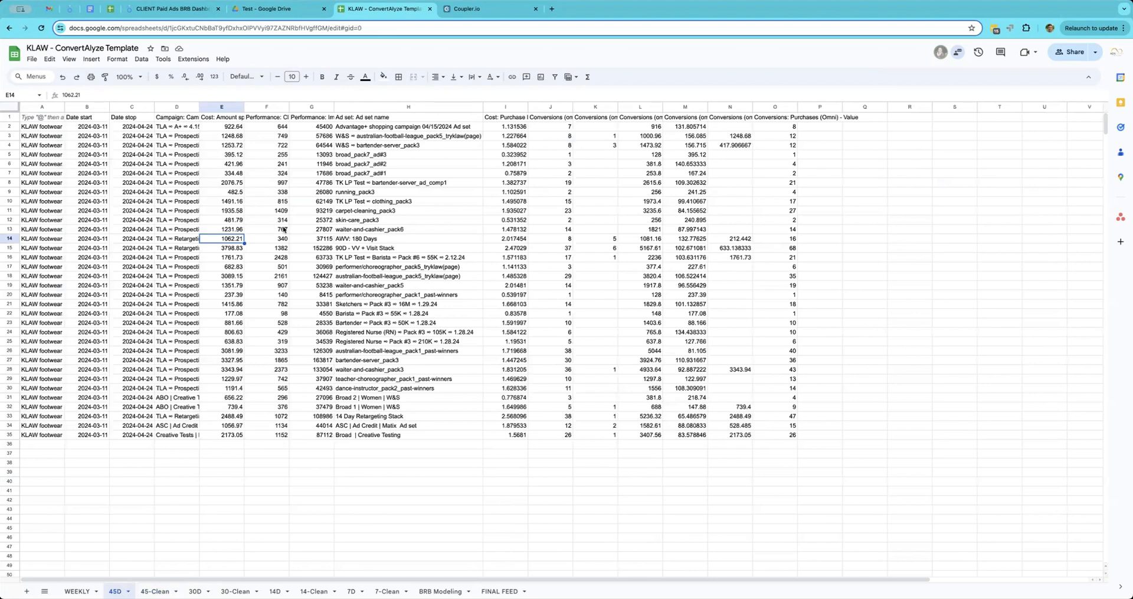
{"action": "left_click", "coordinate": [176, 107]}
{"action": "left_click", "coordinate": [409, 106]}
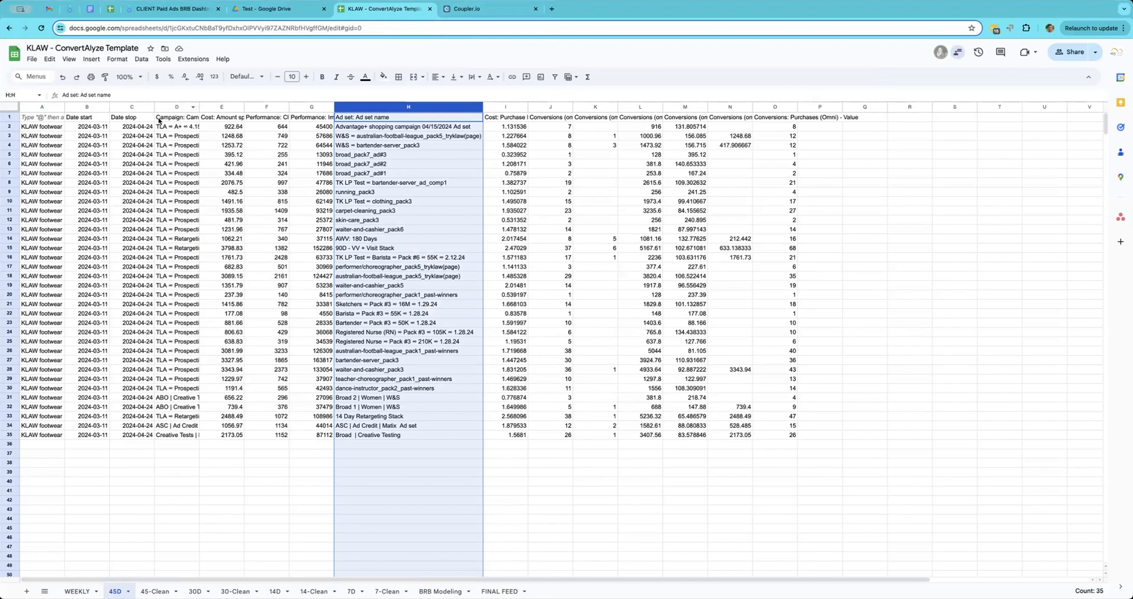
{"action": "left_click", "coordinate": [179, 118]}
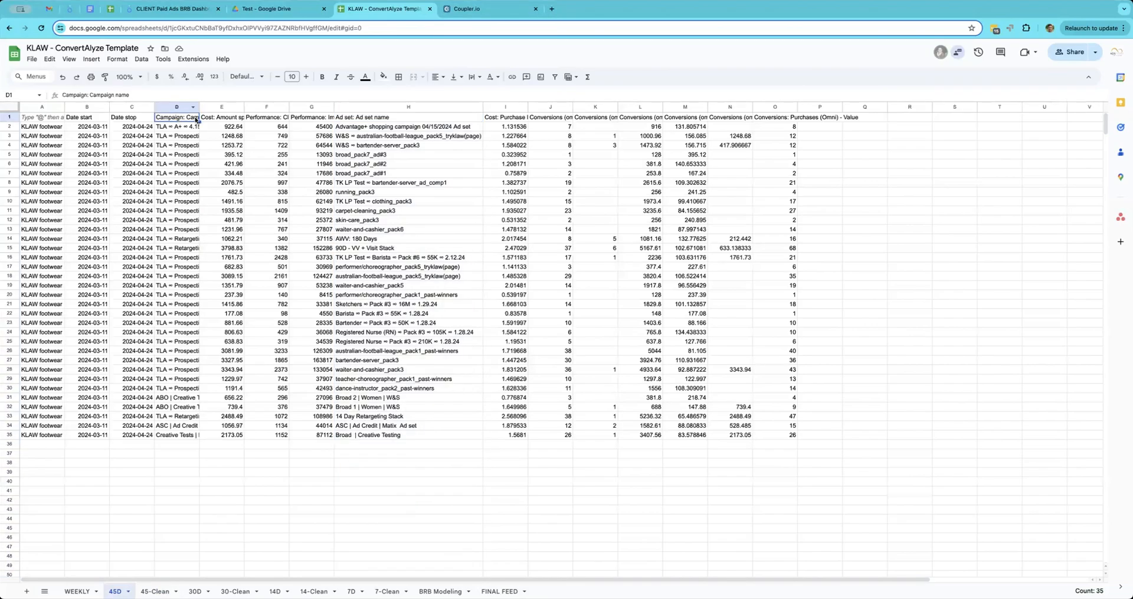
{"action": "left_click", "coordinate": [362, 118]}
{"action": "left_click", "coordinate": [155, 591]}
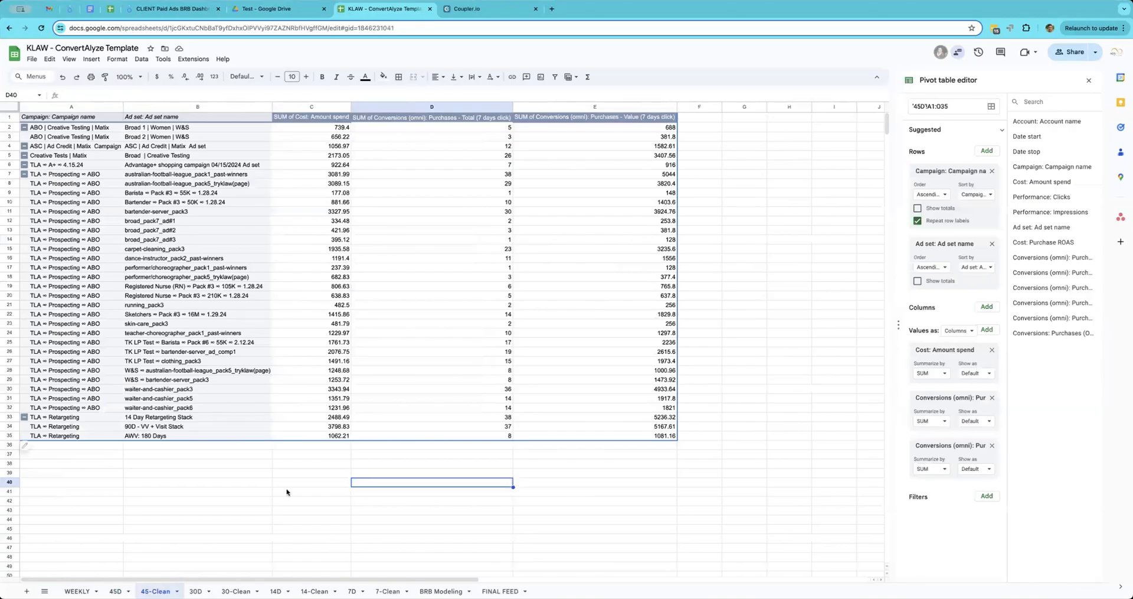
{"action": "left_click", "coordinate": [295, 509]}
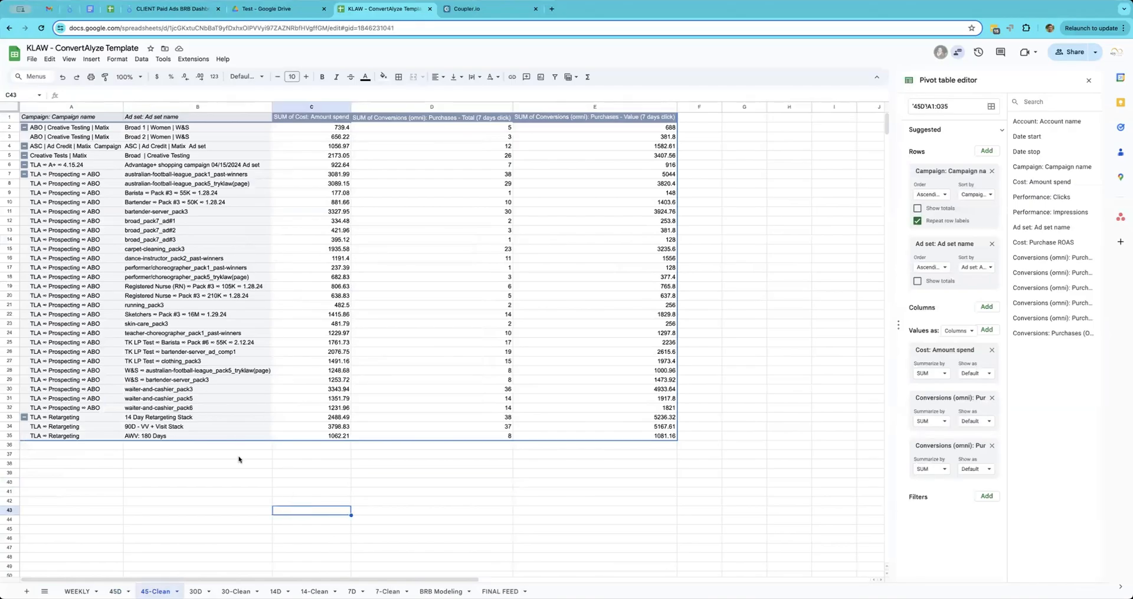
{"action": "left_click", "coordinate": [428, 539]}
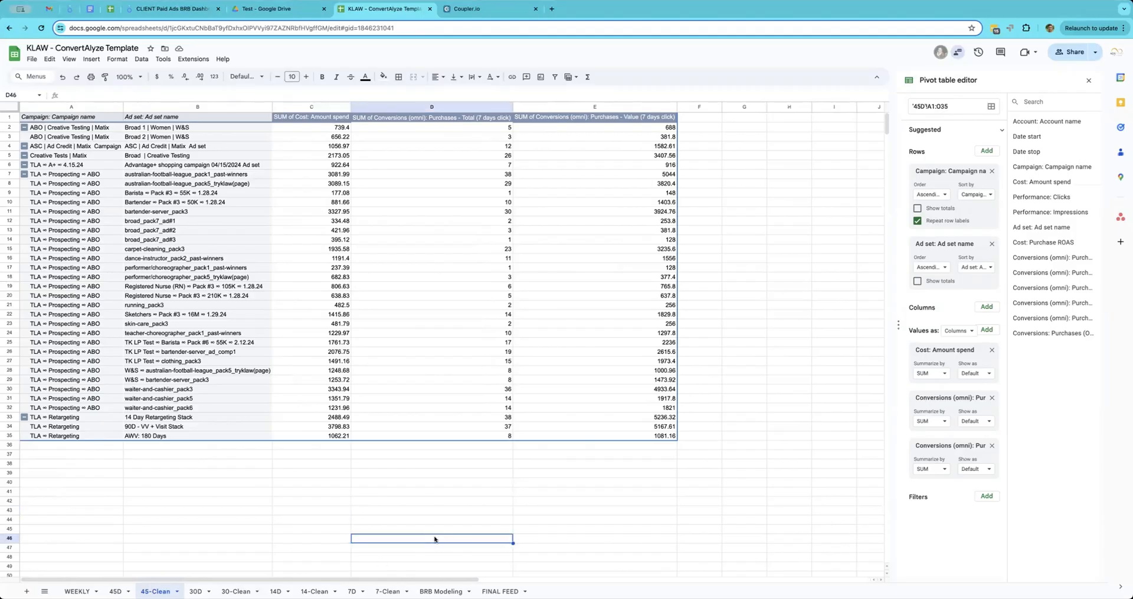
- In the BRB Modeling sheet, make Campaign cell D2 reference the first campaign name in cell A2 of 45-Clean
{"action": "left_click", "coordinate": [441, 590]}
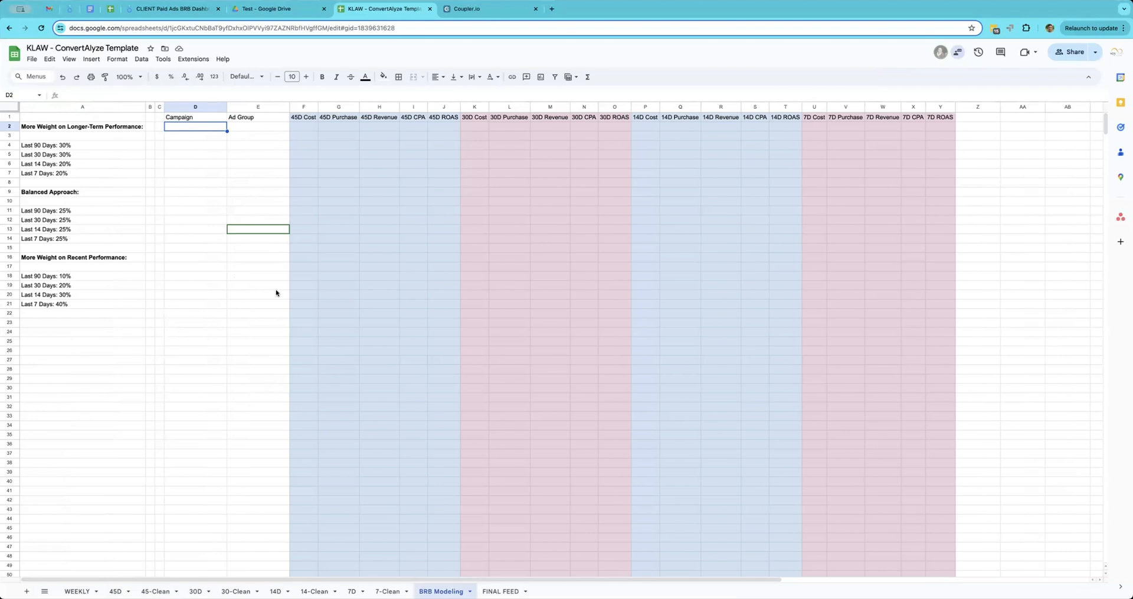
{"action": "left_click", "coordinate": [196, 126]}
{"action": "type", "text": "="}
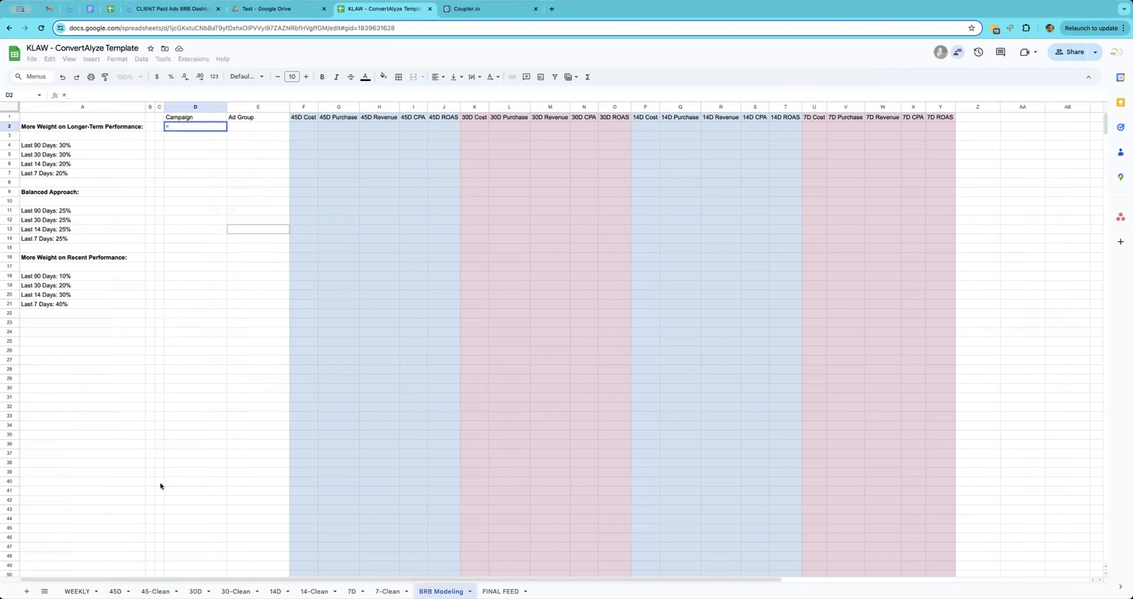
{"action": "left_click", "coordinate": [155, 590]}
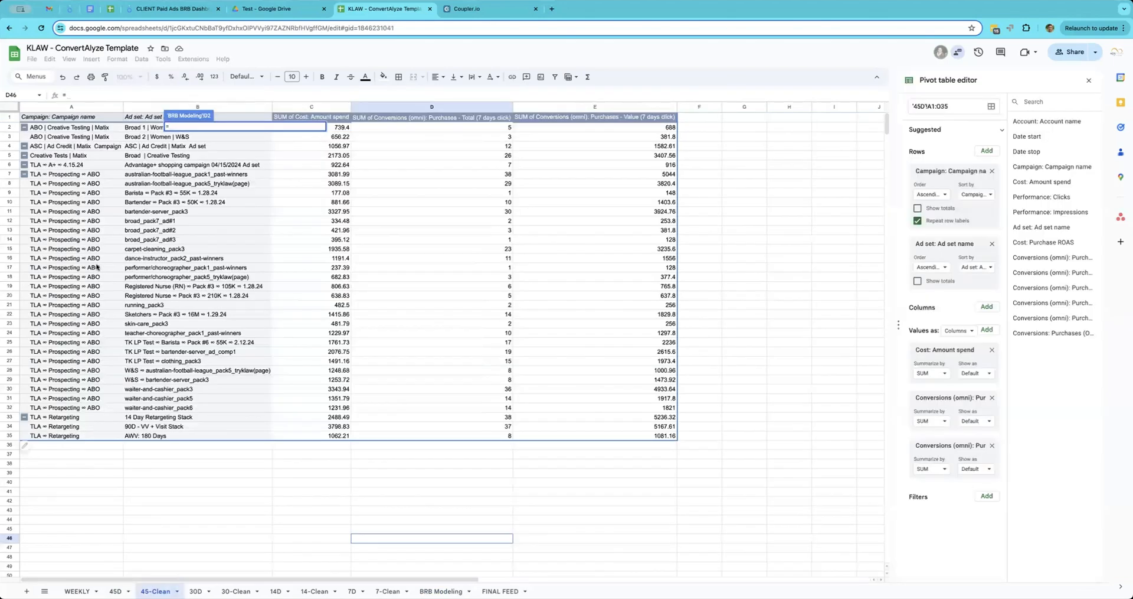
{"action": "left_click", "coordinate": [61, 129]}
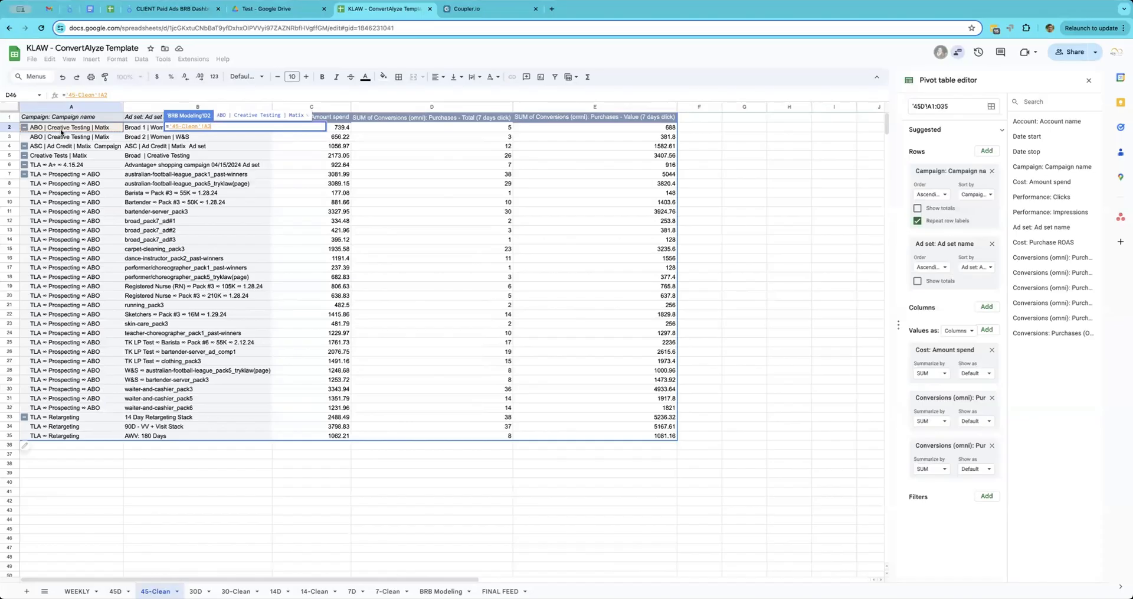
{"action": "key", "text": "Return"}
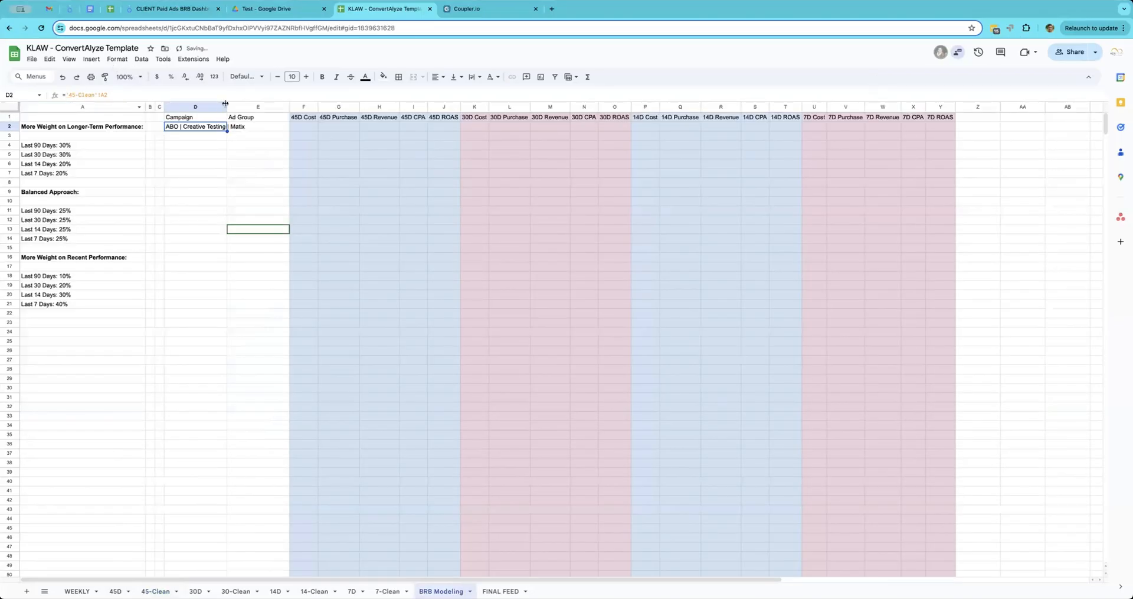
- Widen the Campaign and Ad Group columns and fill the formula in D2 across to E2
{"action": "double_click", "coordinate": [228, 108]}
{"action": "left_click_drag", "start_coordinate": [246, 107], "coordinate": [347, 106]}
{"action": "left_click", "coordinate": [244, 126]}
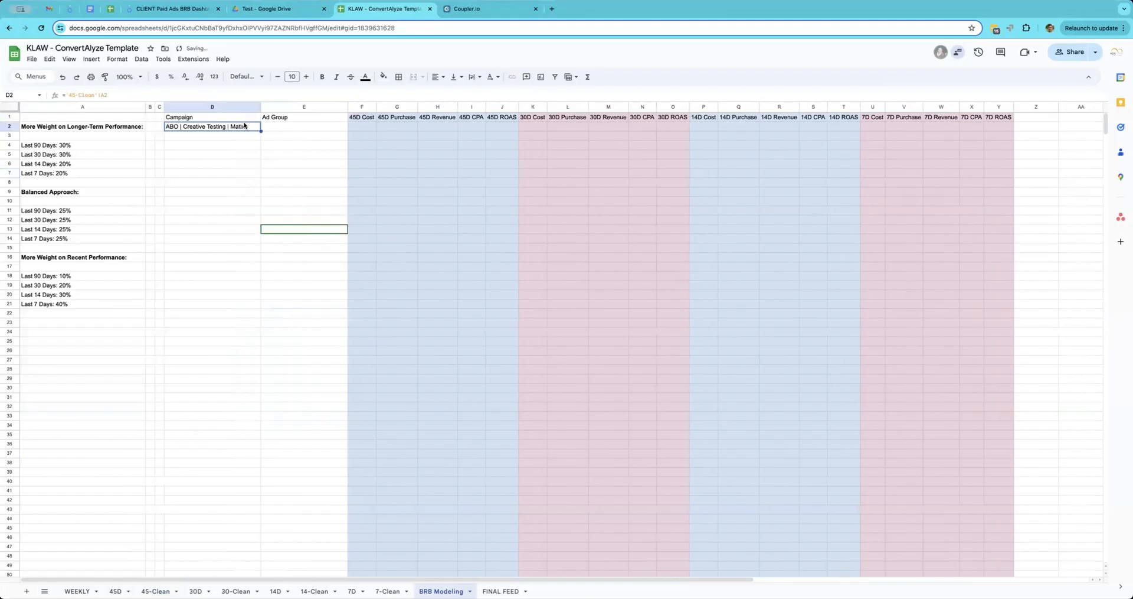
{"action": "left_click_drag", "start_coordinate": [261, 129], "coordinate": [313, 128]}
{"action": "left_click", "coordinate": [299, 172]}
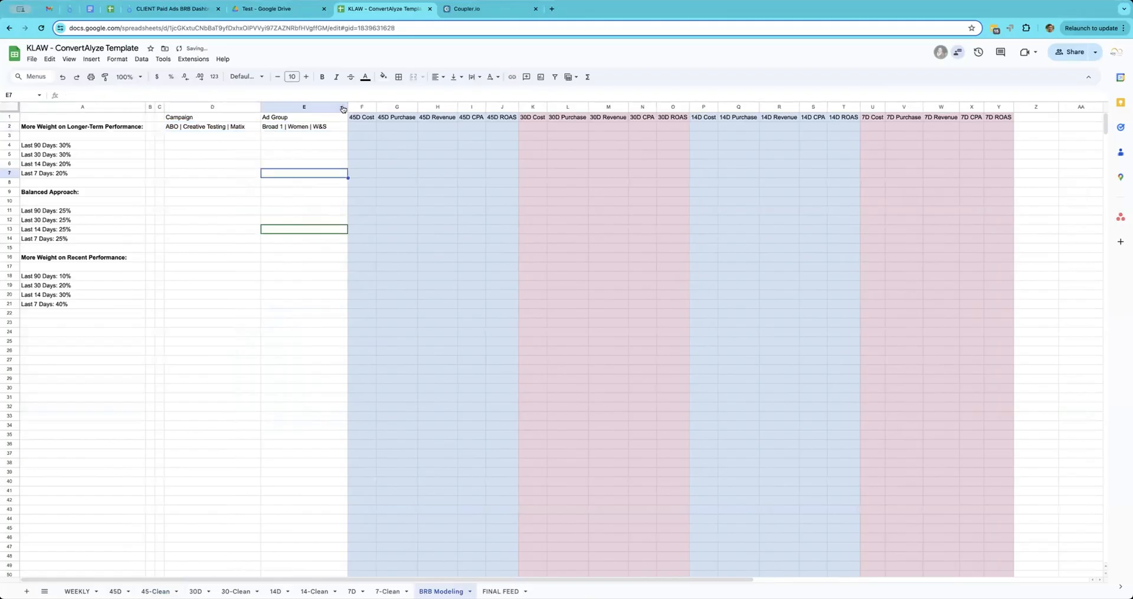
- Check the references in D2 and E2 against the 45-Clean pivot table and review the 45D Cost, Purchase and Revenue columns
{"action": "left_click", "coordinate": [322, 126]}
{"action": "left_click", "coordinate": [201, 127]}
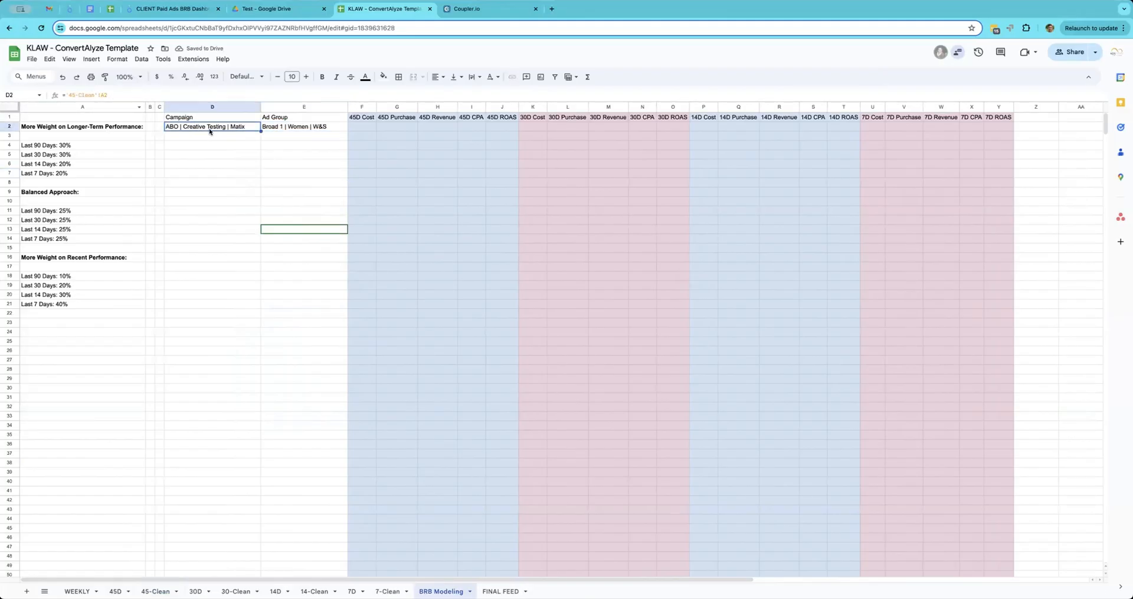
{"action": "left_click", "coordinate": [277, 133]}
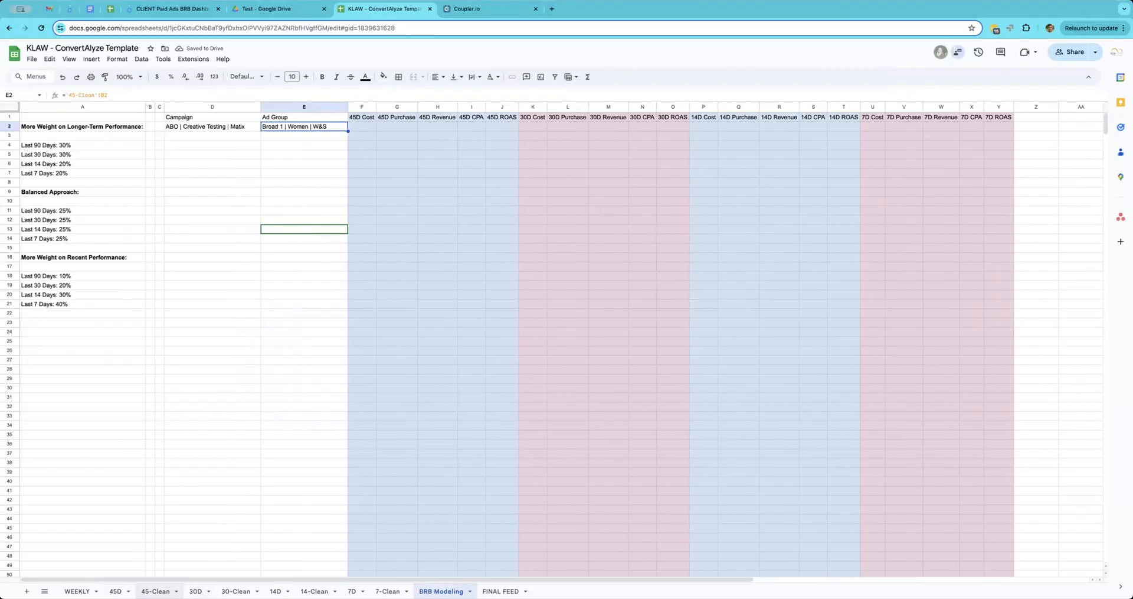
{"action": "left_click", "coordinate": [155, 591]}
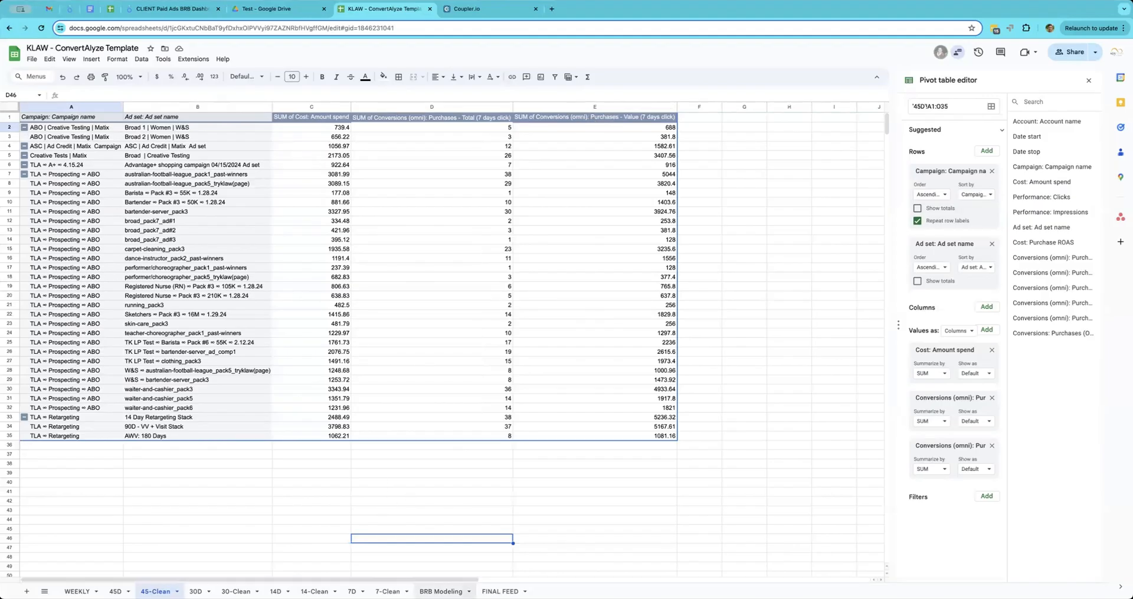
{"action": "left_click", "coordinate": [434, 589]}
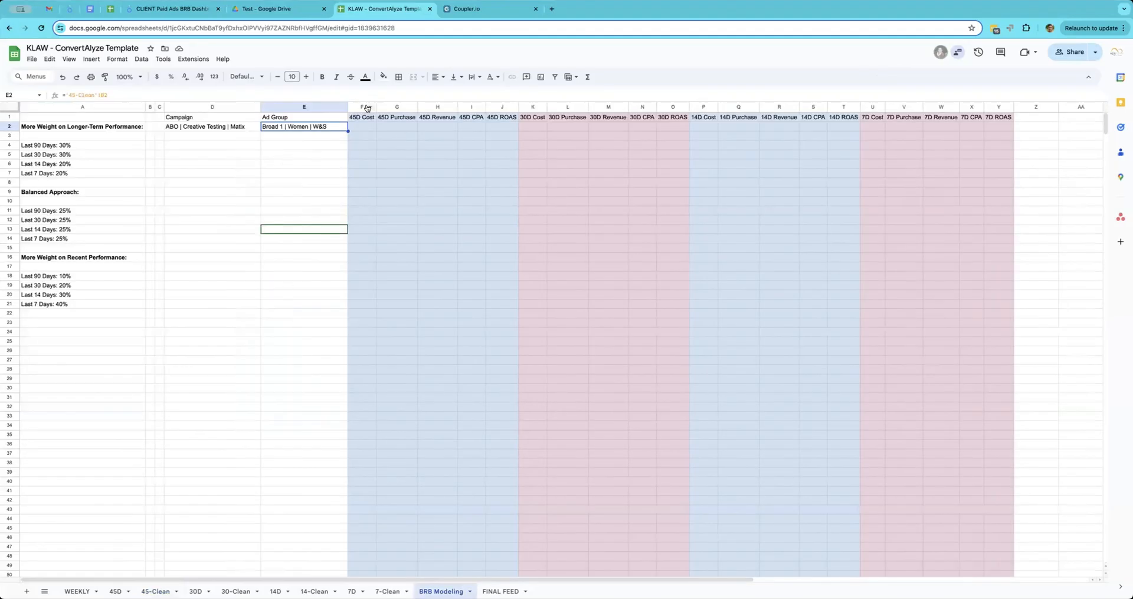
{"action": "left_click_drag", "start_coordinate": [364, 106], "coordinate": [435, 105]}
{"action": "left_click", "coordinate": [264, 167]}
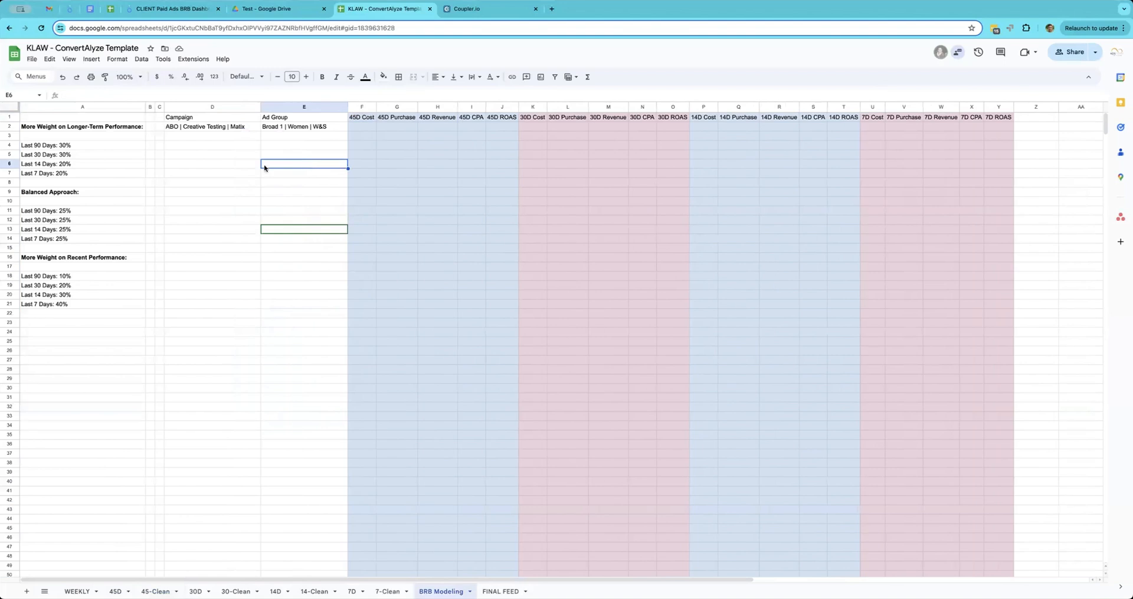
- Fill the Campaign and Ad Group formulas in D2:E2 of BRB Modeling down to row 50
{"action": "left_click", "coordinate": [250, 128]}
{"action": "left_click_drag", "start_coordinate": [250, 128], "coordinate": [306, 129]}
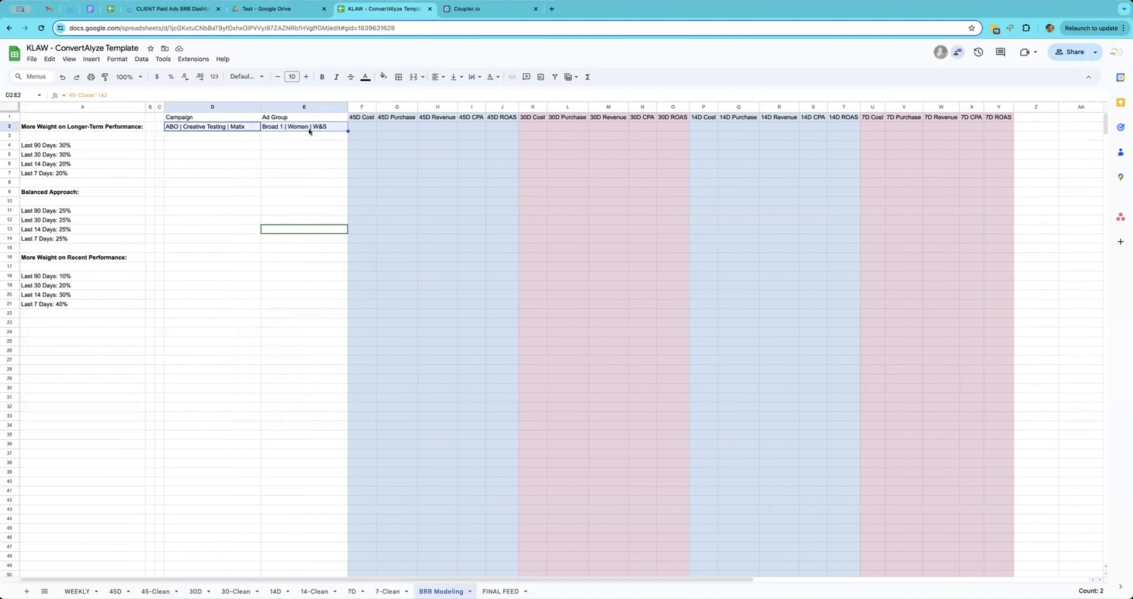
{"action": "left_click", "coordinate": [242, 161]}
{"action": "left_click_drag", "start_coordinate": [238, 127], "coordinate": [334, 495]}
{"action": "scroll", "coordinate": [334, 495], "scroll_direction": "down", "scroll_amount": 2}
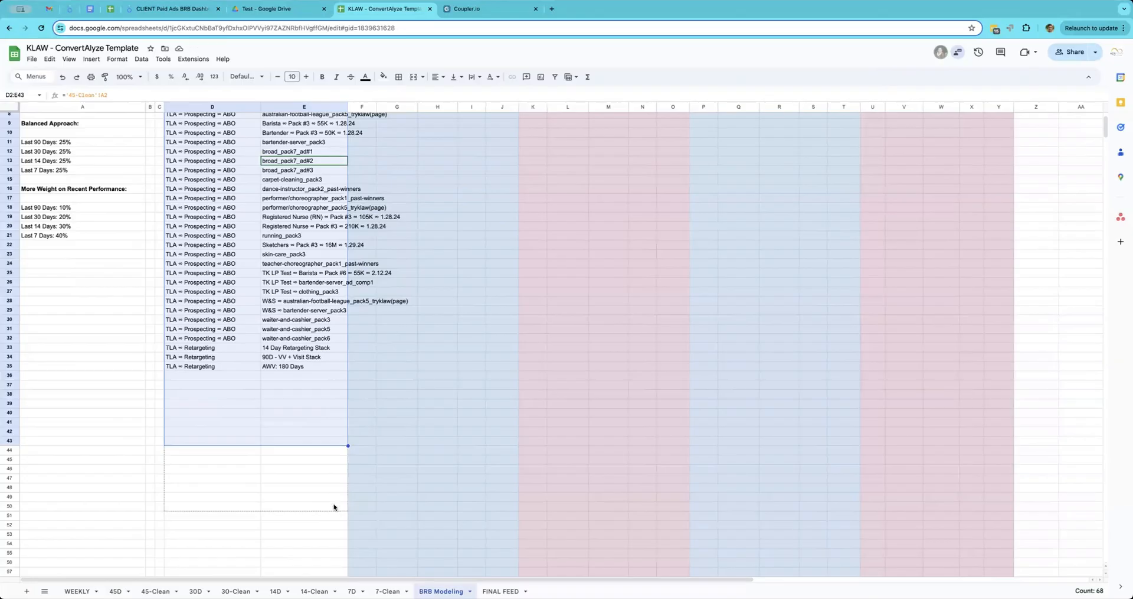
{"action": "left_click", "coordinate": [307, 434]}
{"action": "scroll", "coordinate": [307, 434], "scroll_direction": "up", "scroll_amount": 3}
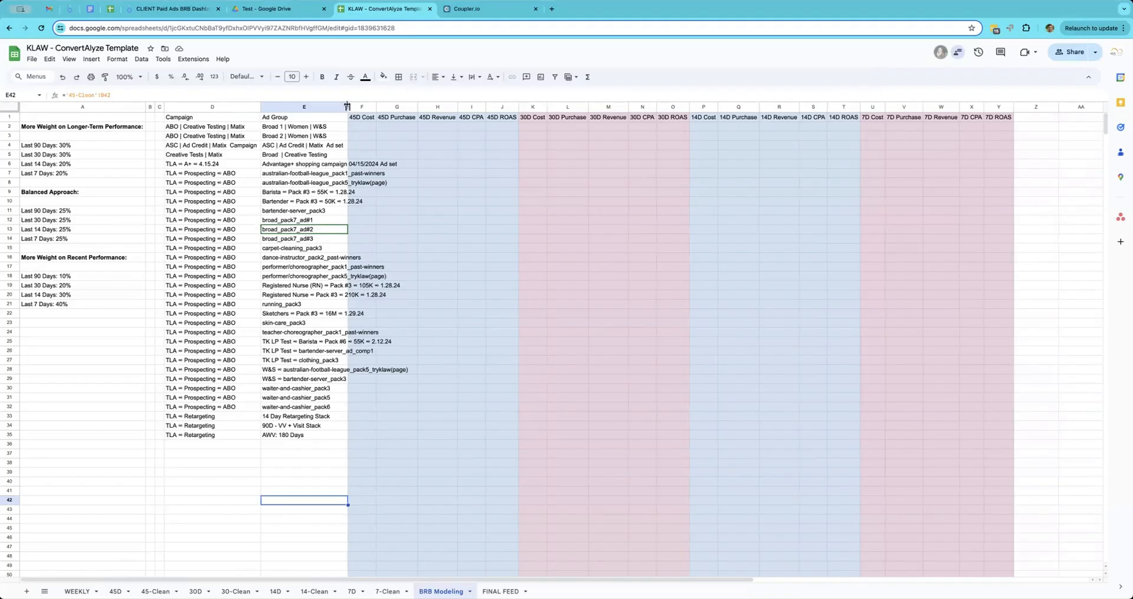
- Widen the Ad Group column to fit the longest name and check the filled formulas below the last listed ad group
{"action": "left_click_drag", "start_coordinate": [347, 106], "coordinate": [410, 106]}
{"action": "left_click", "coordinate": [377, 283]}
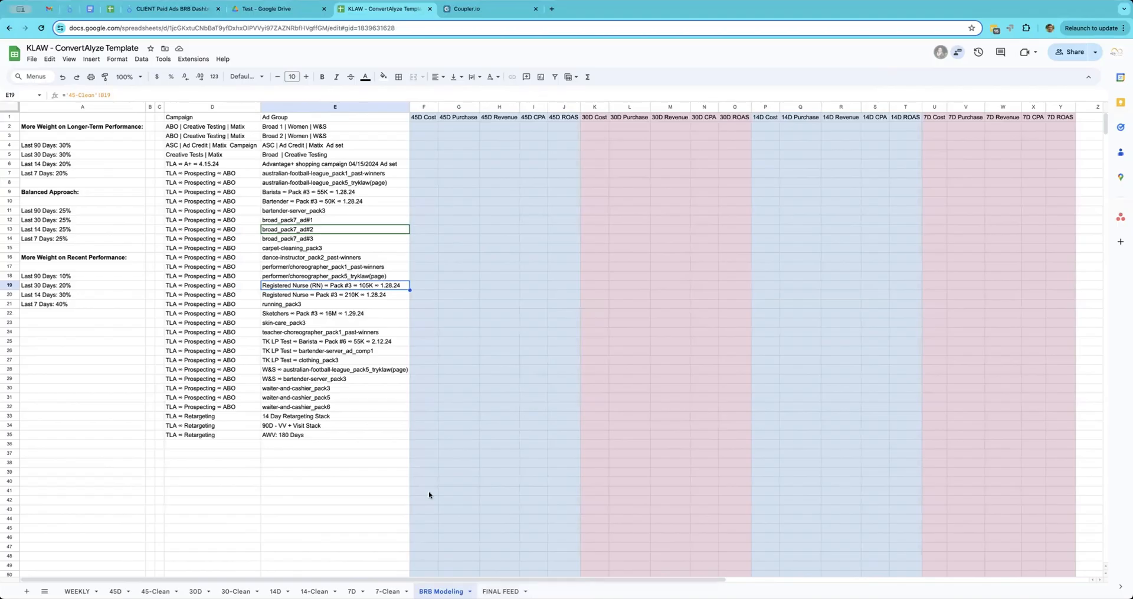
{"action": "left_click", "coordinate": [229, 511]}
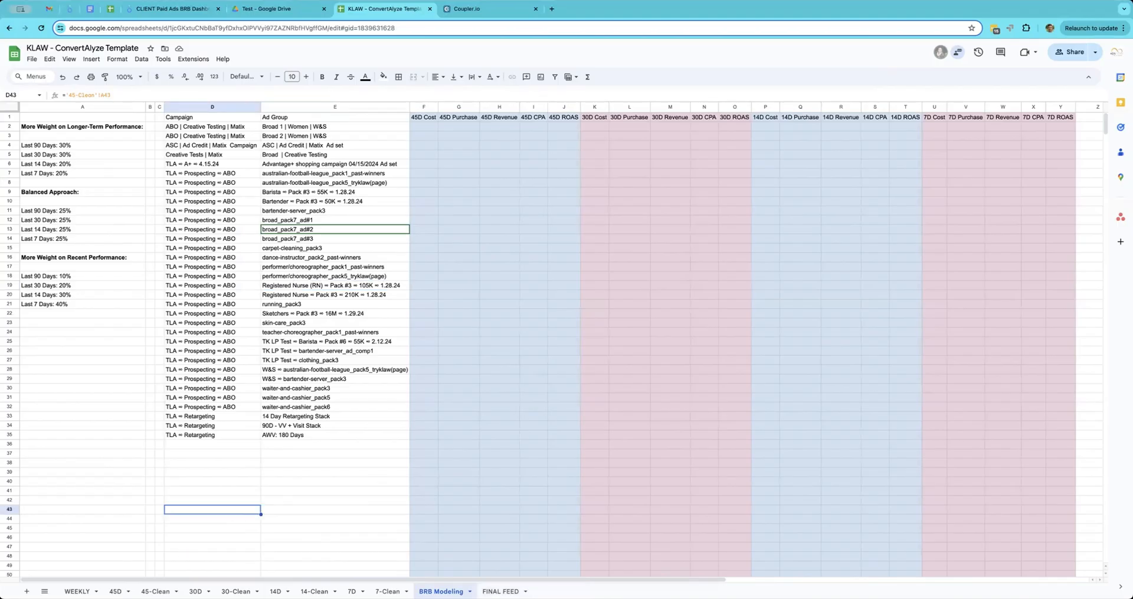
{"action": "left_click", "coordinate": [171, 539]}
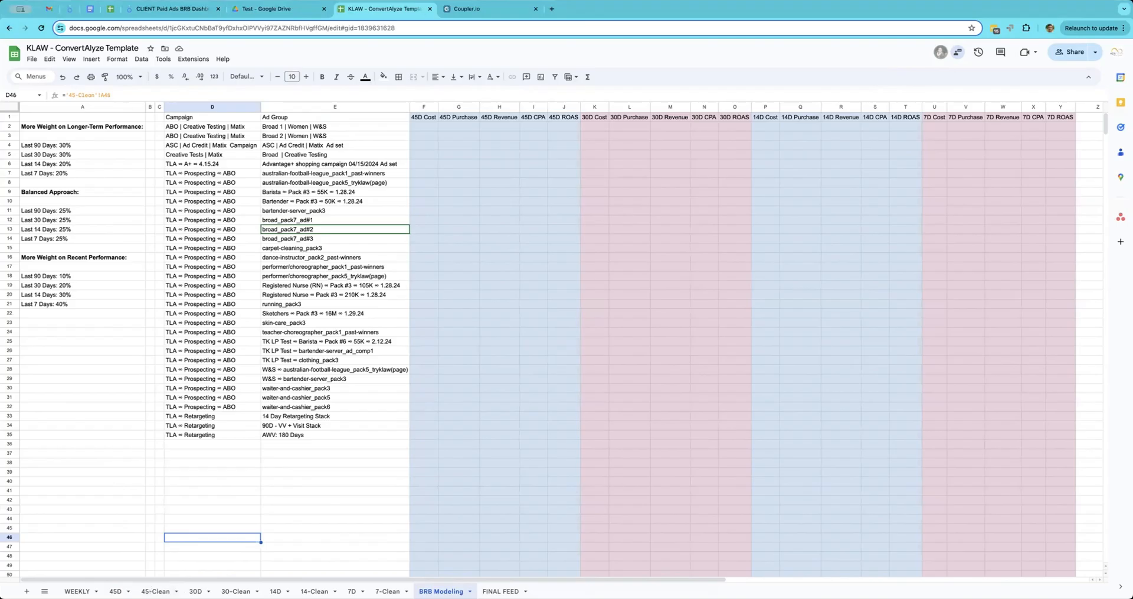
- Create a pivot table from the 30D data range A1:O31, placed in the existing 30-Clean sheet at cell A1
{"action": "left_click", "coordinate": [195, 591]}
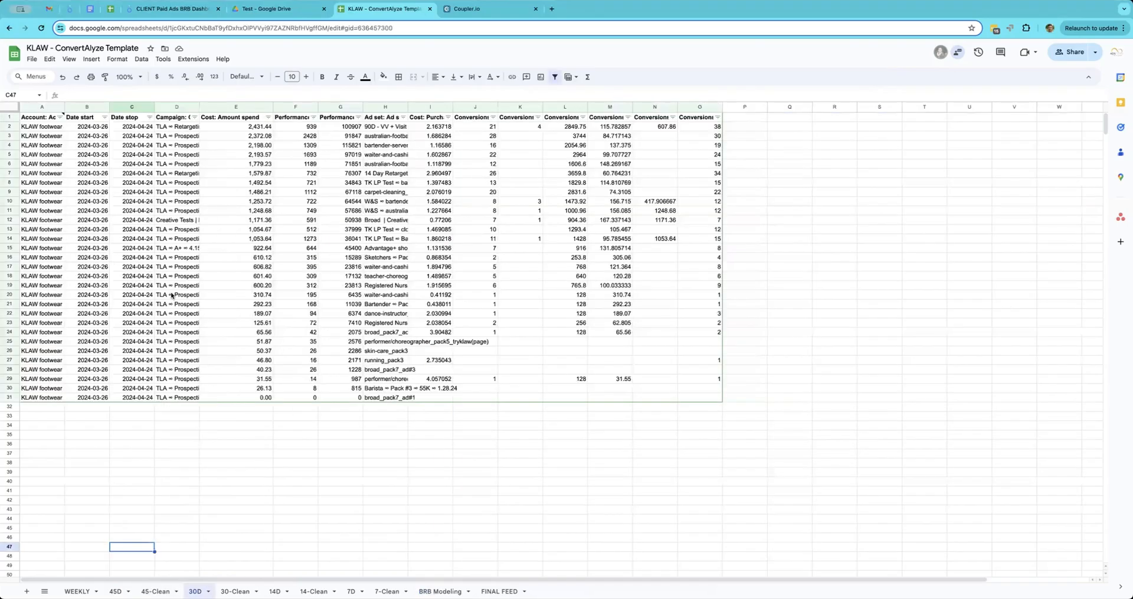
{"action": "key", "text": "ctrl+a"}
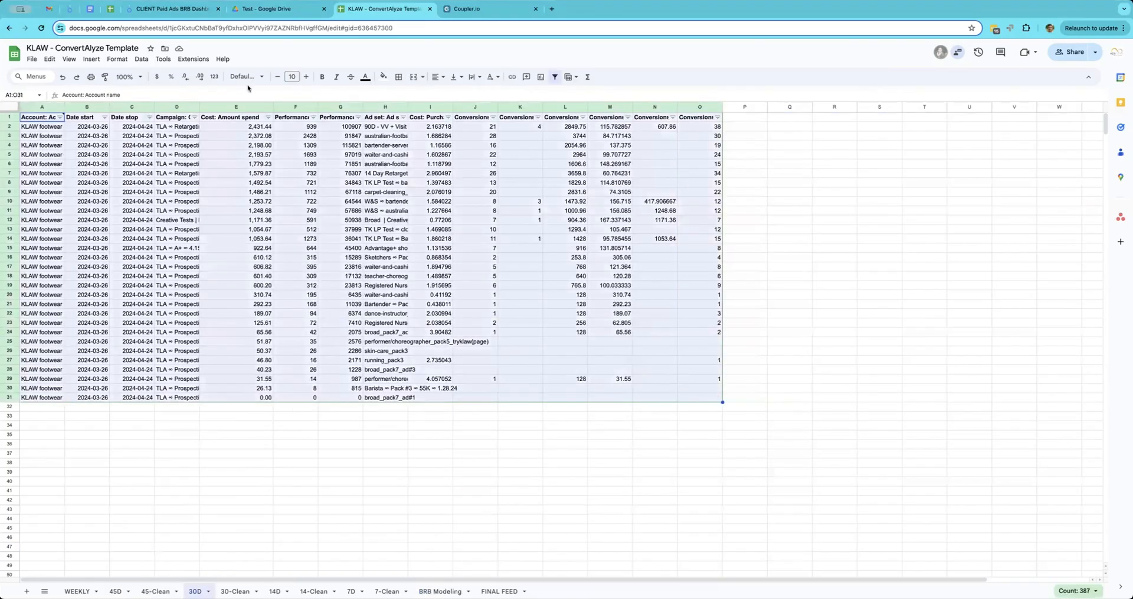
{"action": "left_click", "coordinate": [93, 59]}
{"action": "left_click", "coordinate": [123, 167]}
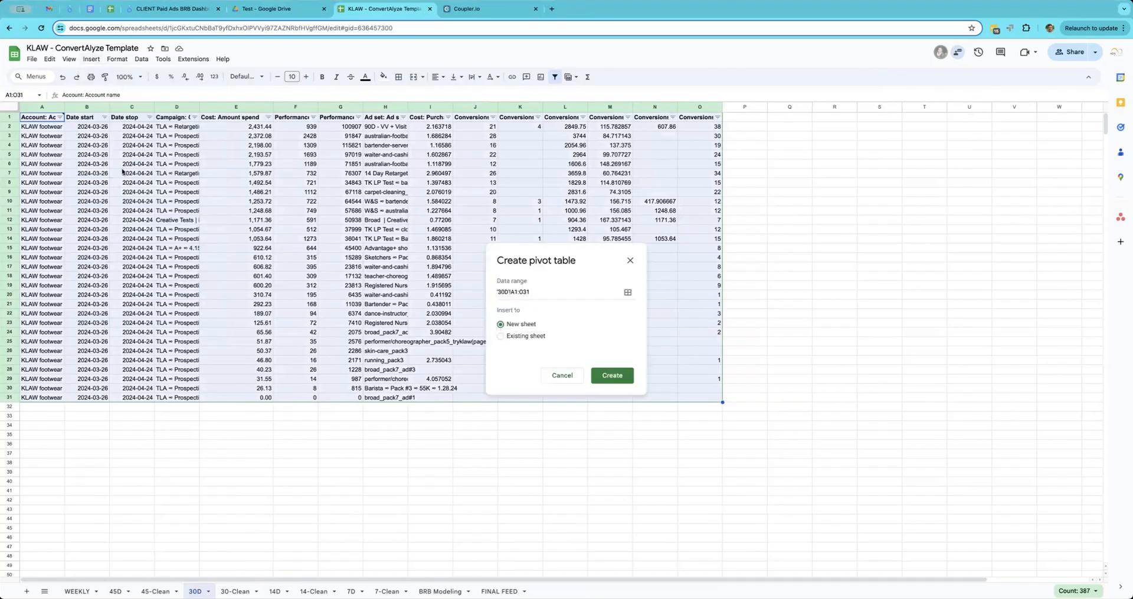
{"action": "left_click", "coordinate": [521, 336]}
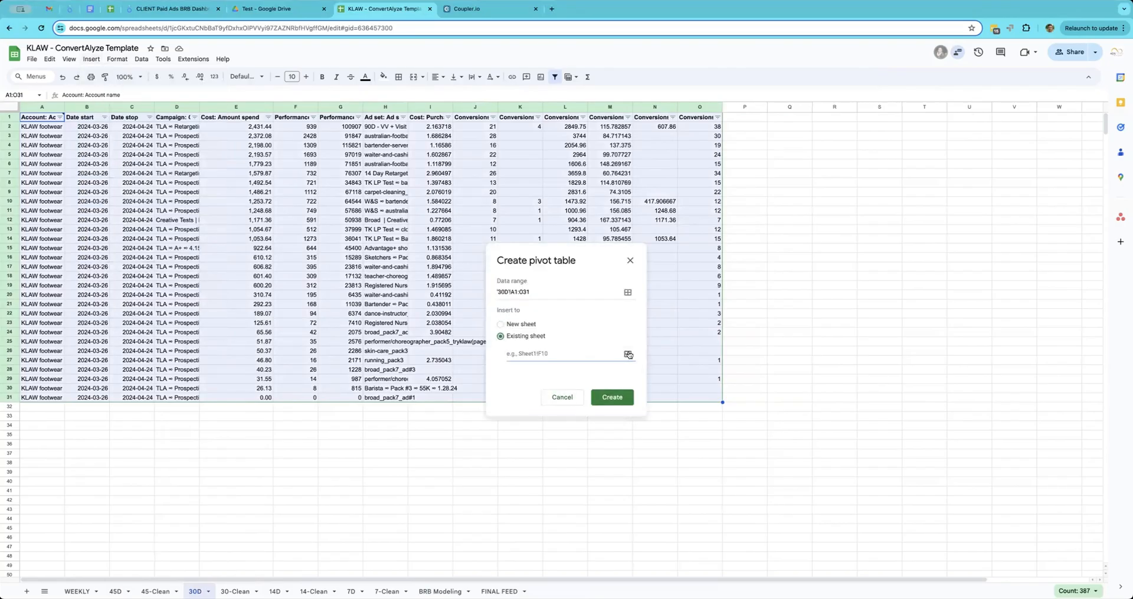
{"action": "left_click", "coordinate": [627, 353]}
{"action": "left_click", "coordinate": [234, 591]}
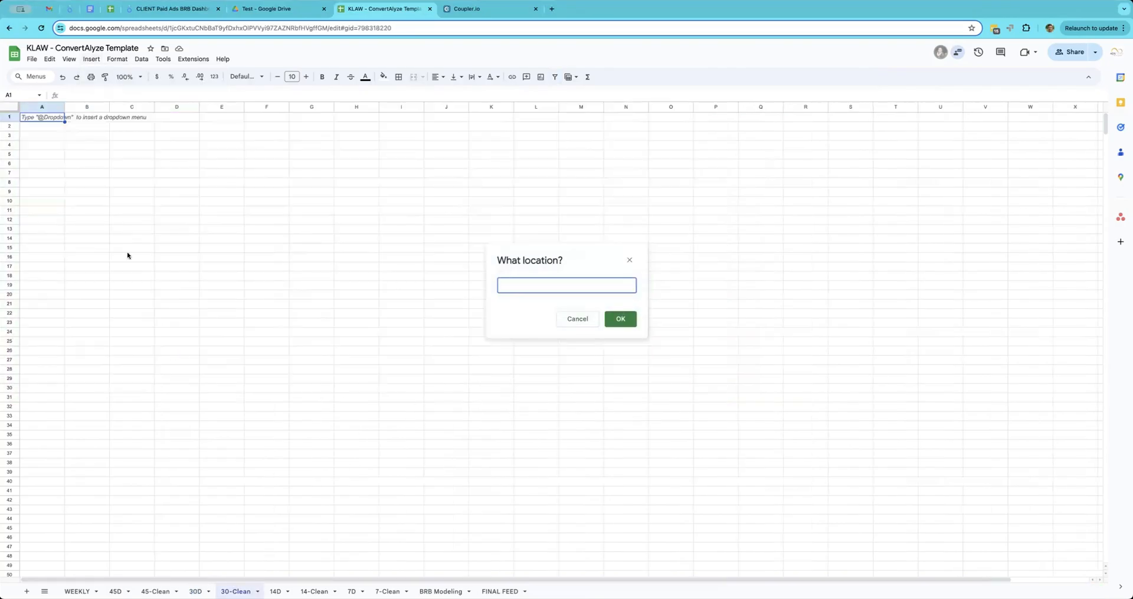
{"action": "left_click", "coordinate": [44, 117]}
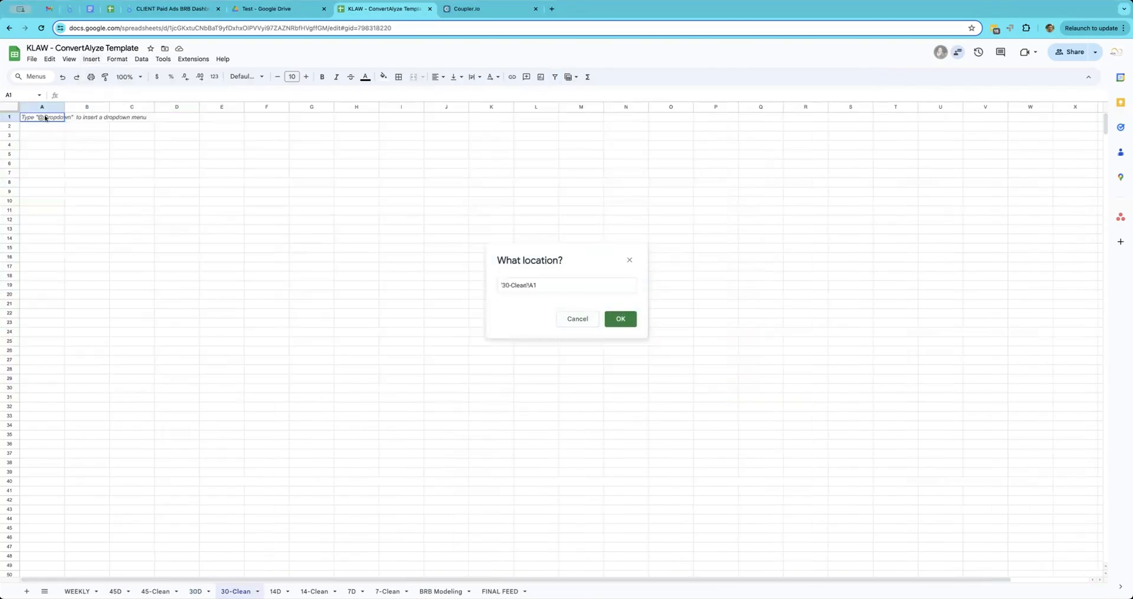
{"action": "left_click", "coordinate": [620, 319]}
{"action": "left_click", "coordinate": [612, 385]}
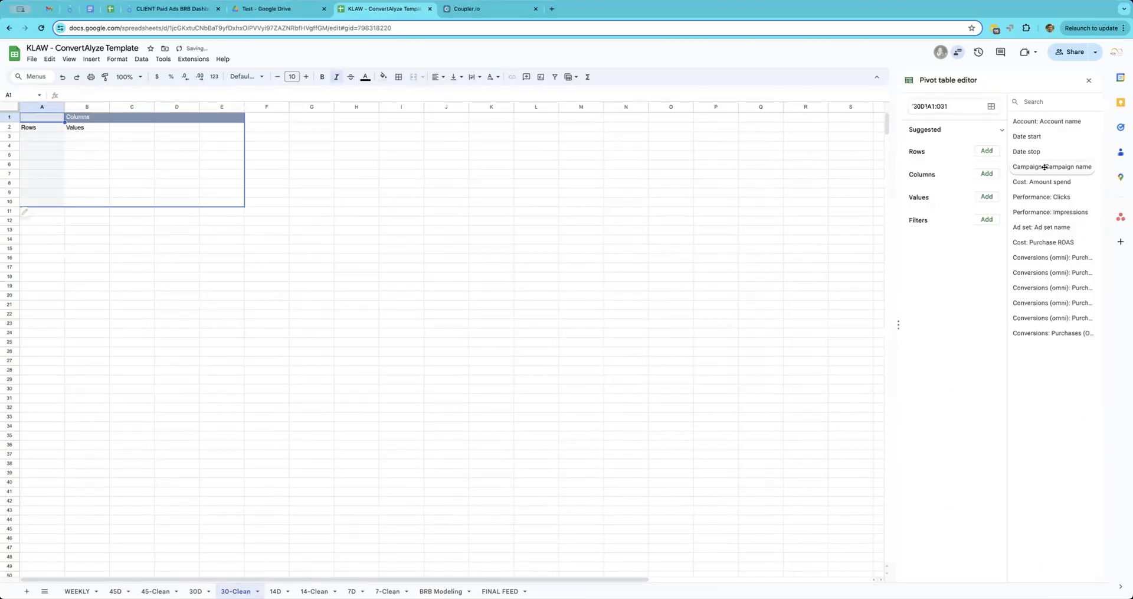
- Add Campaign name and Ad set name as pivot rows without totals, repeat the campaign row labels, and widen columns A and B
{"action": "left_click_drag", "start_coordinate": [1044, 166], "coordinate": [944, 164]}
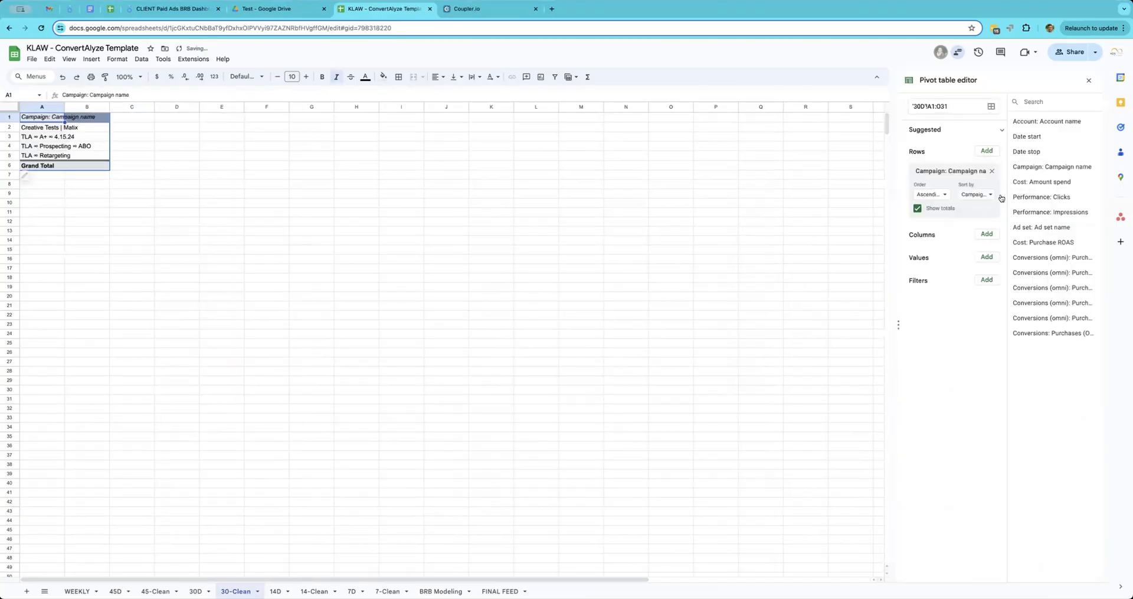
{"action": "left_click_drag", "start_coordinate": [1057, 225], "coordinate": [928, 224]}
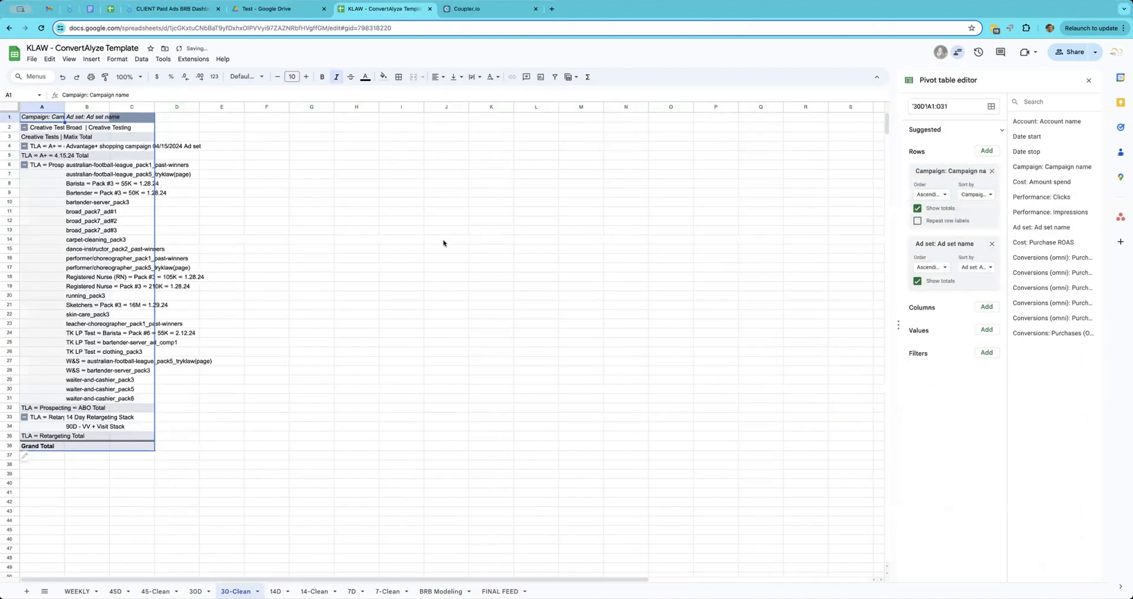
{"action": "left_click", "coordinate": [918, 281]}
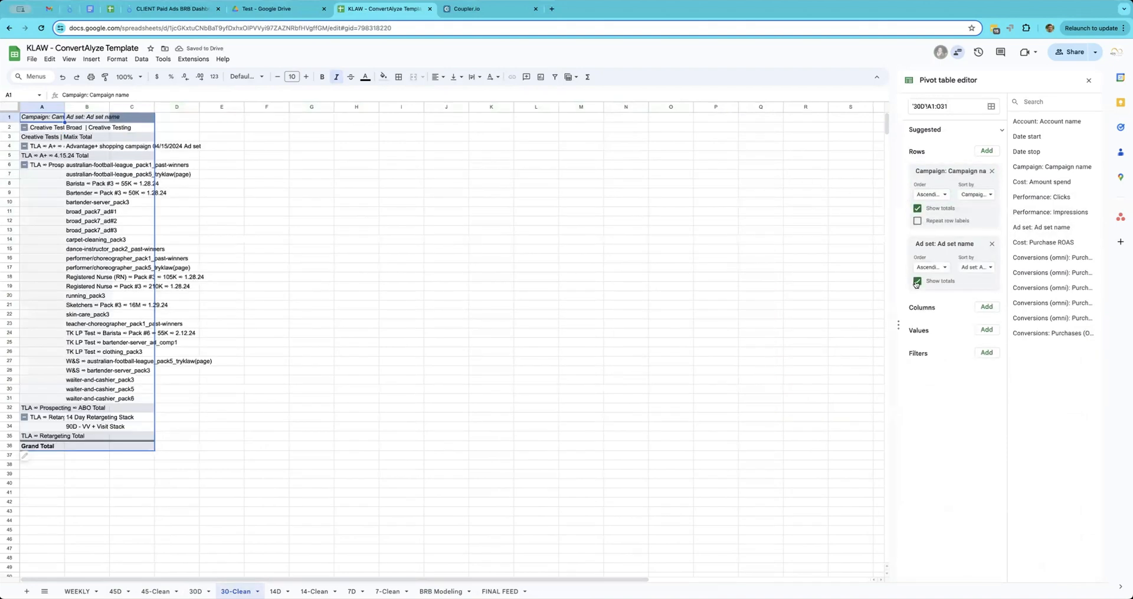
{"action": "left_click", "coordinate": [918, 208]}
{"action": "left_click", "coordinate": [917, 221]}
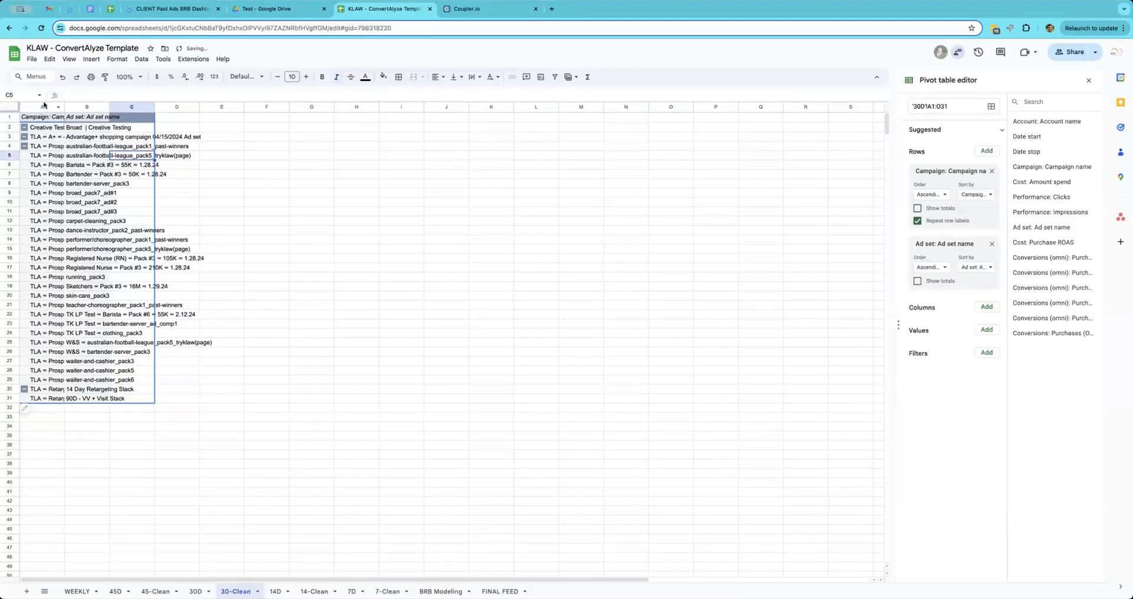
{"action": "left_click_drag", "start_coordinate": [42, 107], "coordinate": [183, 109]}
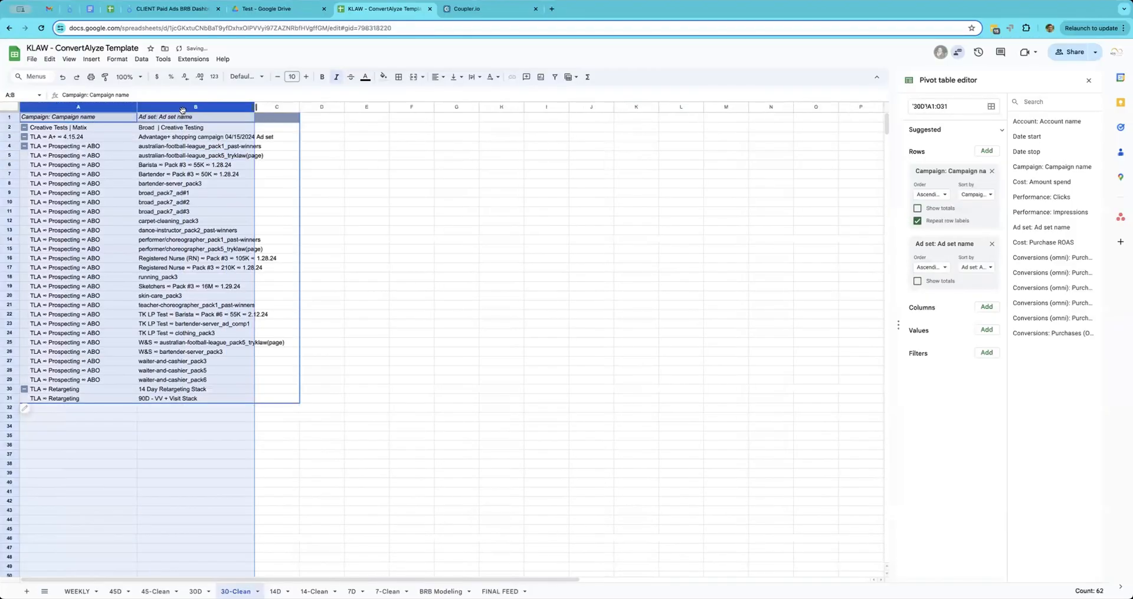
{"action": "left_click", "coordinate": [720, 211]}
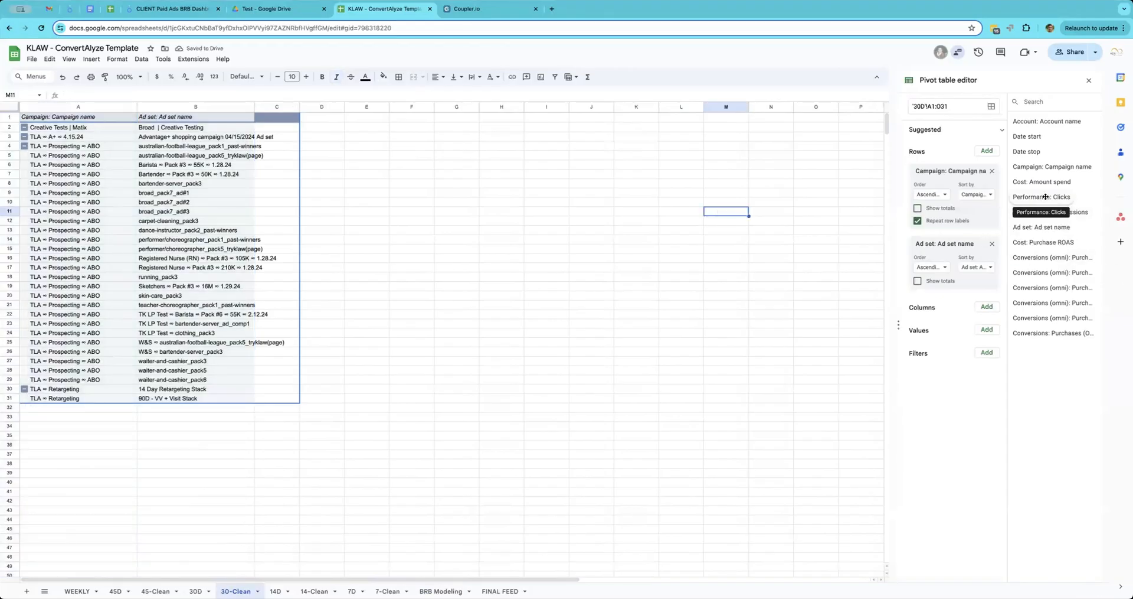
- Add Amount spend, Purchases - Total (7 days click) and Purchases - Value (7 days click) as summed values in the 30-Clean pivot table
{"action": "left_click_drag", "start_coordinate": [1050, 182], "coordinate": [973, 351]}
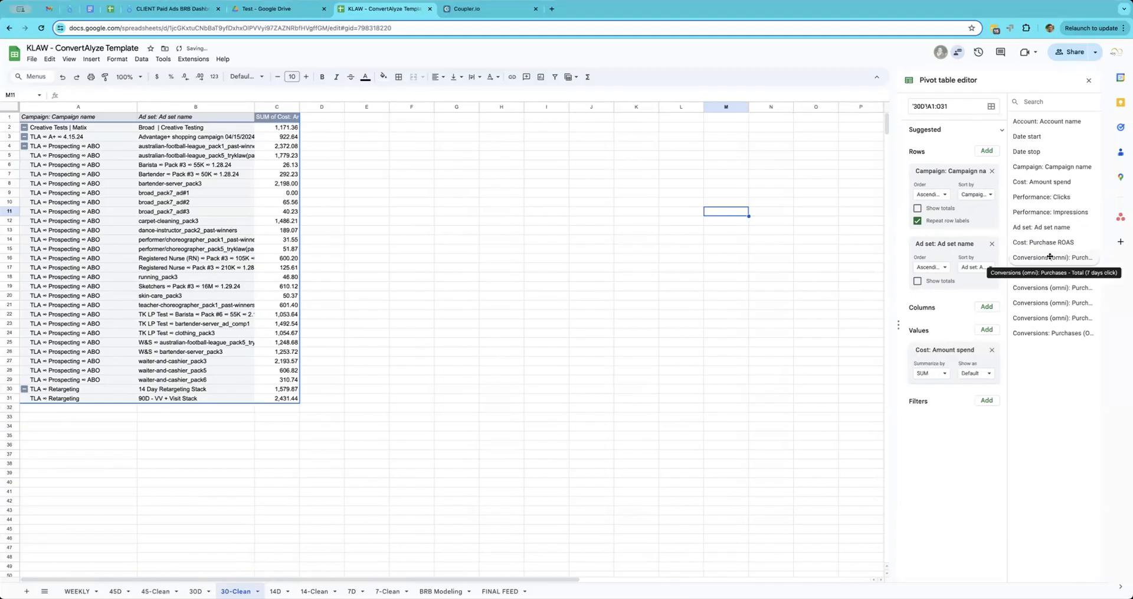
{"action": "left_click_drag", "start_coordinate": [1049, 256], "coordinate": [973, 396]}
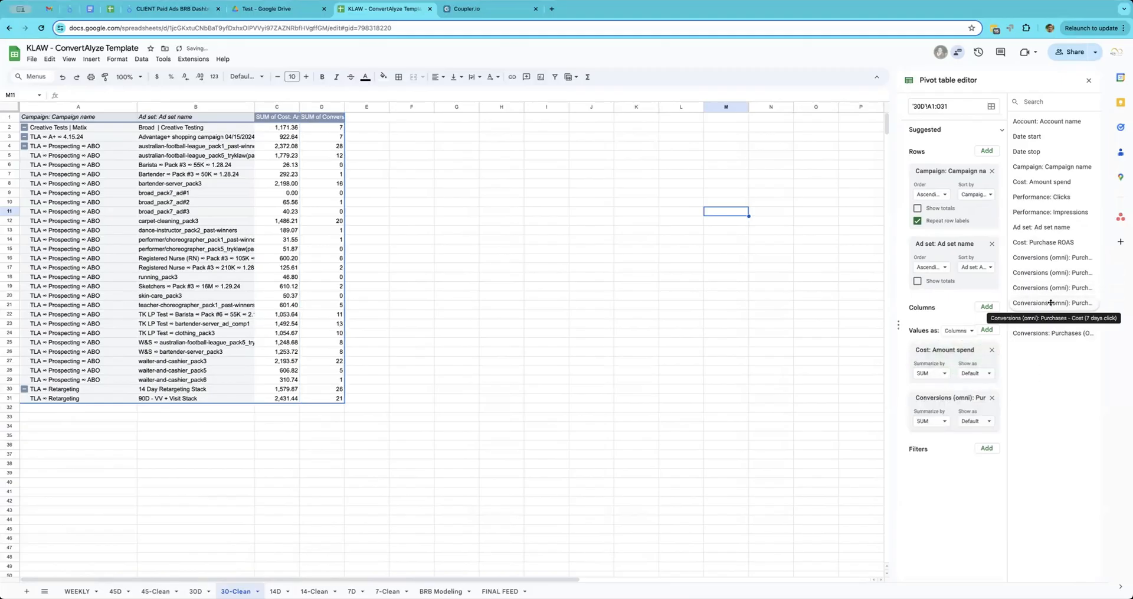
{"action": "left_click_drag", "start_coordinate": [1050, 290], "coordinate": [951, 439]}
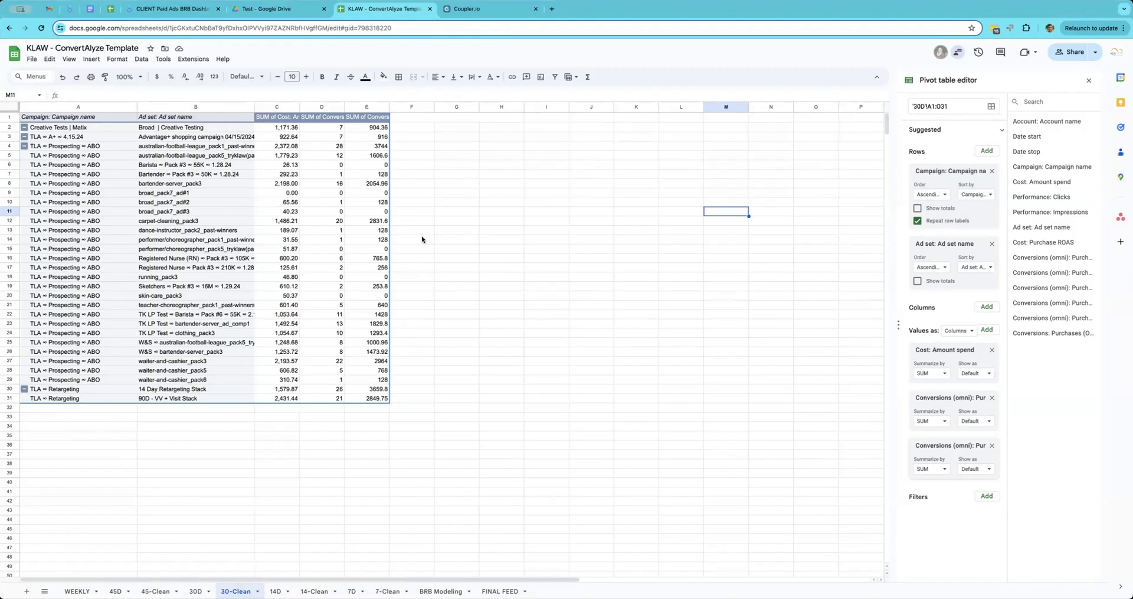
- Review the cost column in 30-Clean and compare the pivot's campaigns and ad sets with the list in BRB Modeling
{"action": "left_click", "coordinate": [277, 107]}
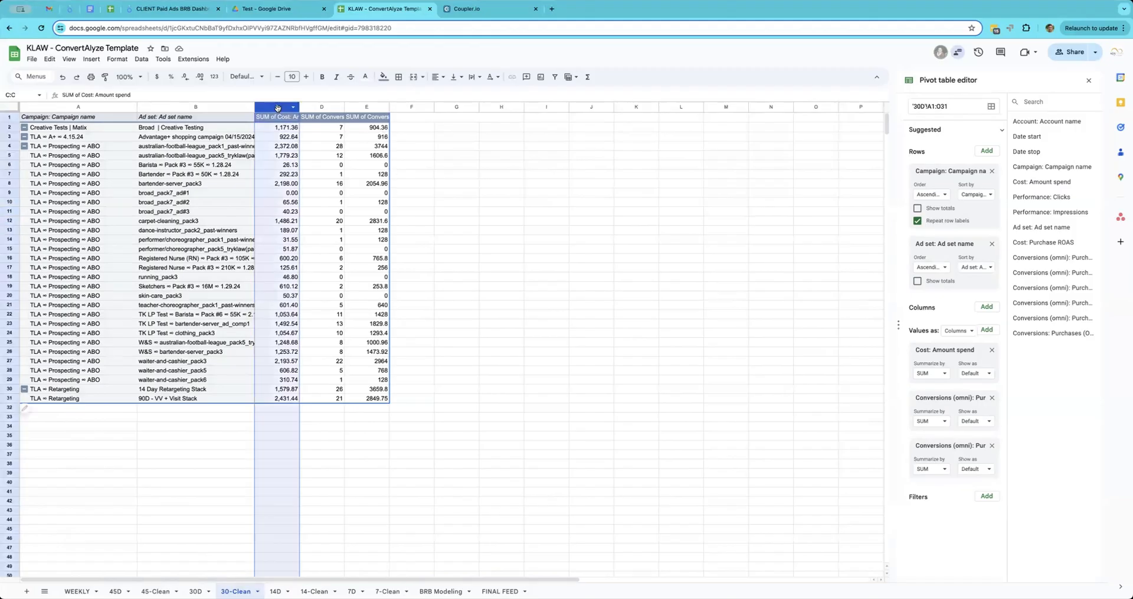
{"action": "left_click", "coordinate": [461, 218]}
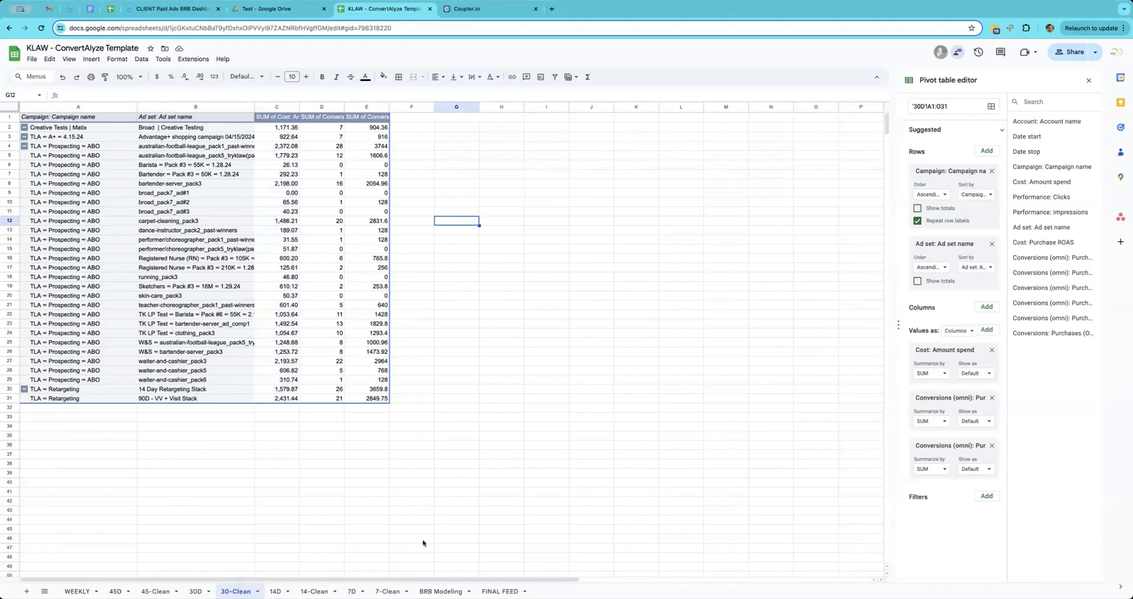
{"action": "left_click", "coordinate": [431, 588]}
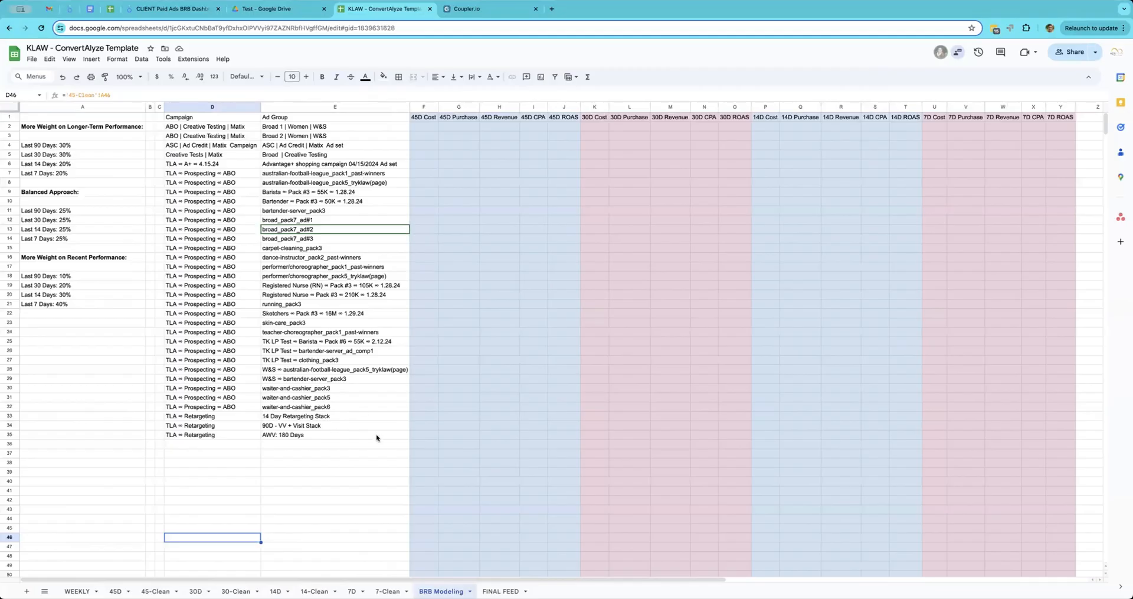
{"action": "left_click", "coordinate": [235, 590]}
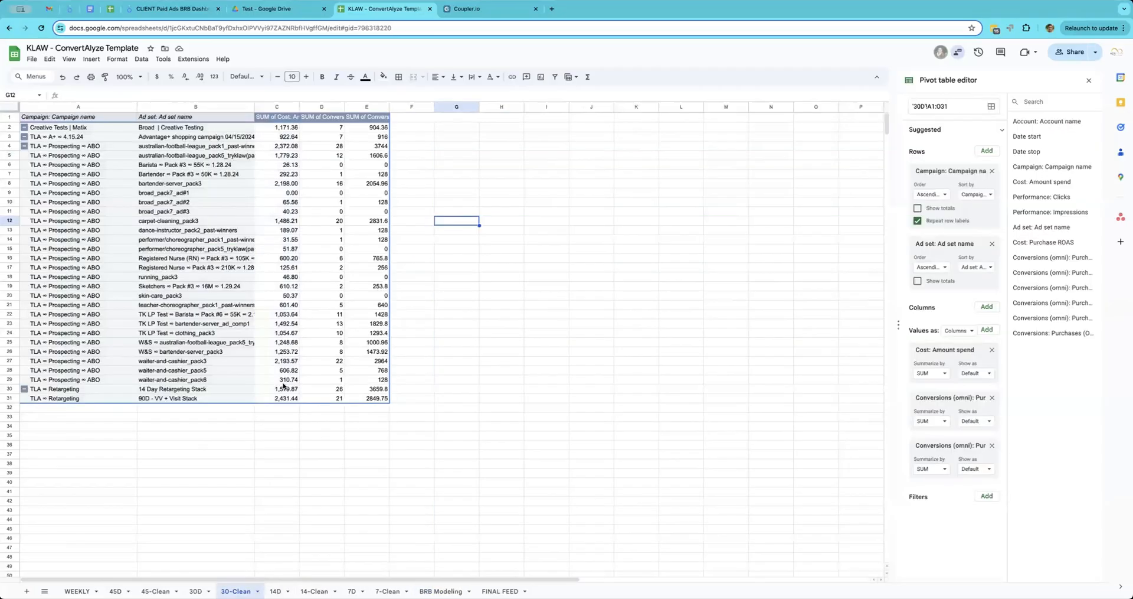
{"action": "left_click", "coordinate": [515, 260]}
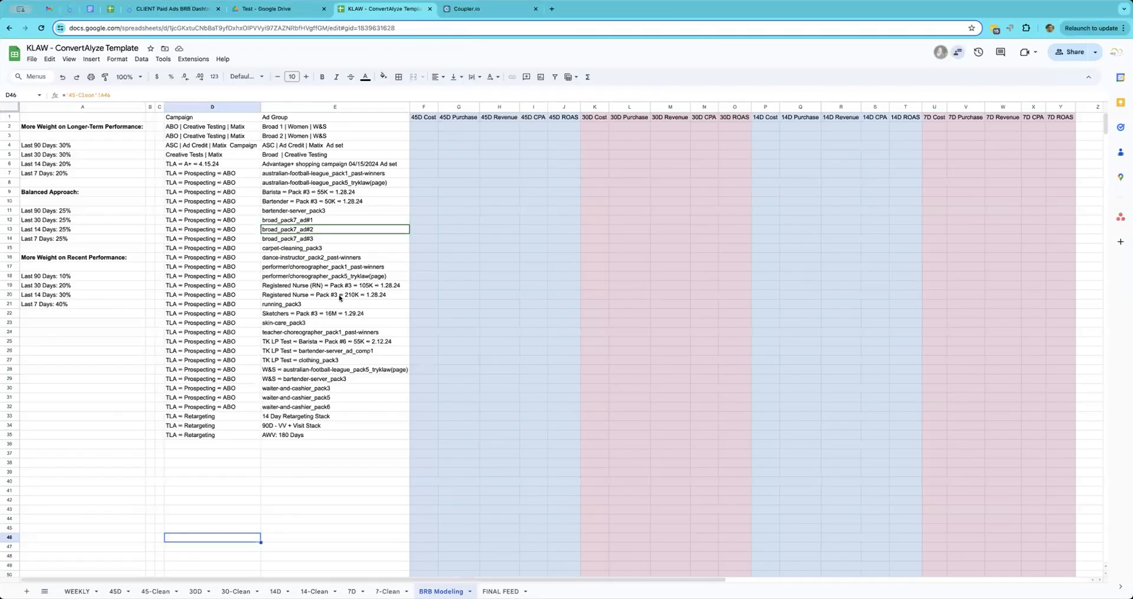
{"action": "left_click", "coordinate": [313, 490]}
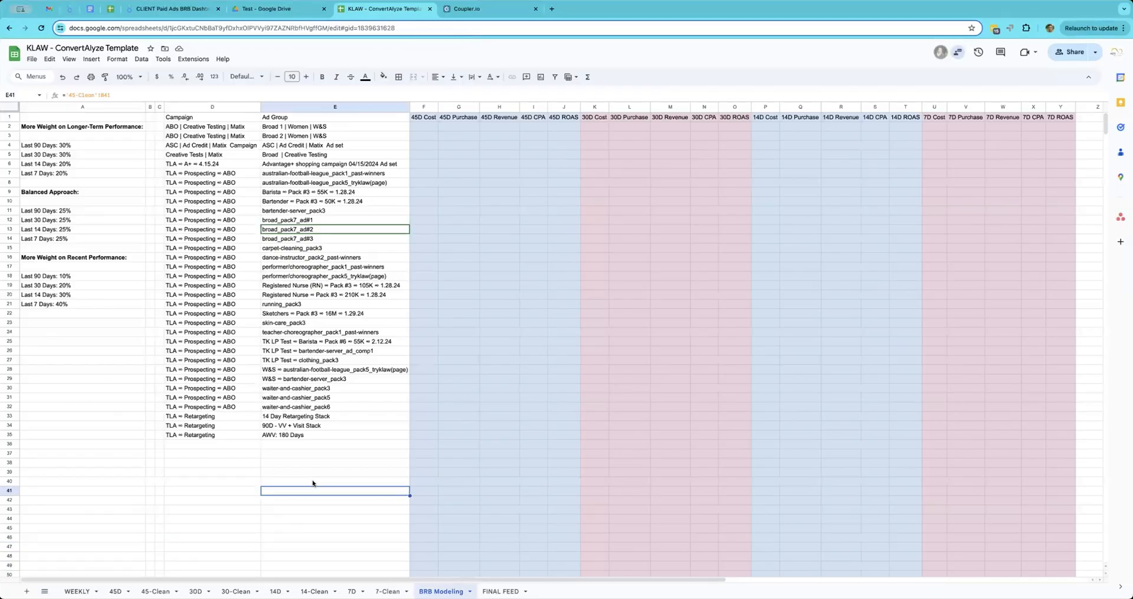
- Compare how many ad set rows the 14D, 45D, 30D and 7D data sheets contain
{"action": "left_click", "coordinate": [275, 591]}
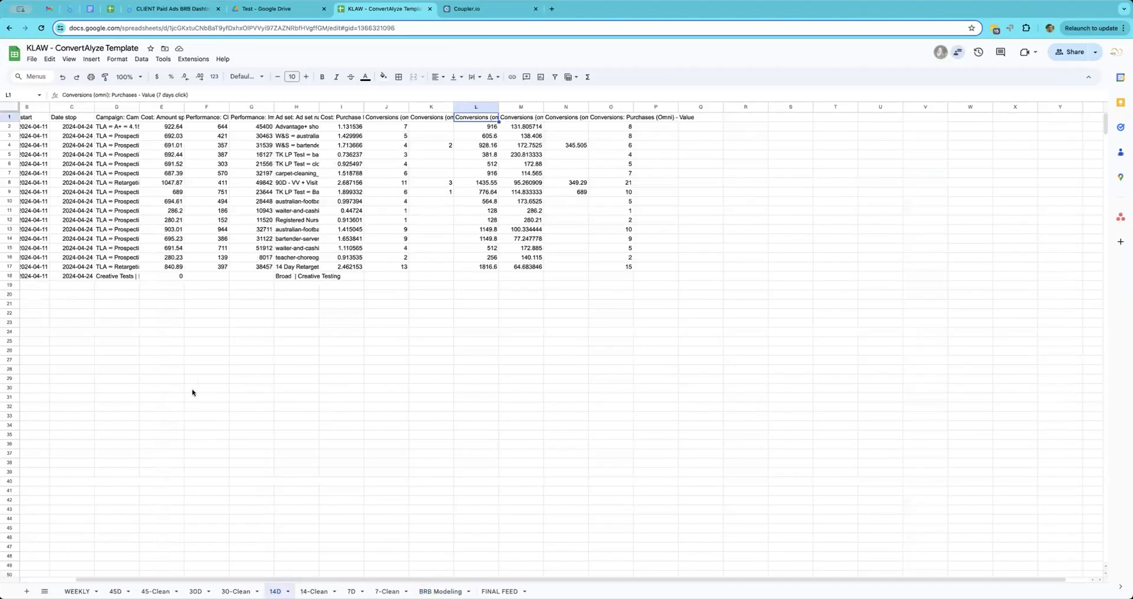
{"action": "left_click", "coordinate": [115, 591]}
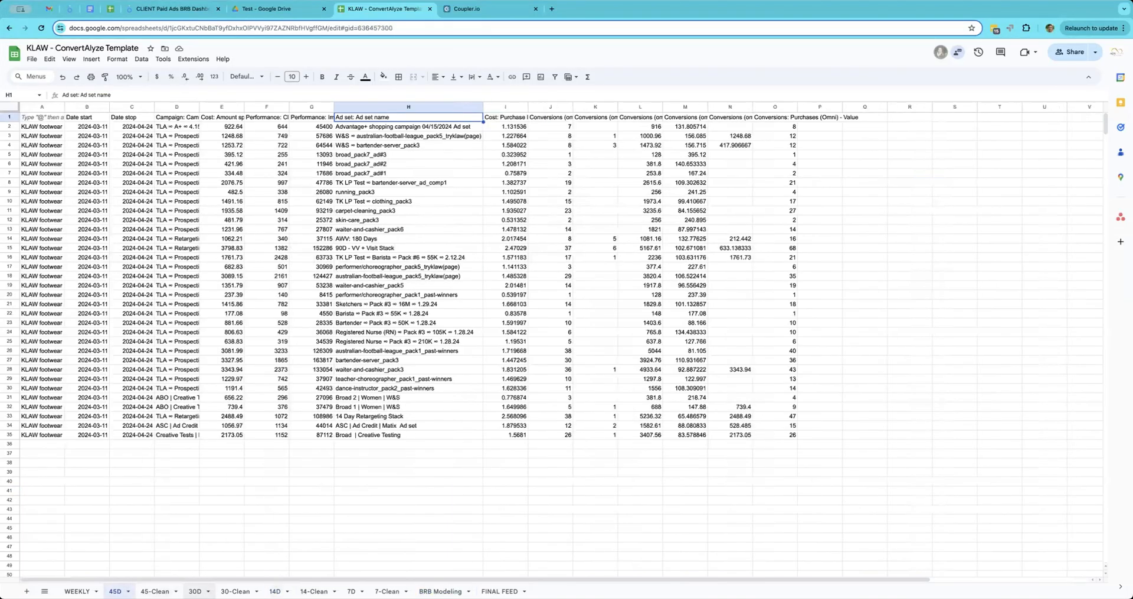
{"action": "left_click", "coordinate": [195, 591]}
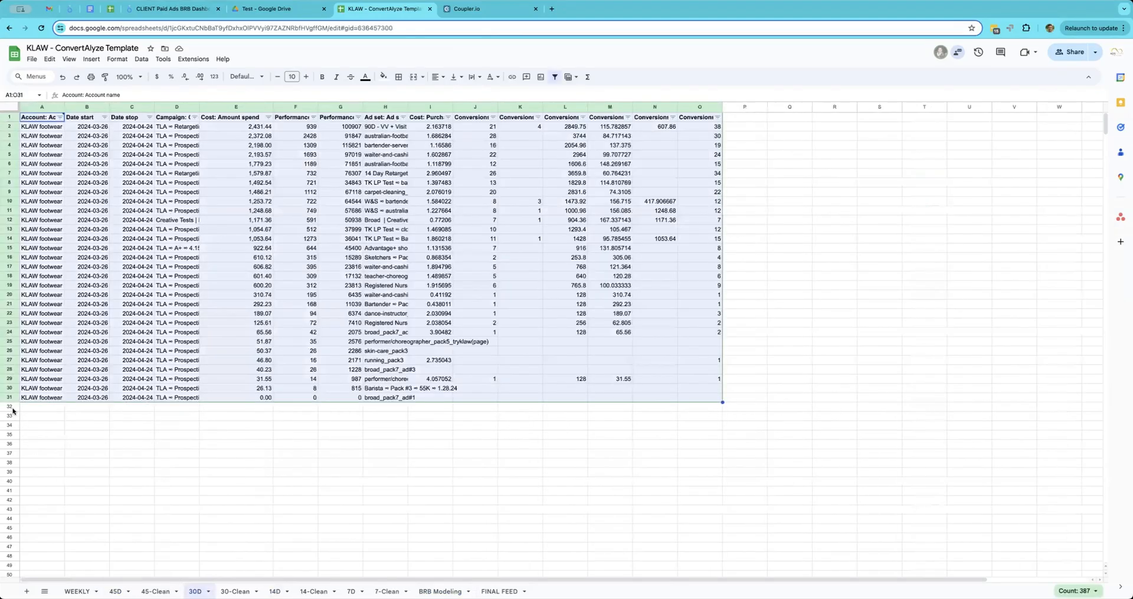
{"action": "left_click", "coordinate": [276, 591]}
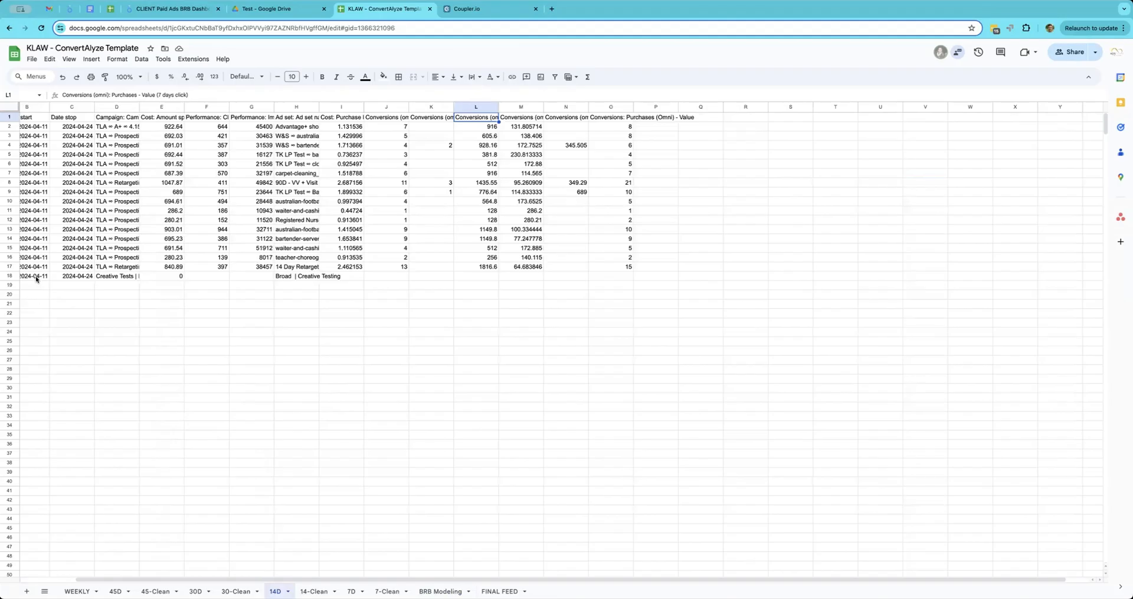
{"action": "left_click", "coordinate": [341, 184]}
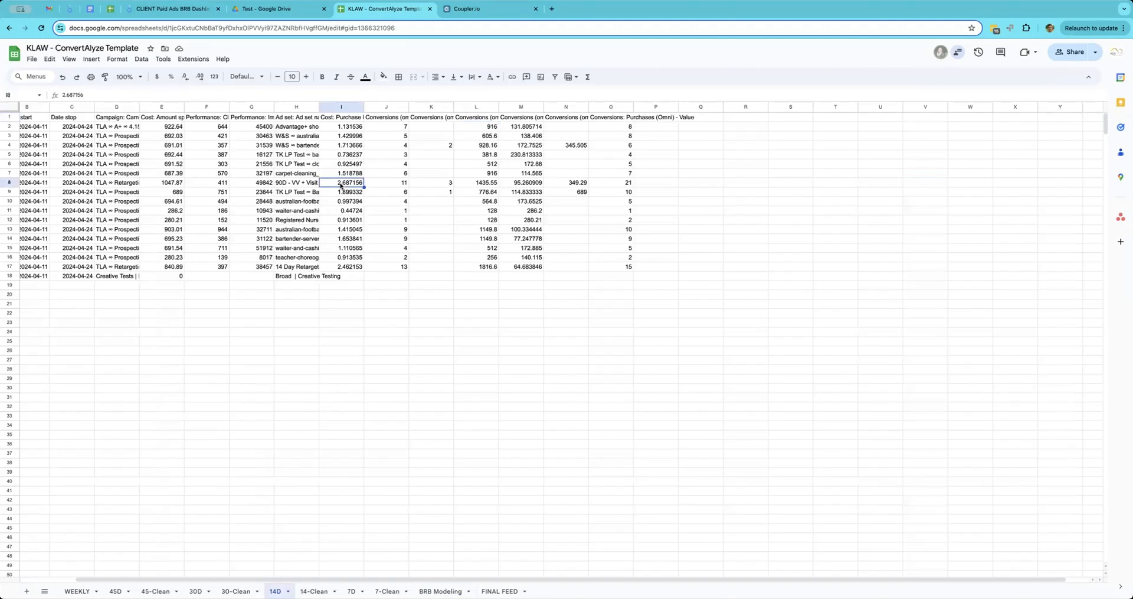
{"action": "left_click", "coordinate": [347, 267]}
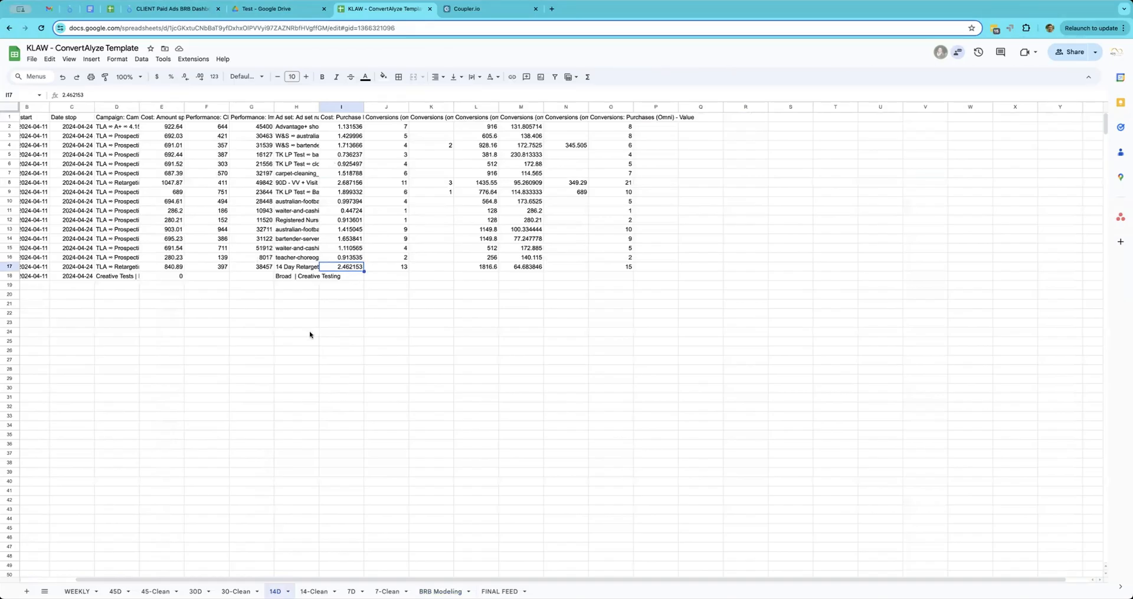
{"action": "left_click", "coordinate": [351, 591]}
{"action": "left_click", "coordinate": [312, 332]}
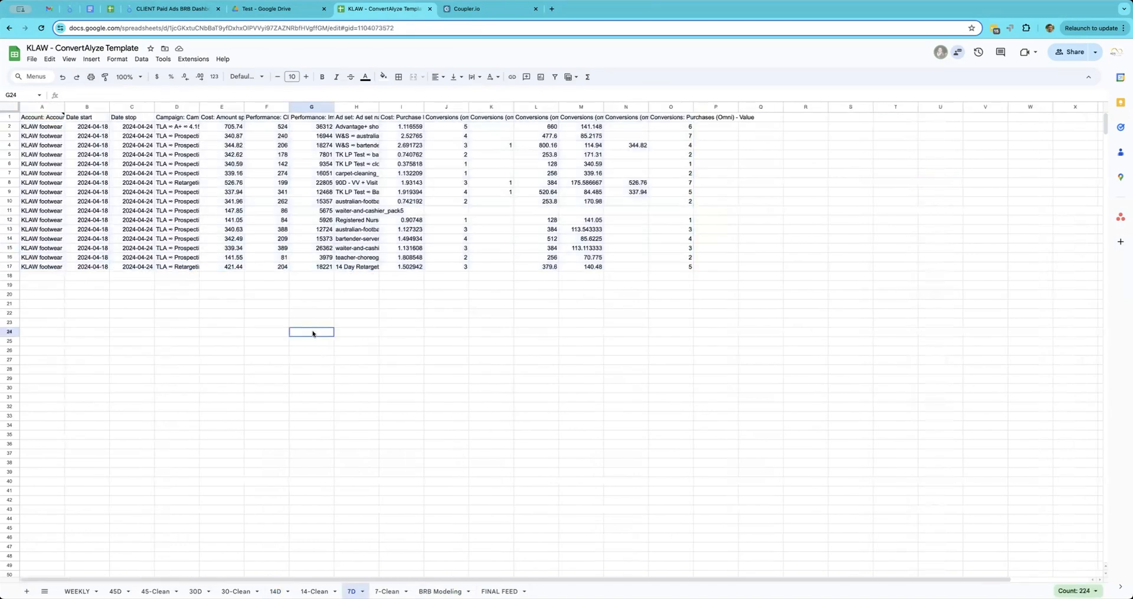
- Compare the ad sets in the 7-Clean and 14-Clean pivots with the campaign and ad group list in BRB Modeling
{"action": "left_click", "coordinate": [388, 591]}
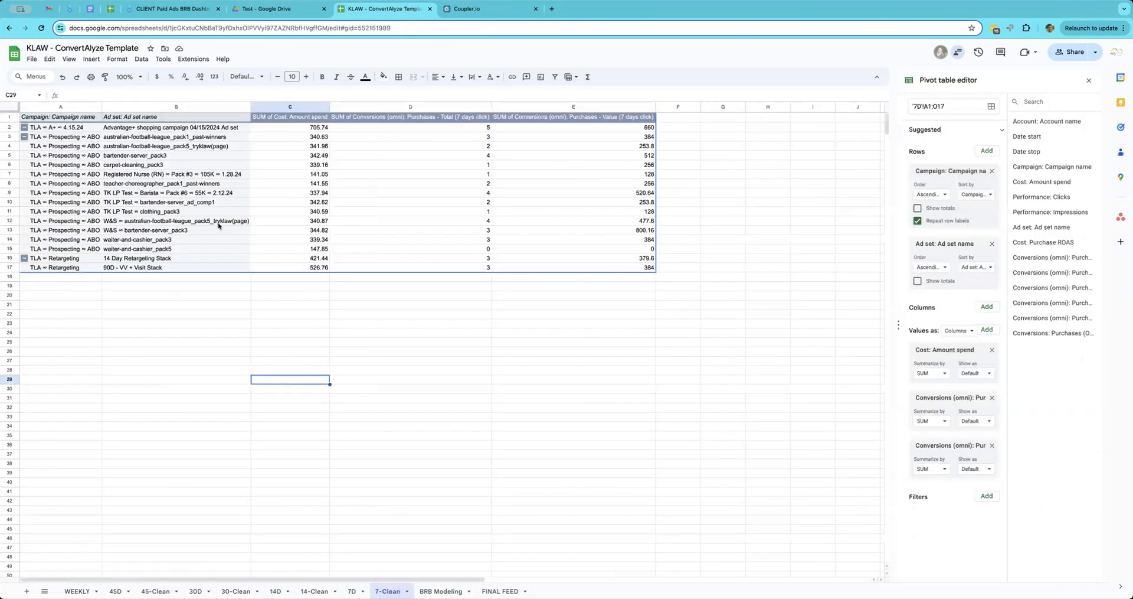
{"action": "left_click", "coordinate": [274, 589]}
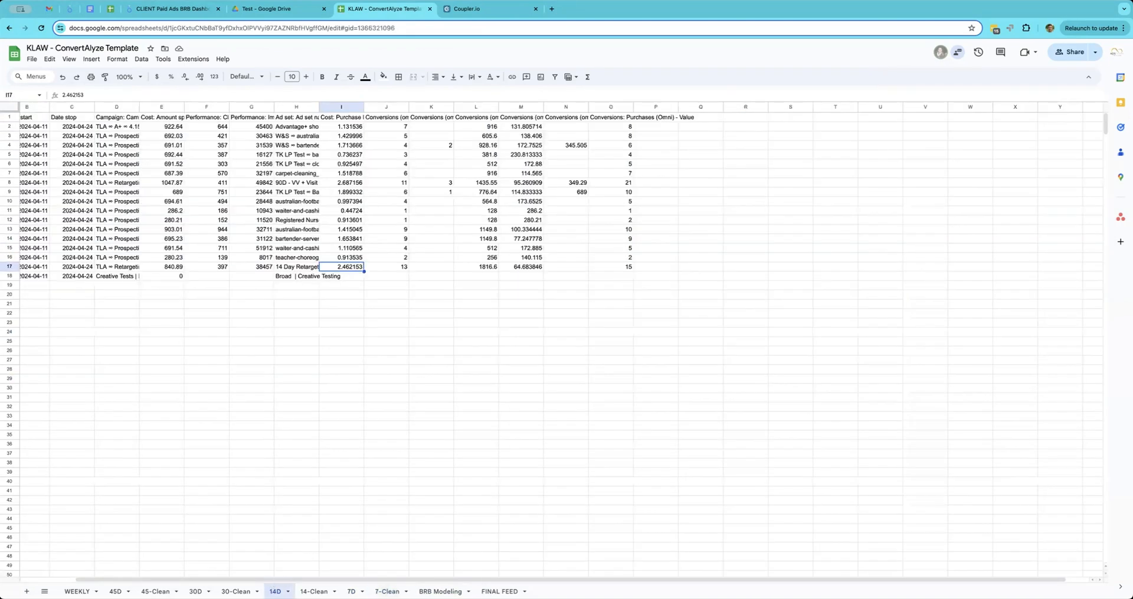
{"action": "left_click", "coordinate": [317, 585]}
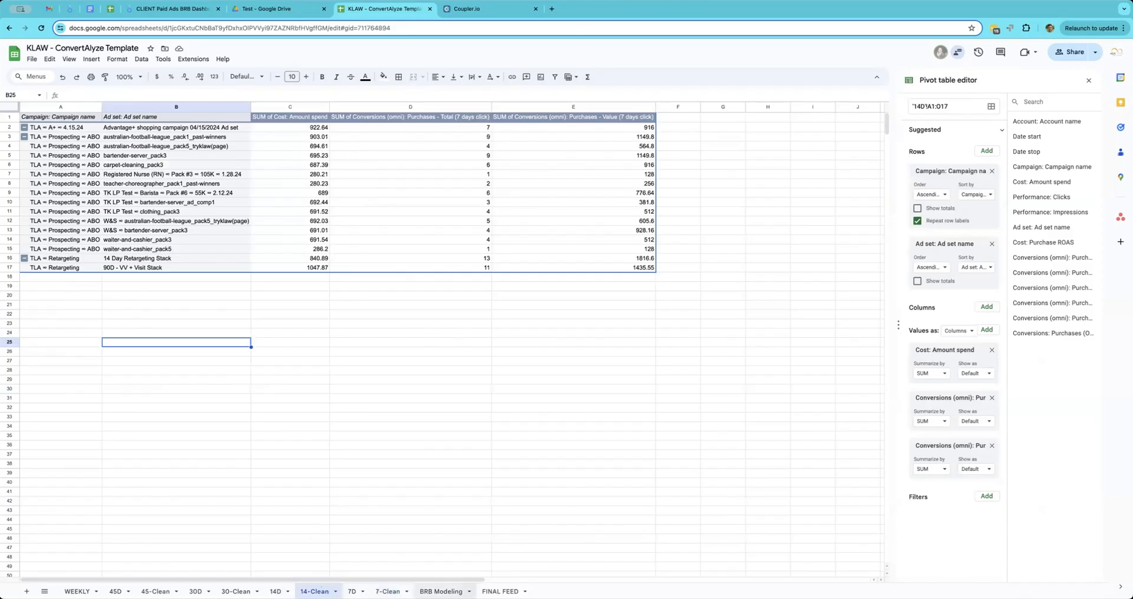
{"action": "left_click", "coordinate": [440, 590]}
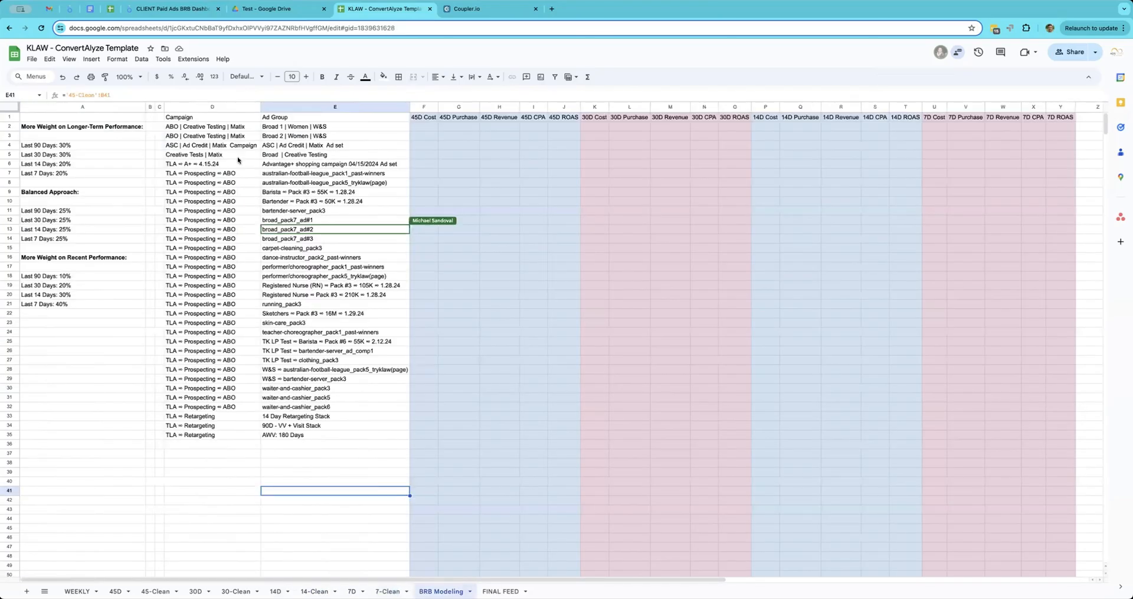
{"action": "left_click_drag", "start_coordinate": [208, 127], "coordinate": [315, 437]}
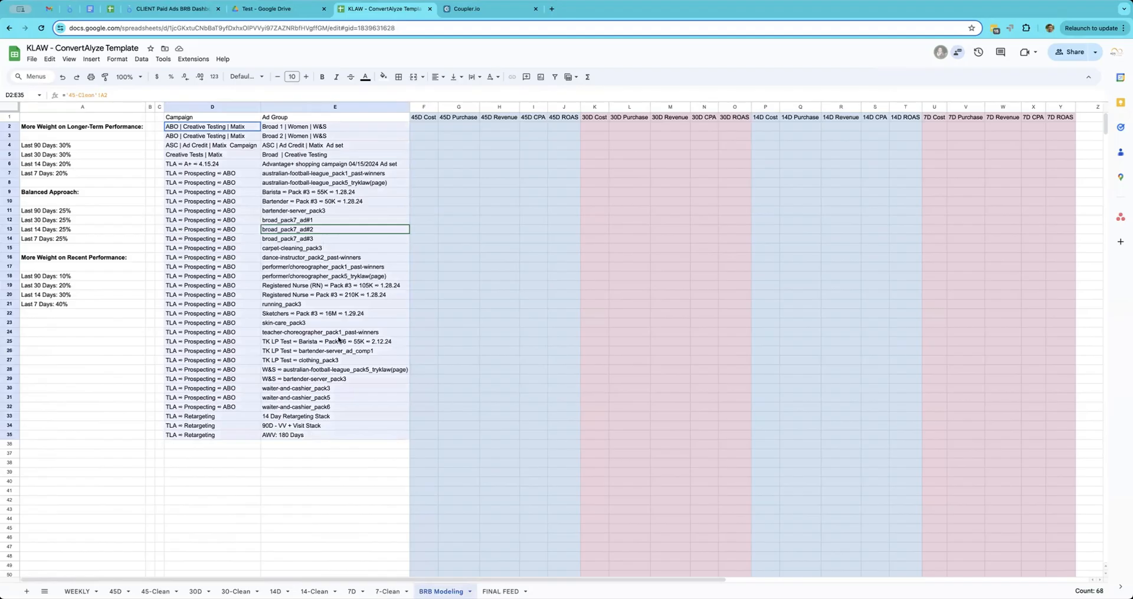
{"action": "left_click", "coordinate": [601, 128]}
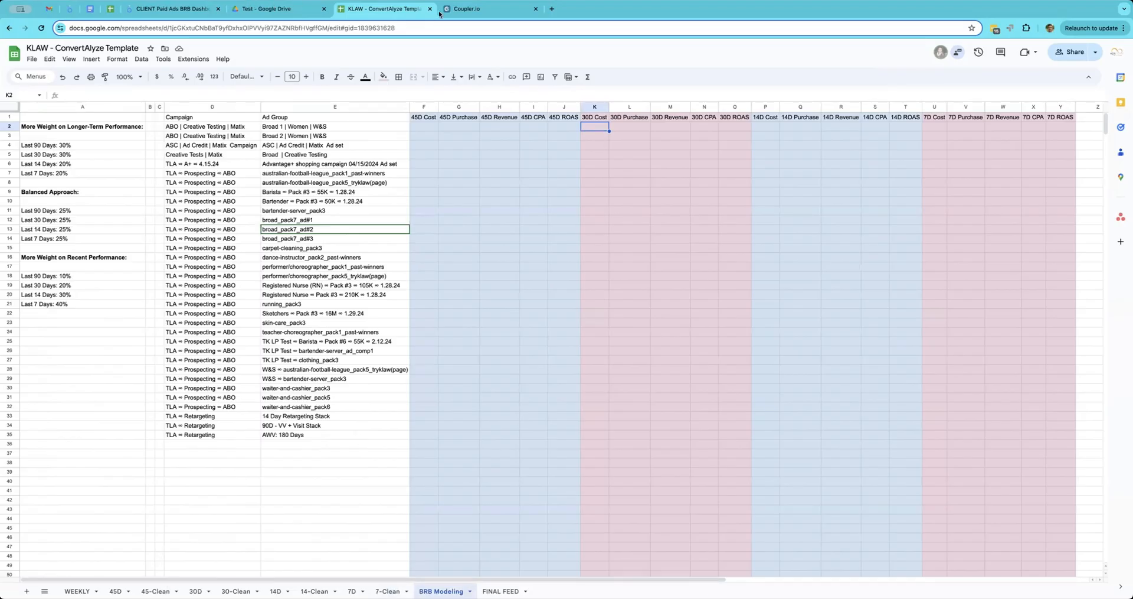
- Look up the 45D Cost in cell F2 of BRB Modeling with =VLOOKUP(E2,'45-Clean'!B:C,2,false)
{"action": "left_click", "coordinate": [428, 127]}
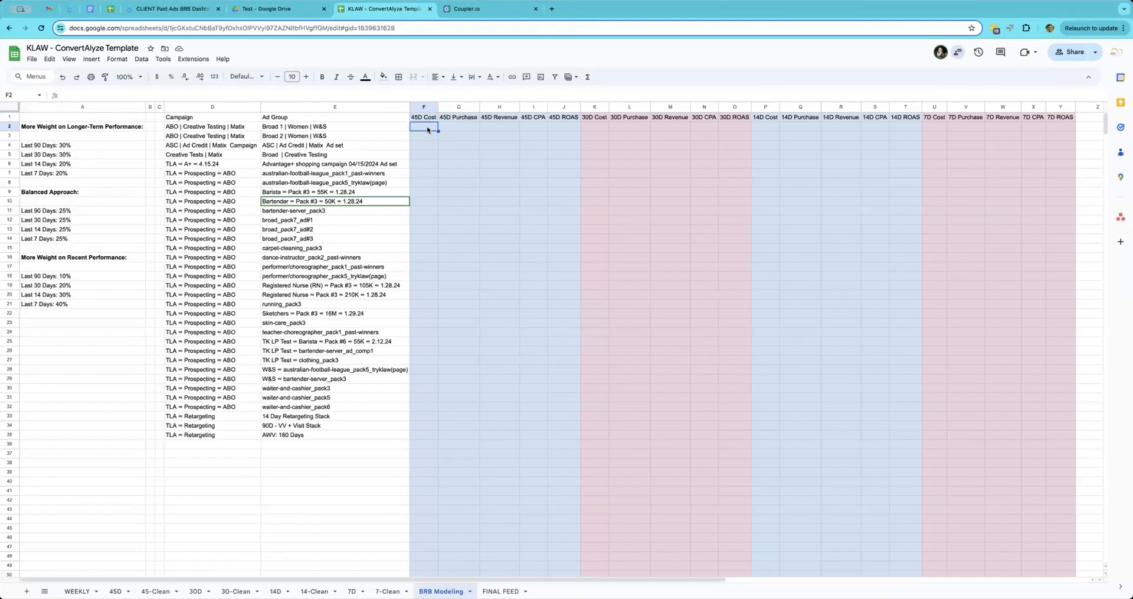
{"action": "type", "text": "=cl"}
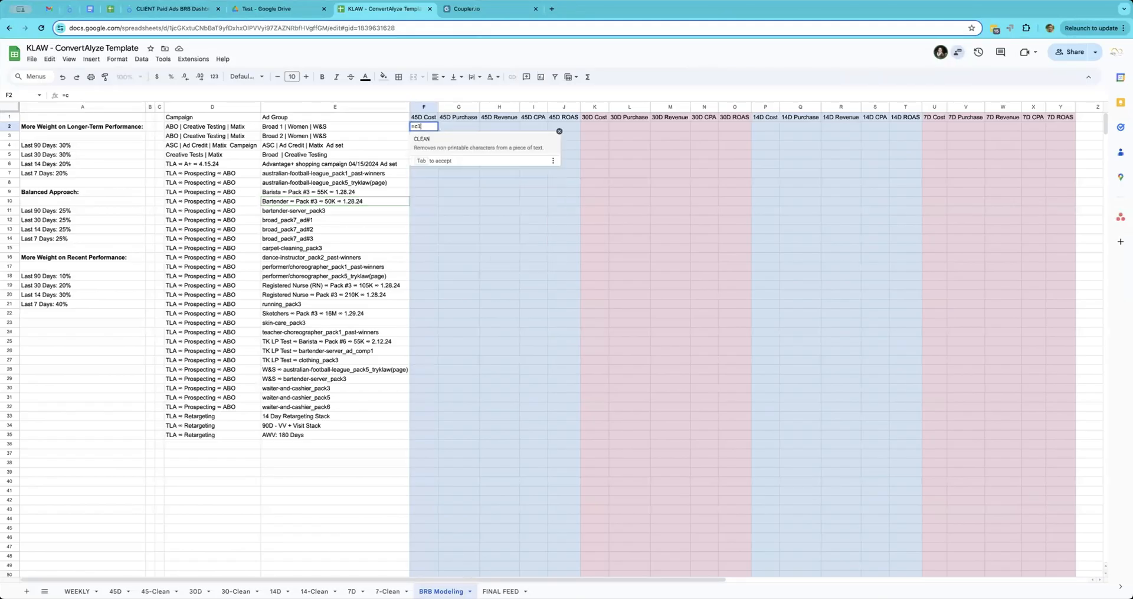
{"action": "key", "text": "BackSpace"}
{"action": "key", "text": "BackSpace"}
{"action": "type", "text": "vl"}
{"action": "left_click", "coordinate": [437, 145]}
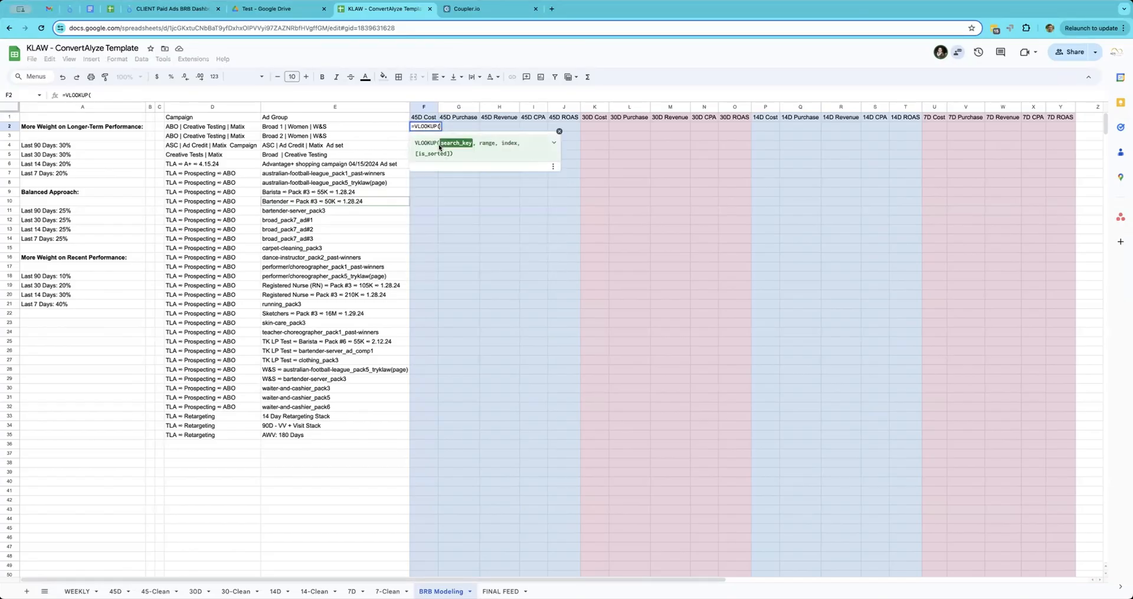
{"action": "left_click", "coordinate": [371, 129]}
{"action": "type", "text": ","}
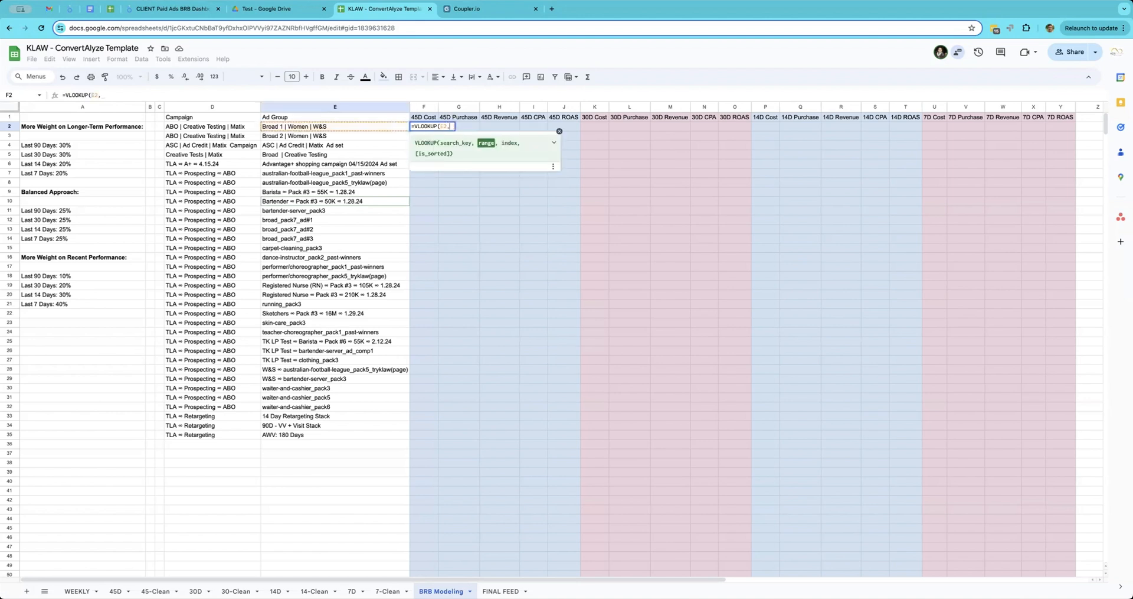
{"action": "left_click", "coordinate": [155, 590]}
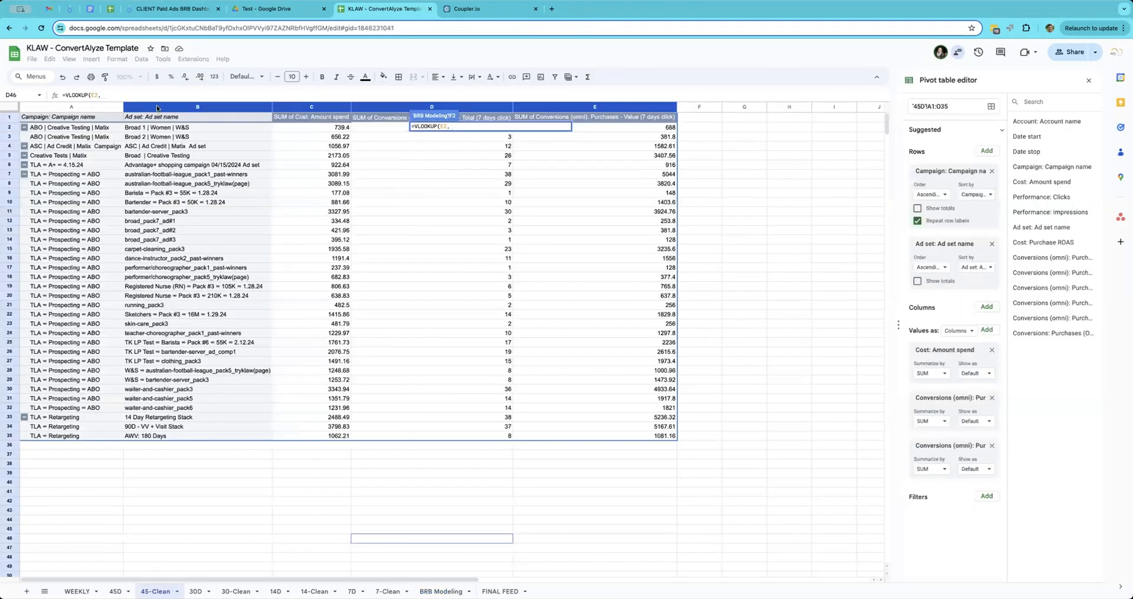
{"action": "left_click_drag", "start_coordinate": [242, 107], "coordinate": [280, 105]}
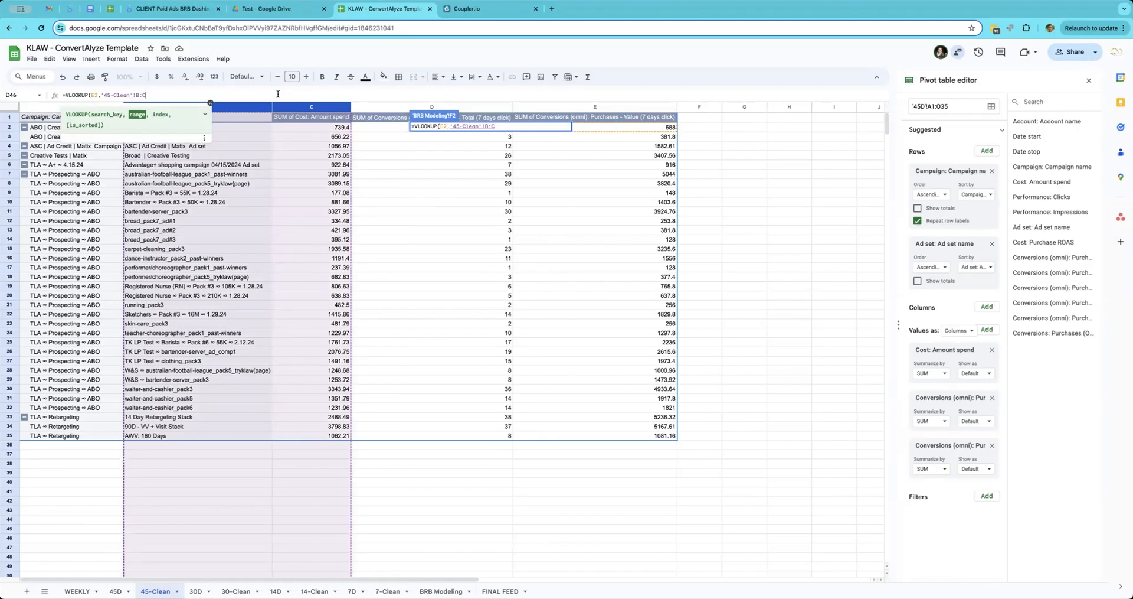
{"action": "type", "text": ",2"}
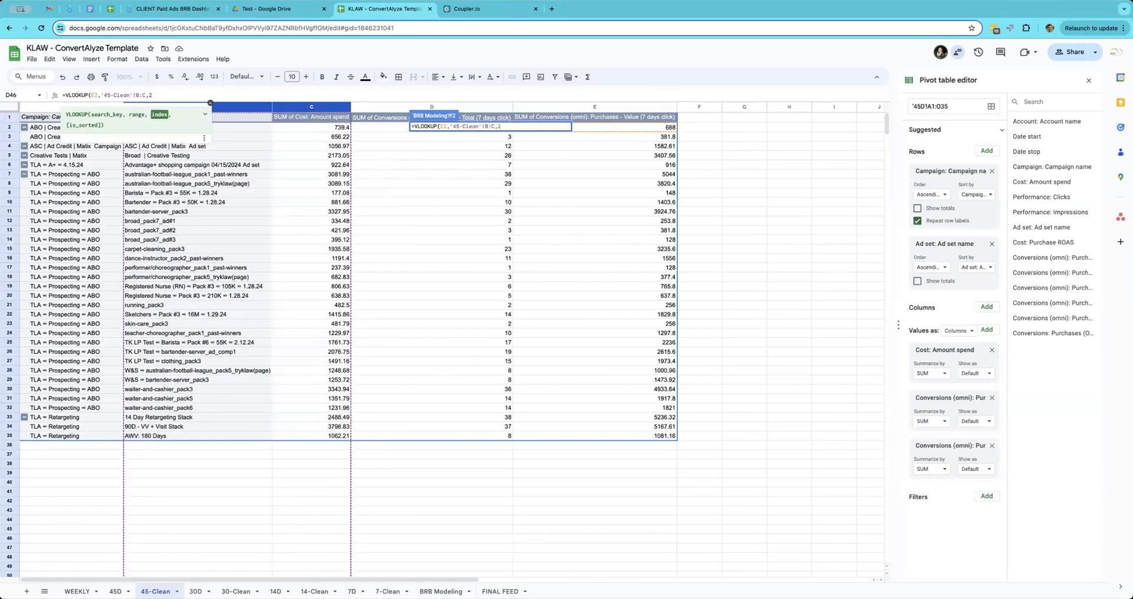
{"action": "type", "text": ",fals"}
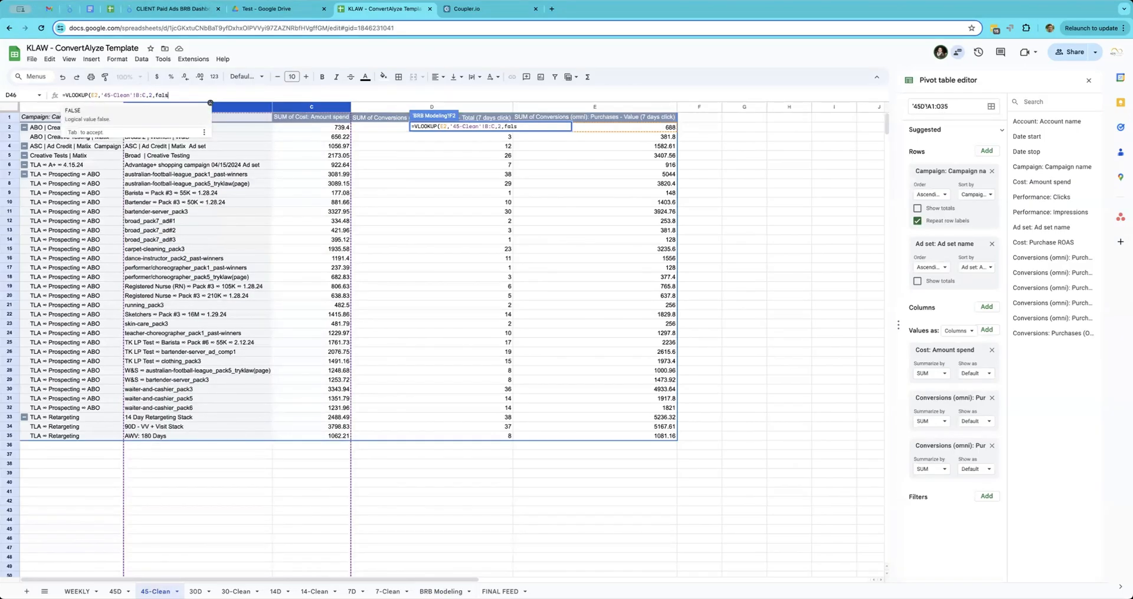
{"action": "type", "text": "e)"}
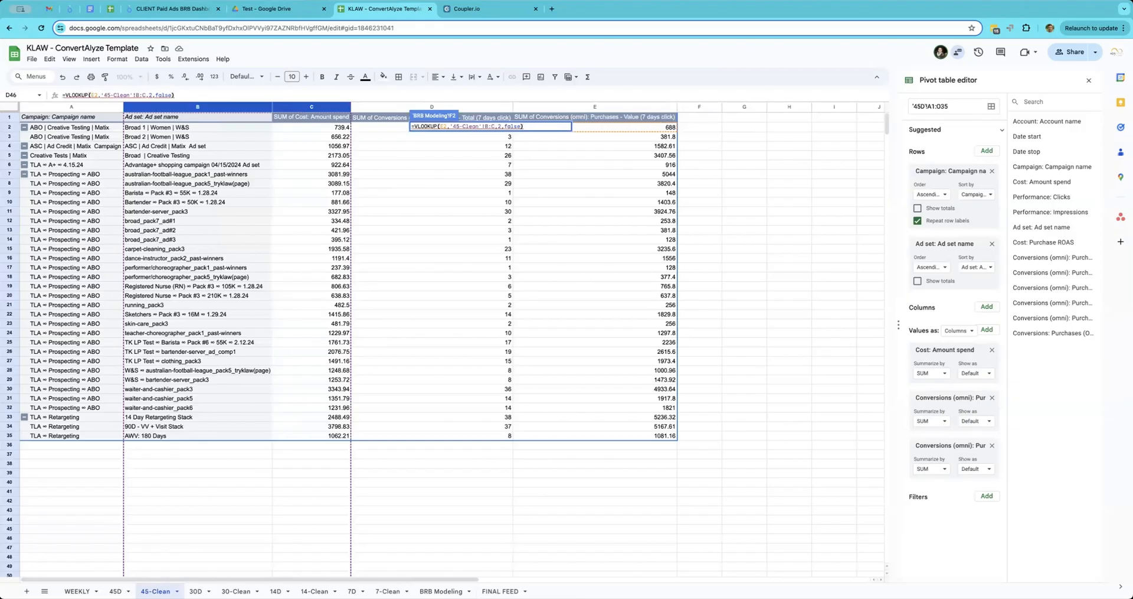
{"action": "key", "text": "Return"}
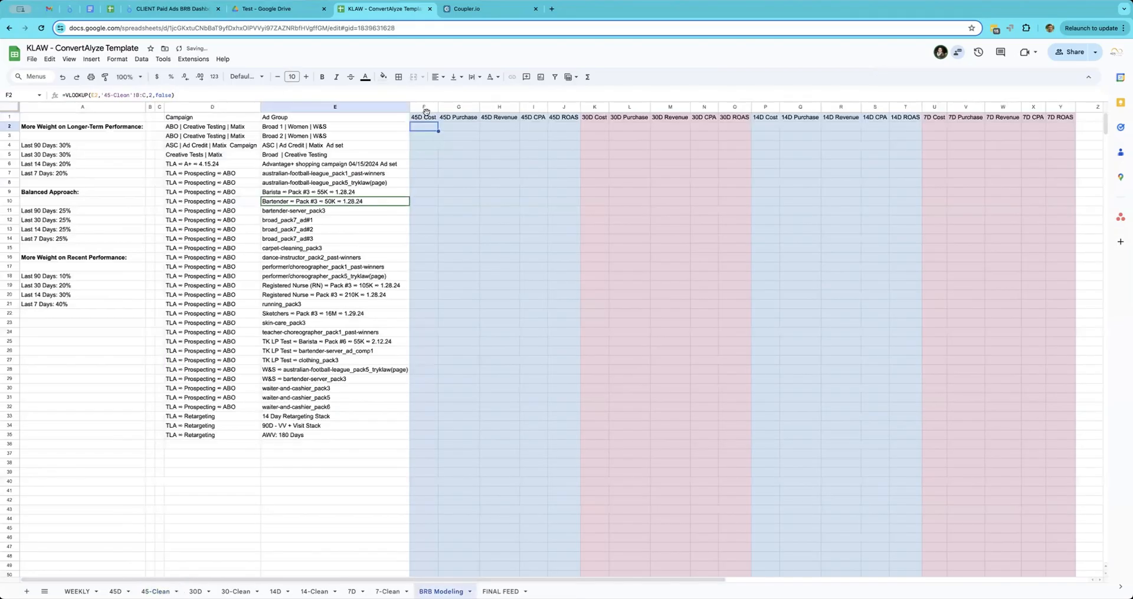
- Fill the 45D Cost lookup down to the last ad group row and check the copied formula in F10
{"action": "double_click", "coordinate": [438, 130]}
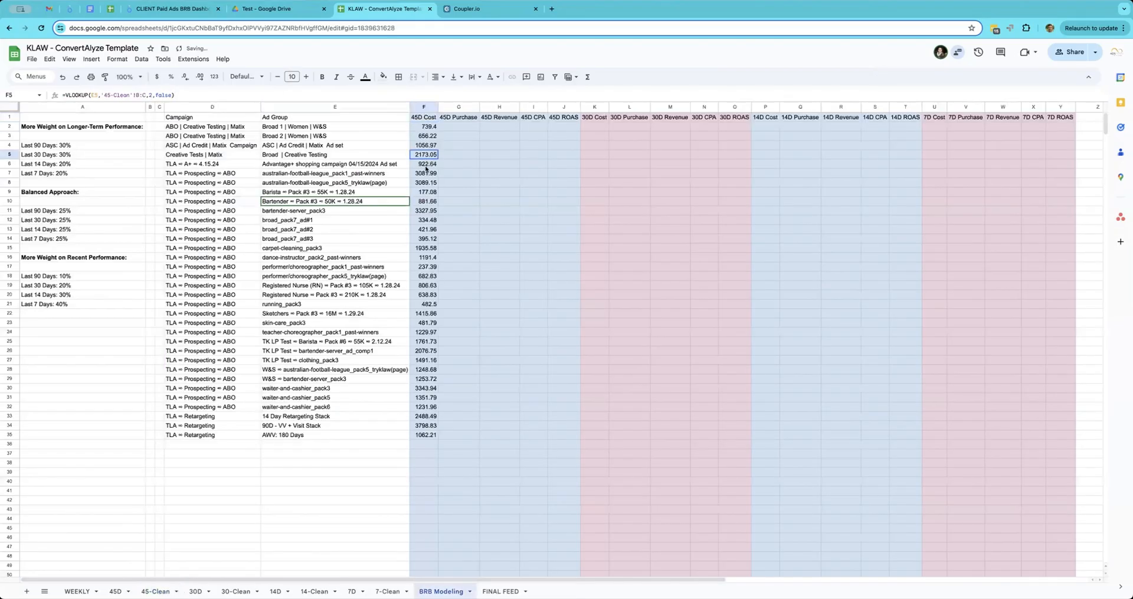
{"action": "double_click", "coordinate": [418, 201]}
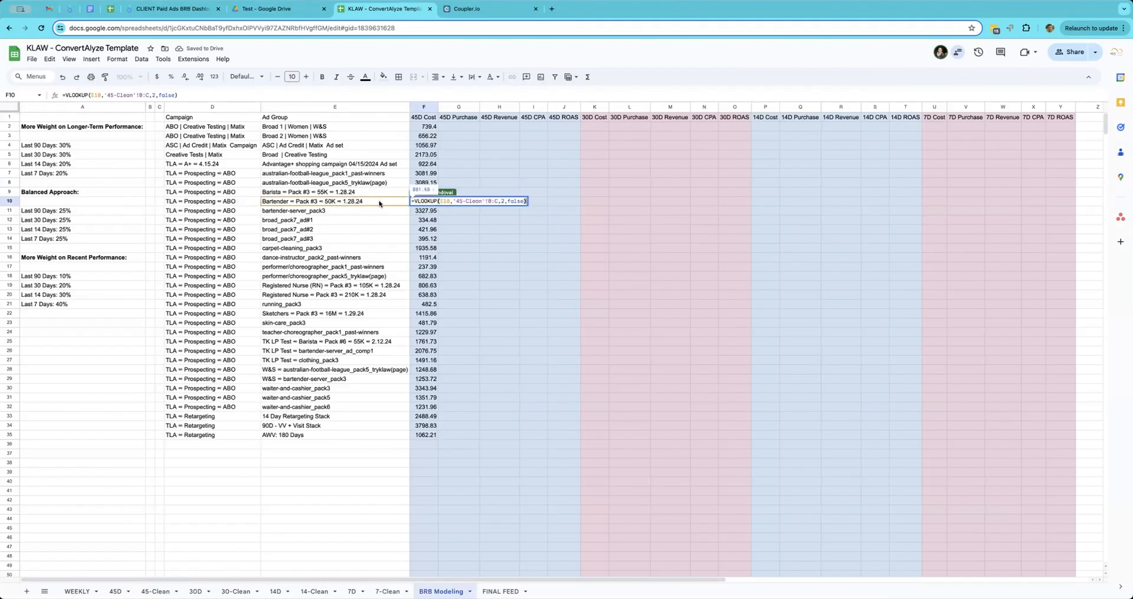
{"action": "key", "text": "Escape"}
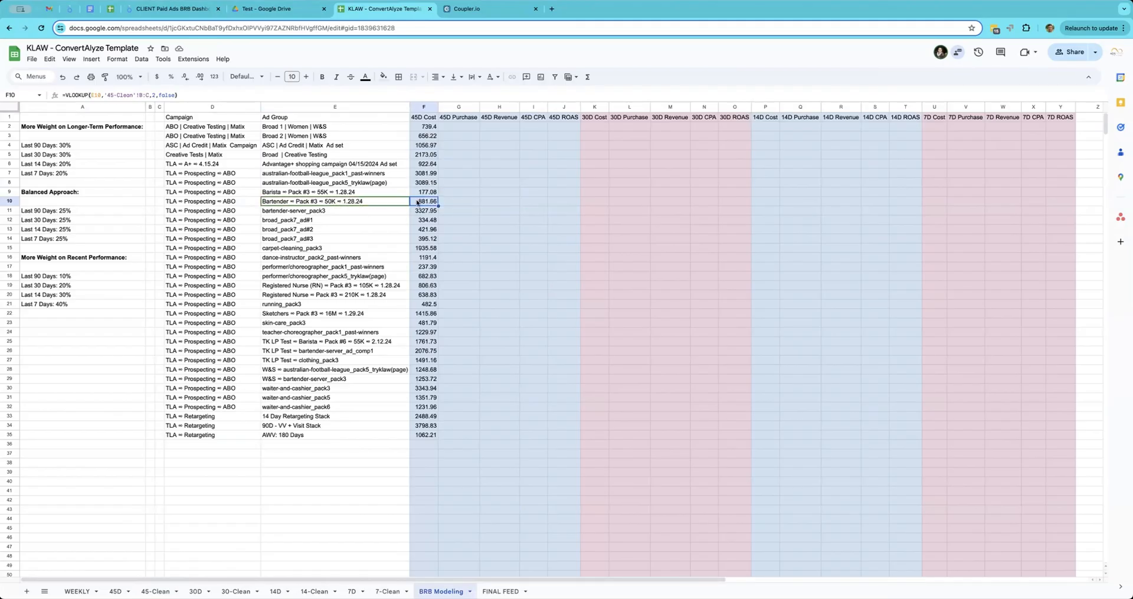
- Enter =VLOOKUP(E2,'45-Clean'!B:D,3,false) in G2 for 45D Purchase and fill it down to the last ad group row
{"action": "left_click", "coordinate": [450, 128]}
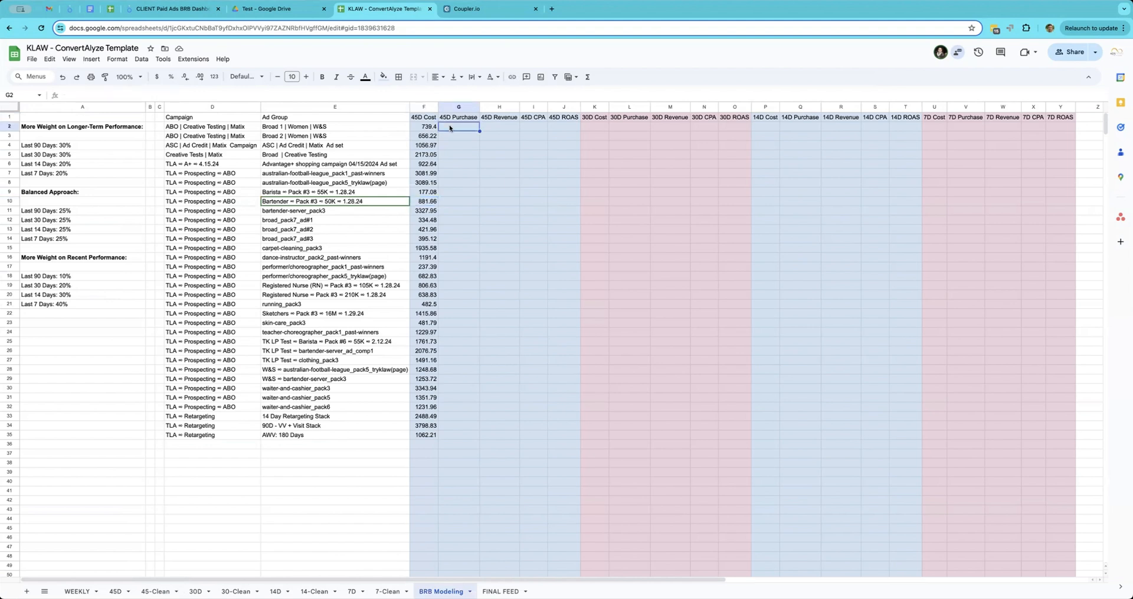
{"action": "type", "text": "=VLOOKUP("}
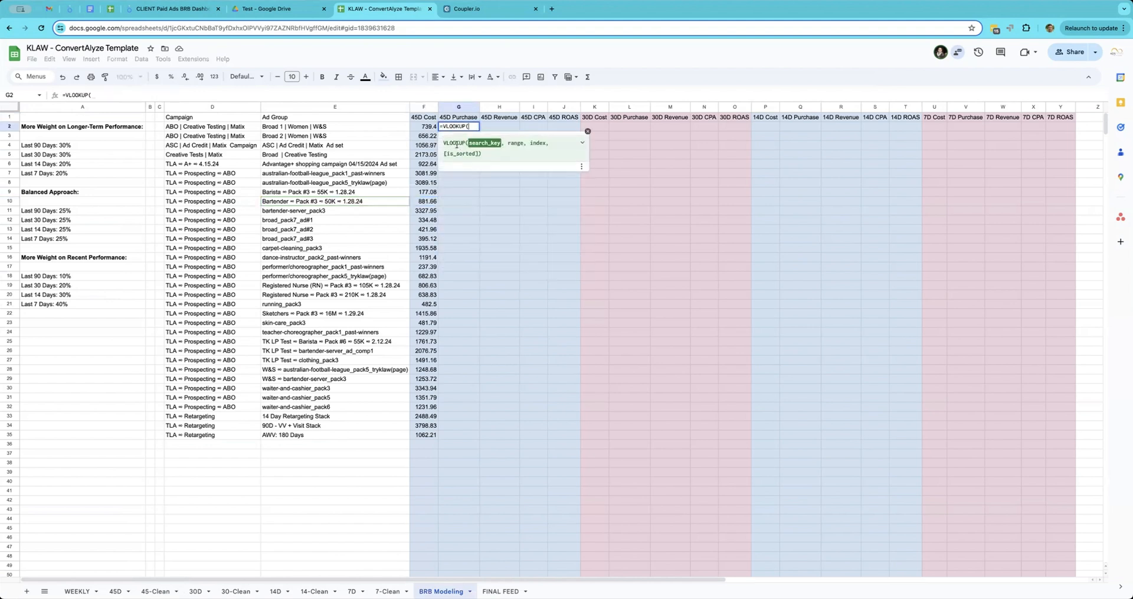
{"action": "left_click", "coordinate": [369, 129]}
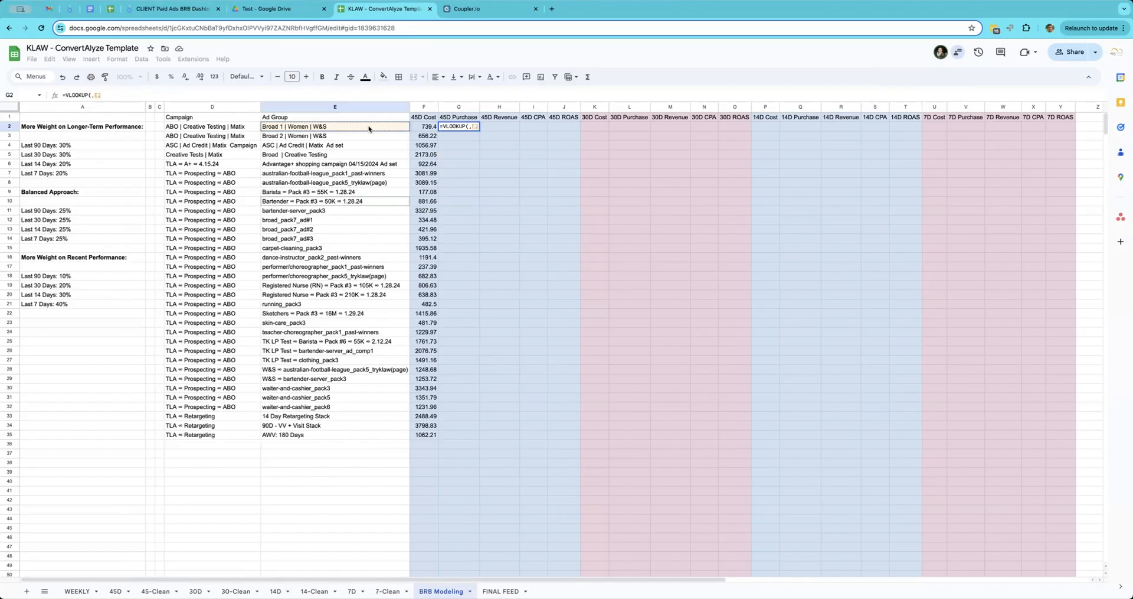
{"action": "key", "text": "ctrl+z"}
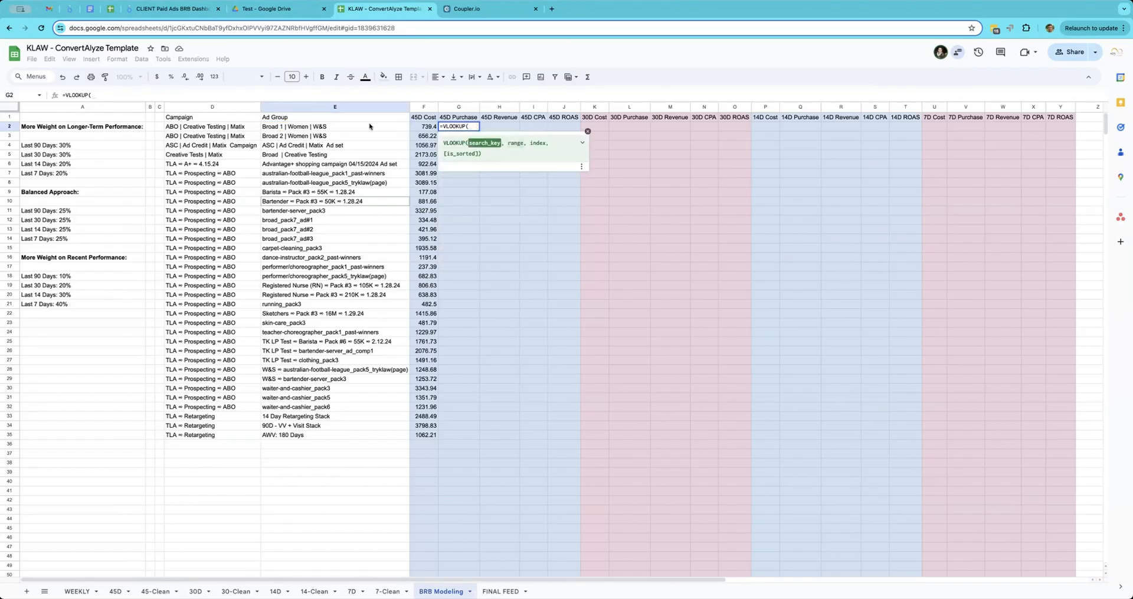
{"action": "left_click", "coordinate": [369, 127]}
{"action": "type", "text": ","}
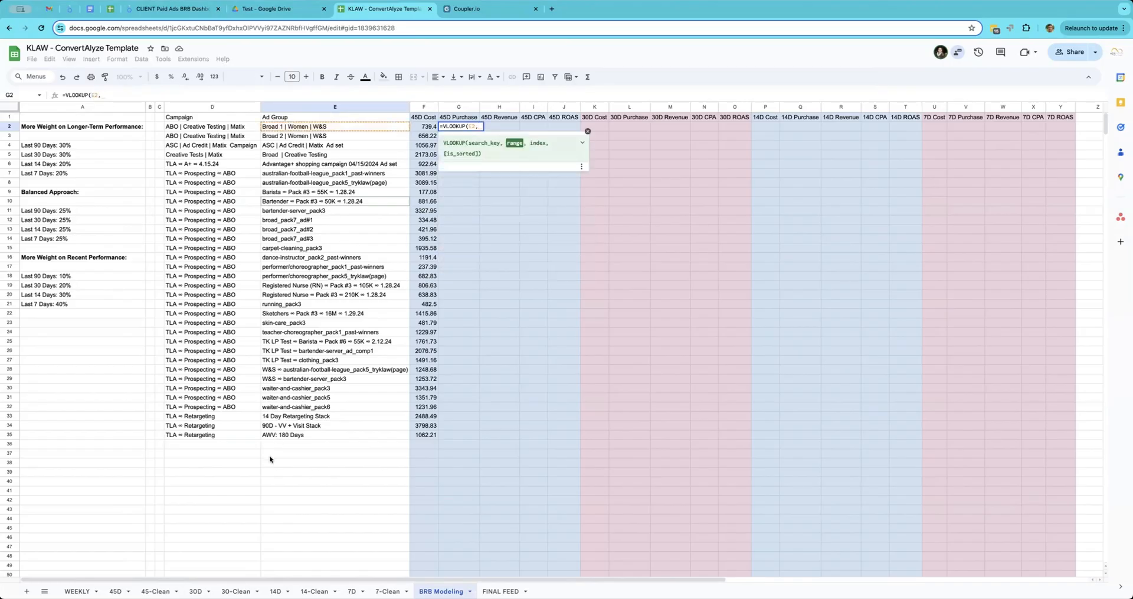
{"action": "left_click", "coordinate": [235, 591]}
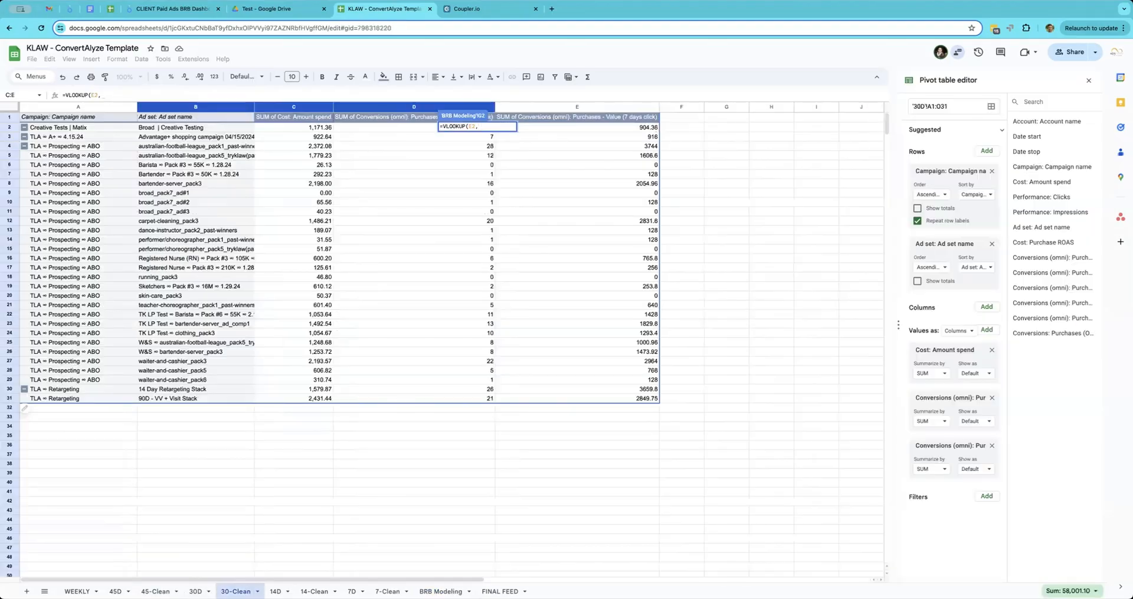
{"action": "mouse_move", "coordinate": [235, 590]}
{"action": "left_mouse_down"}
{"action": "mouse_move", "coordinate": [208, 592]}
{"action": "mouse_move", "coordinate": [249, 592]}
{"action": "left_mouse_up"}
{"action": "left_click", "coordinate": [155, 591]}
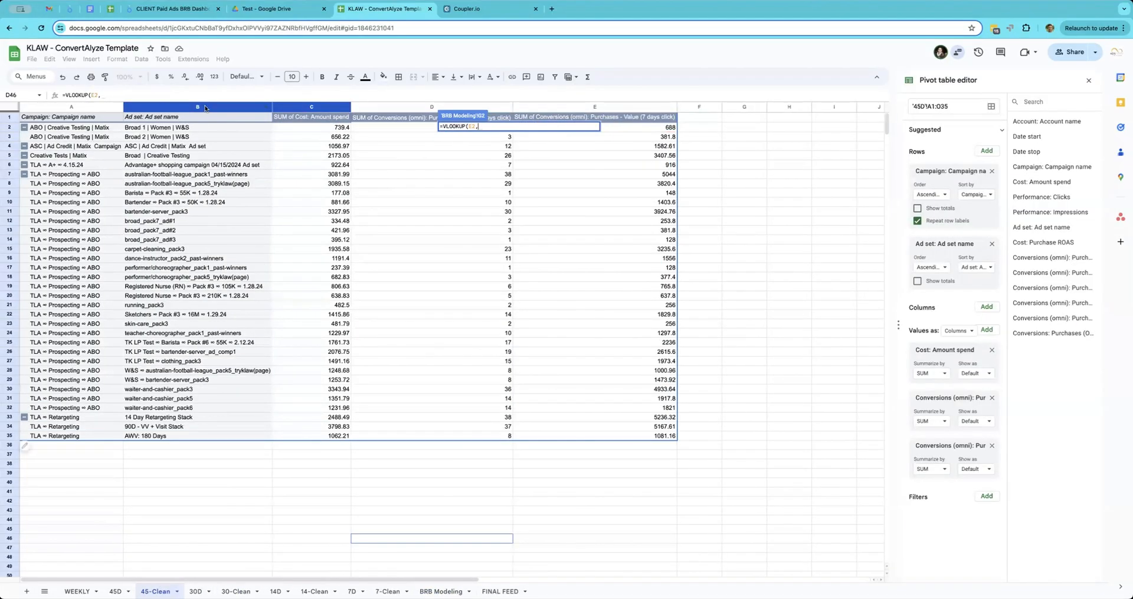
{"action": "left_click_drag", "start_coordinate": [205, 108], "coordinate": [409, 107]}
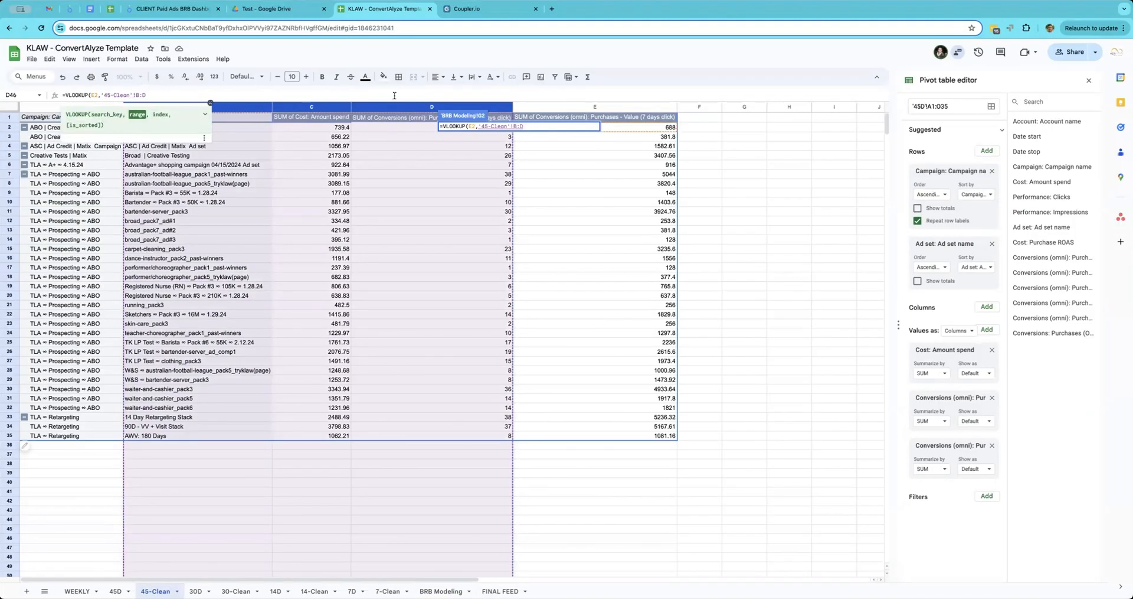
{"action": "type", "text": ",3,"}
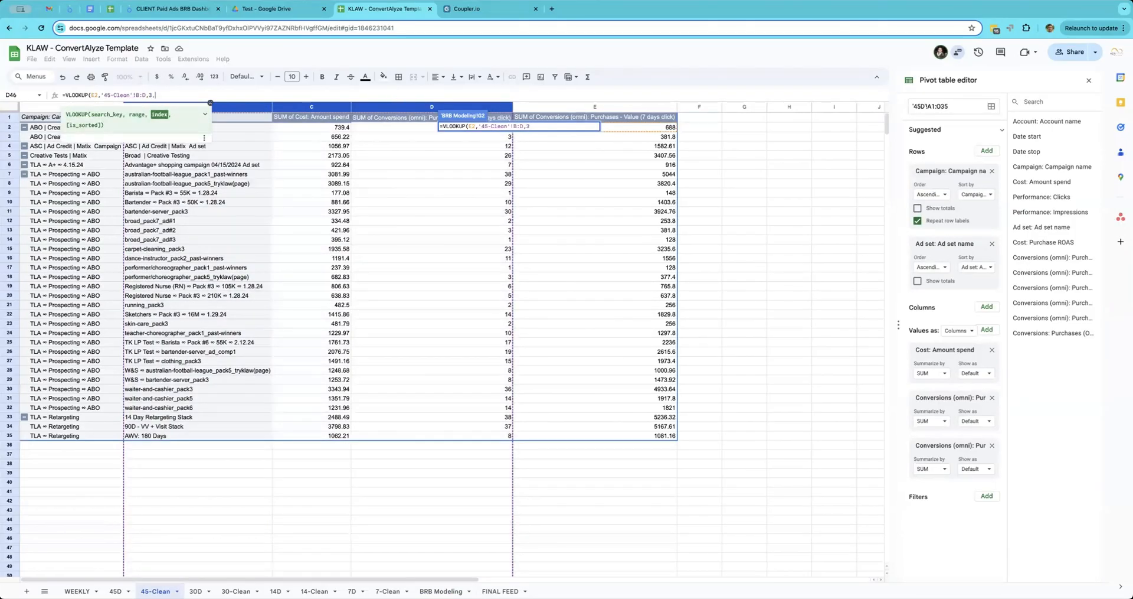
{"action": "type", "text": "false)"}
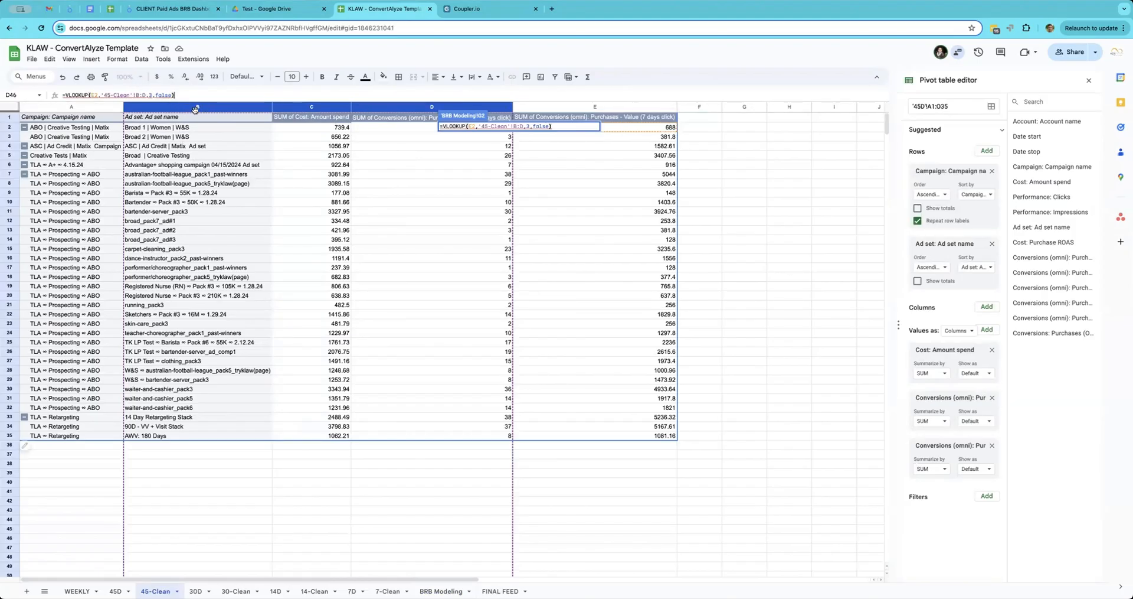
{"action": "key", "text": "Return"}
{"action": "double_click", "coordinate": [479, 131]}
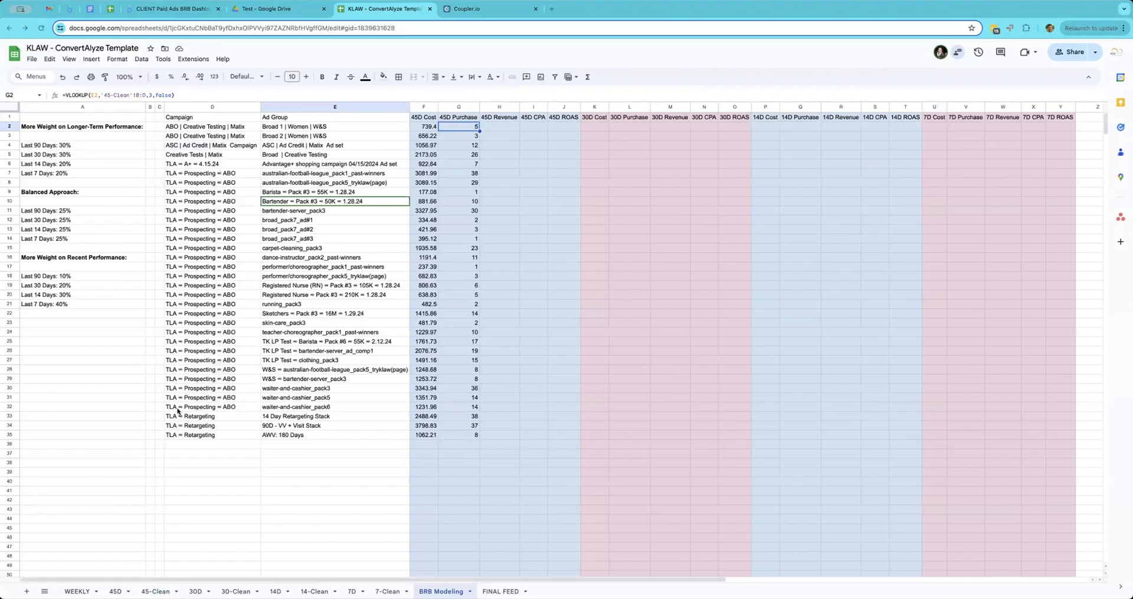
- Enter =VLOOKUP(E2,'45-Clean'!B:E,4,false) in H2 for 45D Revenue and fill it down to the last ad group row
{"action": "left_click", "coordinate": [504, 127]}
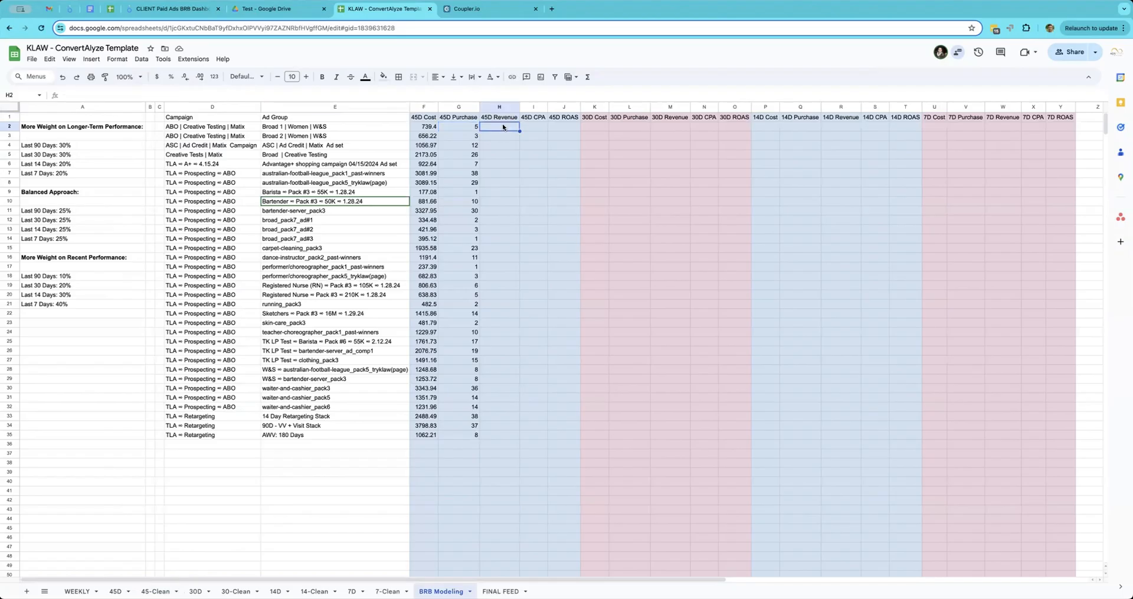
{"action": "type", "text": "=vlo"}
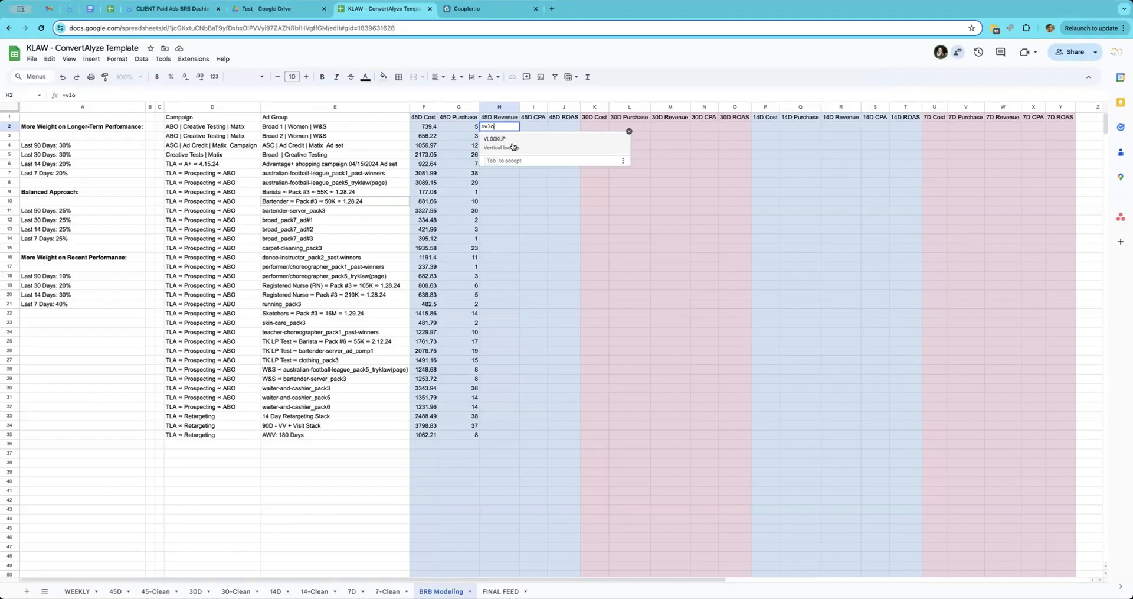
{"action": "left_click", "coordinate": [512, 147]}
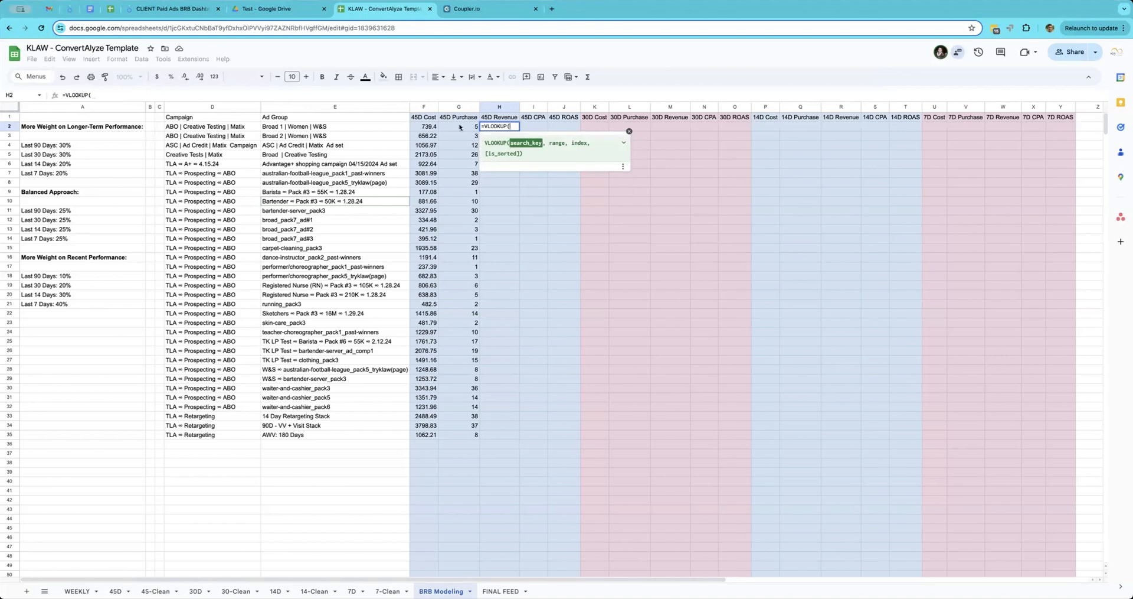
{"action": "left_click", "coordinate": [356, 128]}
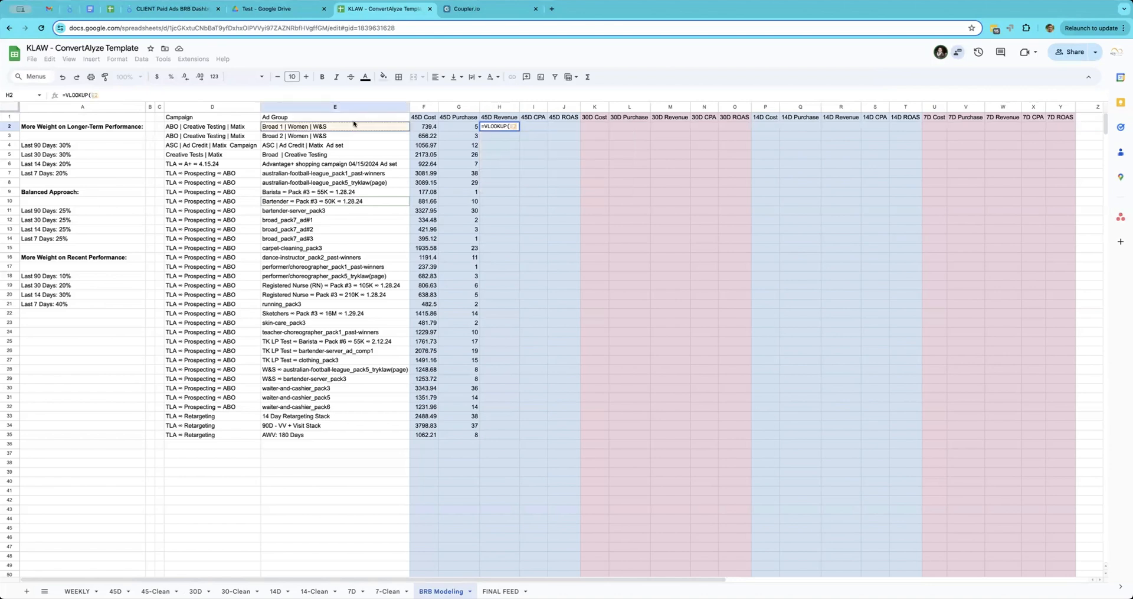
{"action": "type", "text": ","}
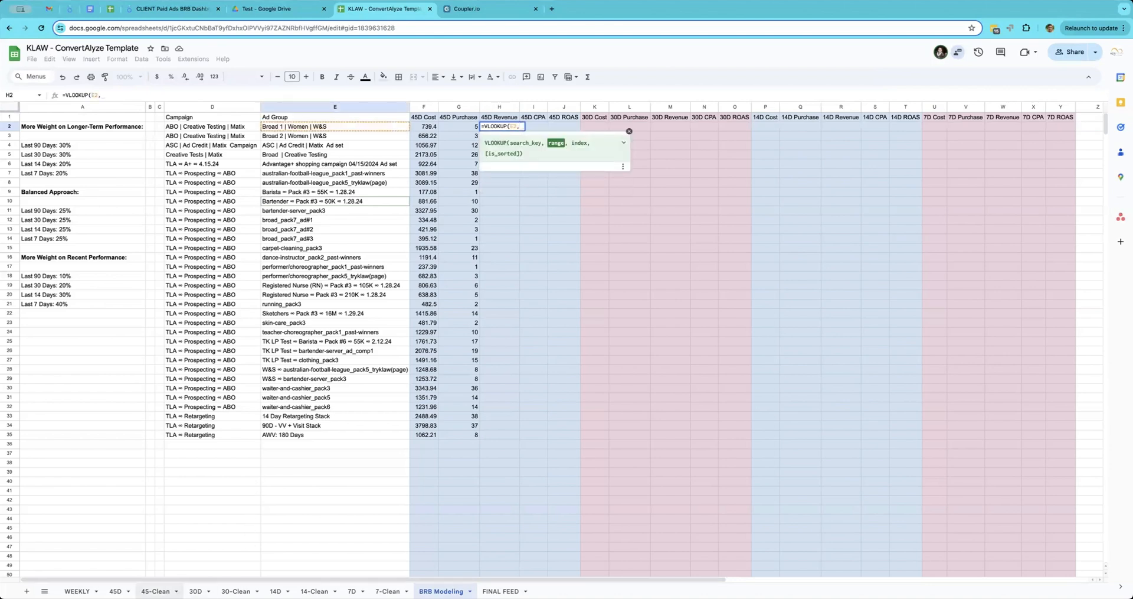
{"action": "left_click", "coordinate": [156, 591]}
{"action": "left_click_drag", "start_coordinate": [335, 108], "coordinate": [527, 105]}
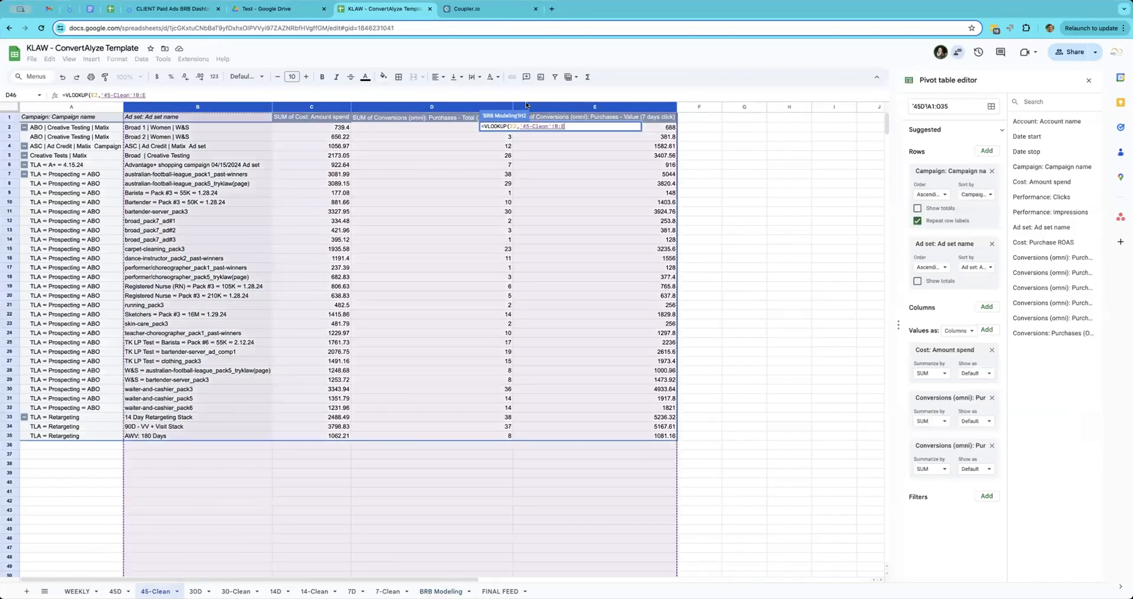
{"action": "type", "text": ",4,fa"}
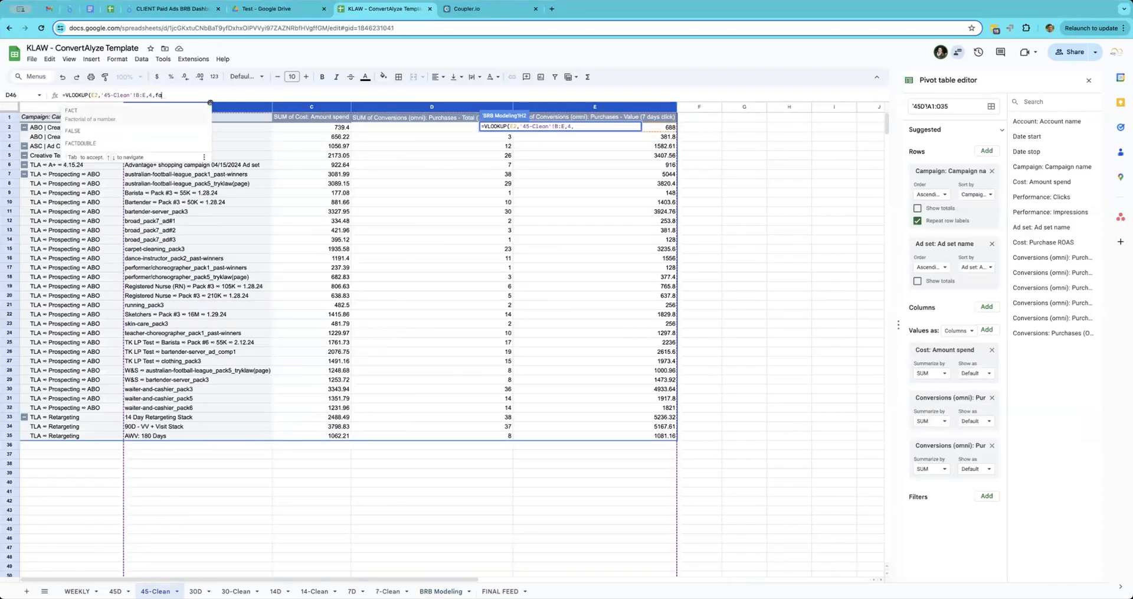
{"action": "type", "text": "lse"}
{"action": "key", "text": "Return"}
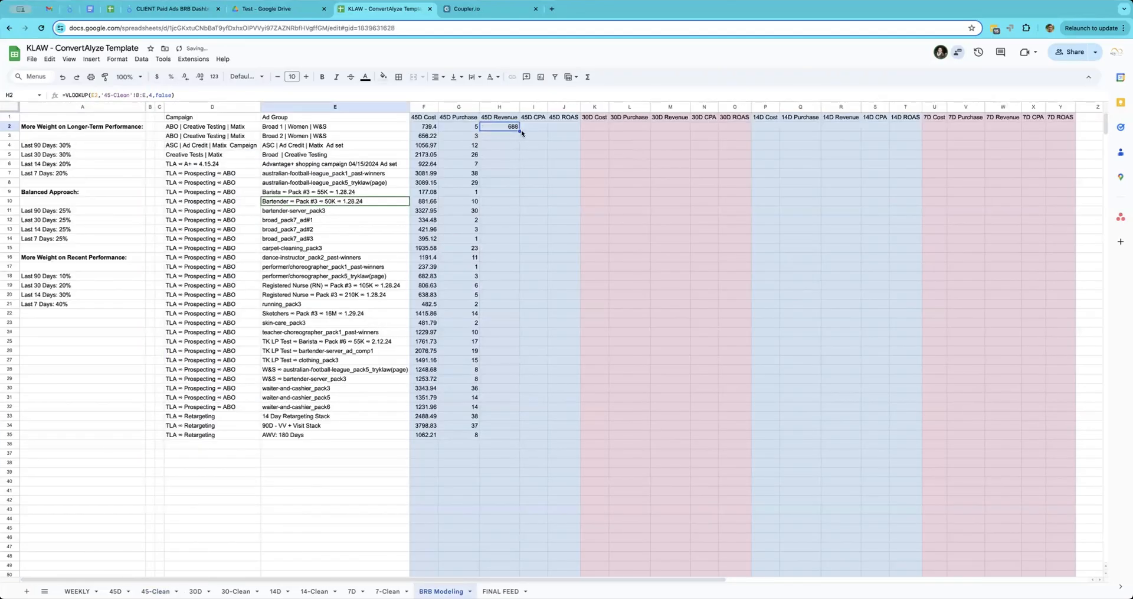
{"action": "double_click", "coordinate": [521, 131]}
- Calculate 45D CPA in I2 with =F2/G2 and fill the formula down to the last ad group row
{"action": "left_click", "coordinate": [539, 127]}
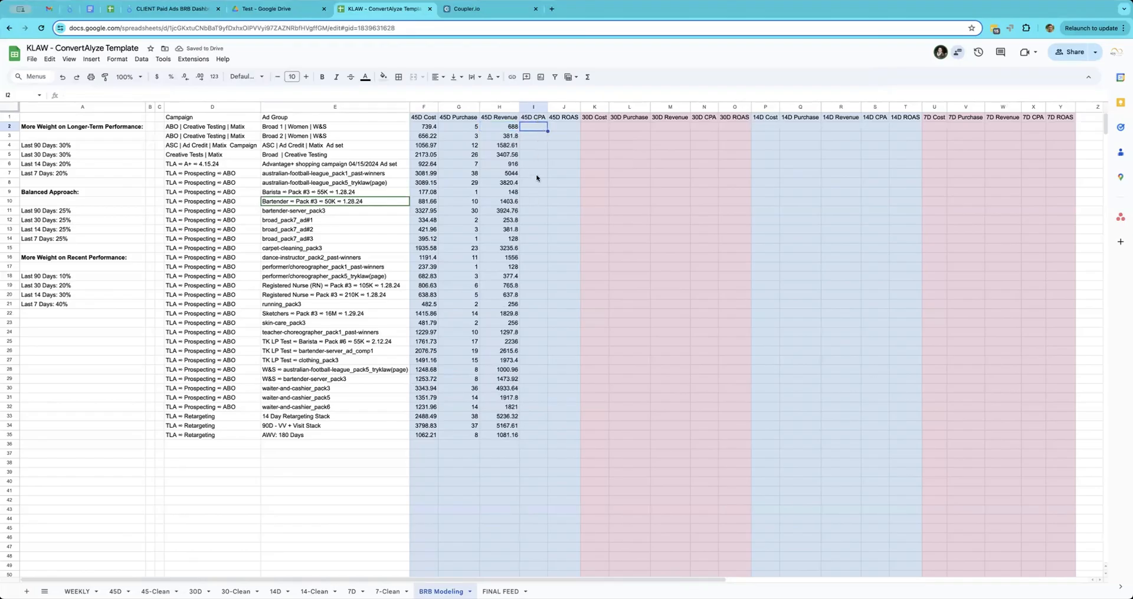
{"action": "type", "text": "="}
{"action": "left_click", "coordinate": [429, 126]}
{"action": "type", "text": "/"}
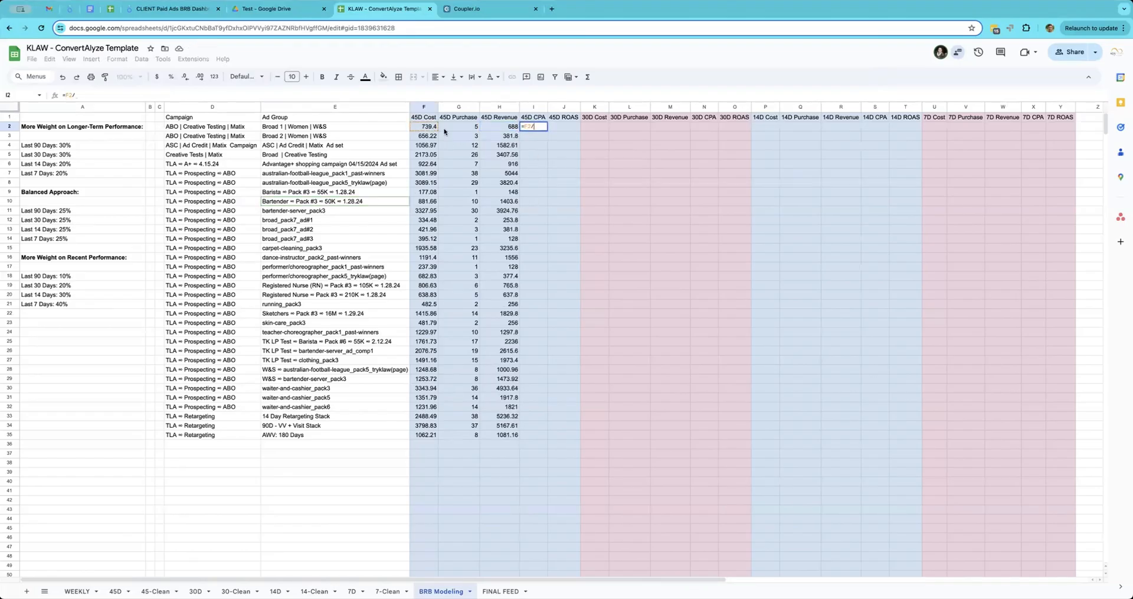
{"action": "left_click", "coordinate": [449, 128]}
{"action": "key", "text": "Return"}
{"action": "left_click", "coordinate": [541, 126]}
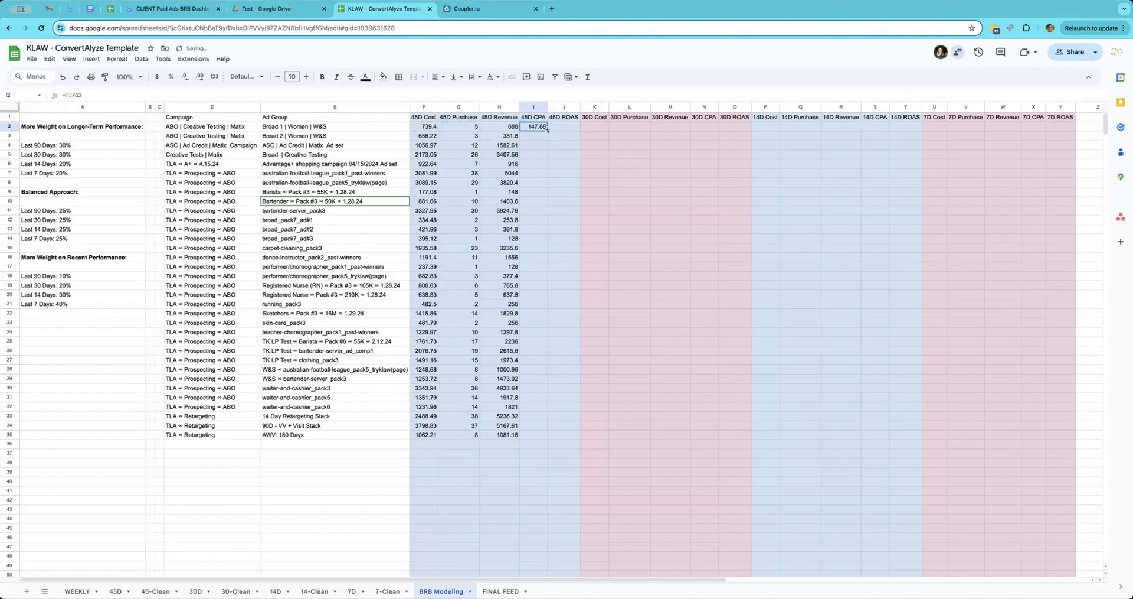
{"action": "double_click", "coordinate": [548, 131]}
- Calculate 45D ROAS in J2 with =H2/F2 and accept the suggested autofill for the remaining ad group rows
{"action": "left_click", "coordinate": [559, 127]}
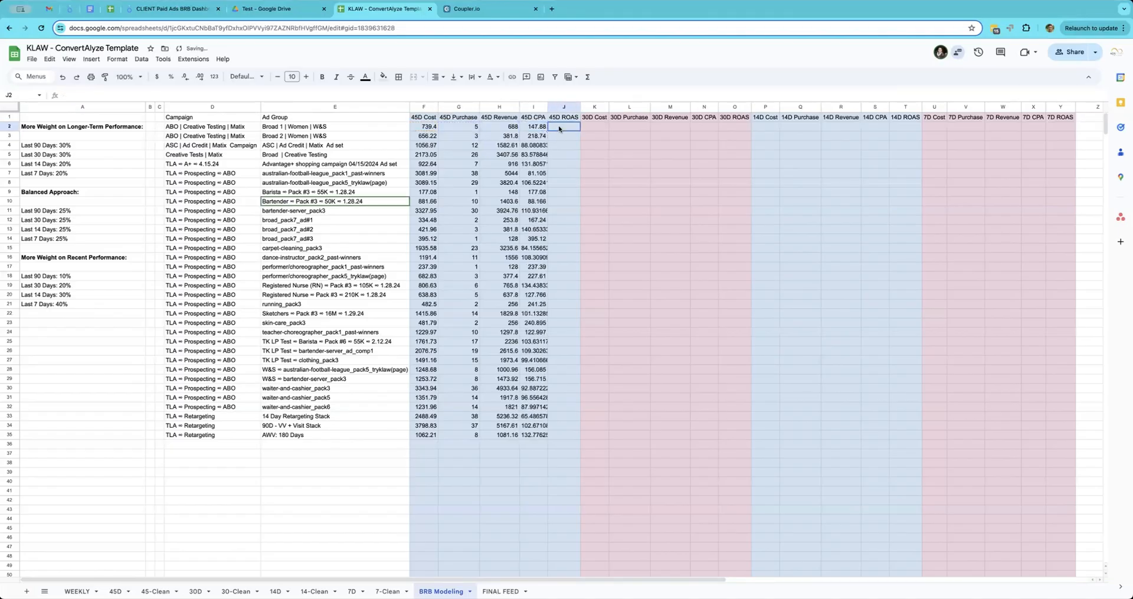
{"action": "type", "text": "="}
{"action": "left_click", "coordinate": [502, 127]}
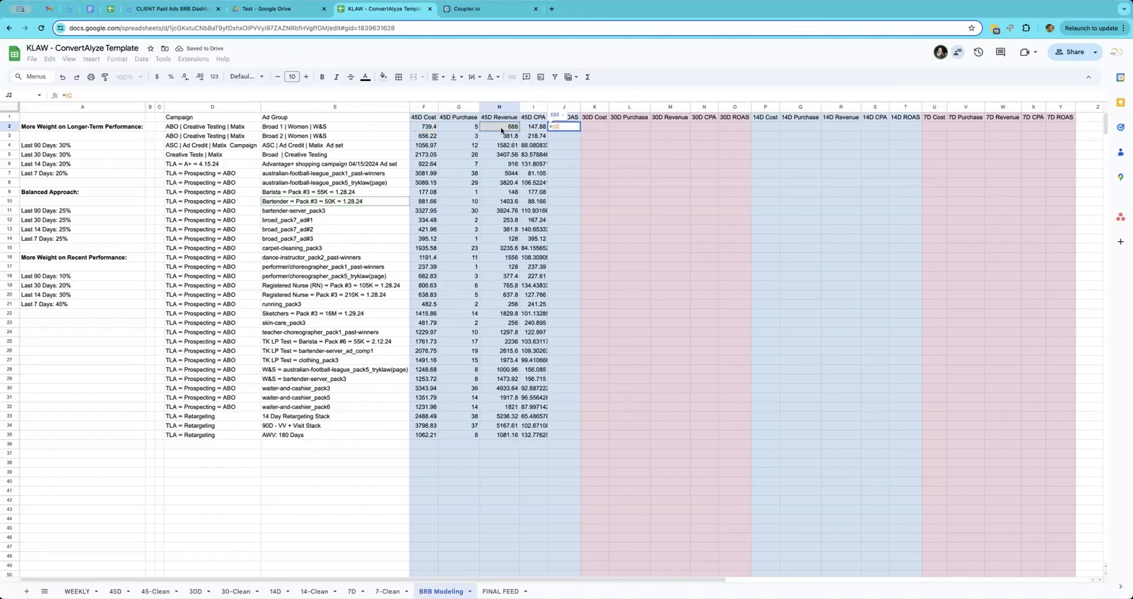
{"action": "type", "text": "/F2"}
{"action": "key", "text": "Return"}
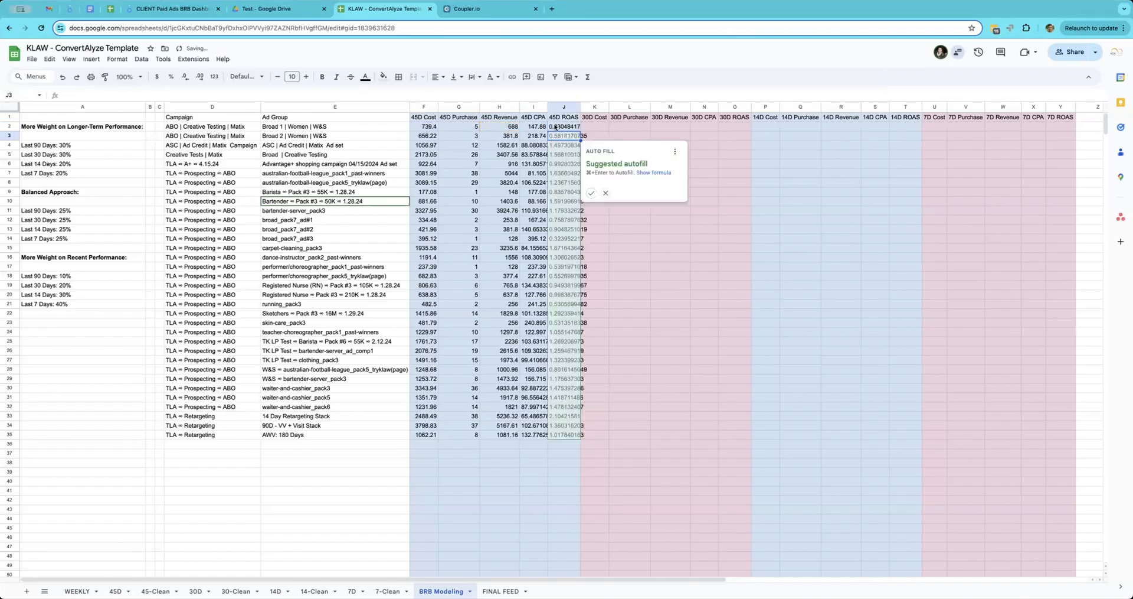
{"action": "left_click", "coordinate": [590, 191]}
{"action": "left_click", "coordinate": [611, 183]}
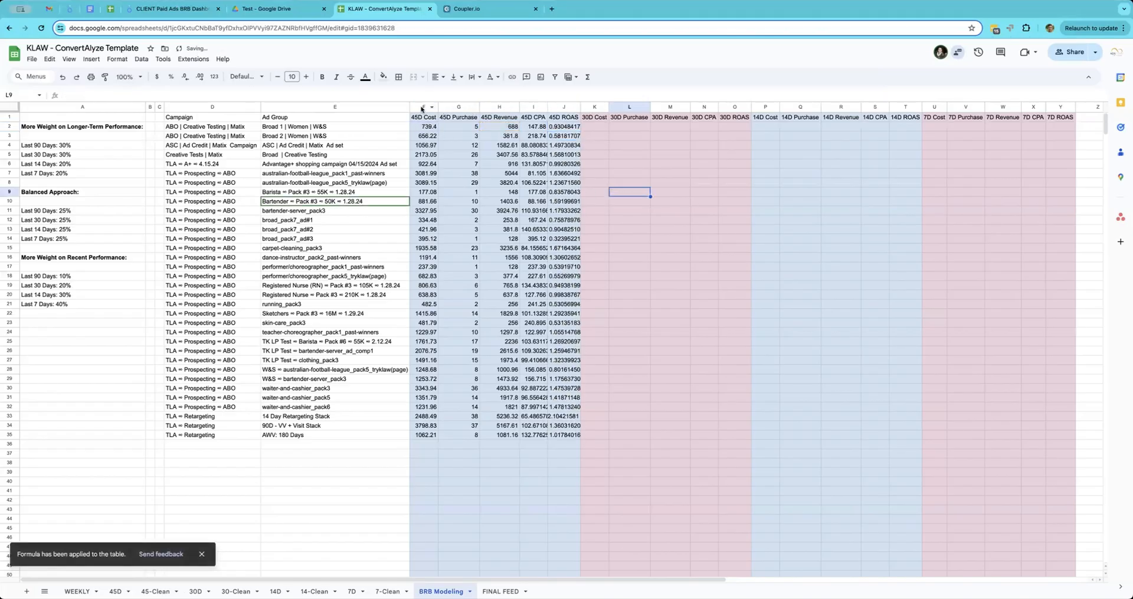
- Fit the widths of the 45D columns F through J to their contents
{"action": "left_click_drag", "start_coordinate": [423, 109], "coordinate": [538, 112]}
{"action": "left_click", "coordinate": [564, 106]}
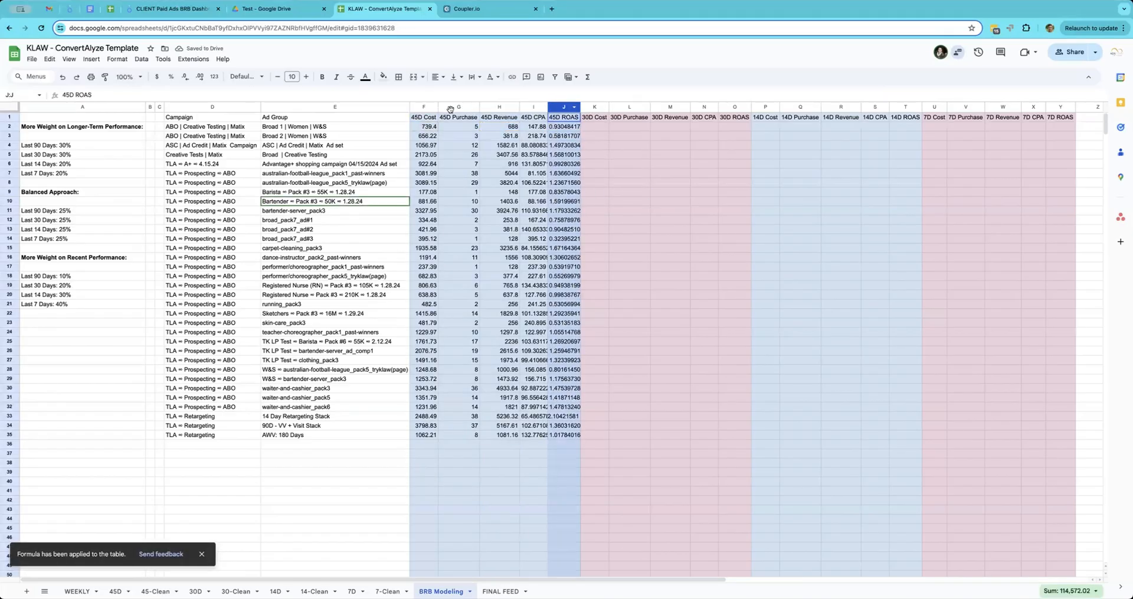
{"action": "left_click", "coordinate": [423, 107], "text": "shift"}
{"action": "double_click", "coordinate": [581, 107]}
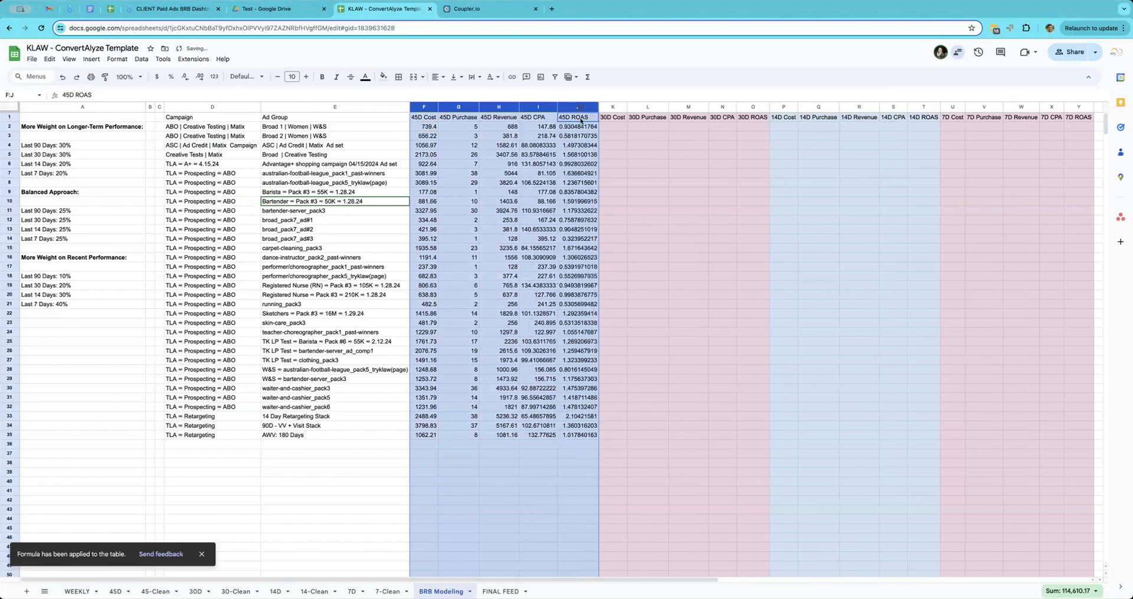
{"action": "left_click", "coordinate": [592, 163]}
- Apply the Number format with two decimals to the 45D ROAS and 45D CPA columns
{"action": "left_click", "coordinate": [578, 107]}
{"action": "left_click", "coordinate": [245, 77]}
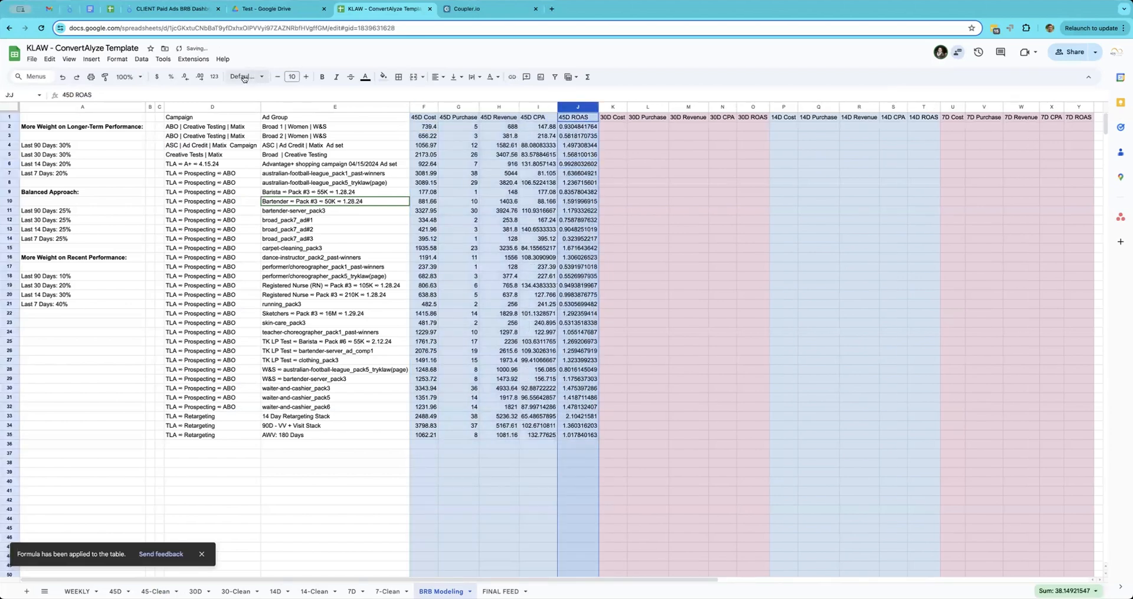
{"action": "left_click", "coordinate": [214, 77]}
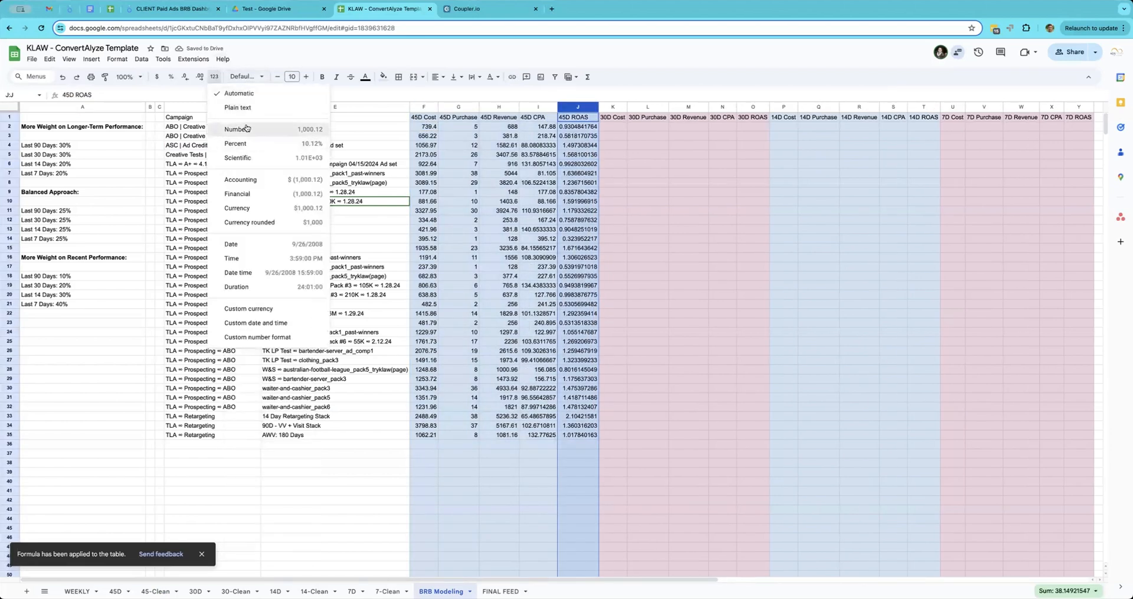
{"action": "left_click", "coordinate": [248, 129]}
{"action": "left_click", "coordinate": [522, 126]}
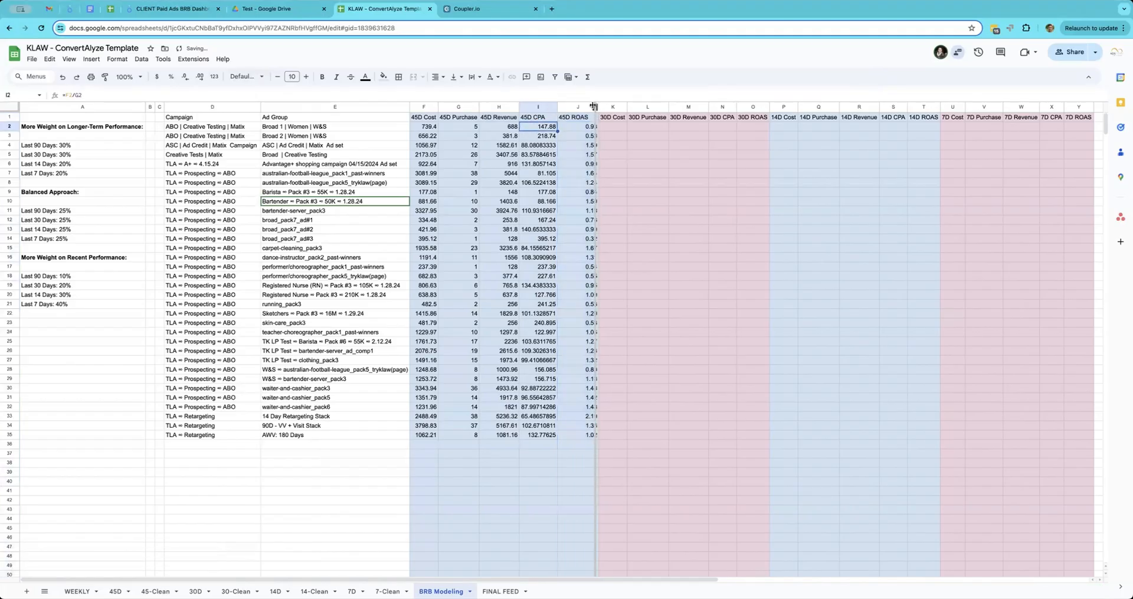
{"action": "left_click", "coordinate": [537, 106]}
{"action": "left_click", "coordinate": [214, 77]}
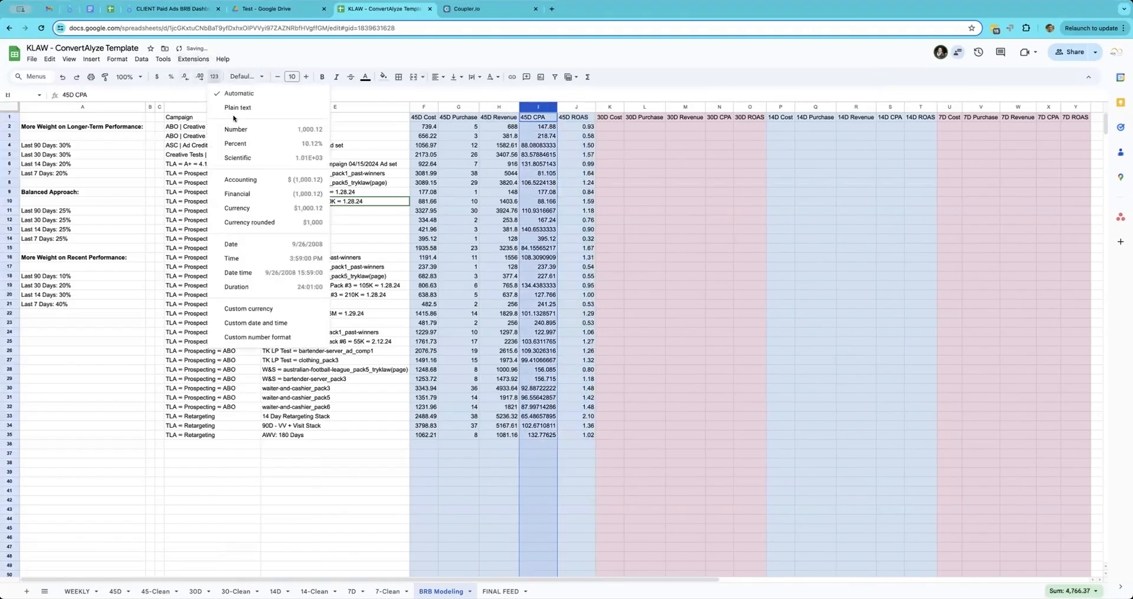
{"action": "left_click", "coordinate": [242, 129]}
{"action": "left_click", "coordinate": [539, 201]}
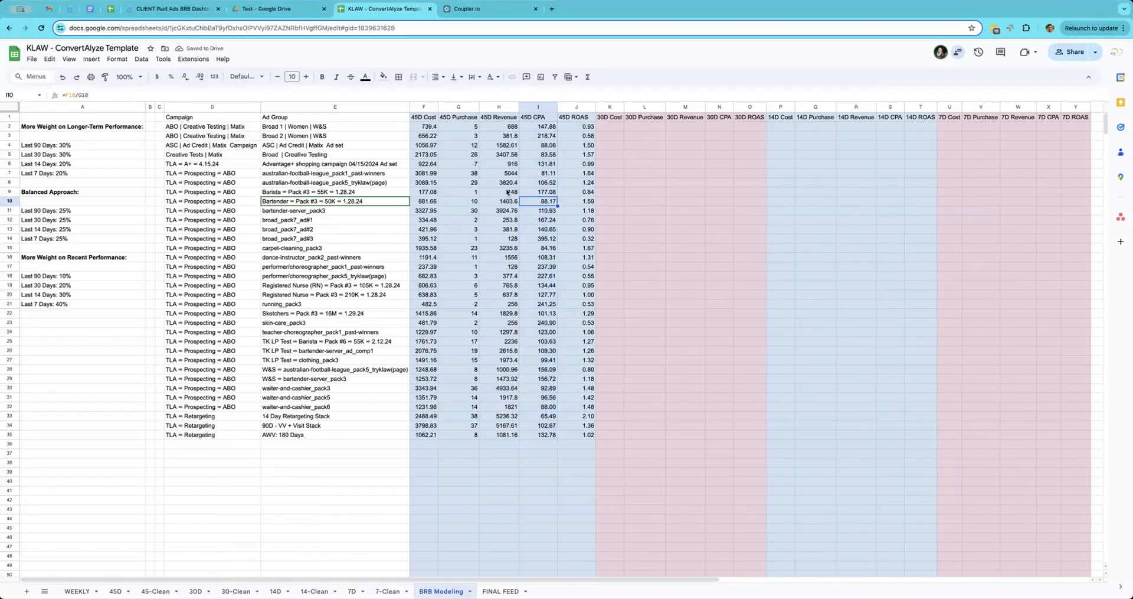
- Begin the 30D Cost formula in K2 with a VLOOKUP nested inside IFERROR
{"action": "left_click", "coordinate": [646, 154]}
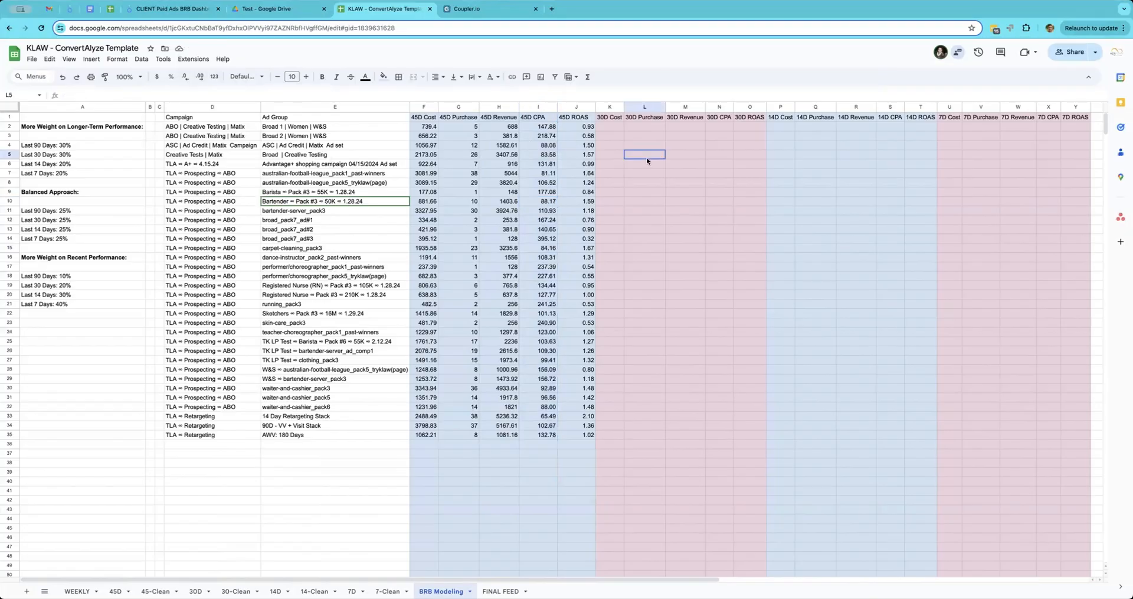
{"action": "left_click", "coordinate": [609, 129]}
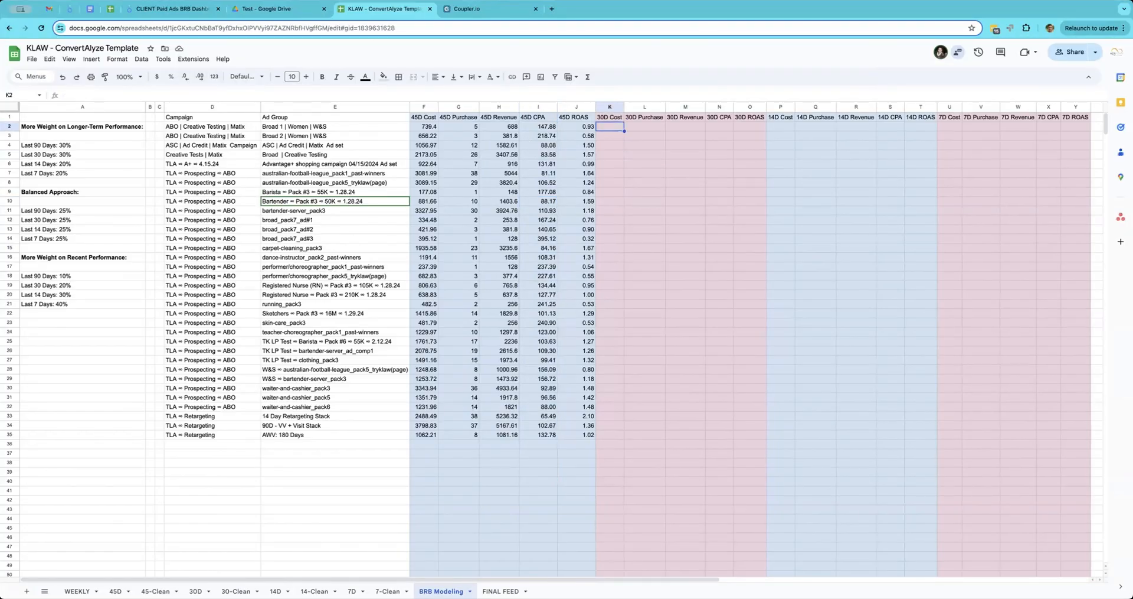
{"action": "type", "text": "=iferror"}
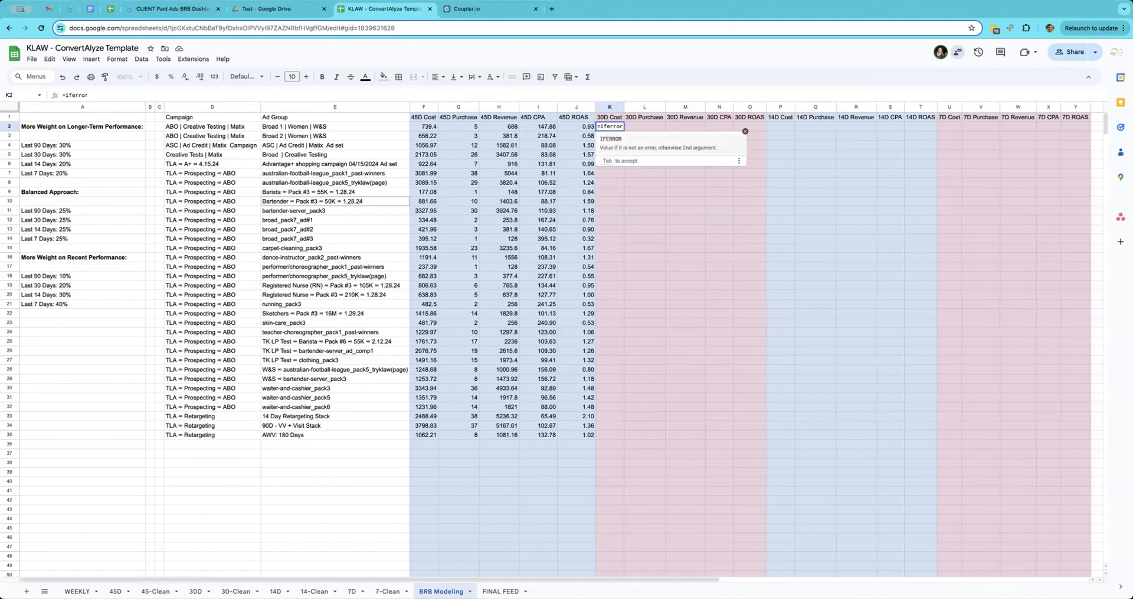
{"action": "type", "text": "(vlook"}
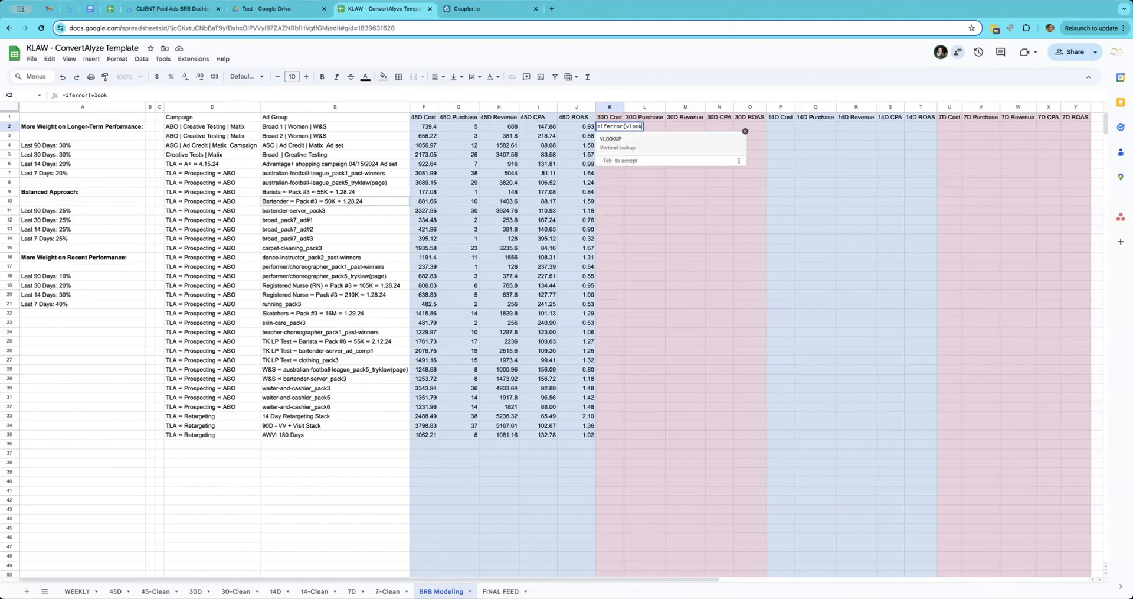
{"action": "left_click", "coordinate": [627, 143]}
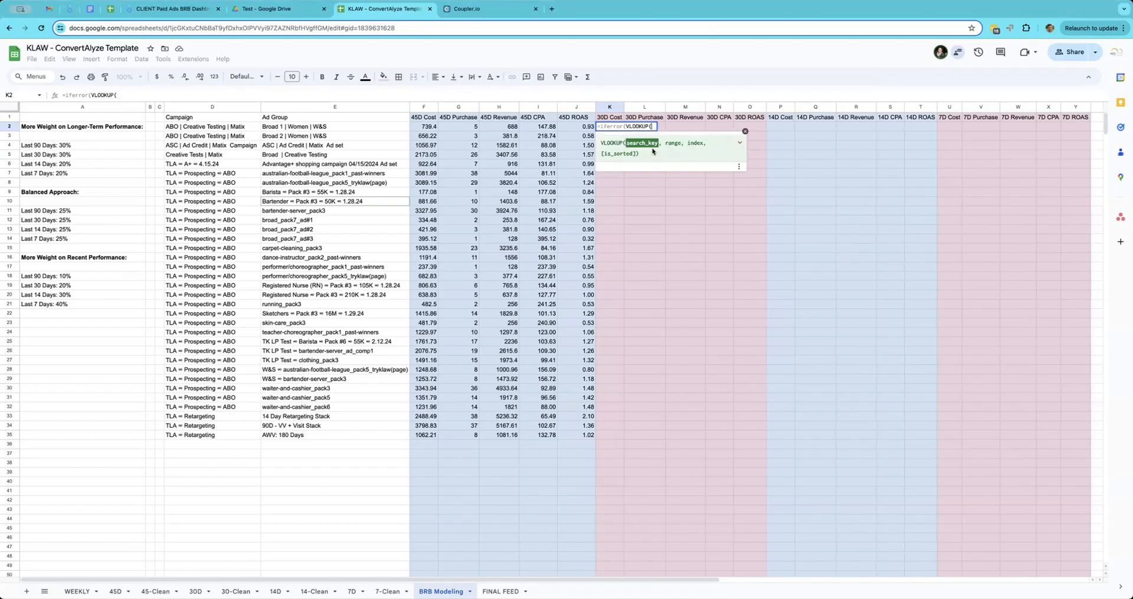
{"action": "type", "text": ","}
{"action": "left_click", "coordinate": [334, 127]}
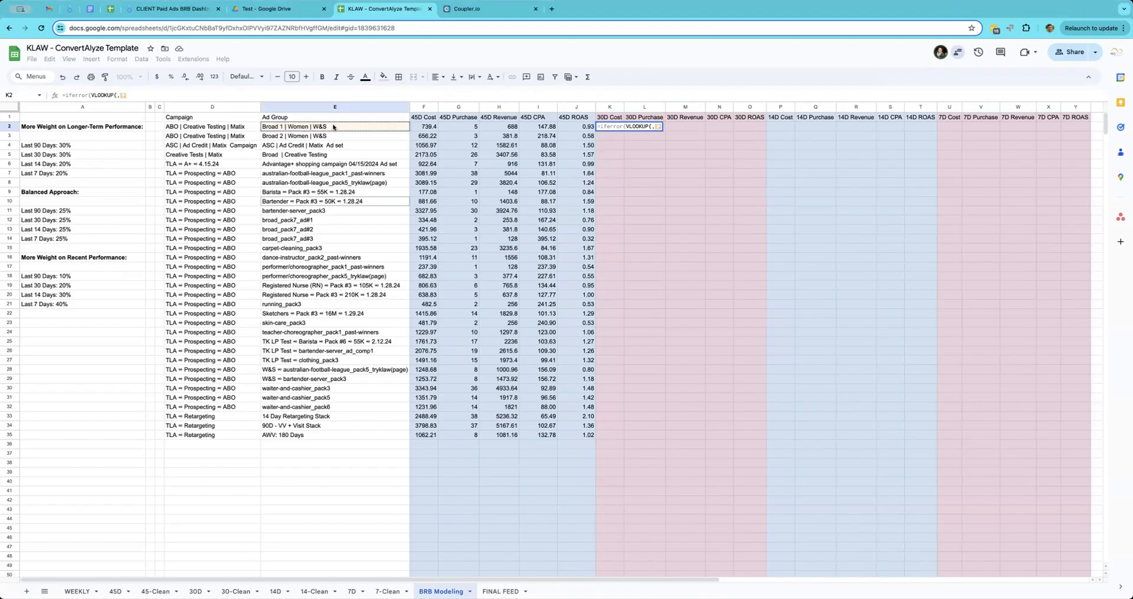
{"action": "type", "text": ","}
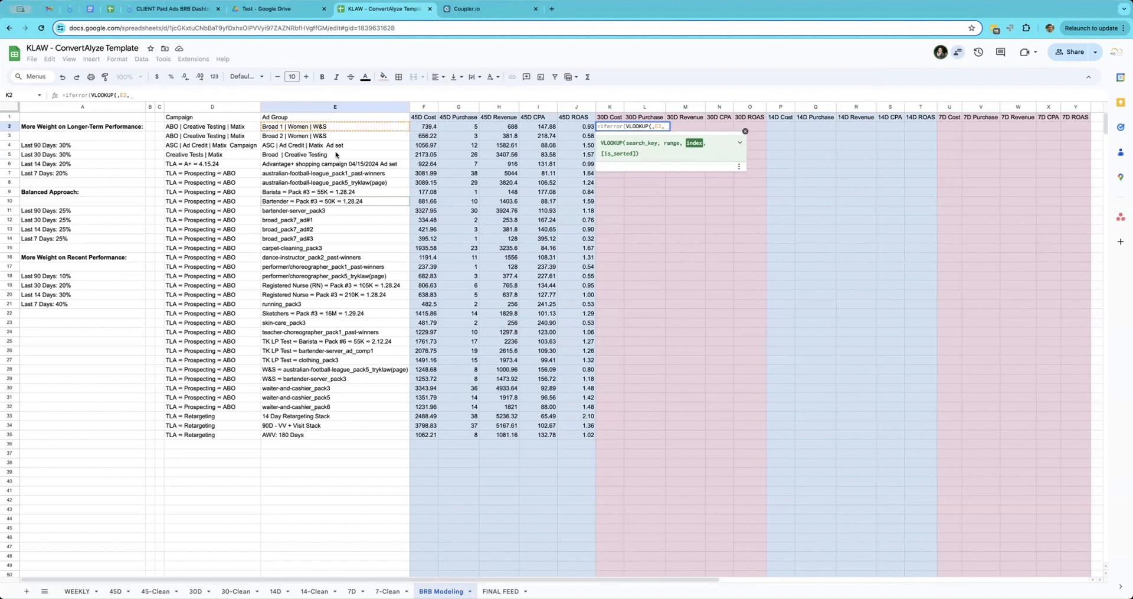
{"action": "key", "text": "BackSpace"}
{"action": "key", "text": "BackSpace"}
{"action": "key", "text": "BackSpace"}
{"action": "key", "text": "BackSpace"}
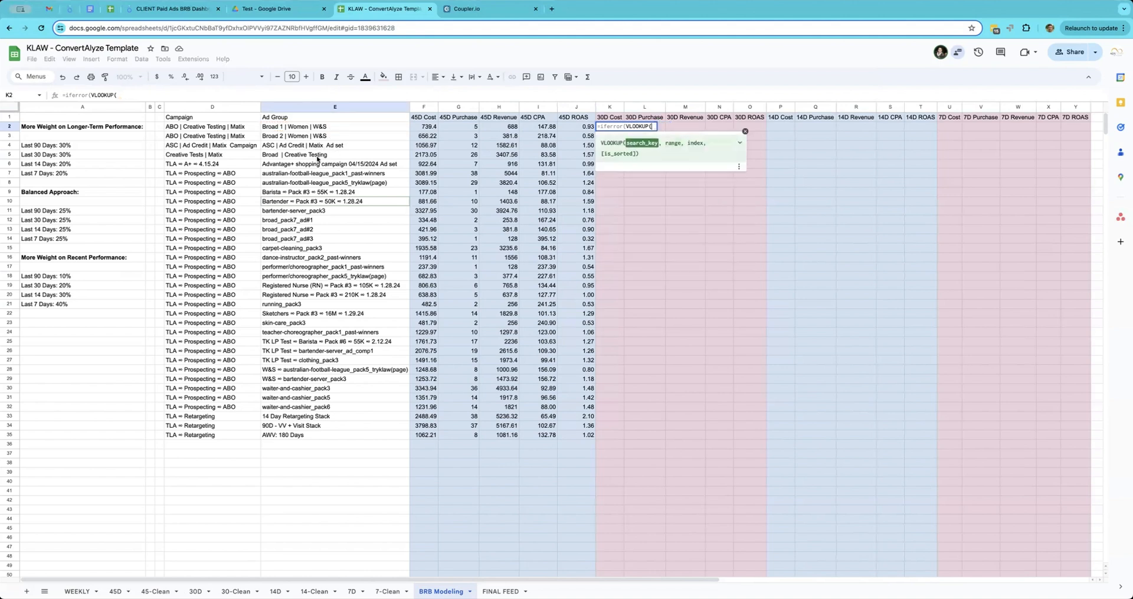
- Complete the K2 formula as =iferror(VLOOKUP(E2,'30-Clean'!B:C,2,false)," ") to look up the 30D cost
{"action": "left_click", "coordinate": [275, 127]}
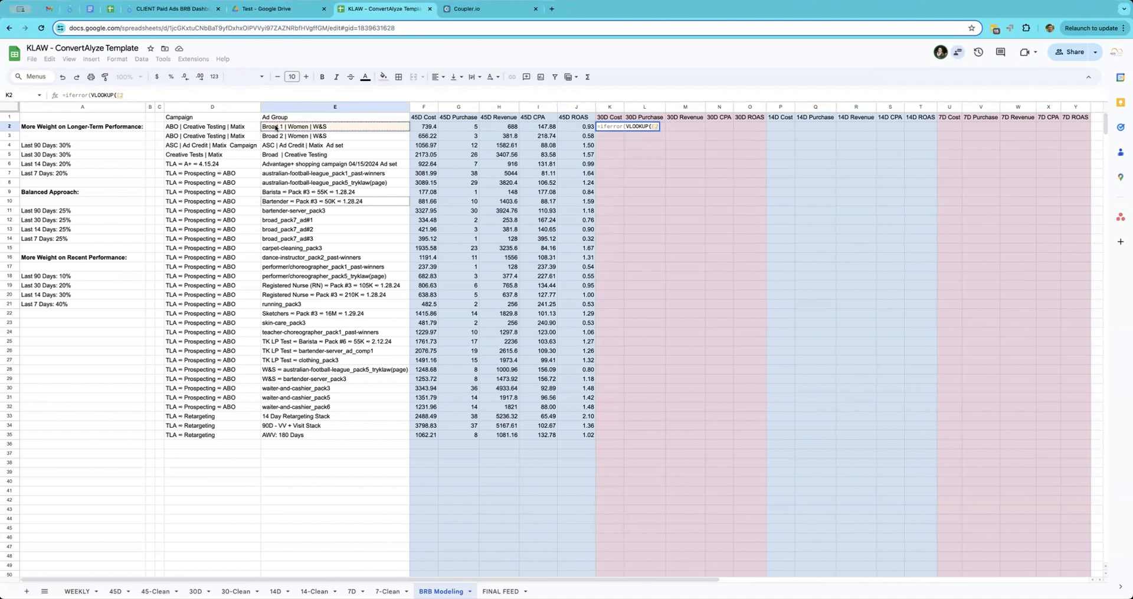
{"action": "type", "text": ","}
{"action": "left_click", "coordinate": [236, 591]}
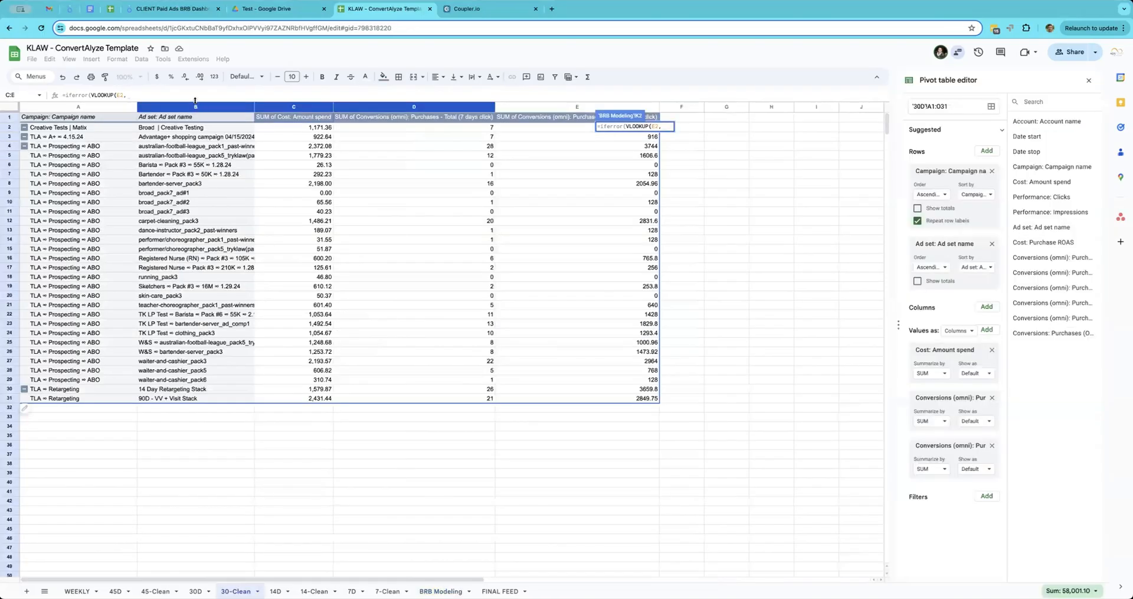
{"action": "left_click_drag", "start_coordinate": [195, 106], "coordinate": [266, 106]}
{"action": "type", "text": ","}
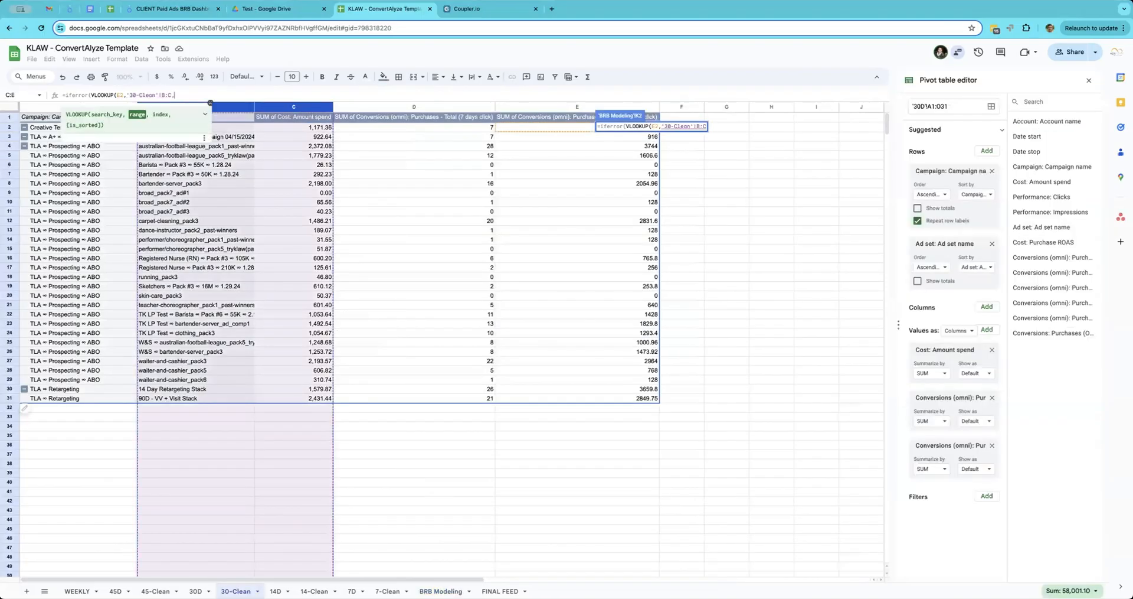
{"action": "type", "text": "2,false"}
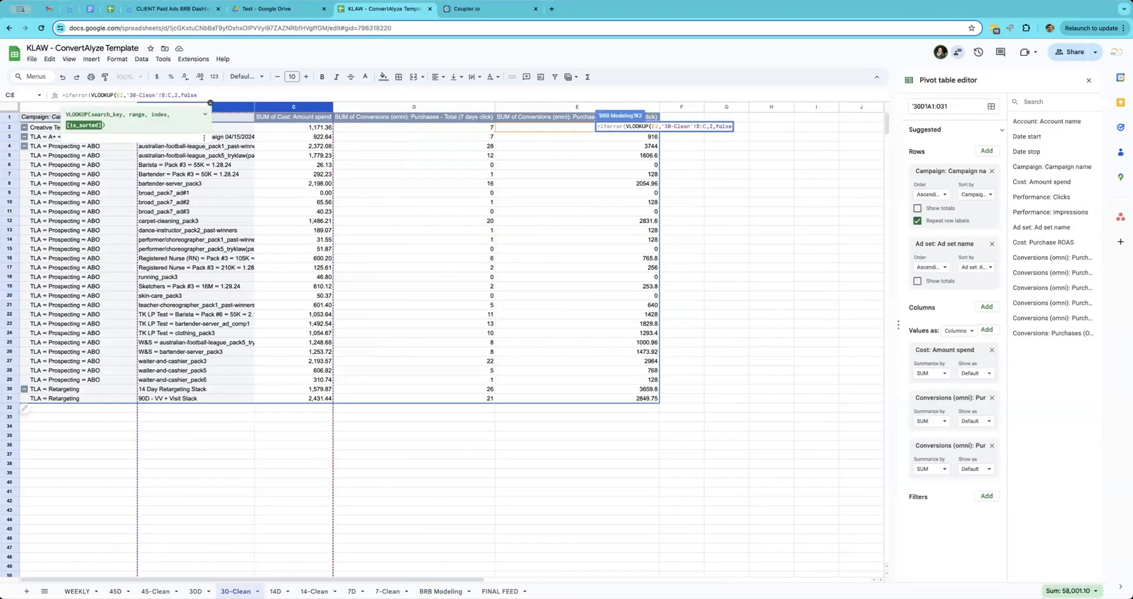
{"action": "type", "text": ")"}
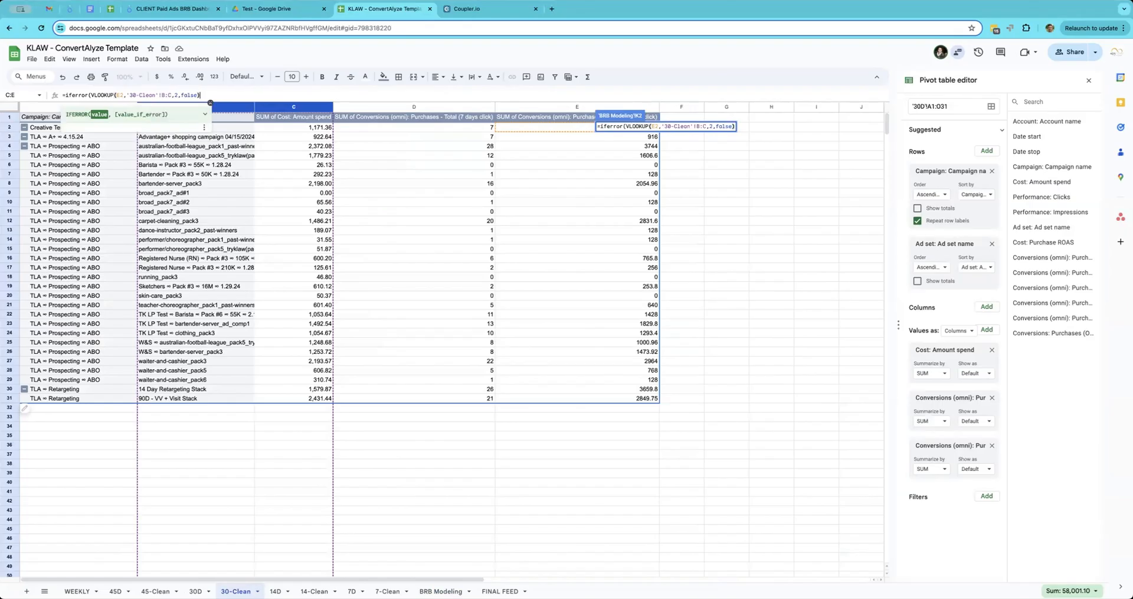
{"action": "type", "text": ","}
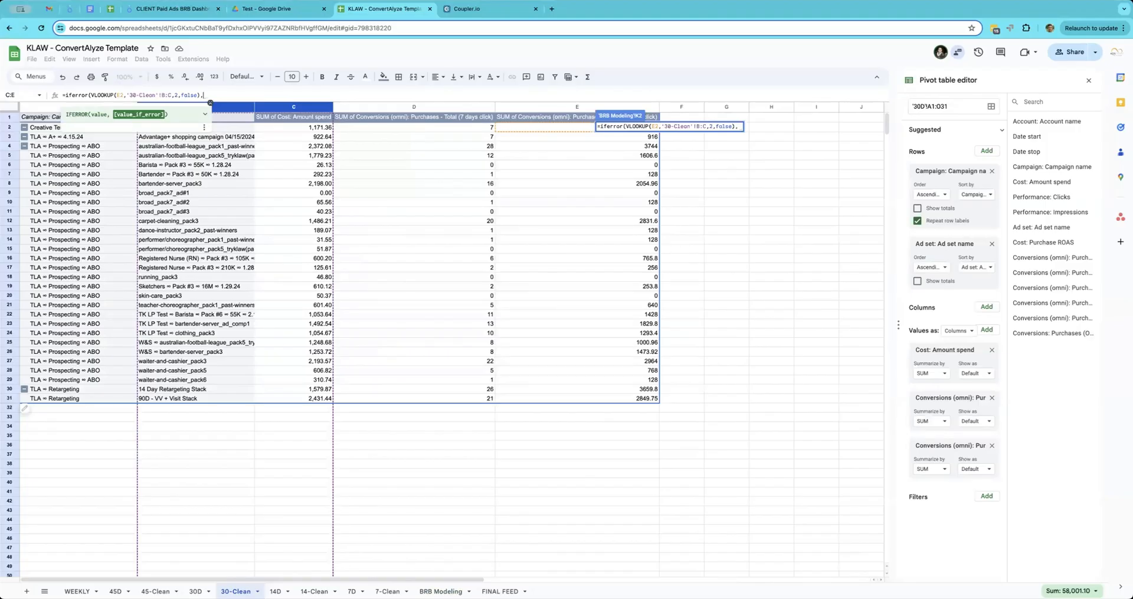
{"action": "type", "text": "\" \""}
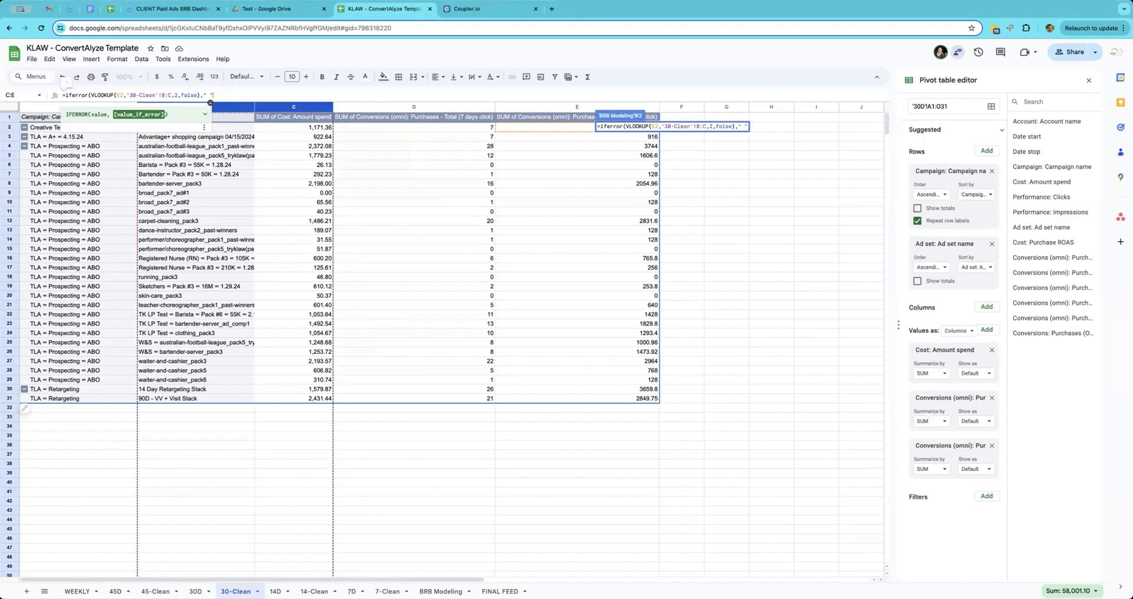
{"action": "type", "text": ")"}
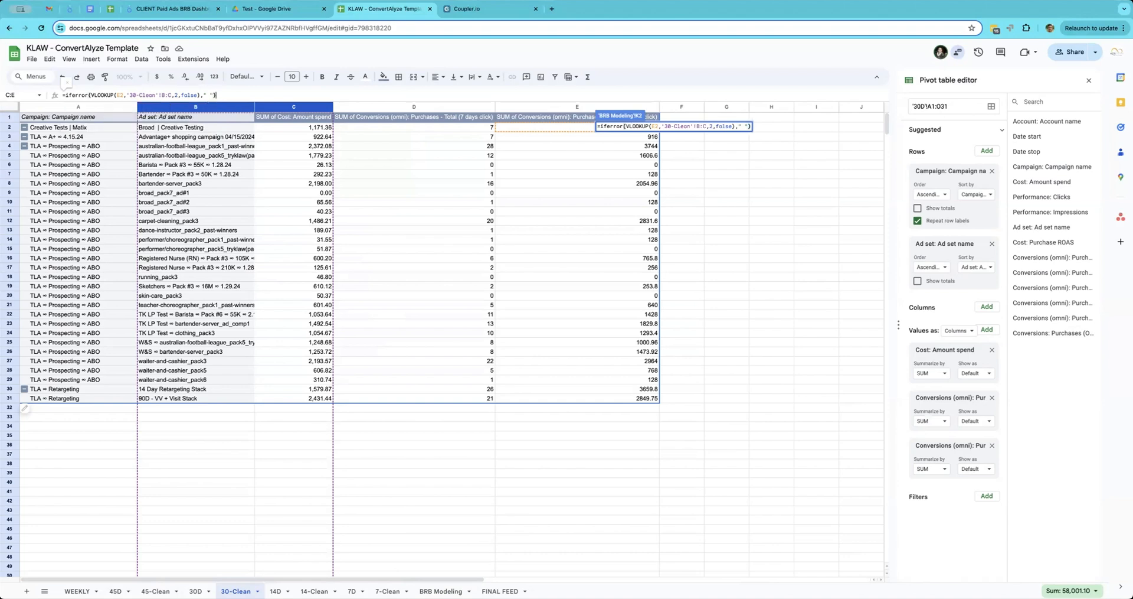
{"action": "key", "text": "Return"}
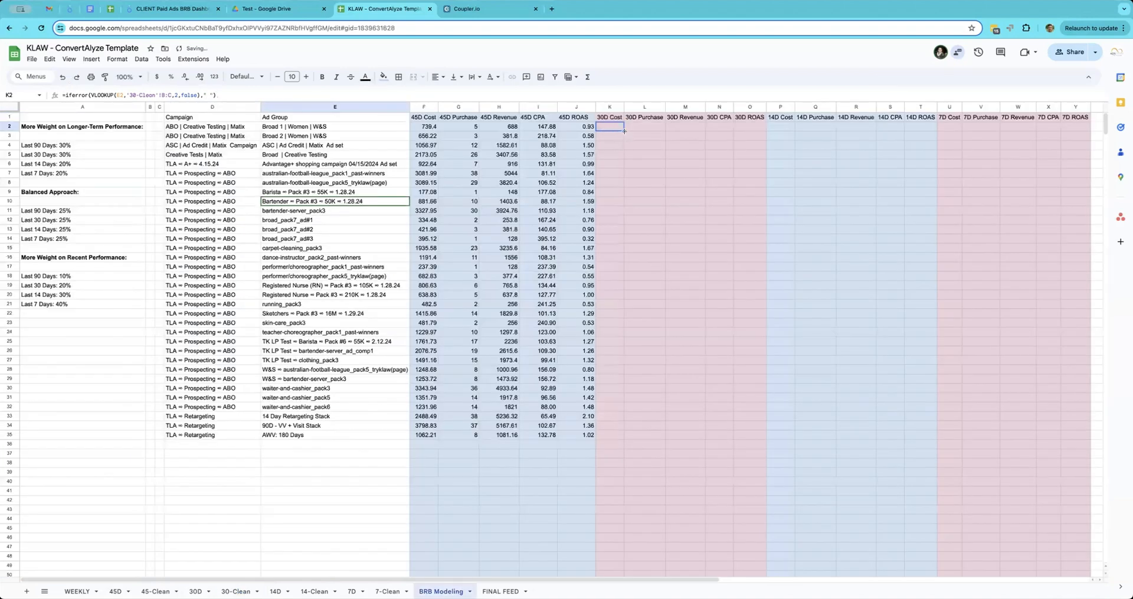
- Fill the 30D Cost formula down to row 35 and check the copied formula in K35
{"action": "double_click", "coordinate": [624, 131]}
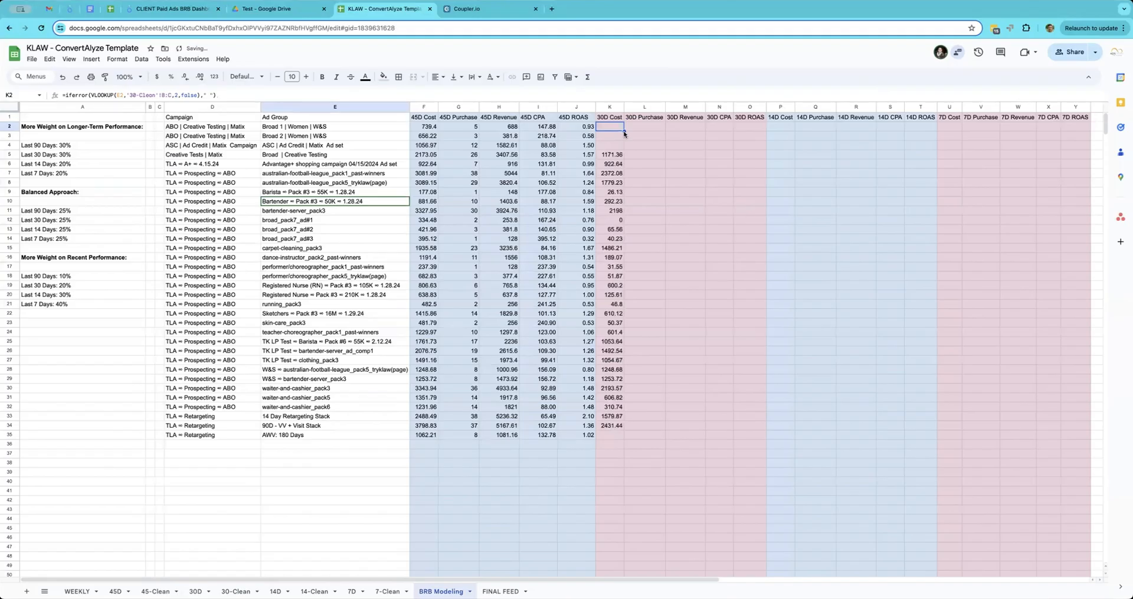
{"action": "left_click", "coordinate": [613, 436]}
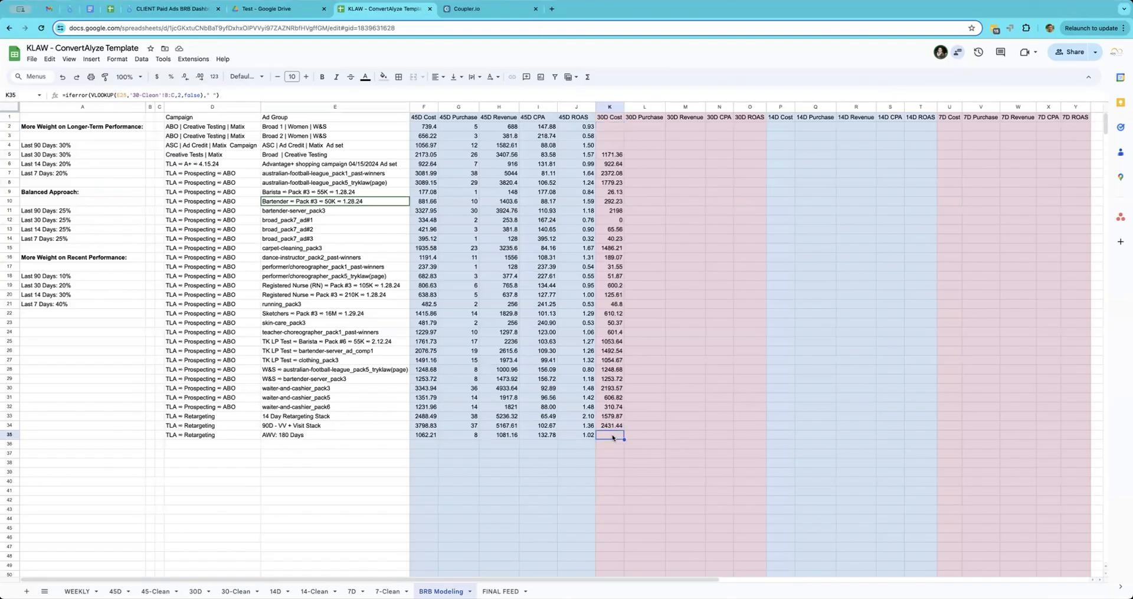
{"action": "double_click", "coordinate": [614, 436]}
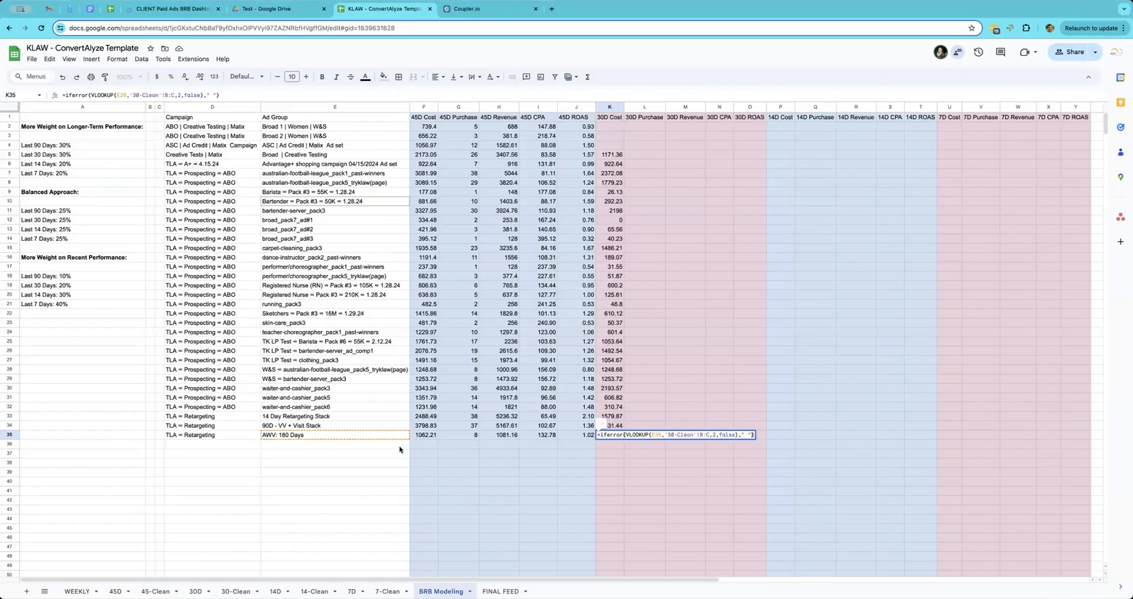
{"action": "key", "text": "Escape"}
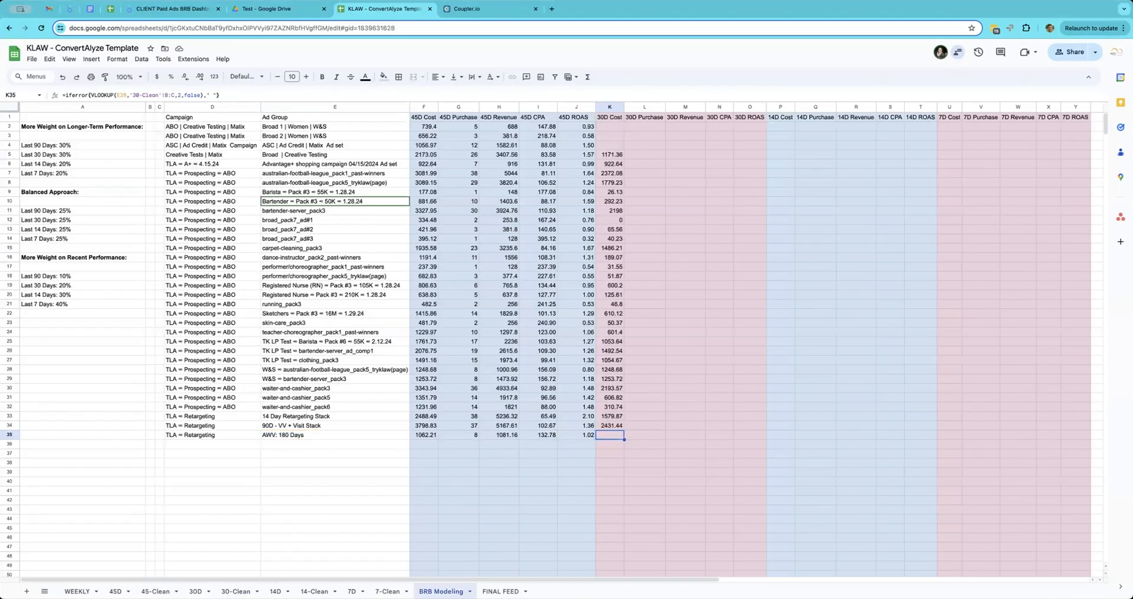
- Extend the Campaign and Ad Group reference formulas from D35:E35 down to row 56
{"action": "left_click", "coordinate": [638, 127]}
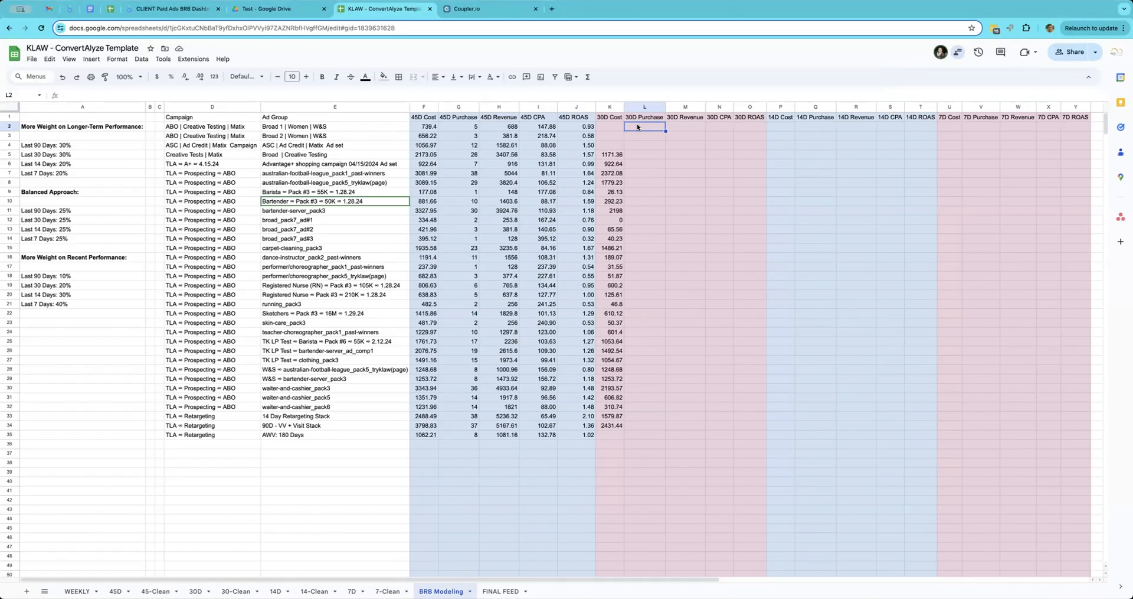
{"action": "left_click", "coordinate": [291, 370]}
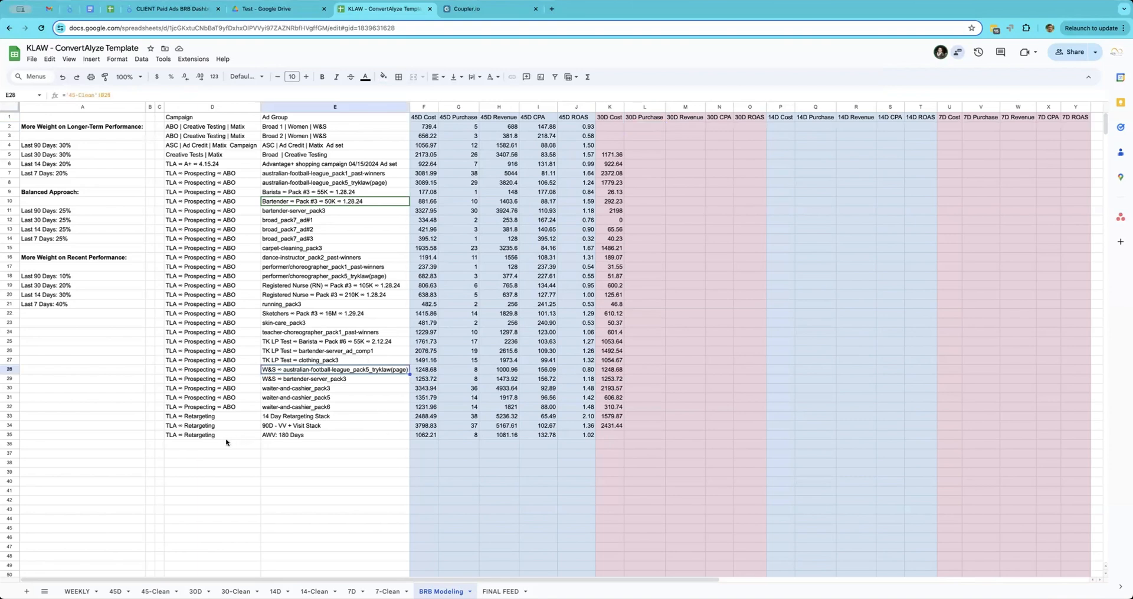
{"action": "left_click", "coordinate": [226, 438]}
{"action": "left_click", "coordinate": [299, 445]}
{"action": "left_click_drag", "start_coordinate": [240, 436], "coordinate": [377, 436]}
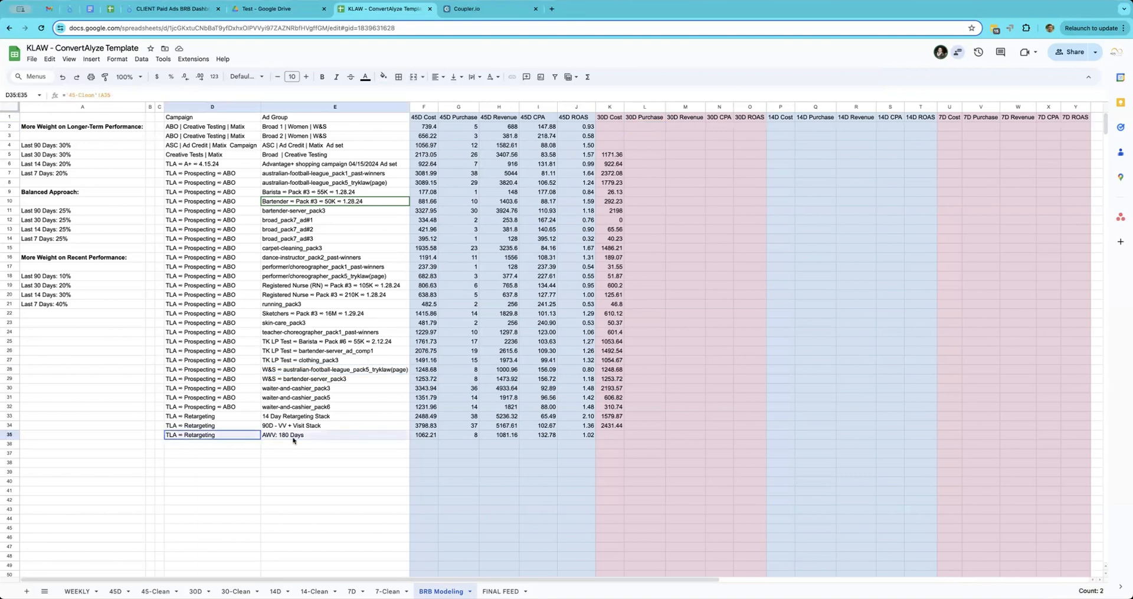
{"action": "scroll", "coordinate": [379, 427], "scroll_direction": "down", "scroll_amount": 3}
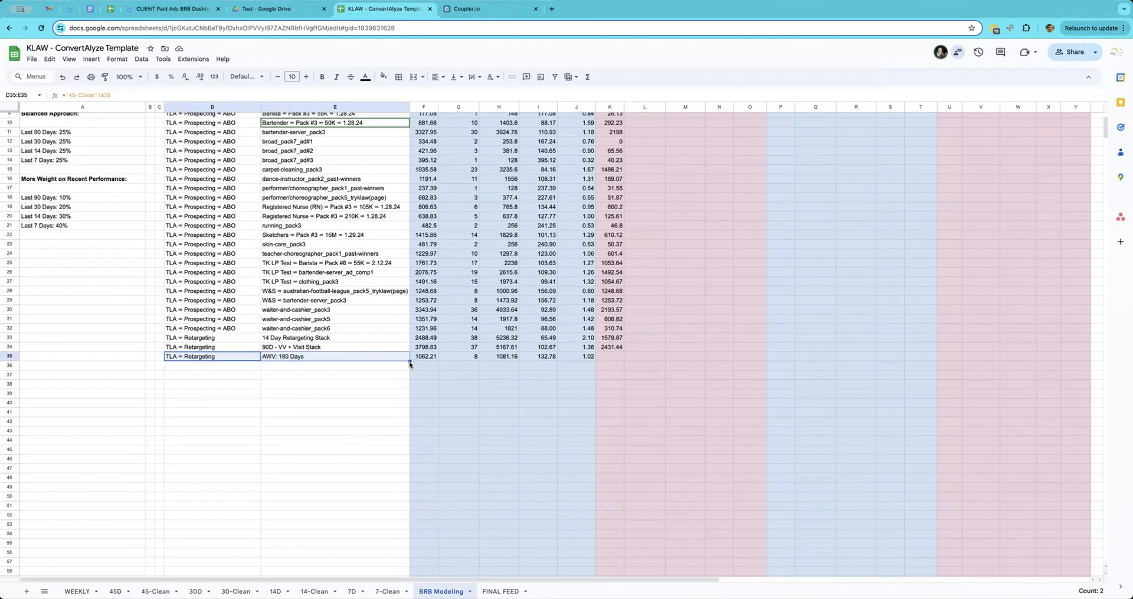
{"action": "left_click_drag", "start_coordinate": [408, 360], "coordinate": [390, 552]}
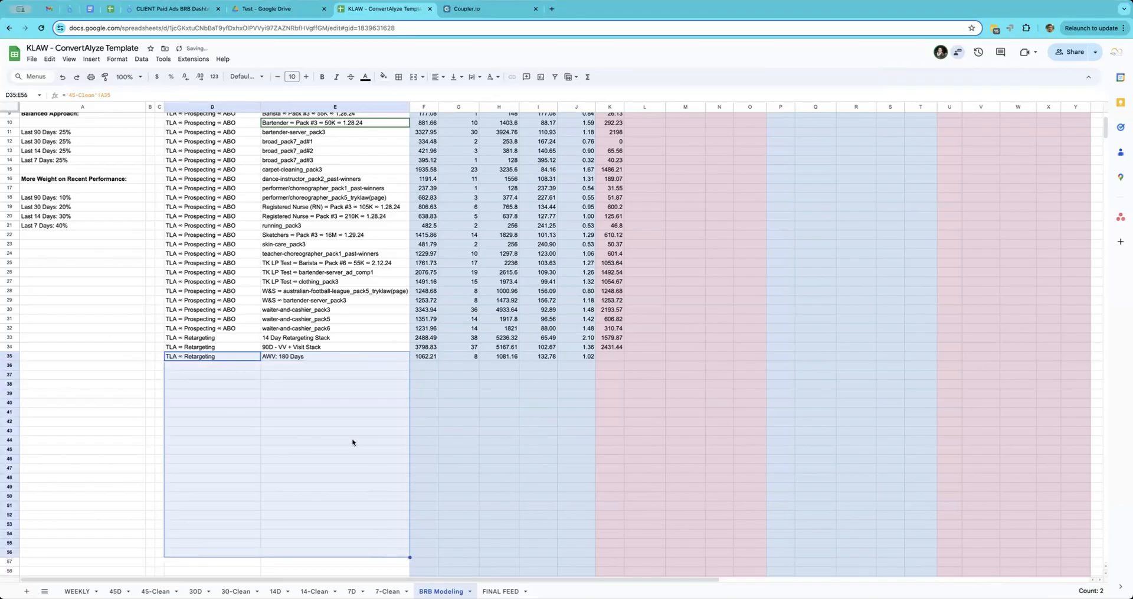
- Check an extended reference in D46, review the raw ad set rows in the 7D and 45D sheets, and return to BRB Modeling
{"action": "left_click", "coordinate": [227, 460]}
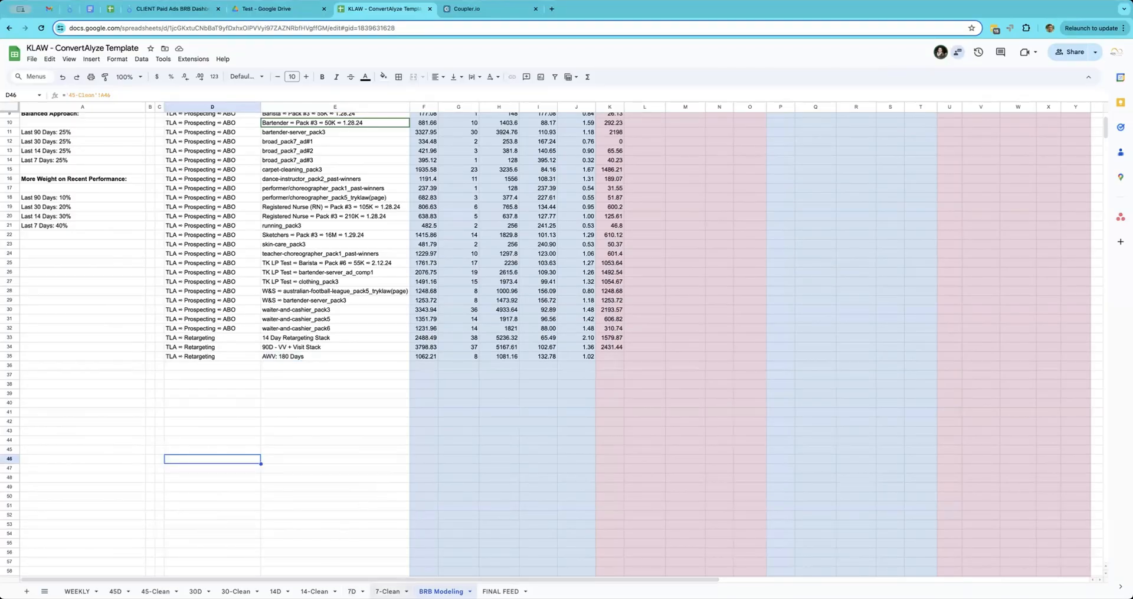
{"action": "left_click", "coordinate": [352, 591]}
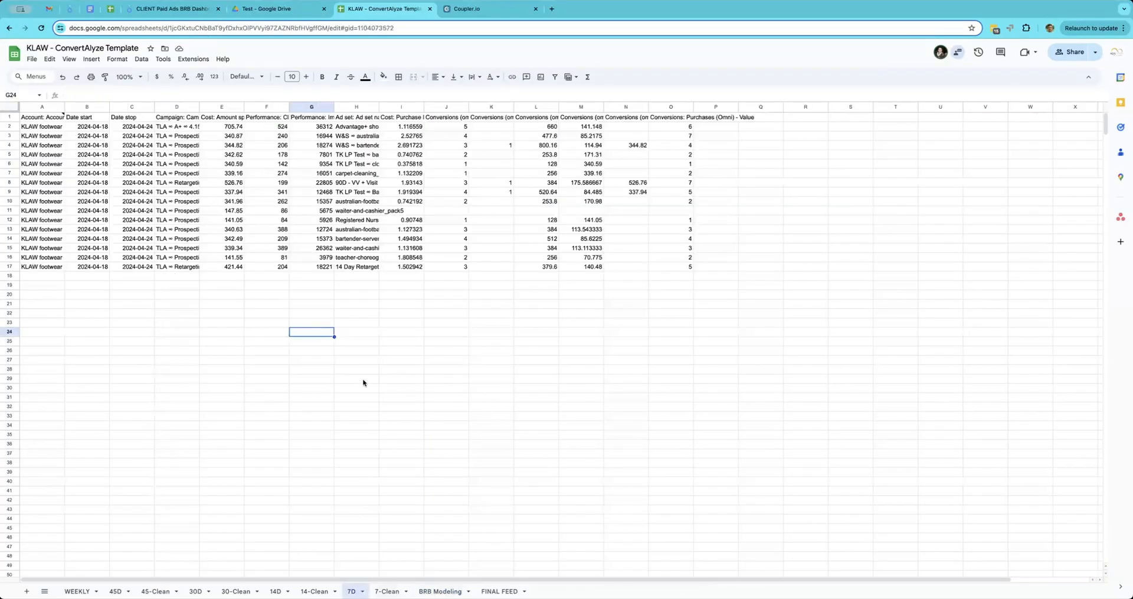
{"action": "left_click", "coordinate": [115, 591]}
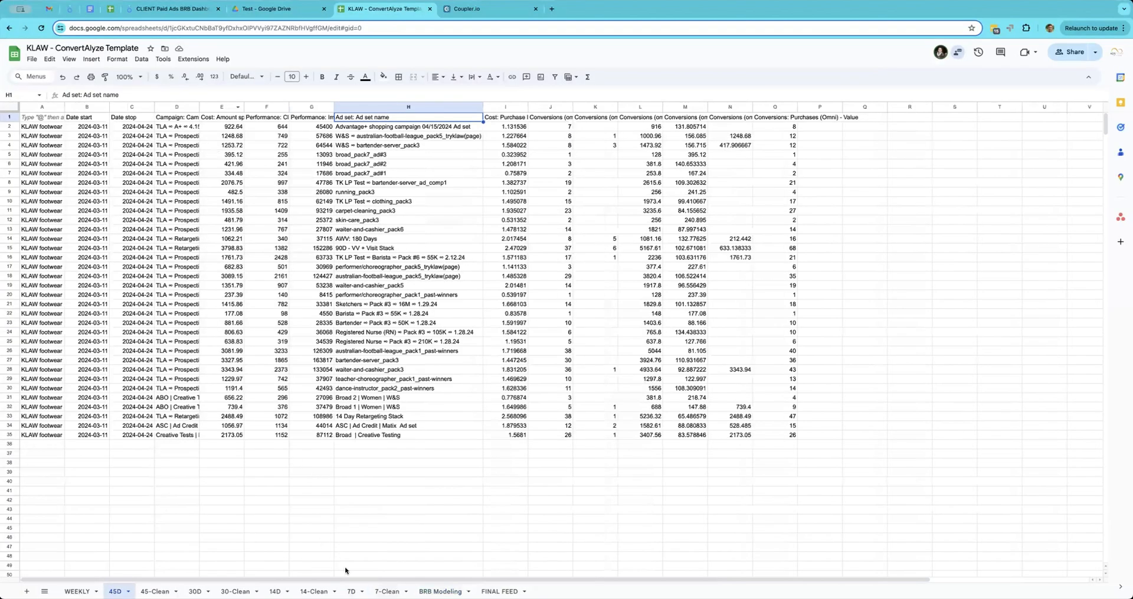
{"action": "left_click", "coordinate": [441, 591]}
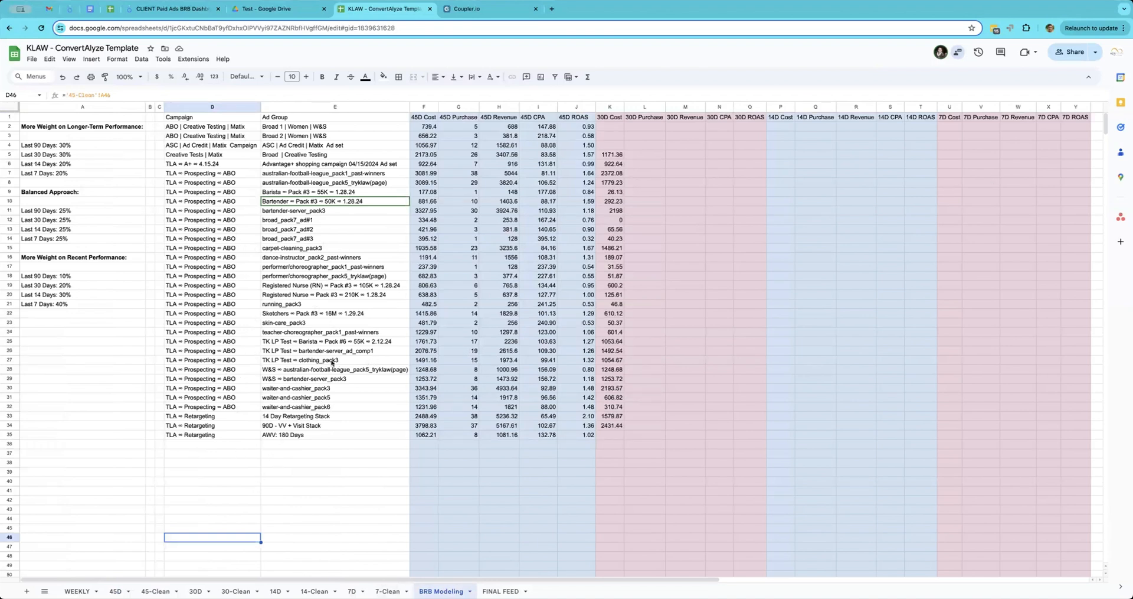
- Begin the 30D Purchase formula in L2 with a VLOOKUP inside IFERROR, using E2 as the search key
{"action": "left_click", "coordinate": [635, 129]}
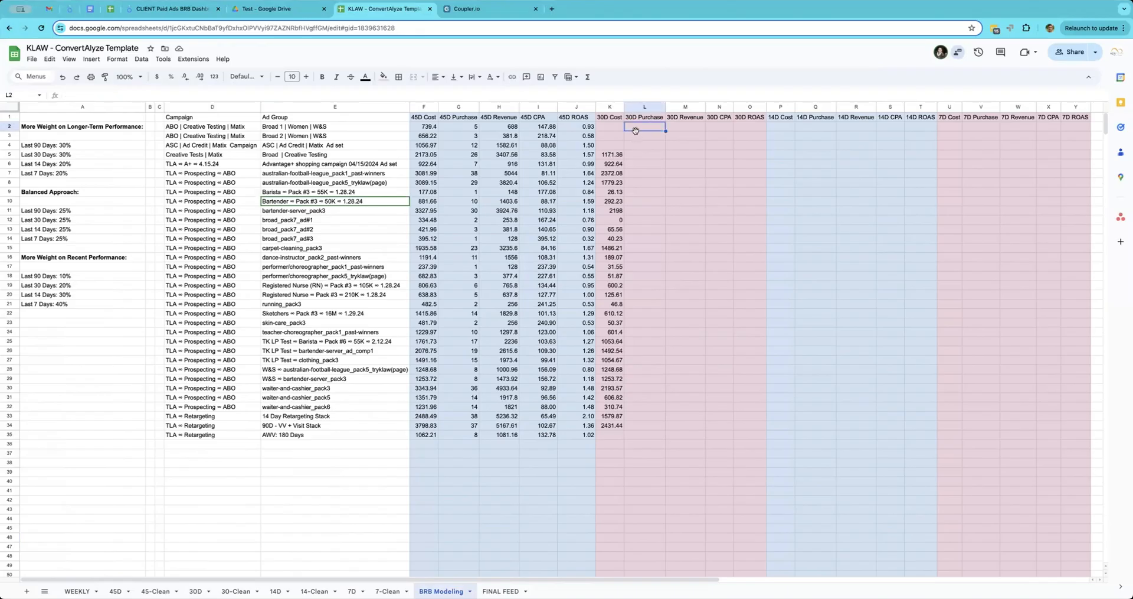
{"action": "type", "text": "=if"}
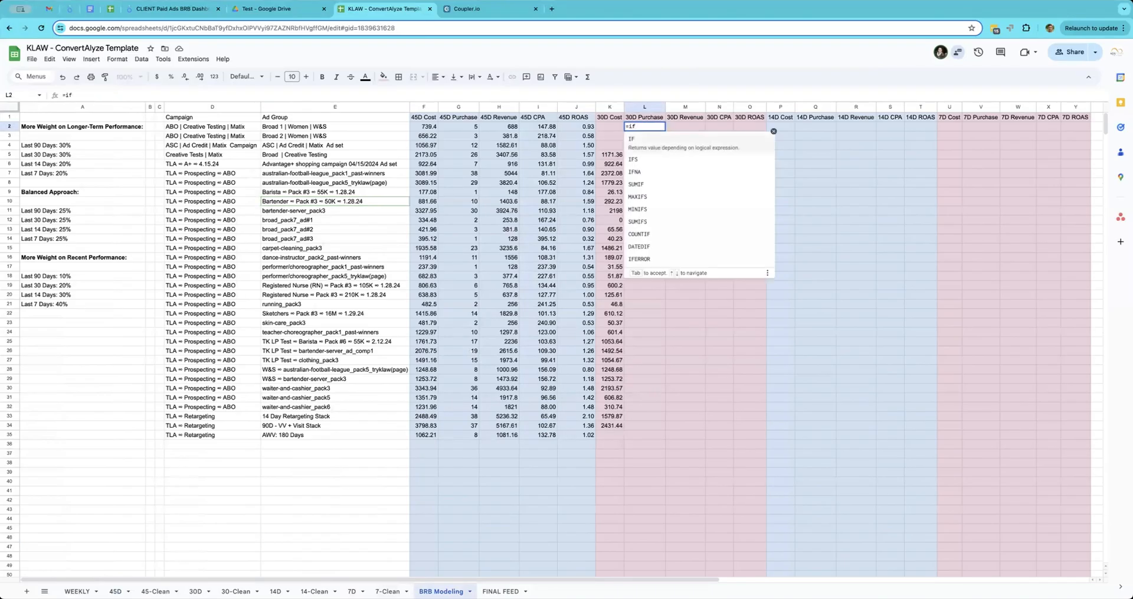
{"action": "left_click", "coordinate": [679, 259]}
{"action": "type", "text": "vl"}
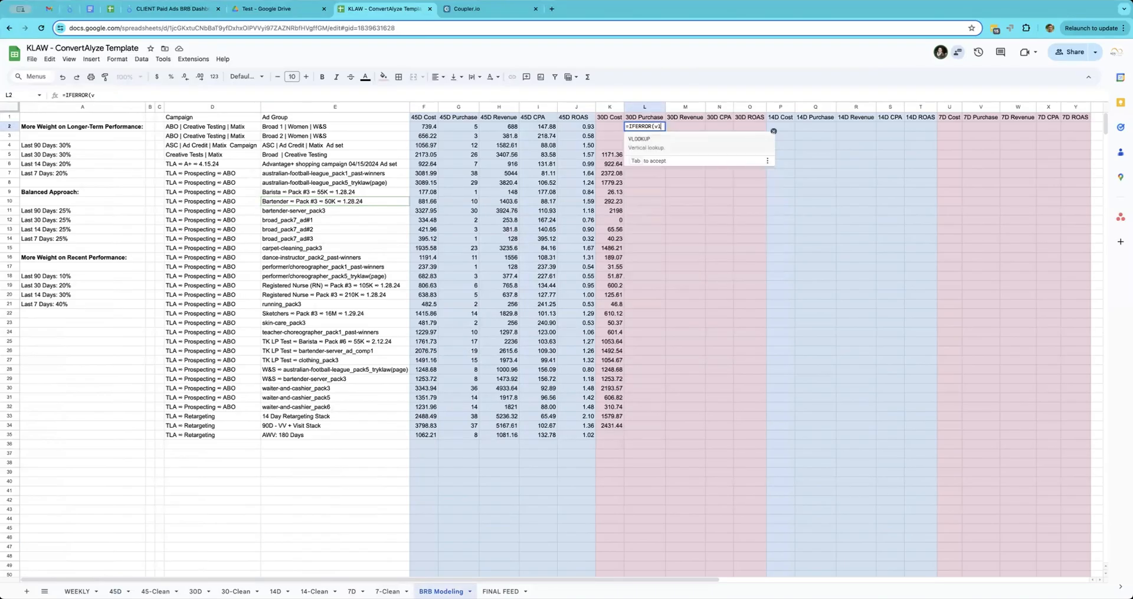
{"action": "left_click", "coordinate": [640, 136]}
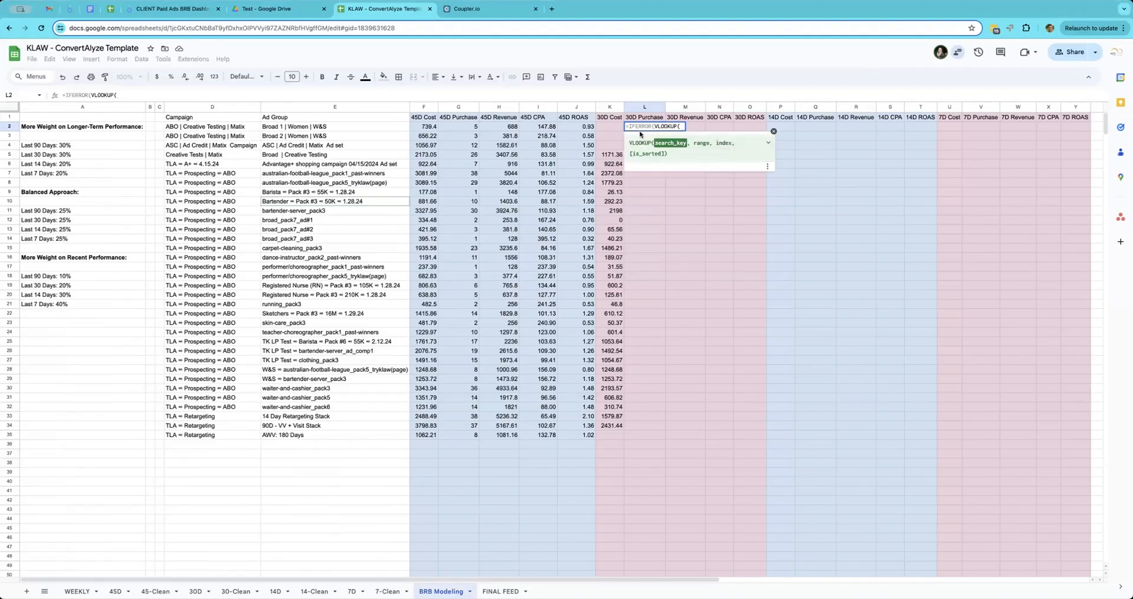
{"action": "left_click", "coordinate": [328, 126]}
{"action": "type", "text": ","}
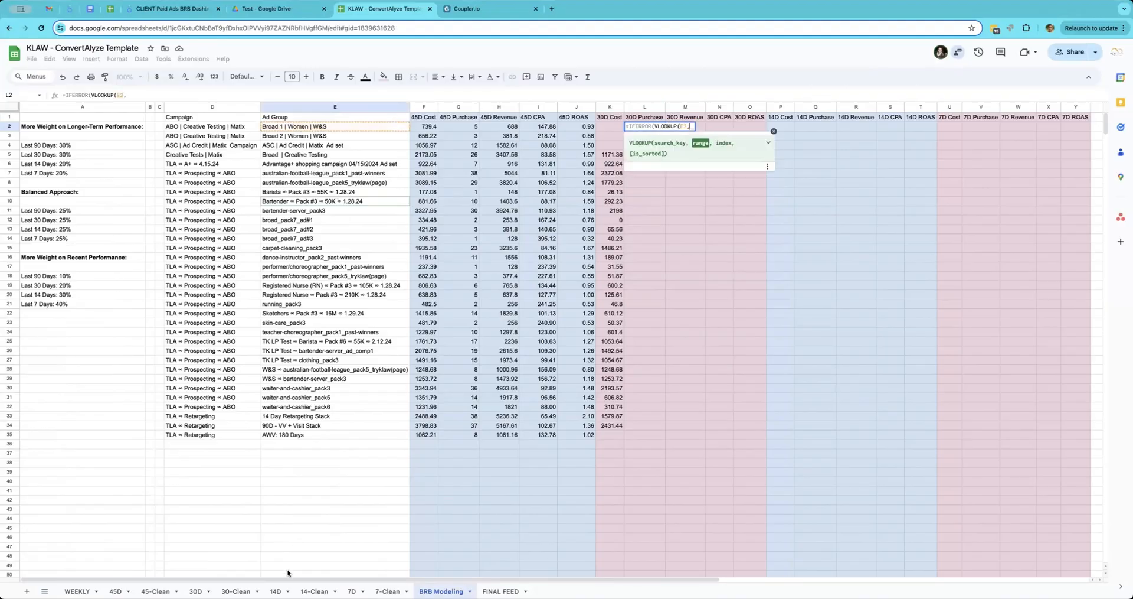
- Complete the L2 lookup with range '30-Clean'!B:D, index 3, false and " " on error, and fill it down to row 35
{"action": "left_click", "coordinate": [235, 591]}
{"action": "left_click_drag", "start_coordinate": [216, 108], "coordinate": [335, 107]}
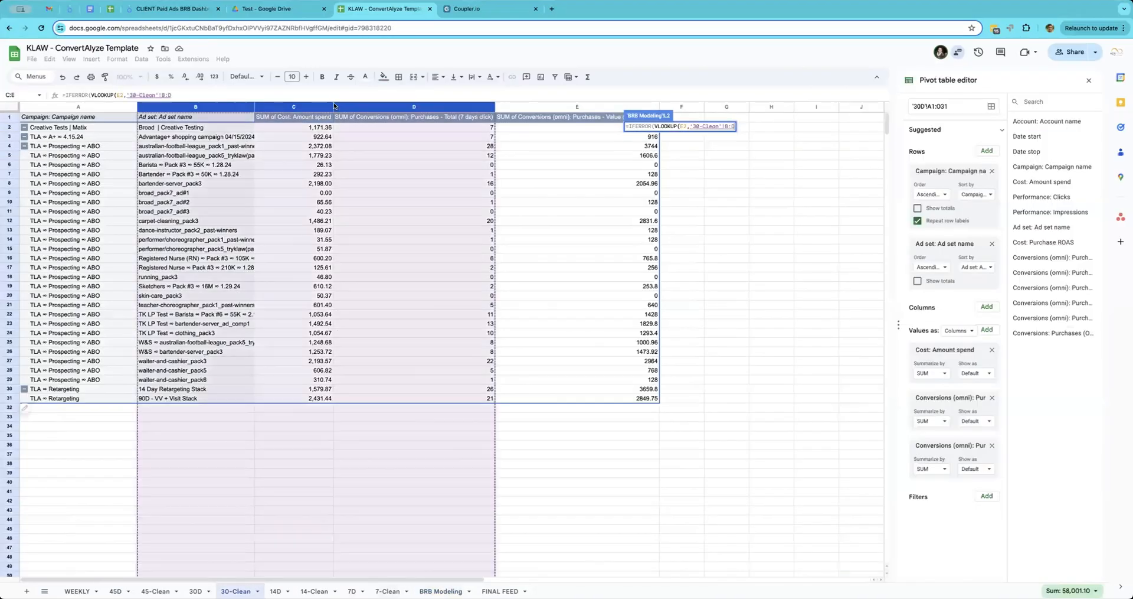
{"action": "type", "text": ",3,"}
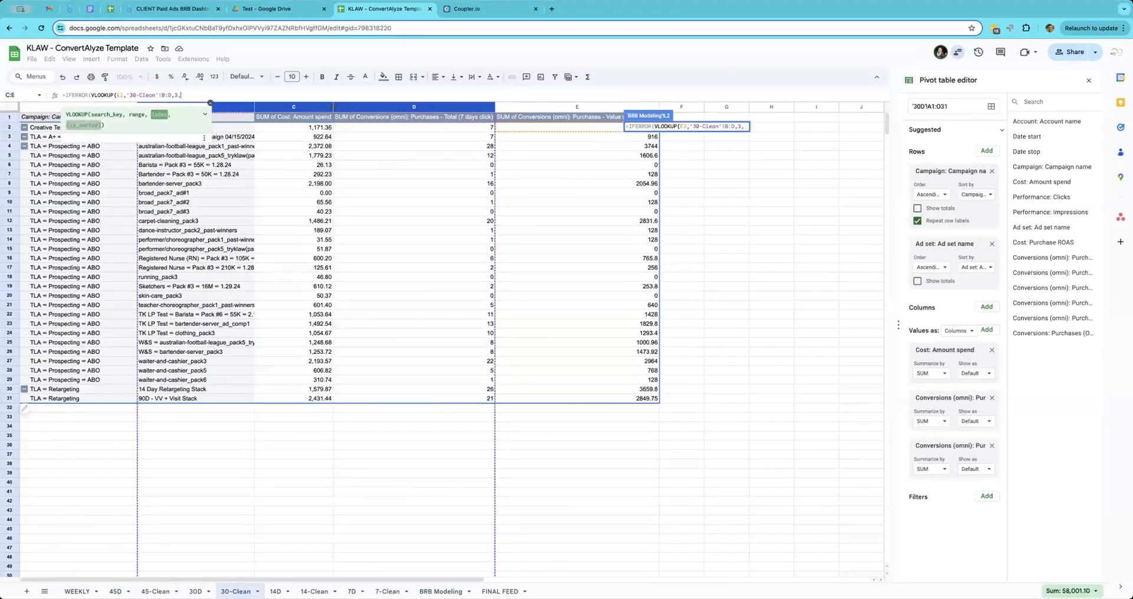
{"action": "type", "text": "false),"}
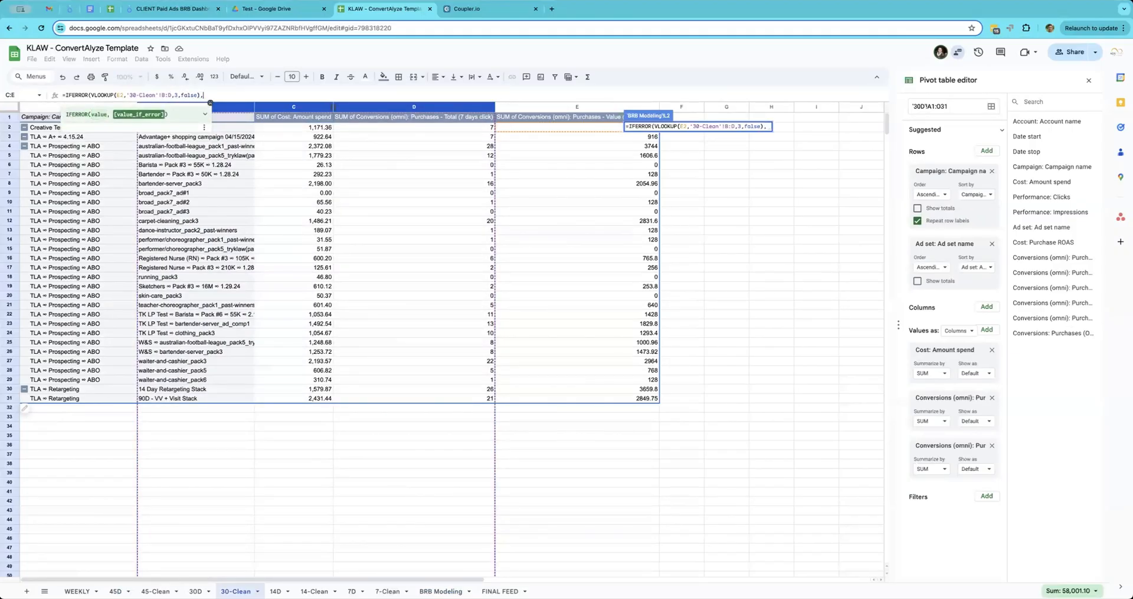
{"action": "type", "text": "\" \")"}
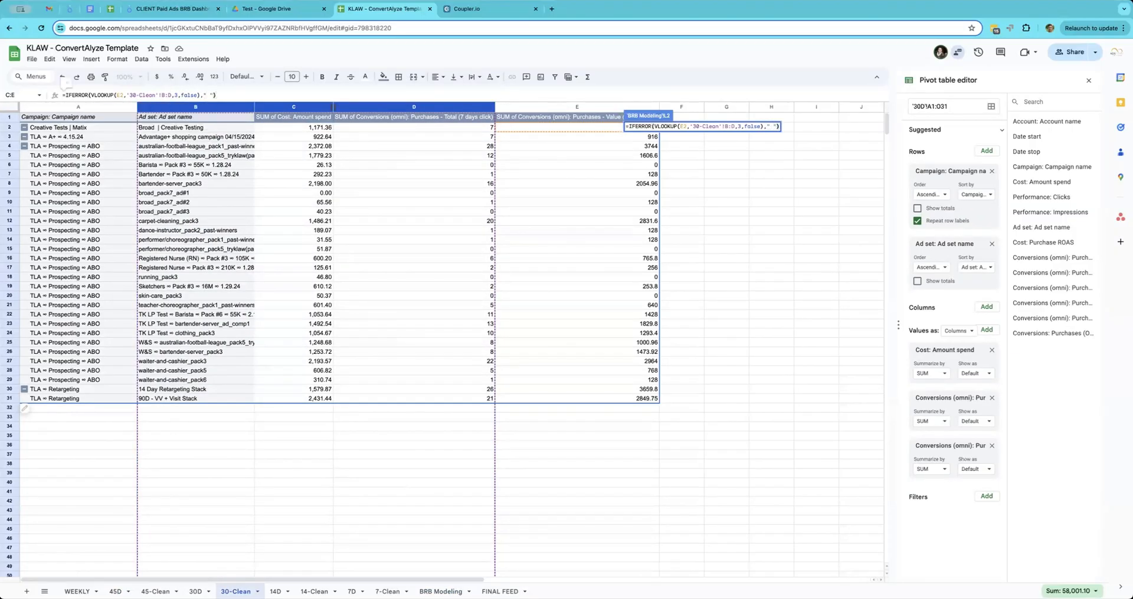
{"action": "key", "text": "Return"}
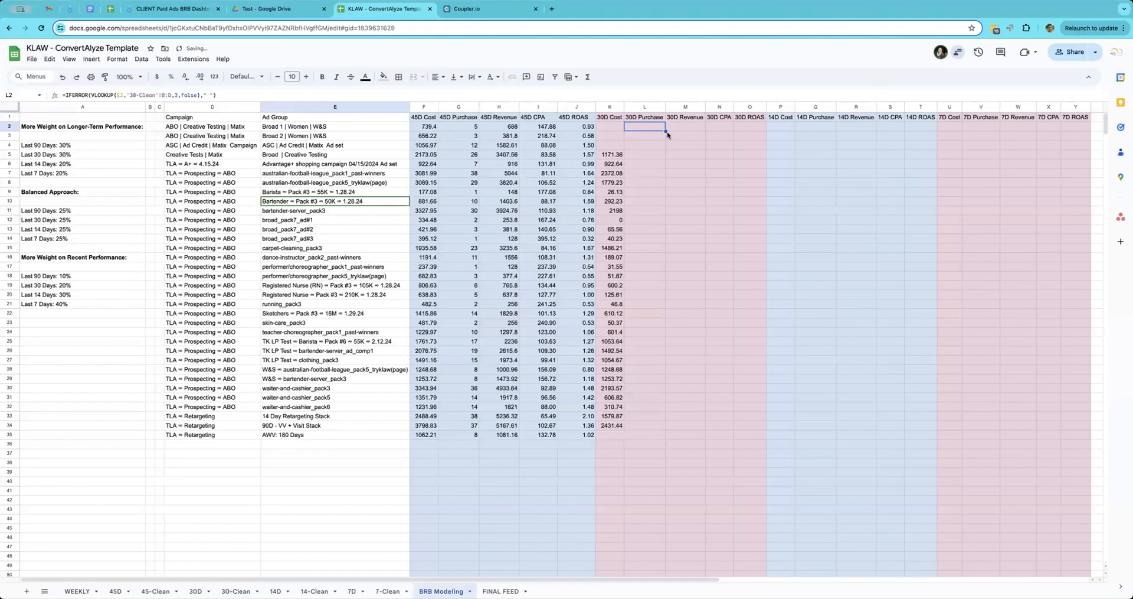
{"action": "double_click", "coordinate": [665, 129]}
{"action": "left_click", "coordinate": [655, 436]}
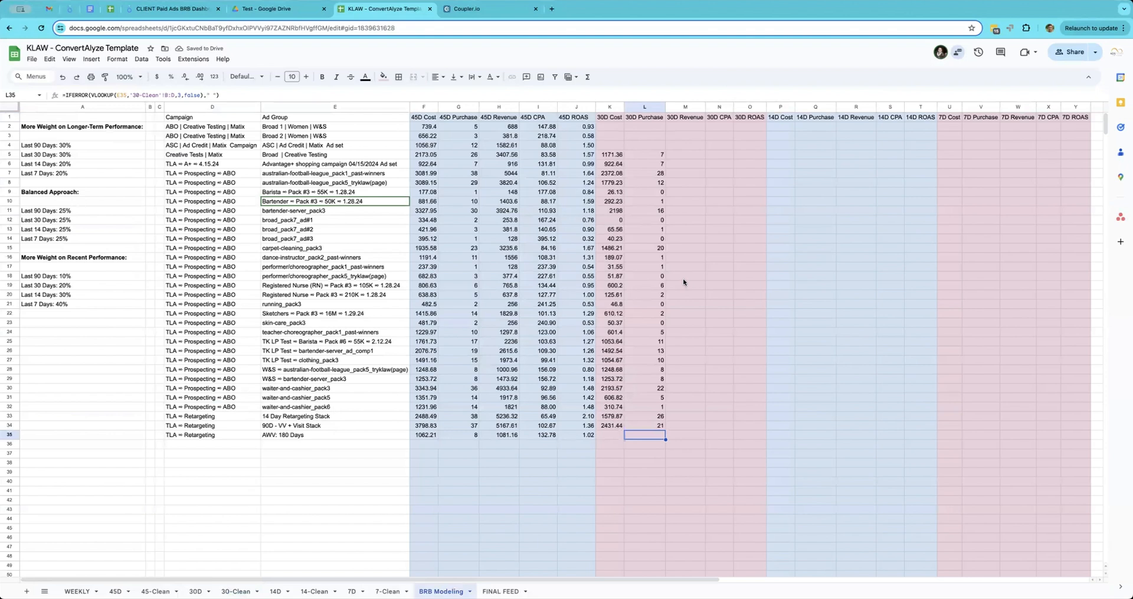
- Begin the 30D Revenue formula in M2 with a VLOOKUP inside IFERROR, using E2 as the search key
{"action": "left_click", "coordinate": [695, 128]}
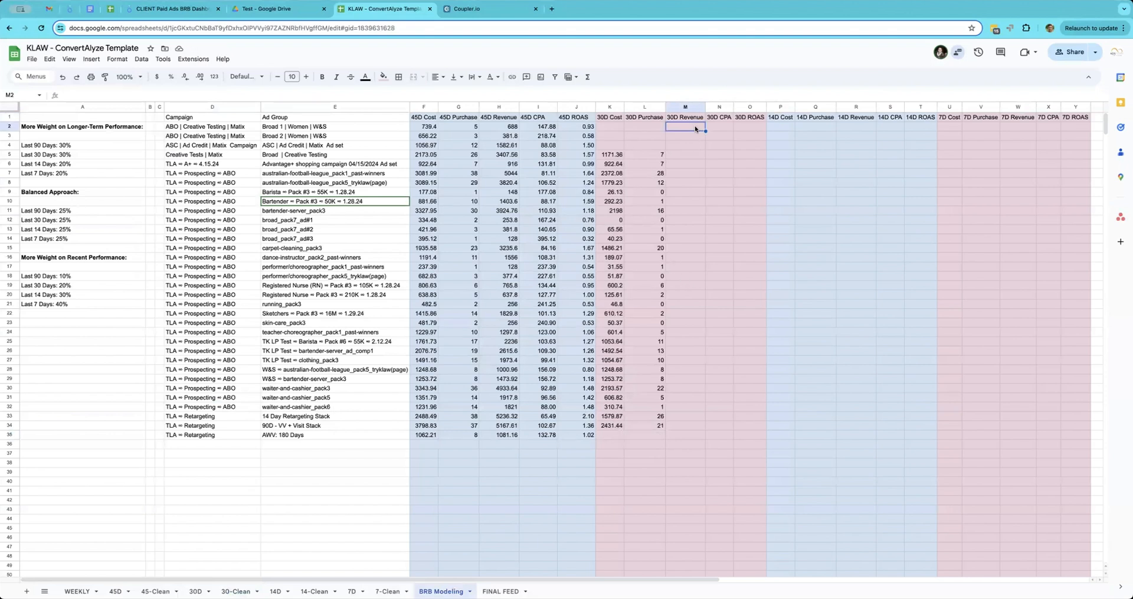
{"action": "type", "text": "=if"}
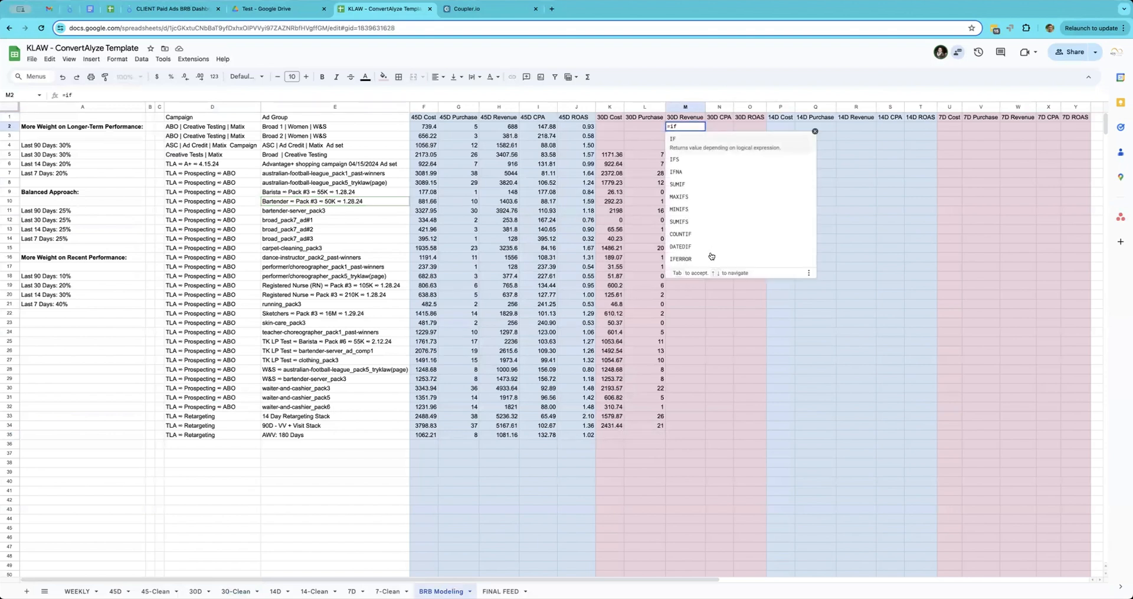
{"action": "left_click", "coordinate": [711, 258]}
{"action": "type", "text": "vl"}
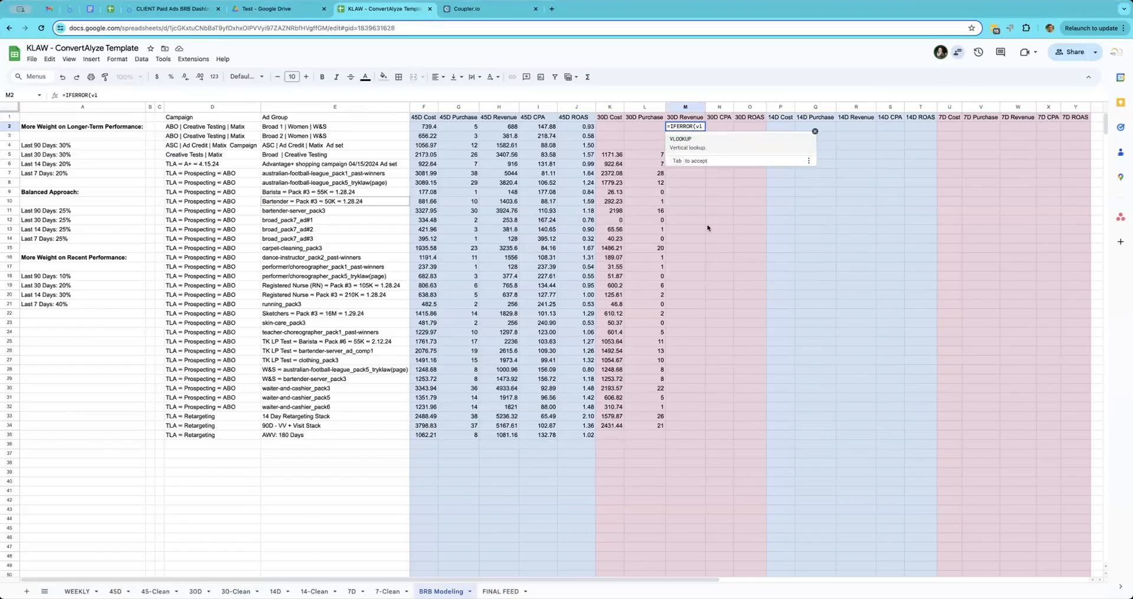
{"action": "key", "text": "Tab"}
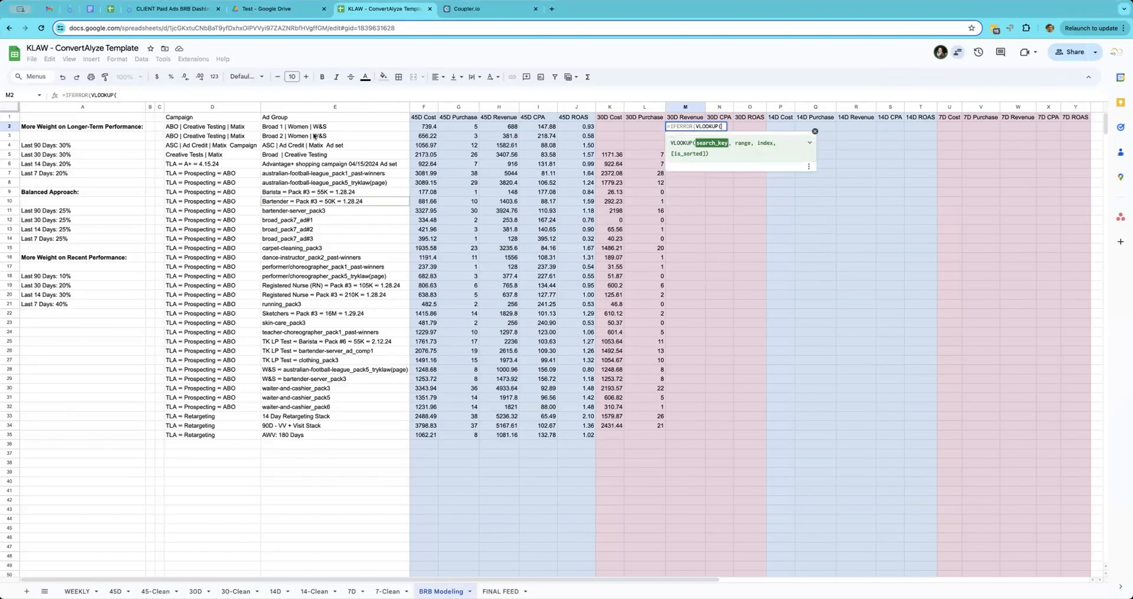
{"action": "left_click", "coordinate": [281, 127]}
{"action": "type", "text": ","}
- Complete the M2 lookup with range '30-Clean'!B:E, index 4, false and " " as the value on error
{"action": "left_click", "coordinate": [236, 591]}
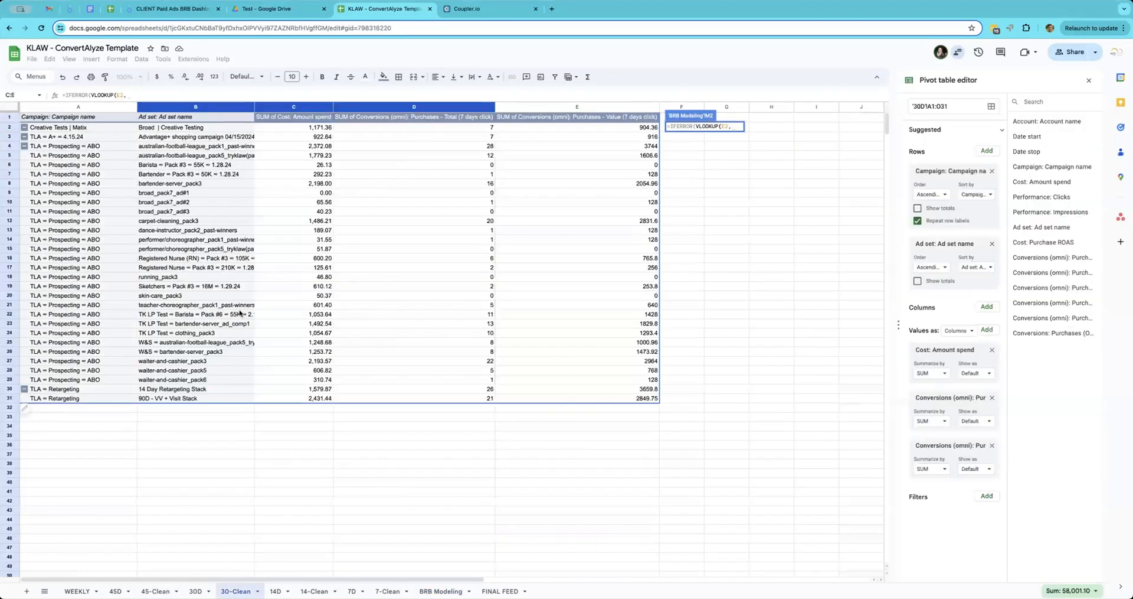
{"action": "left_click_drag", "start_coordinate": [193, 107], "coordinate": [508, 105]}
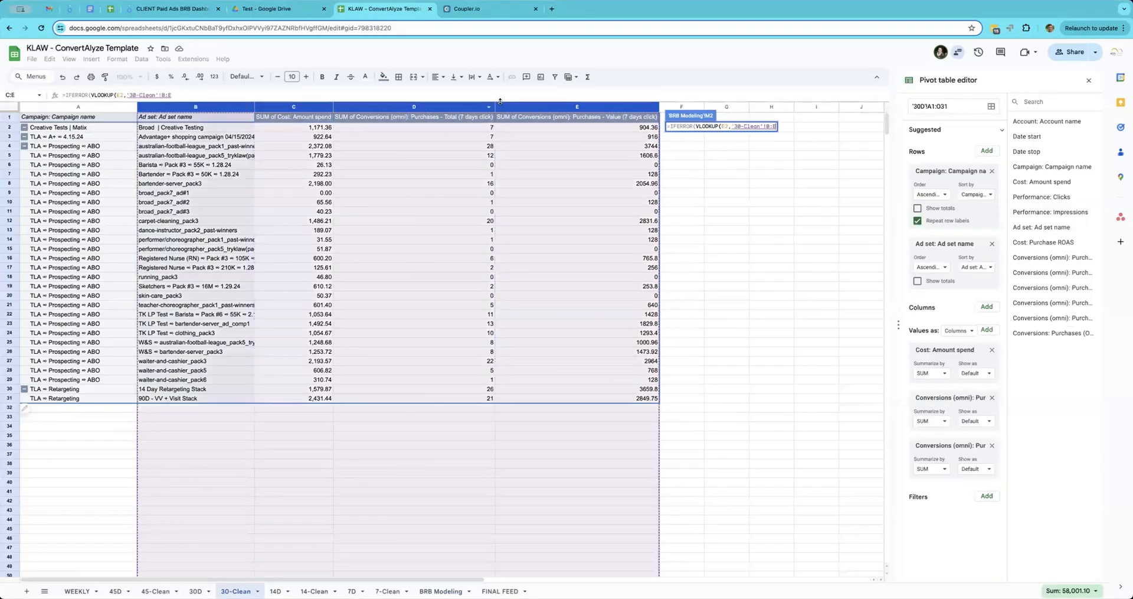
{"action": "type", "text": ",4,fals"}
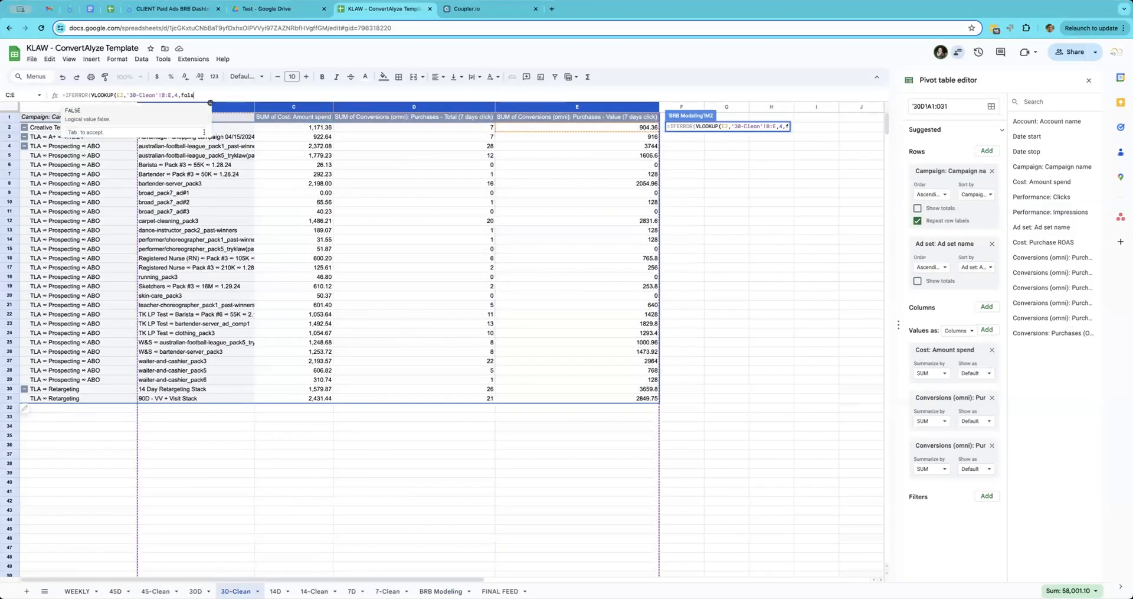
{"action": "type", "text": "e),\" \""}
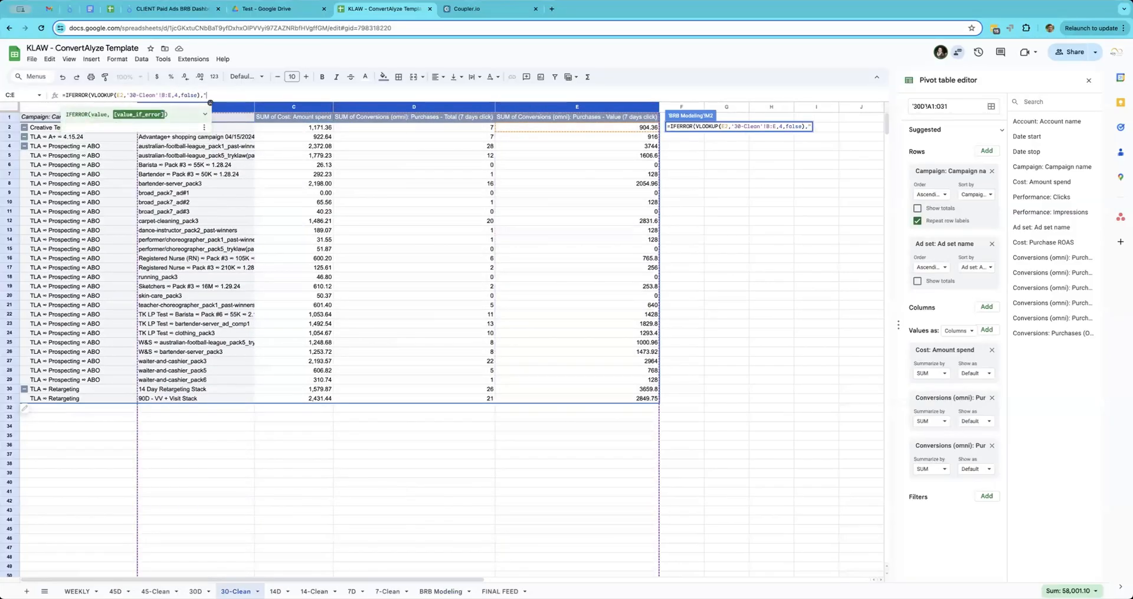
{"action": "type", "text": ")"}
{"action": "key", "text": "Return"}
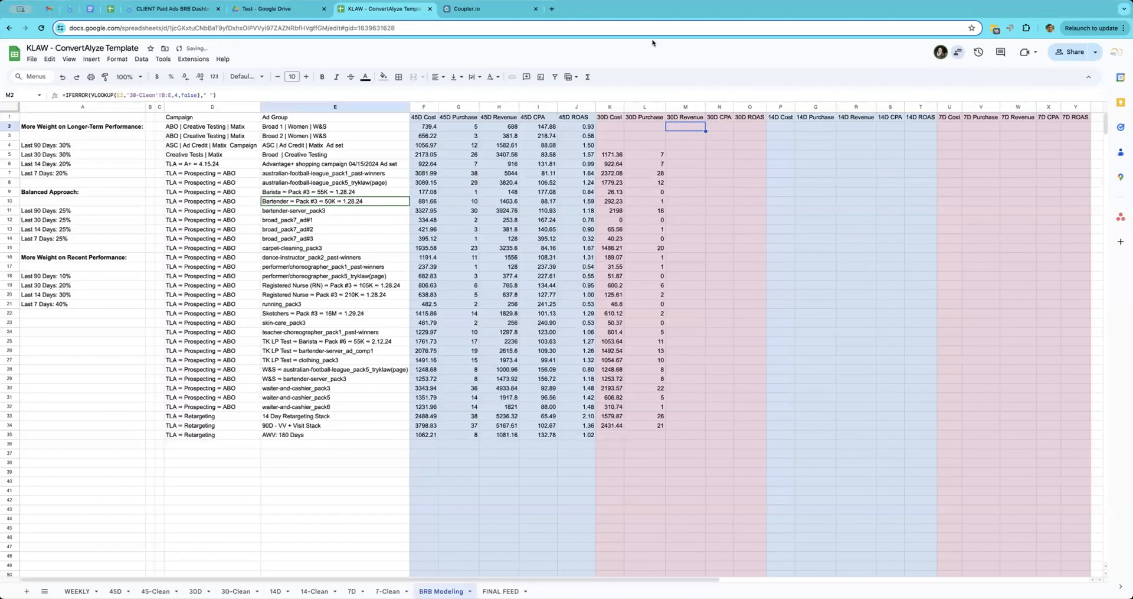
- Fill the M2 lookup formula down the 30D Revenue column to the last ad set row
{"action": "double_click", "coordinate": [706, 130]}
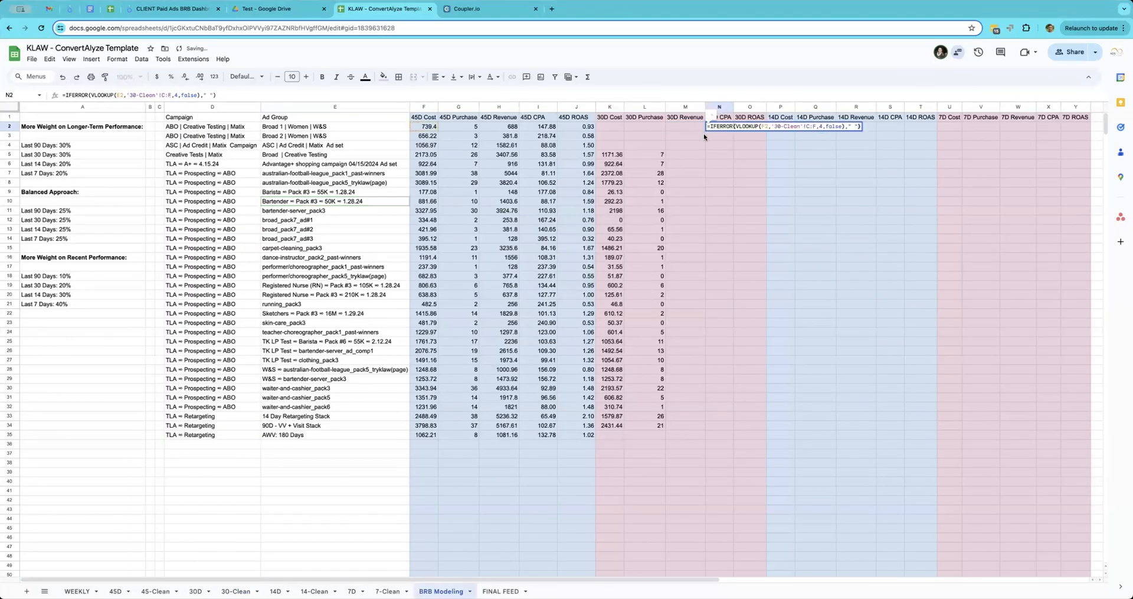
{"action": "left_click", "coordinate": [686, 119]}
{"action": "left_click", "coordinate": [698, 129]}
{"action": "double_click", "coordinate": [705, 129]}
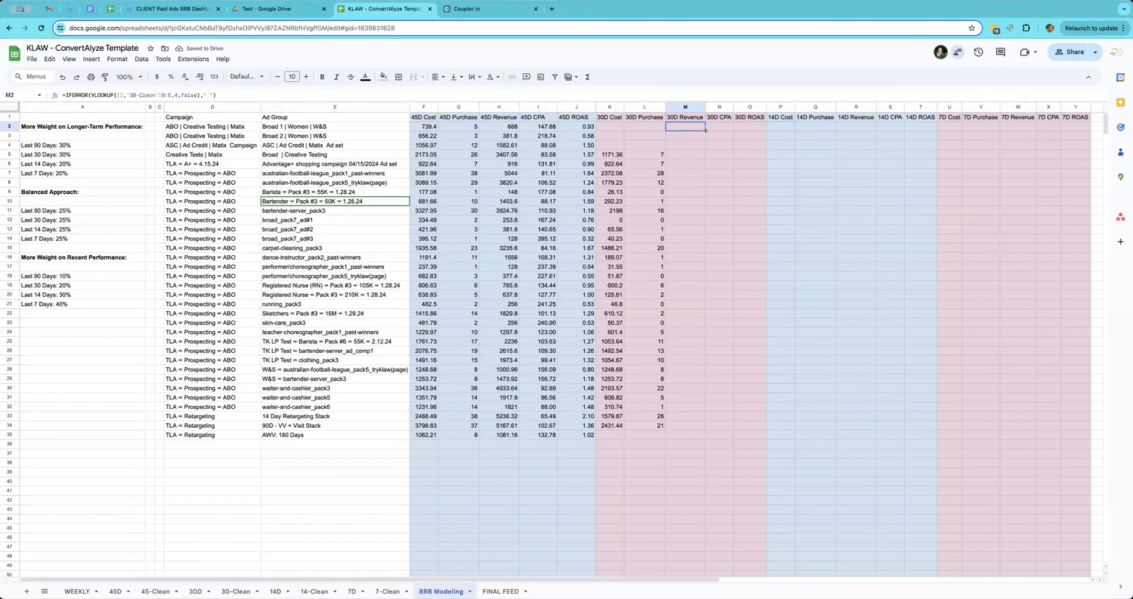
- Calculate 30D CPA in N2 as K2/L2 inside IFERROR with " " on error, and fill it down to row 35
{"action": "left_click", "coordinate": [722, 128]}
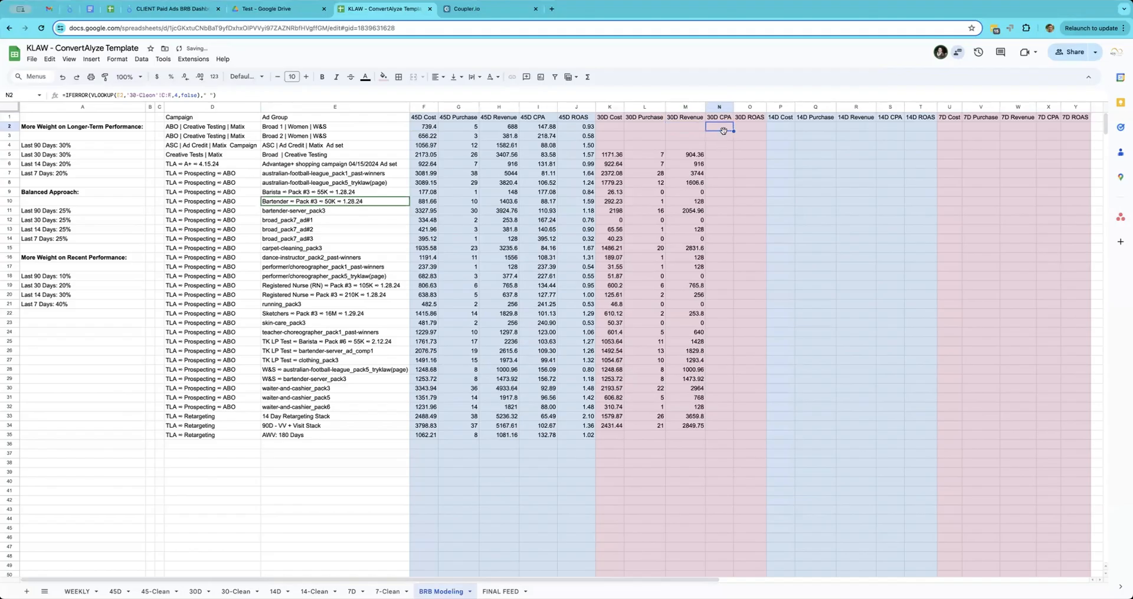
{"action": "type", "text": "=if"}
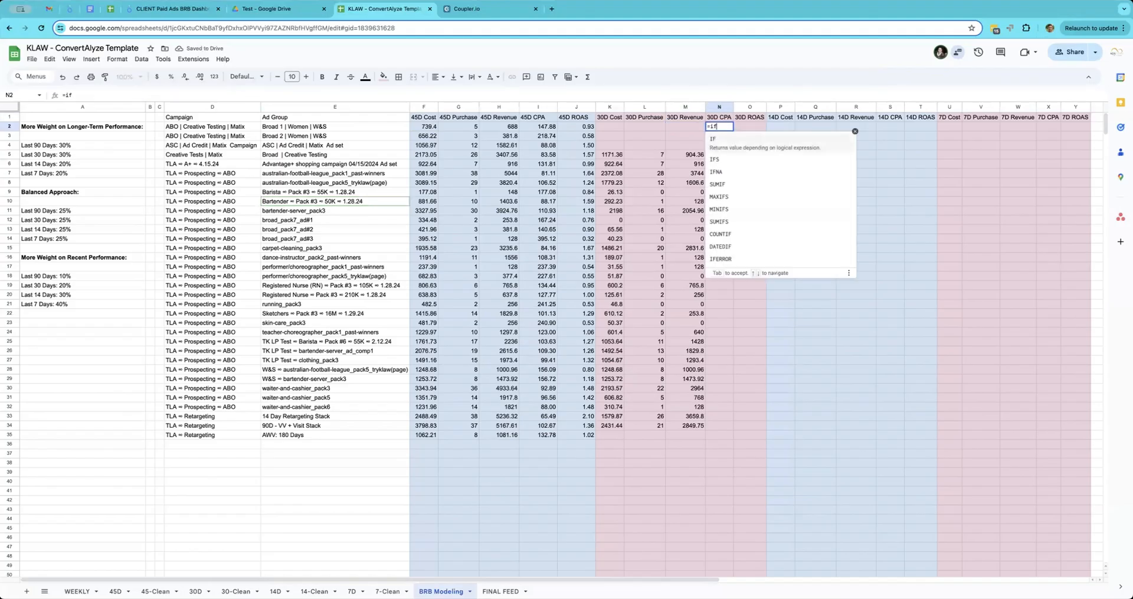
{"action": "left_click", "coordinate": [757, 255]}
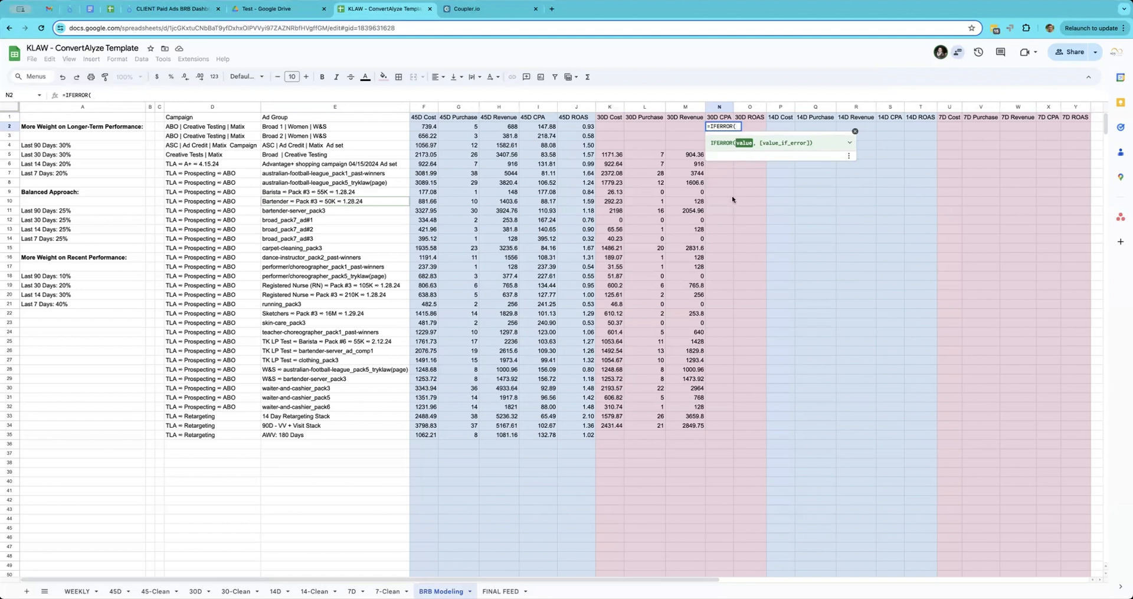
{"action": "left_click", "coordinate": [616, 127]}
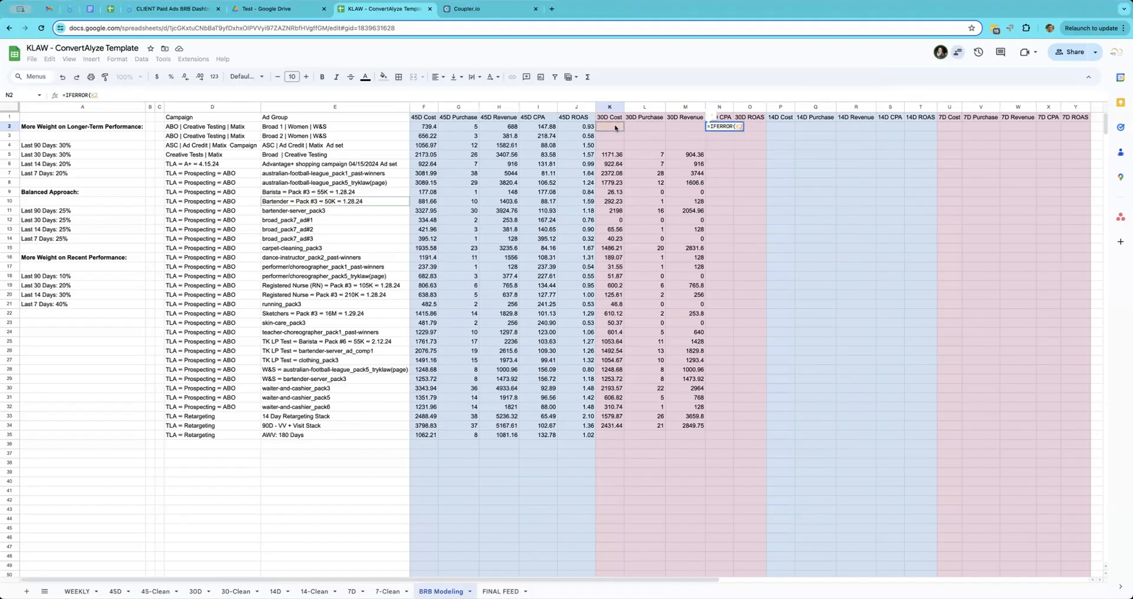
{"action": "type", "text": "/"}
{"action": "left_click", "coordinate": [660, 128]}
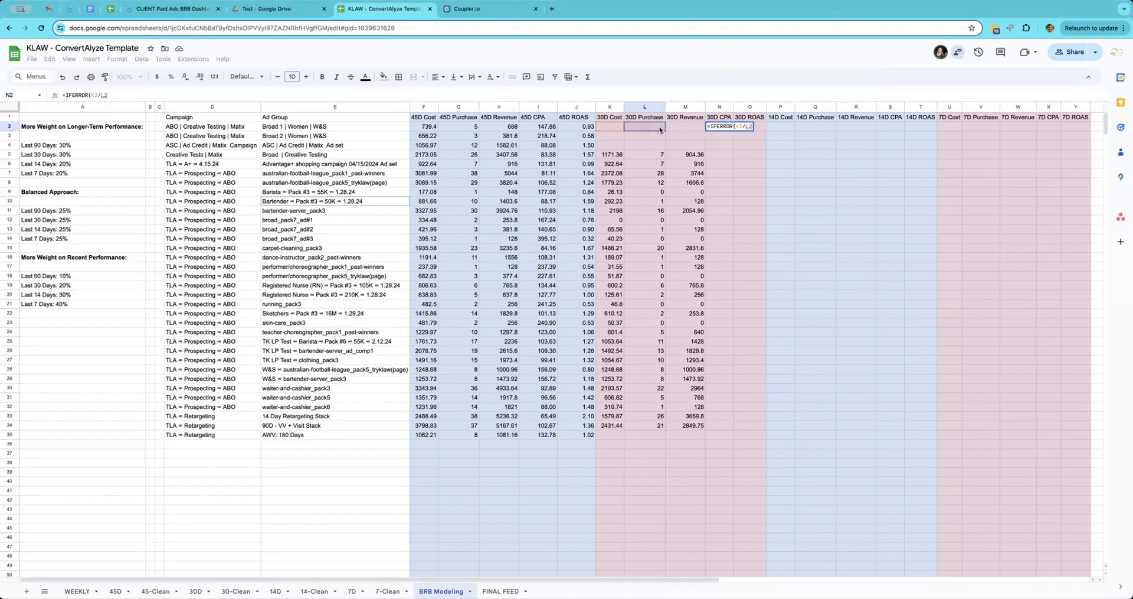
{"action": "type", "text": ",\""}
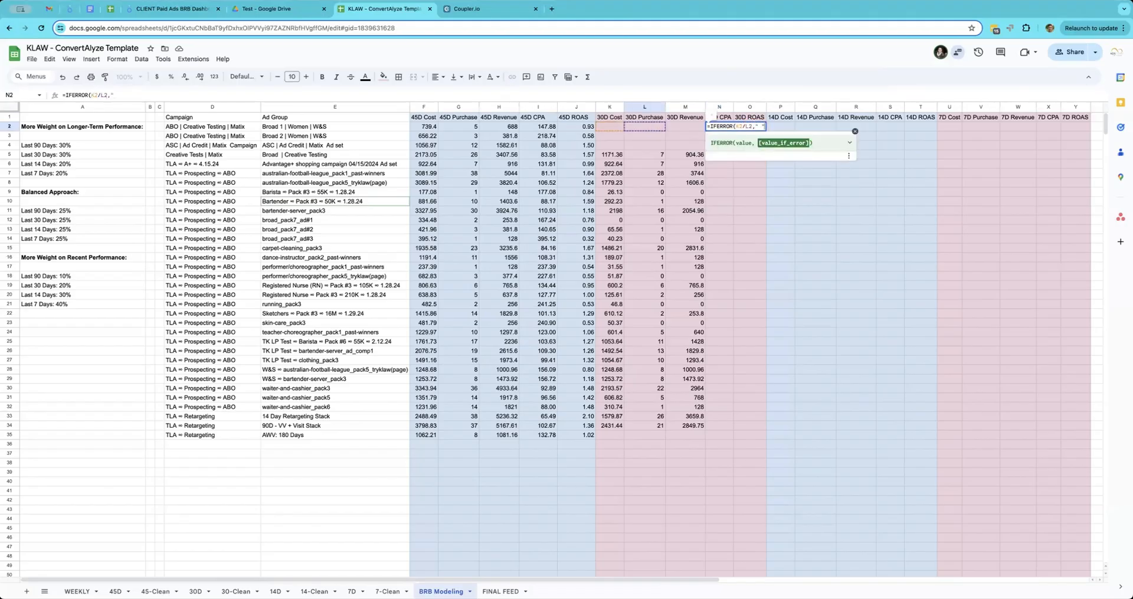
{"action": "key", "text": "Return"}
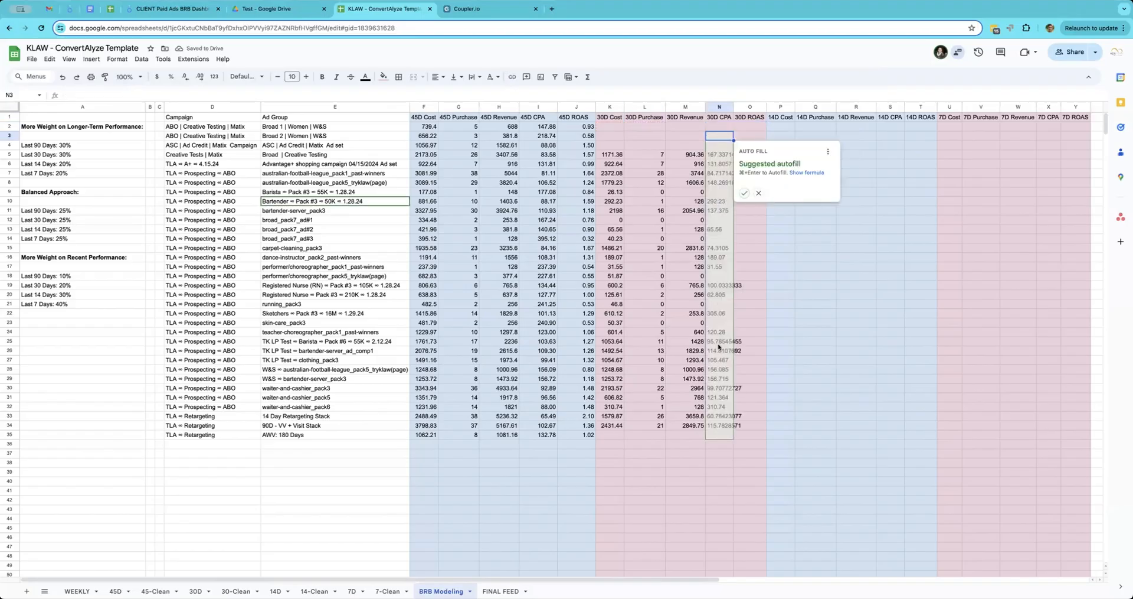
{"action": "left_click", "coordinate": [745, 193]}
- Calculate 30D ROAS in O2 as M2/K2 inside IFERROR with " " on error, and fill it down to row 35
{"action": "left_click", "coordinate": [748, 126]}
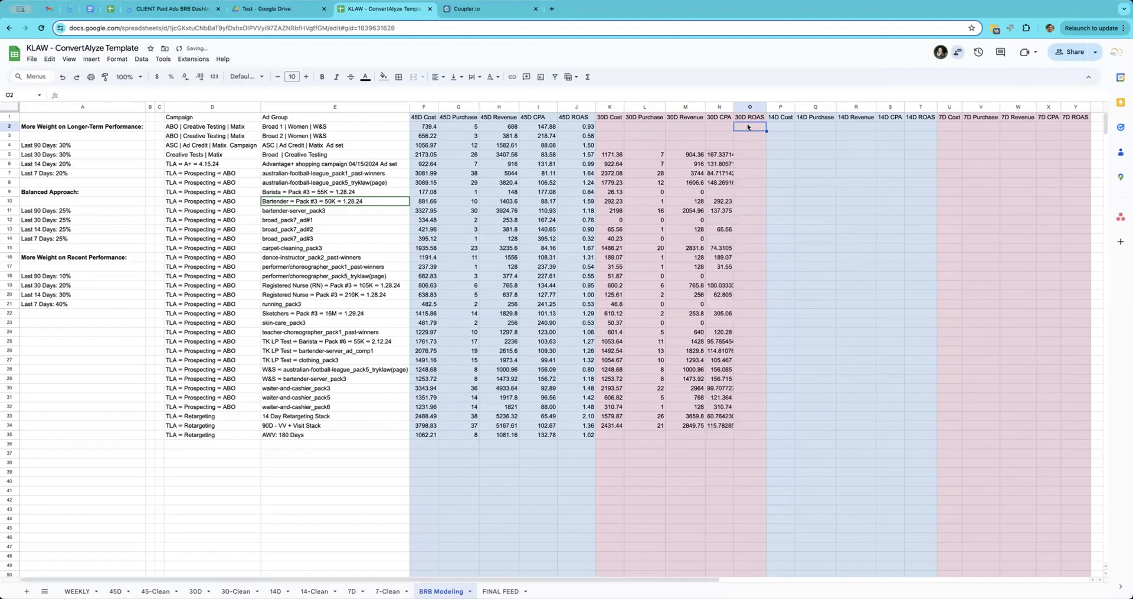
{"action": "type", "text": "=if"}
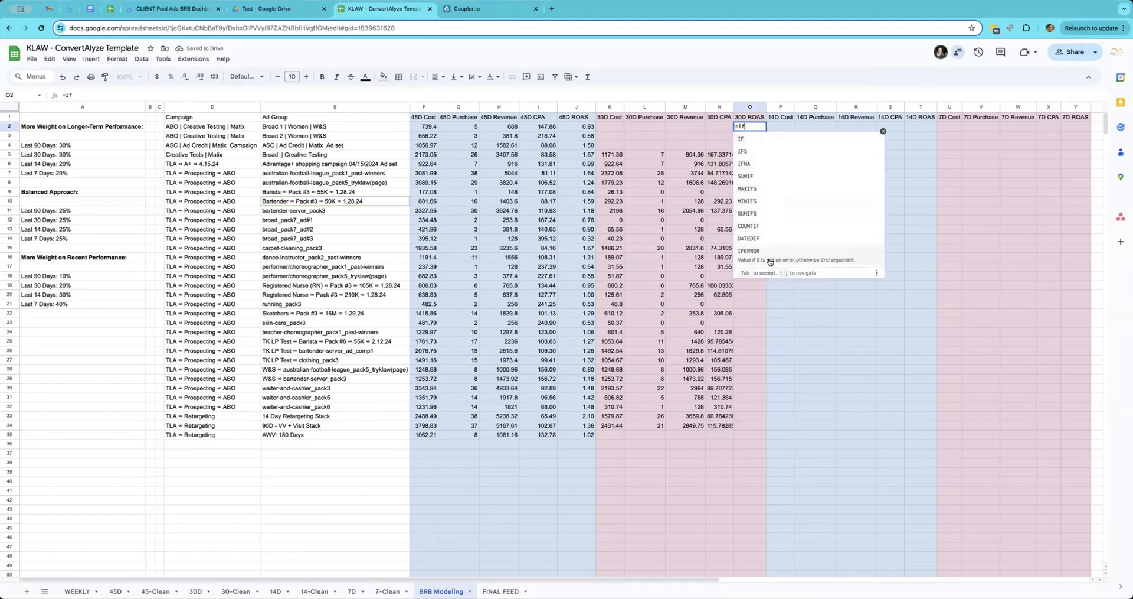
{"action": "left_click", "coordinate": [770, 262]}
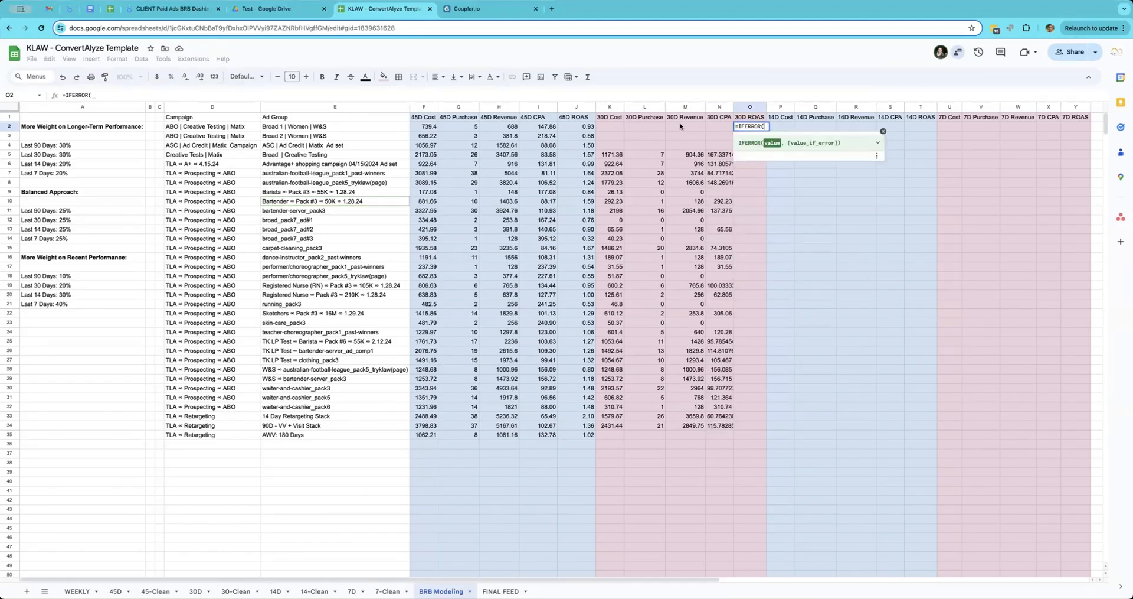
{"action": "left_click", "coordinate": [684, 126]}
{"action": "type", "text": "/"}
{"action": "left_click", "coordinate": [610, 125]}
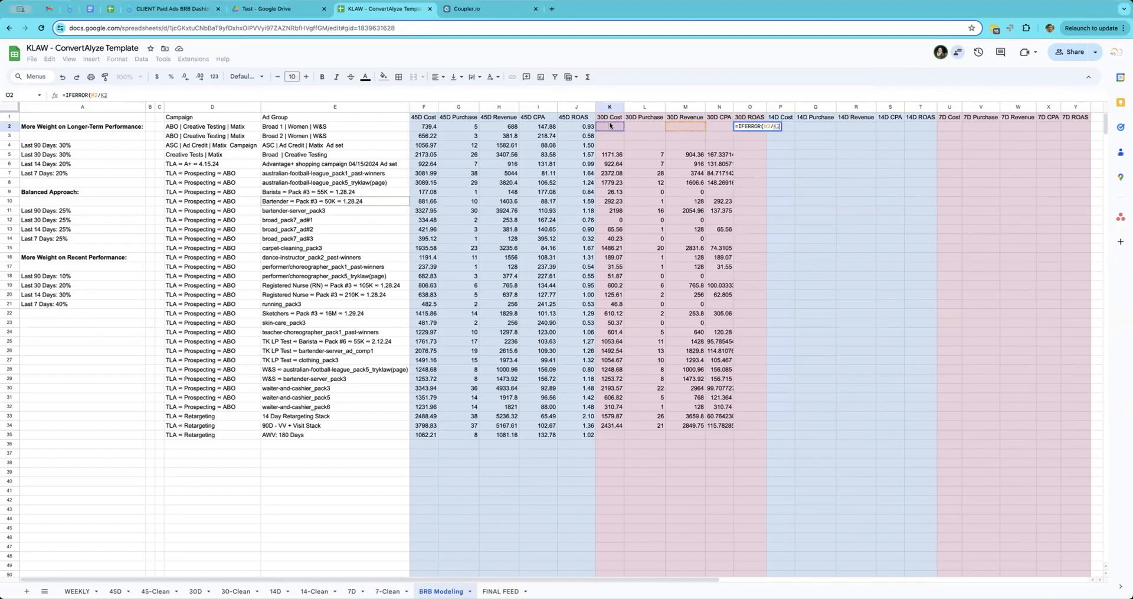
{"action": "type", "text": ",\" \")"}
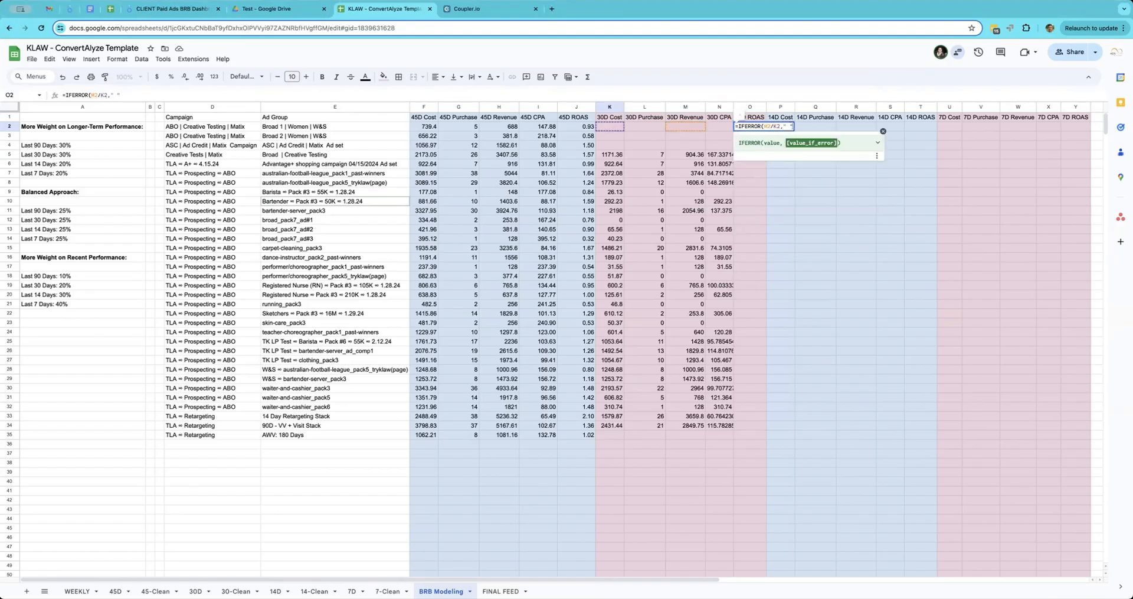
{"action": "key", "text": "Return"}
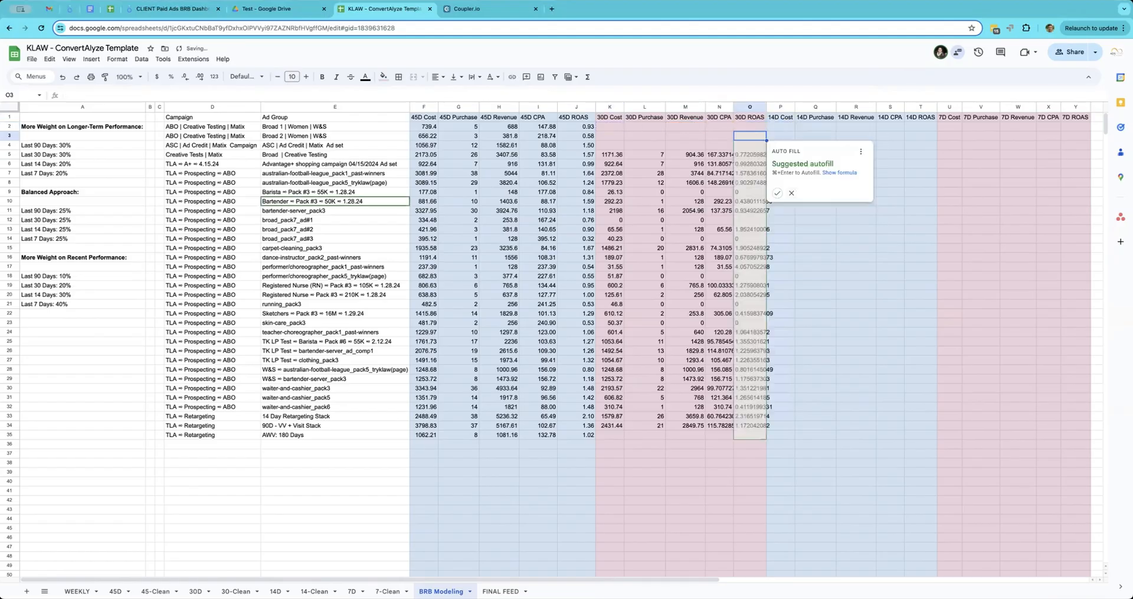
{"action": "left_click", "coordinate": [778, 194]}
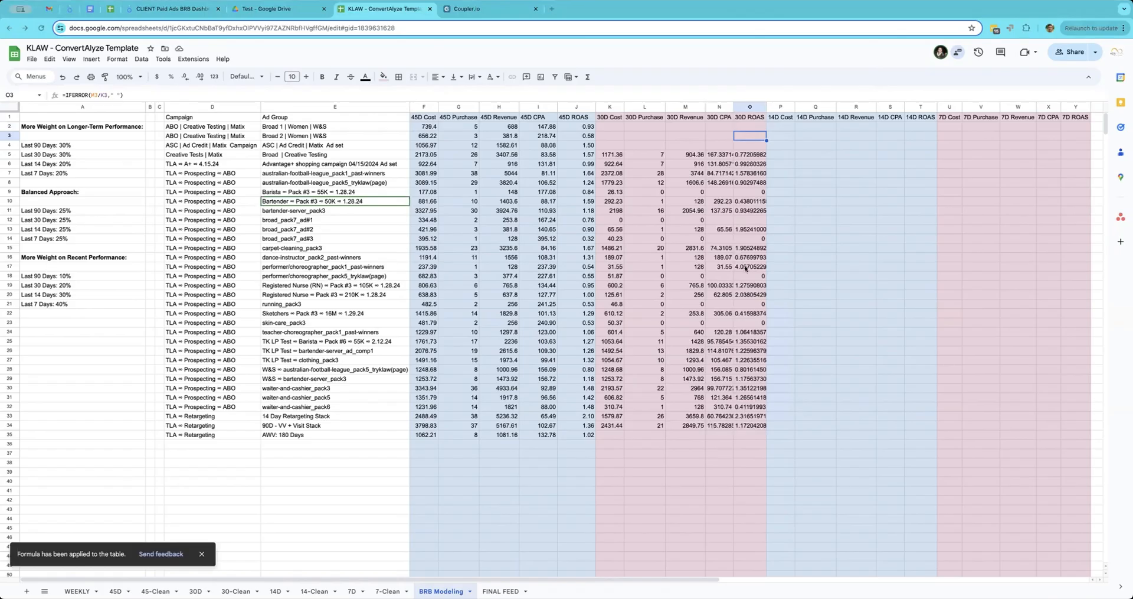
- Begin the 14D Cost formula in P2 with a VLOOKUP inside IFERROR, using E2 as the search key
{"action": "left_click", "coordinate": [778, 130]}
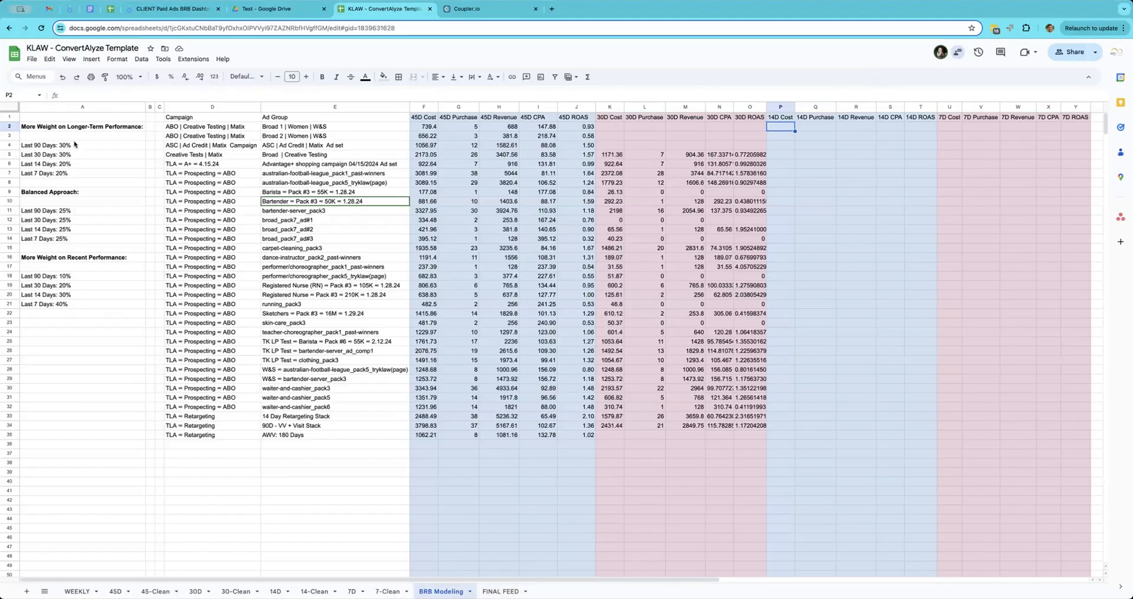
{"action": "left_click_drag", "start_coordinate": [80, 129], "coordinate": [98, 332]}
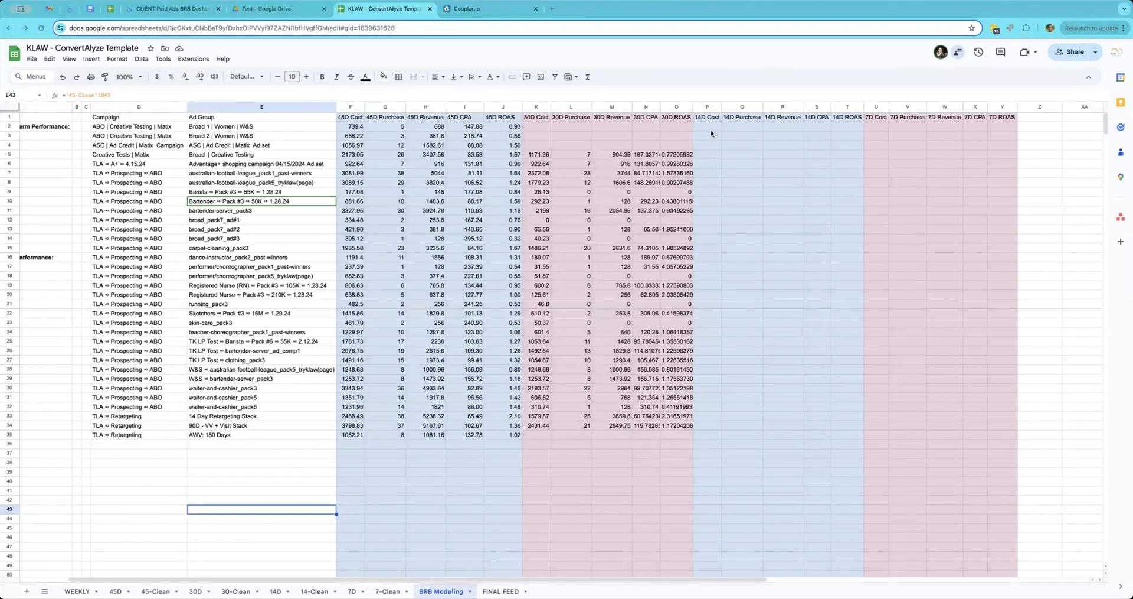
{"action": "left_click", "coordinate": [710, 128]}
{"action": "type", "text": "=iferr"}
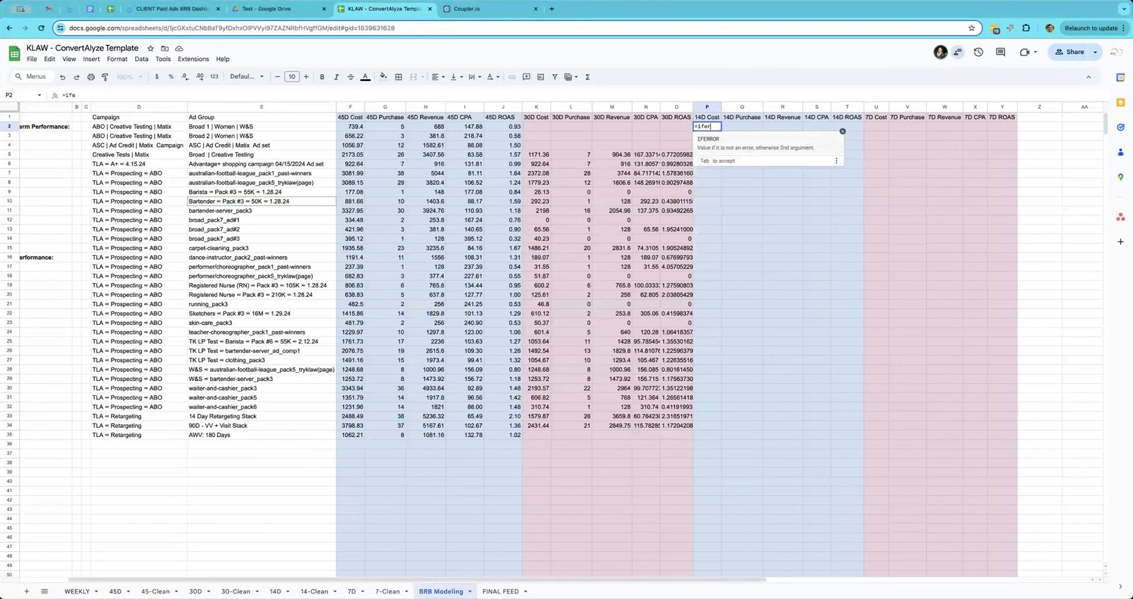
{"action": "left_click", "coordinate": [716, 139]}
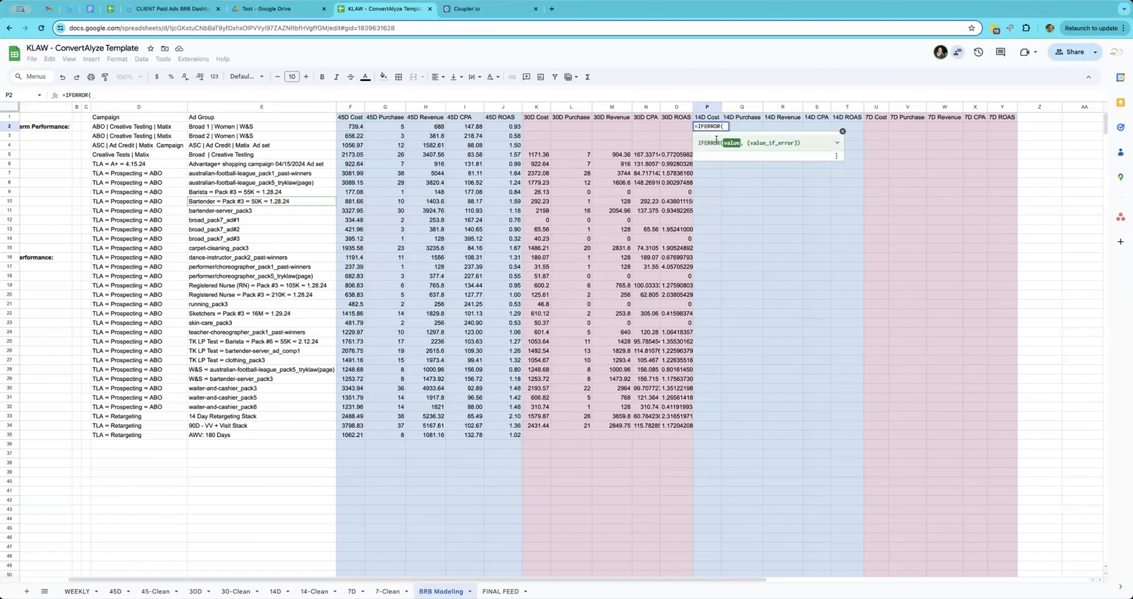
{"action": "type", "text": "vl"}
{"action": "left_click", "coordinate": [718, 143]}
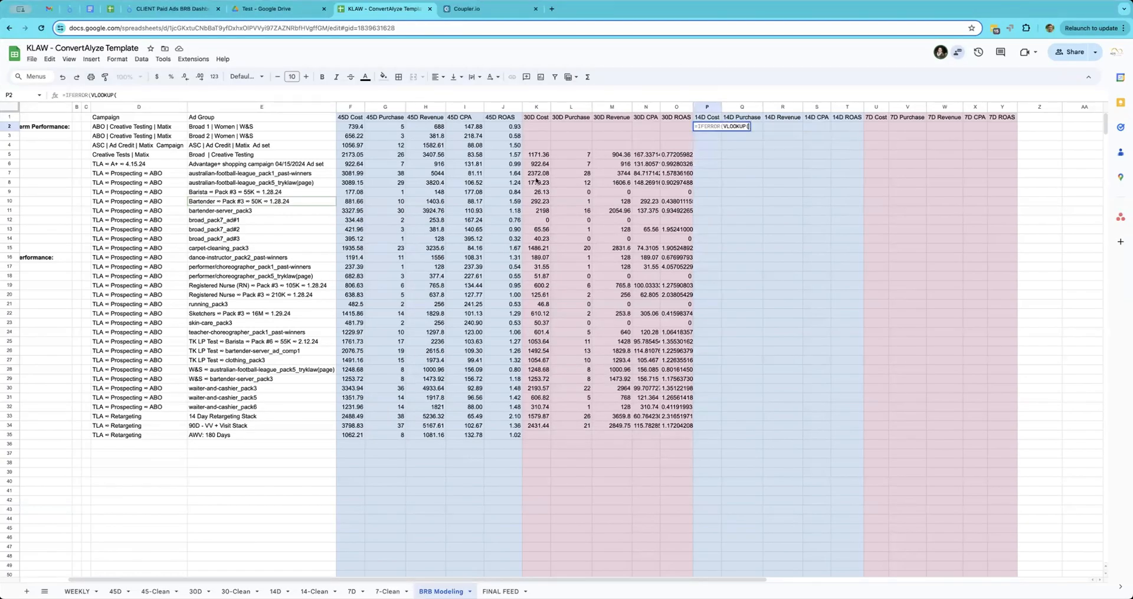
{"action": "left_click", "coordinate": [299, 129]}
{"action": "type", "text": ","}
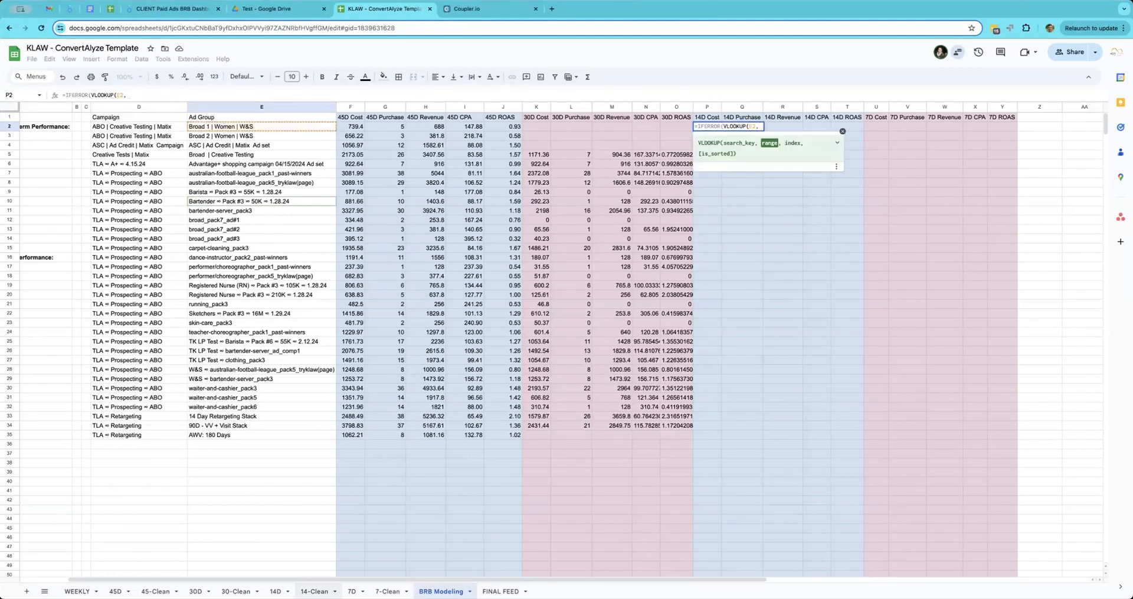
- Complete the P2 lookup with range '14-Clean'!B:C, index 2, false and " " on error, and fill it down the 14D Cost column
{"action": "left_click", "coordinate": [315, 591]}
{"action": "left_click_drag", "start_coordinate": [186, 107], "coordinate": [268, 95]}
{"action": "type", "text": ",2,false"}
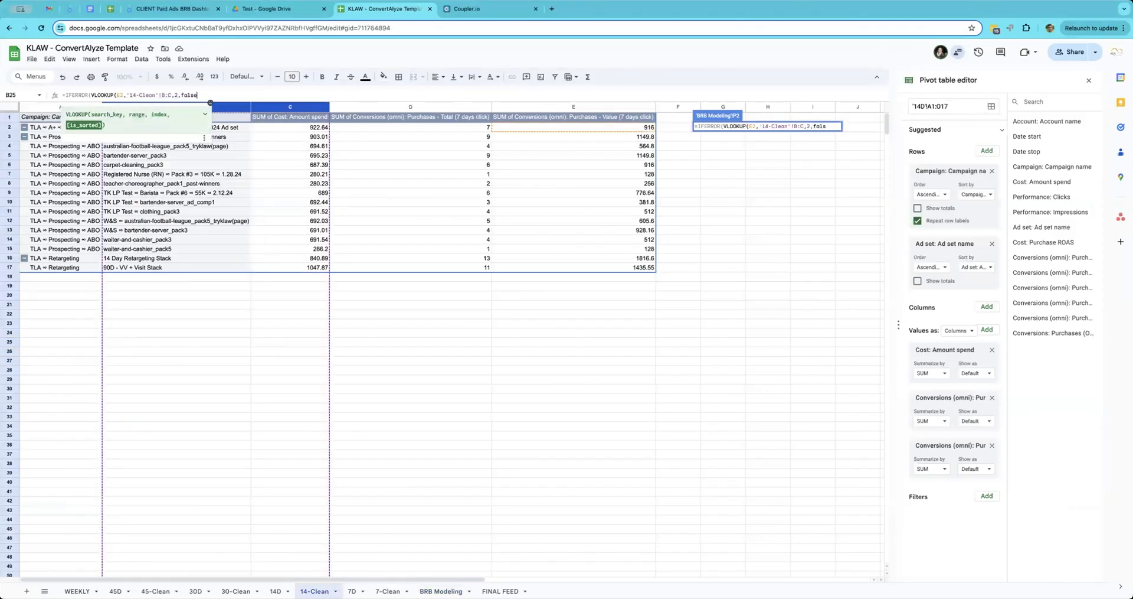
{"action": "type", "text": "),"}
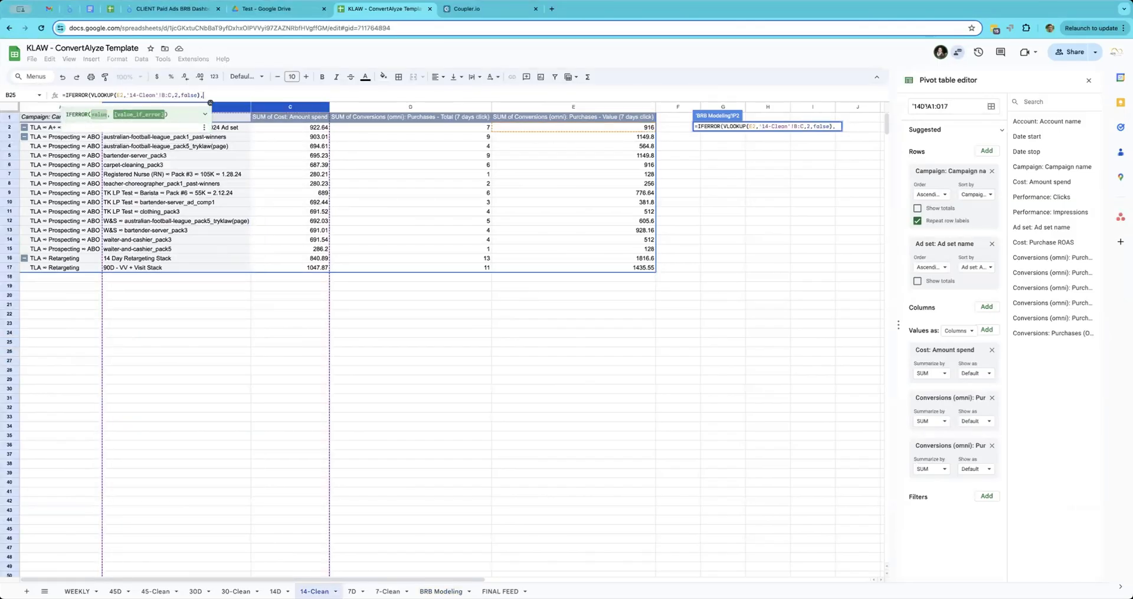
{"action": "type", "text": "\" \")"}
{"action": "key", "text": "Return"}
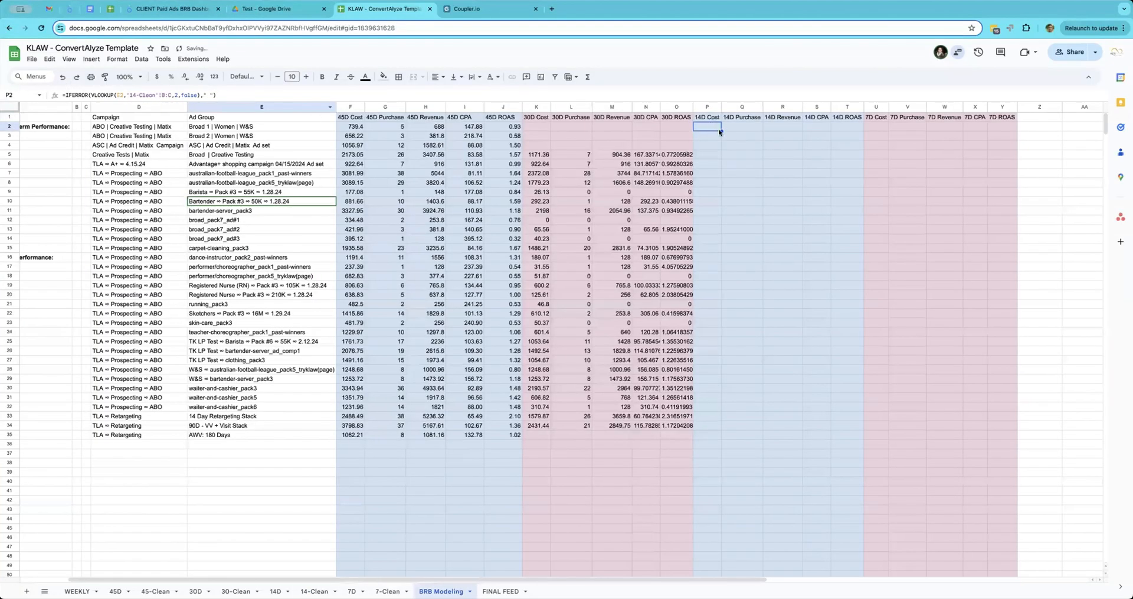
{"action": "left_click_drag", "start_coordinate": [721, 131], "coordinate": [742, 128]}
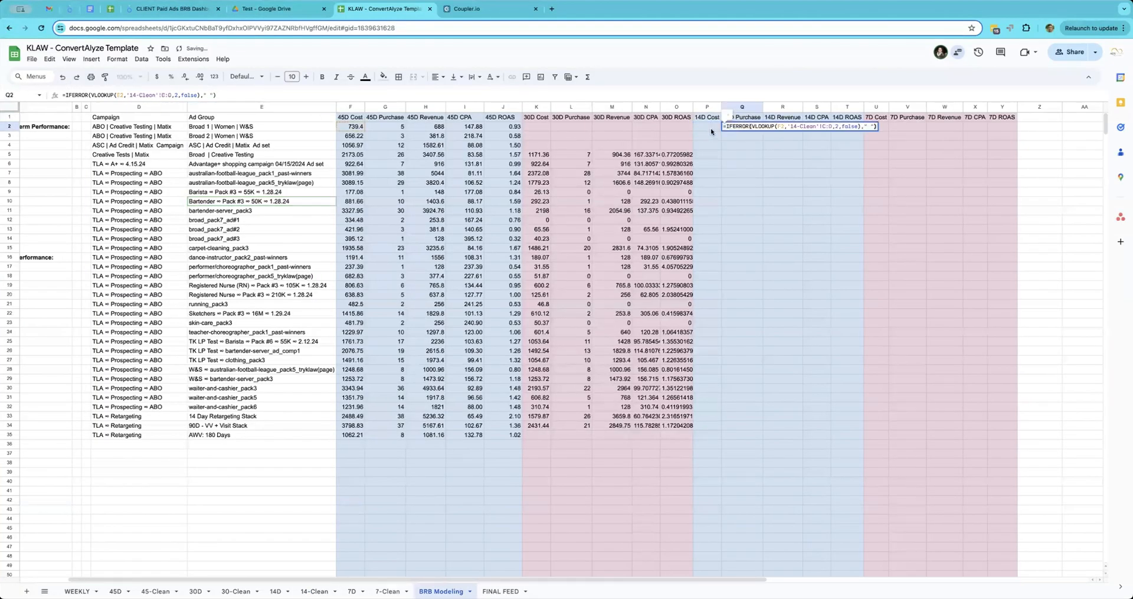
{"action": "key", "text": "ctrl+z"}
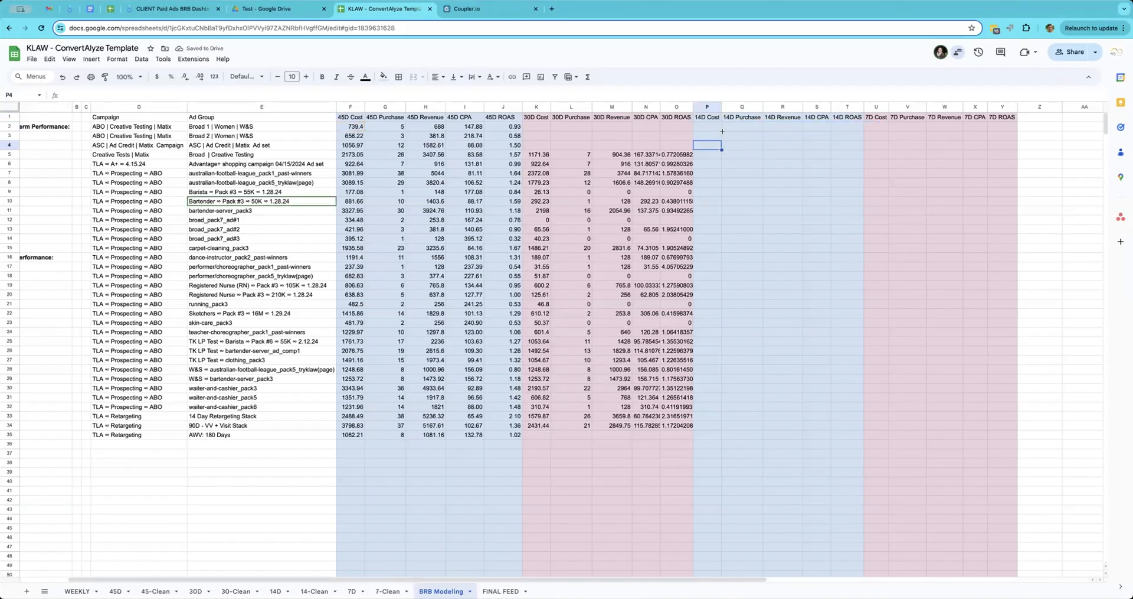
- Look up 14D Purchase in Q2 with IFERROR(VLOOKUP(E2,'14-Clean'!B:D,3,false)," ") and fill it down the column
{"action": "left_click", "coordinate": [737, 132]}
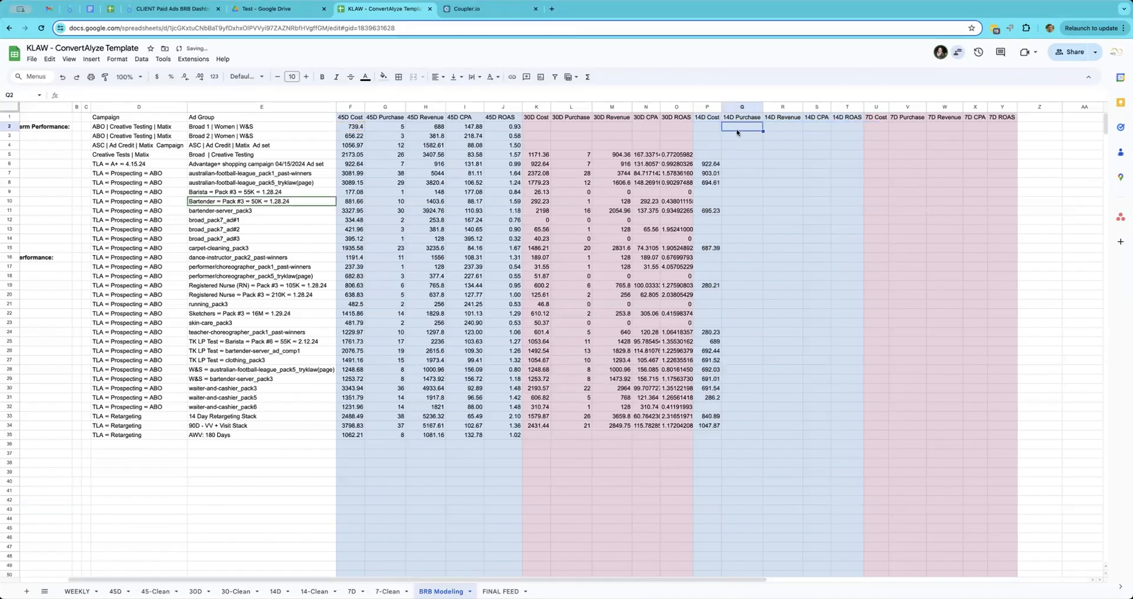
{"action": "type", "text": "=if"}
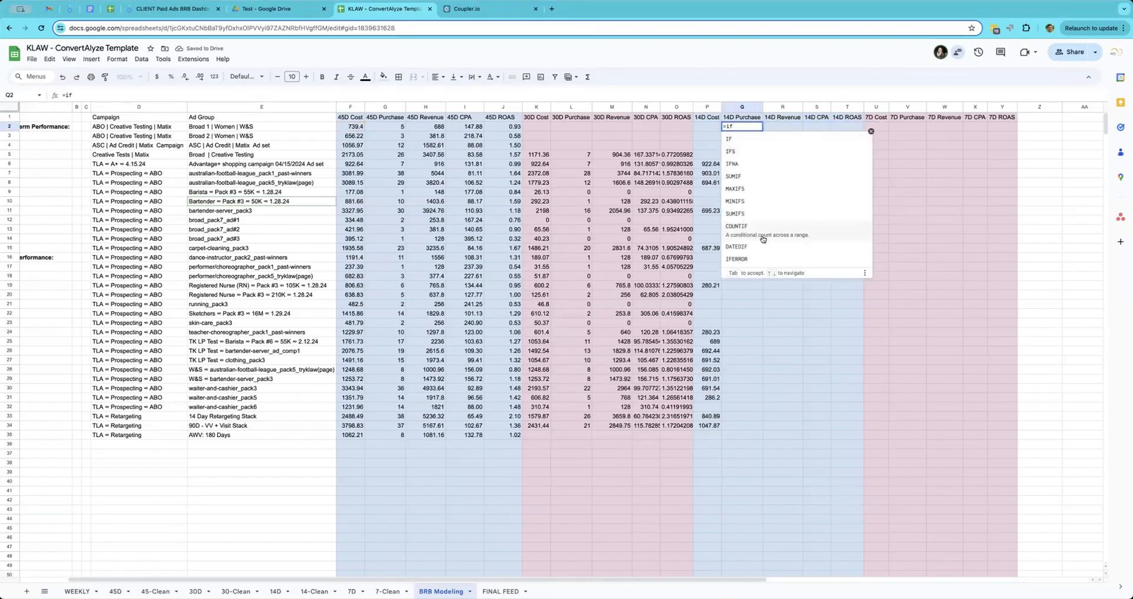
{"action": "left_click", "coordinate": [760, 260]}
{"action": "type", "text": "vl"}
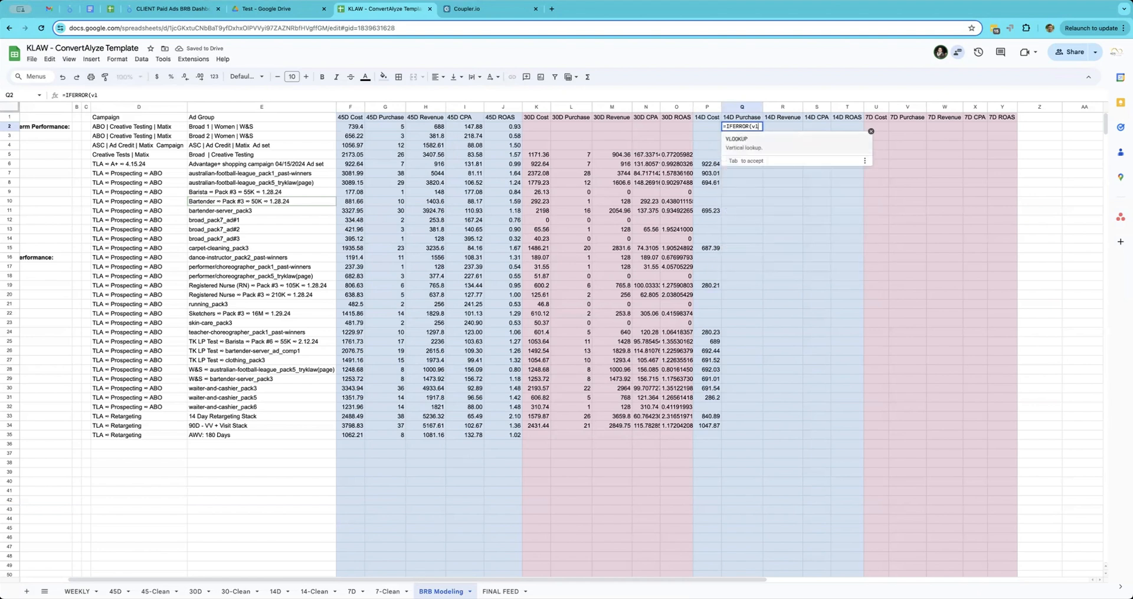
{"action": "left_click", "coordinate": [760, 147]}
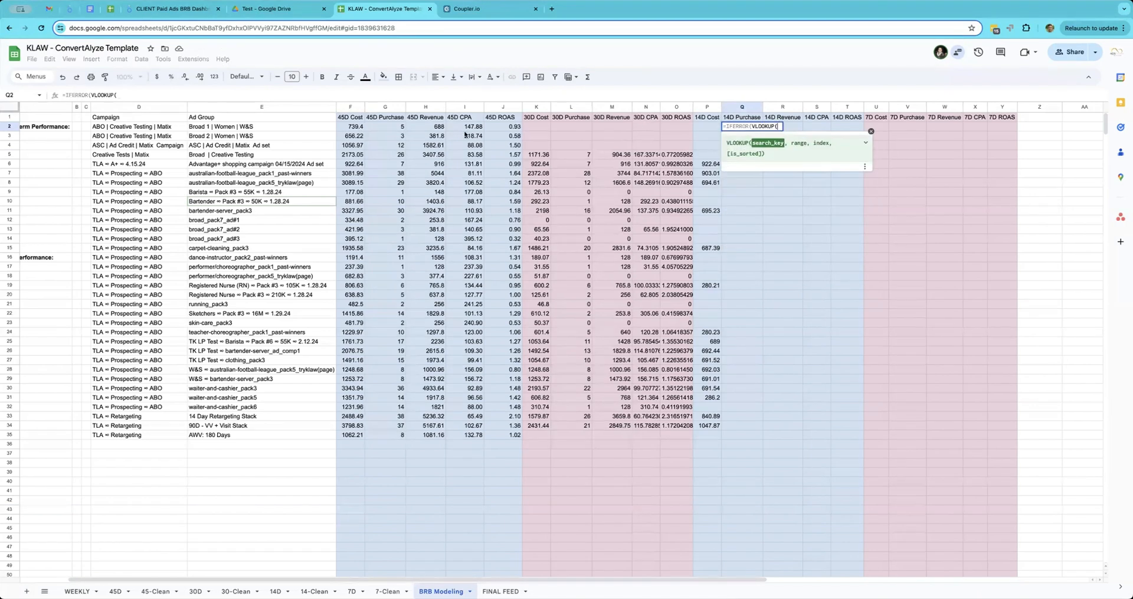
{"action": "left_click", "coordinate": [299, 128]}
{"action": "type", "text": ","}
{"action": "left_click", "coordinate": [315, 591]}
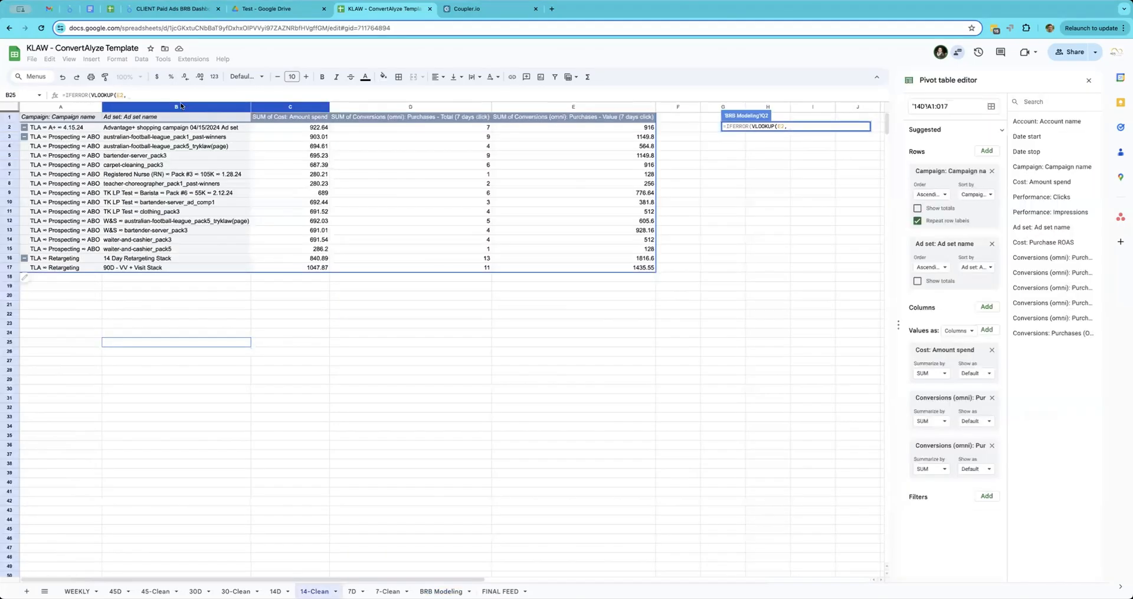
{"action": "left_click_drag", "start_coordinate": [164, 106], "coordinate": [331, 100]}
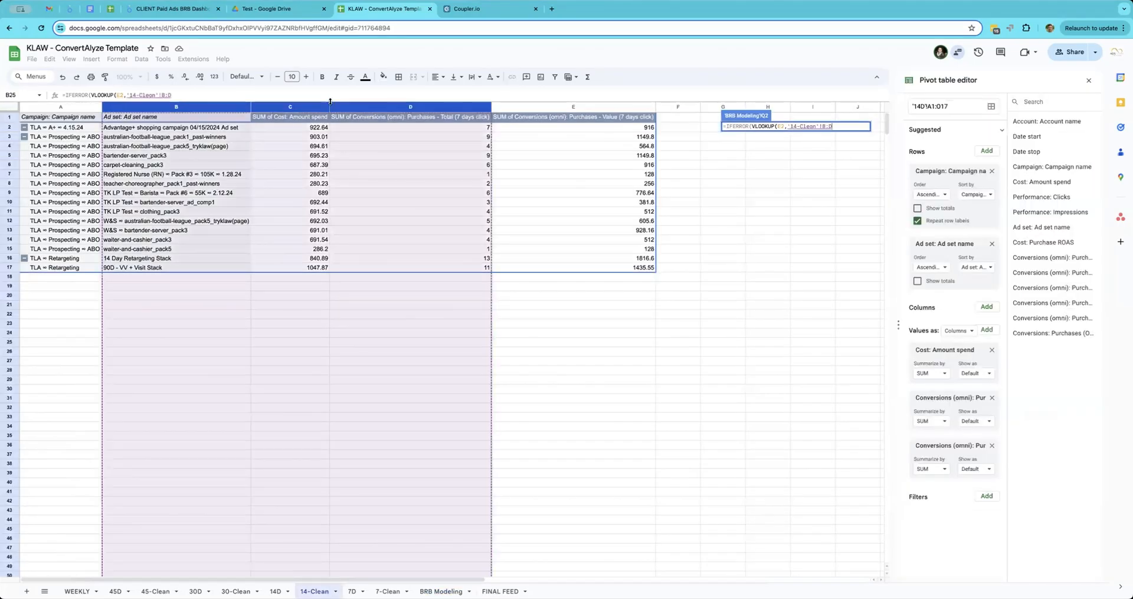
{"action": "type", "text": ",3,fals"}
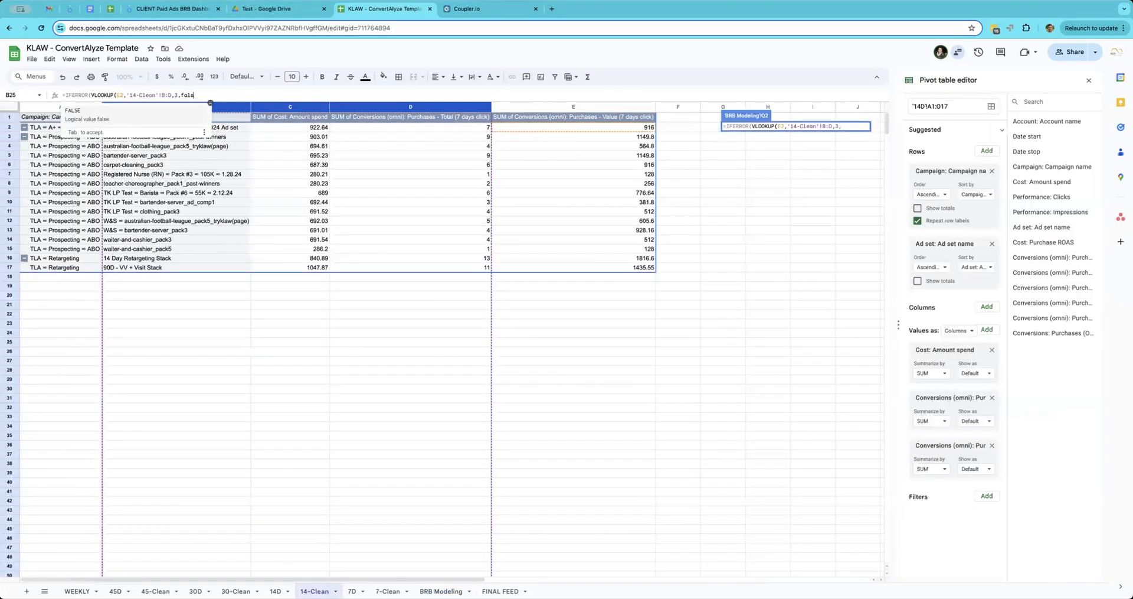
{"action": "type", "text": "e),\" \")"}
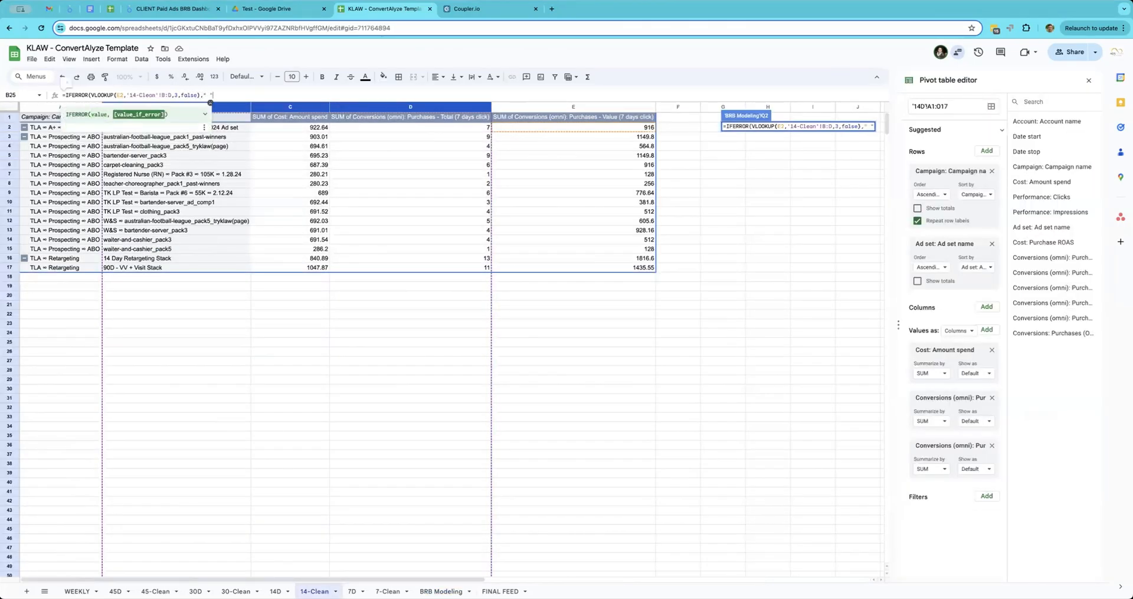
{"action": "key", "text": "Return"}
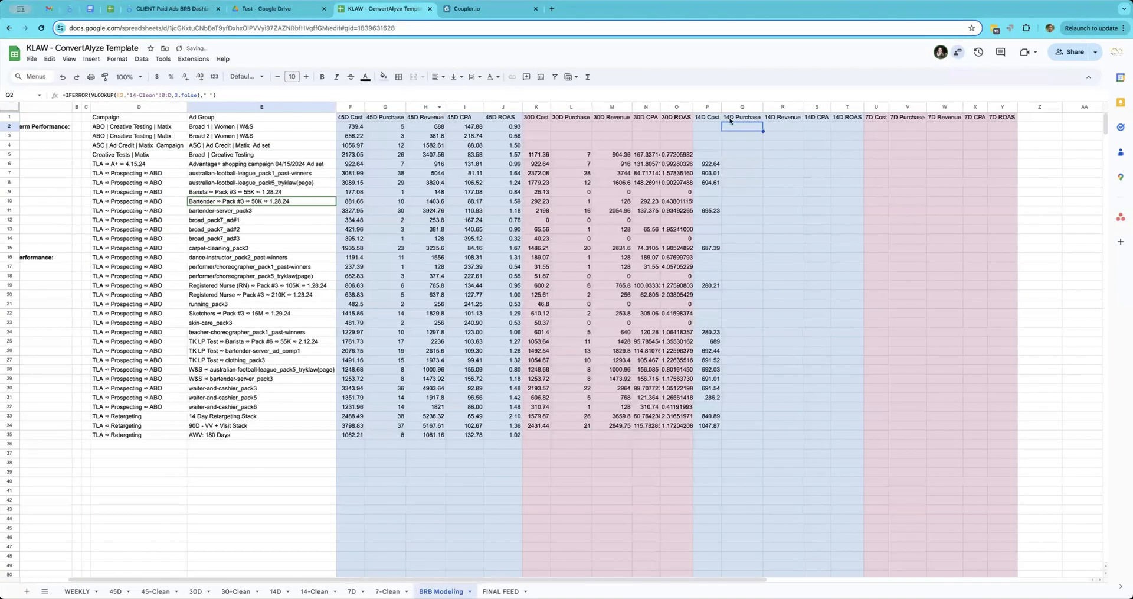
{"action": "left_click", "coordinate": [762, 131]}
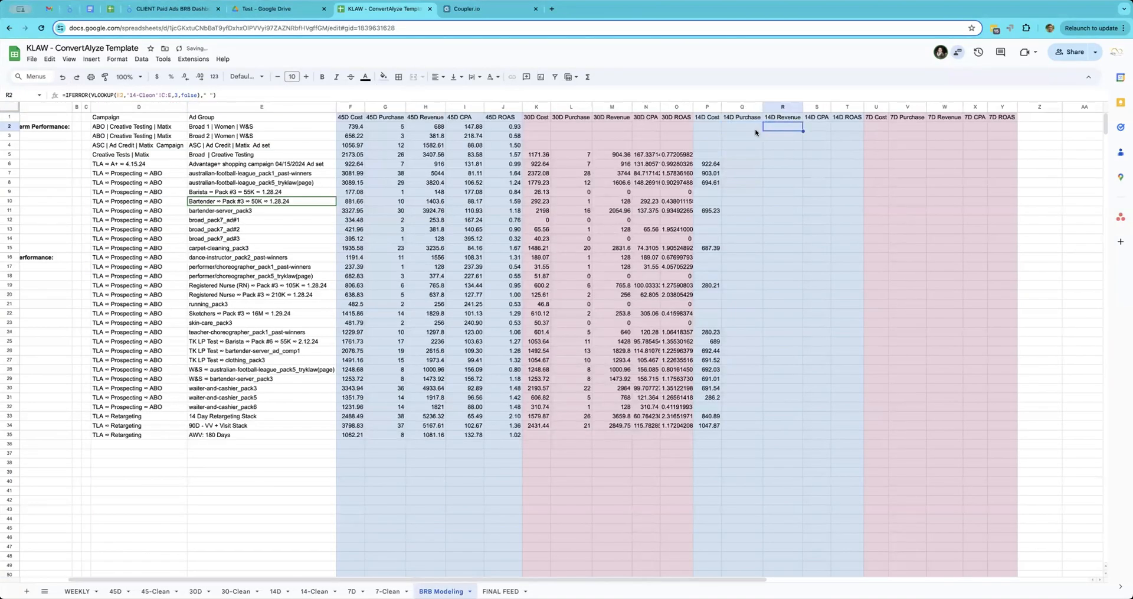
{"action": "left_click", "coordinate": [758, 131]}
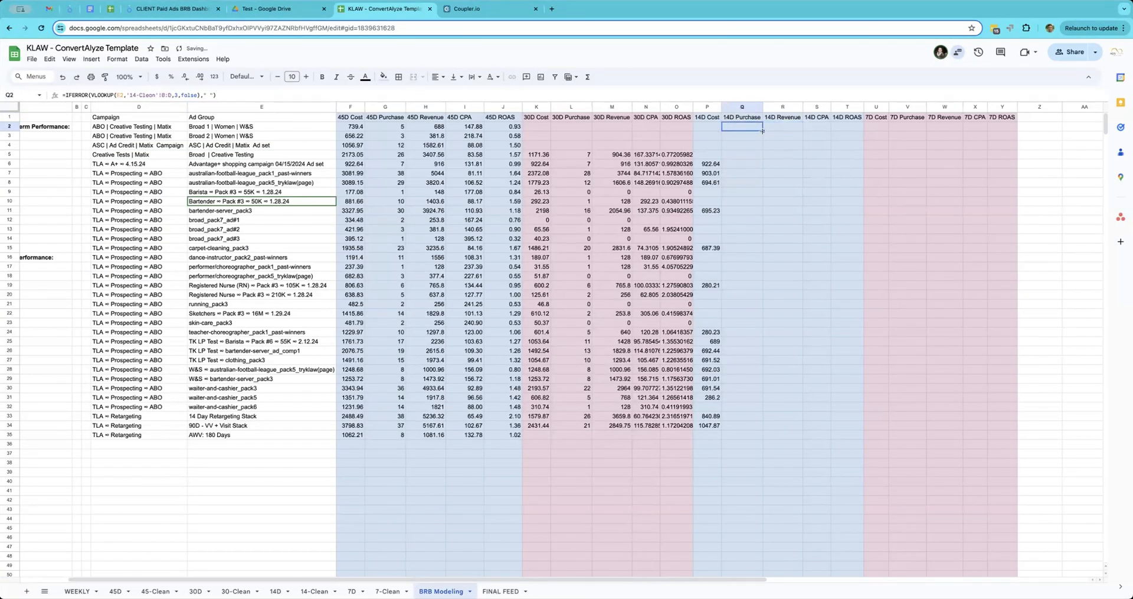
- Look up 14D Revenue in R2 with IFERROR(VLOOKUP(E2,'14-Clean'!B:E,4,false)," ") and fill it down the column
{"action": "left_click", "coordinate": [792, 130]}
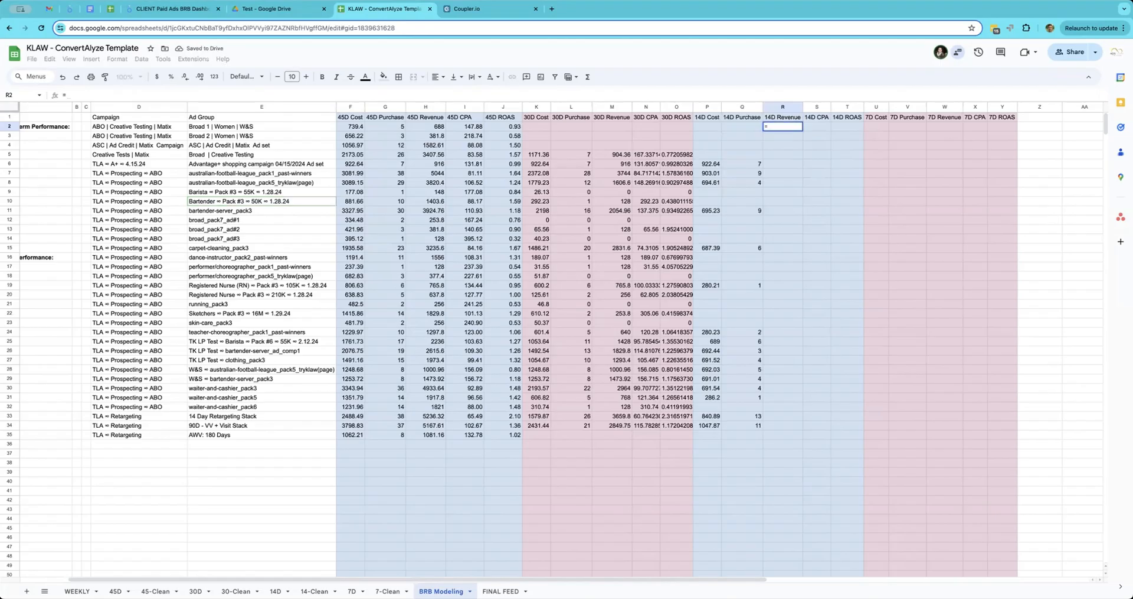
{"action": "type", "text": "=if"}
{"action": "left_click", "coordinate": [798, 260]}
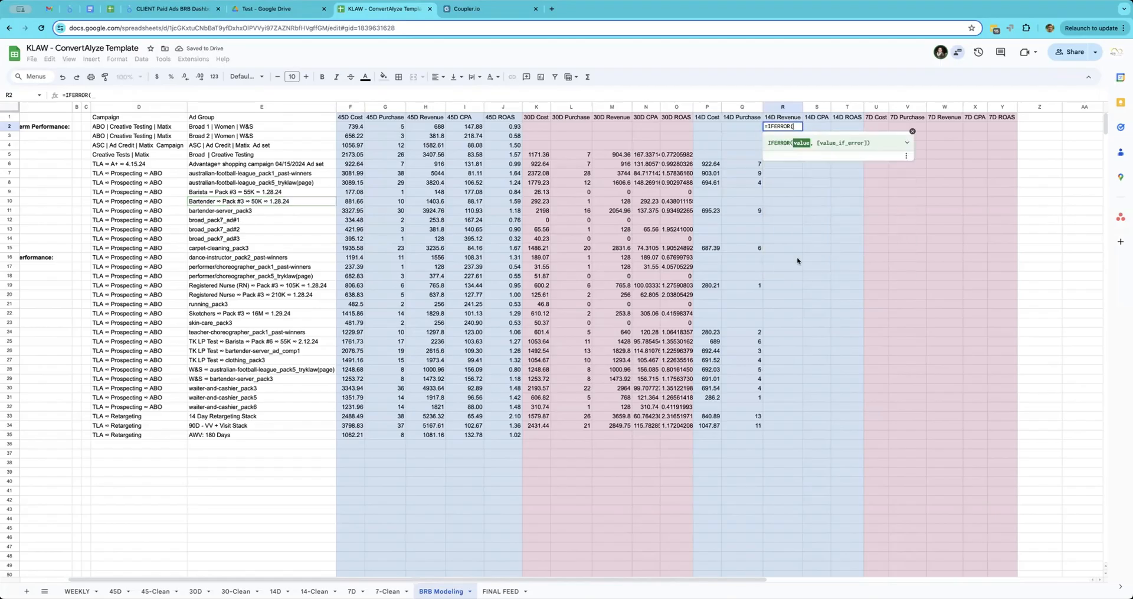
{"action": "type", "text": "vl"}
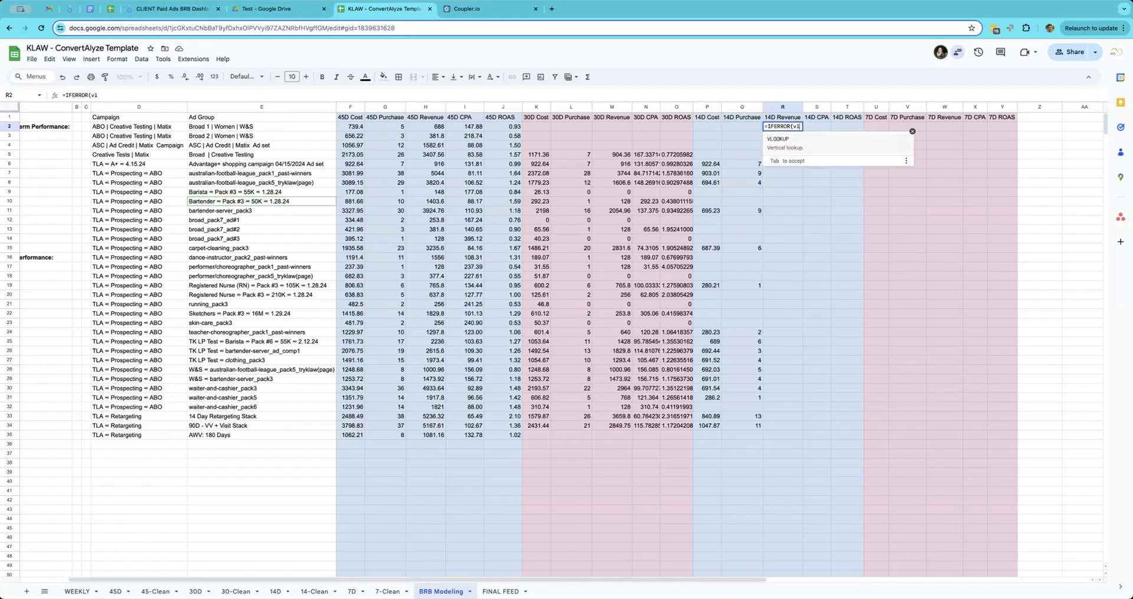
{"action": "left_click", "coordinate": [798, 149]}
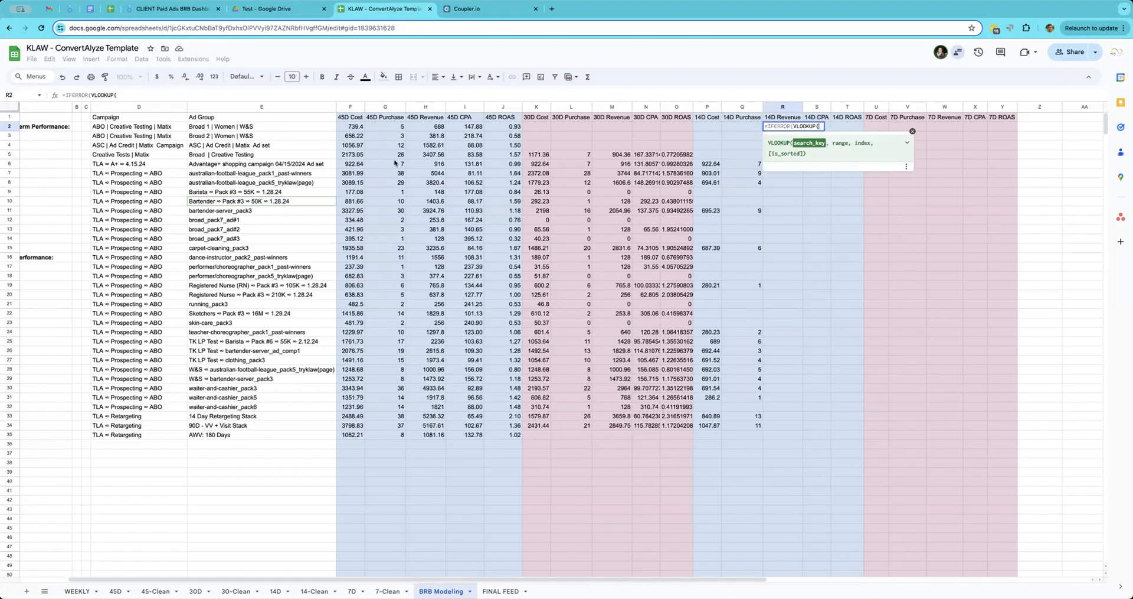
{"action": "left_click", "coordinate": [249, 129]}
{"action": "type", "text": ","}
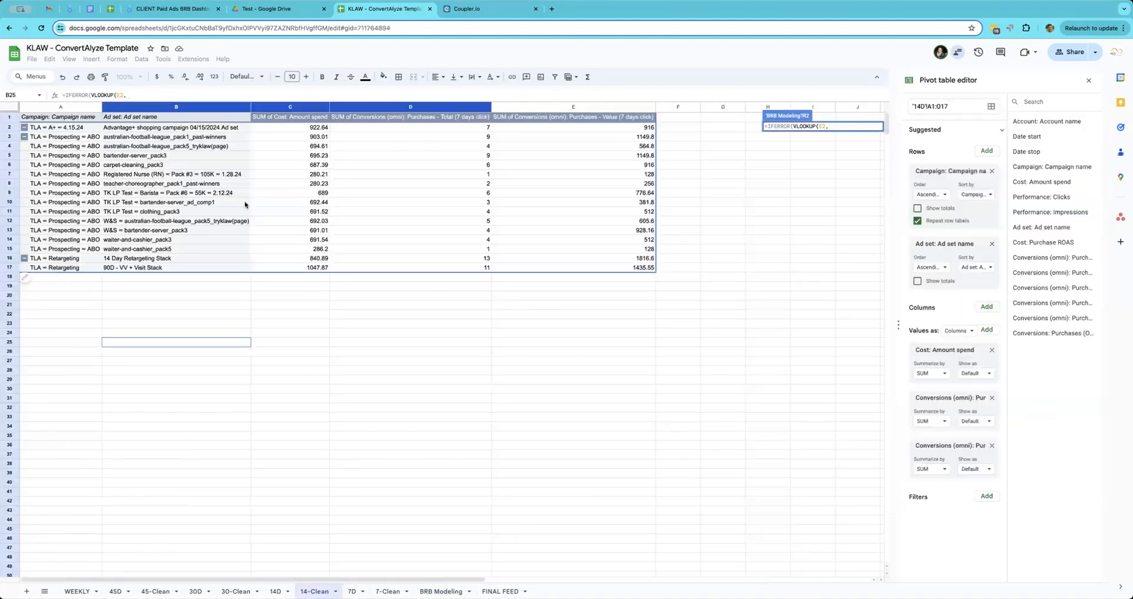
{"action": "left_click", "coordinate": [311, 591]}
{"action": "left_click_drag", "start_coordinate": [213, 108], "coordinate": [499, 96]}
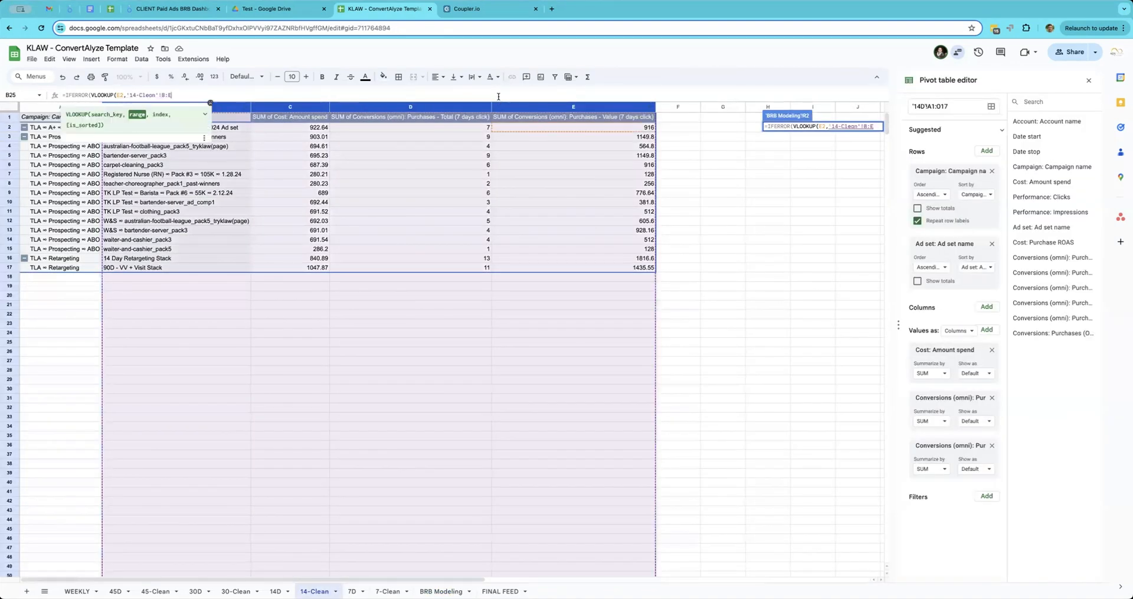
{"action": "type", "text": ",4,false),\" "}
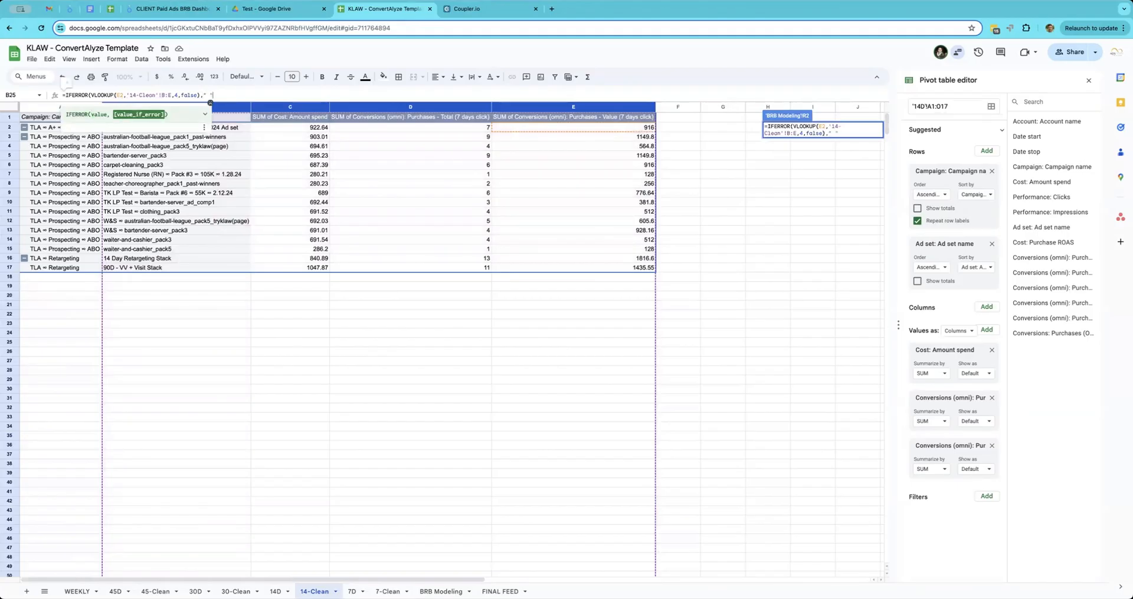
{"action": "type", "text": "\")"}
{"action": "key", "text": "Return"}
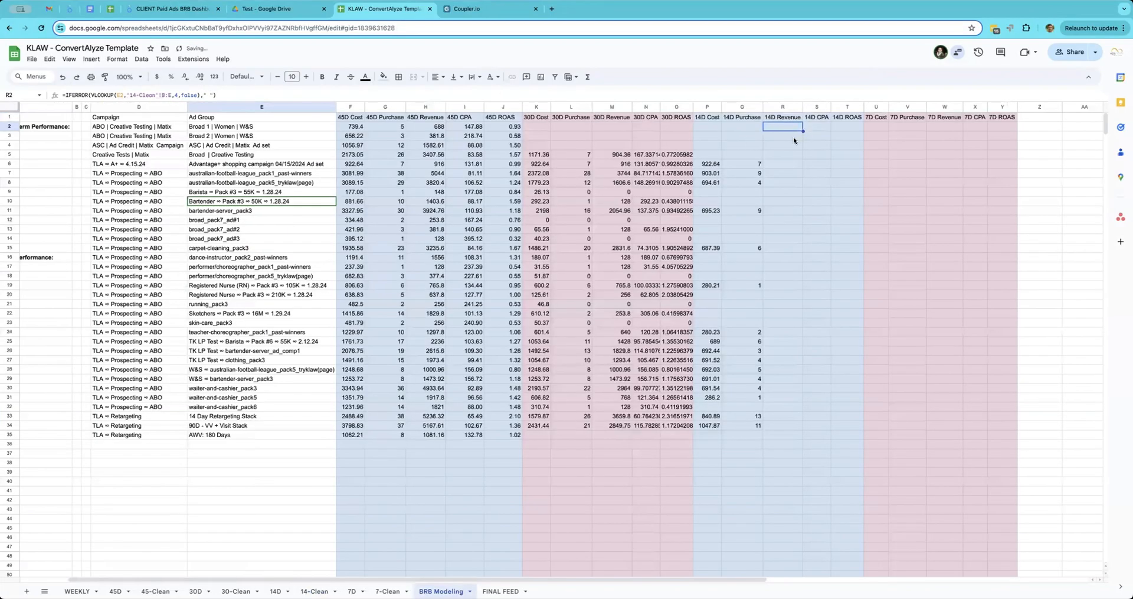
- Calculate 14D CPA in S2 as P2/Q2 inside IFERROR and fill it down the ad set rows
{"action": "left_click", "coordinate": [816, 128]}
{"action": "type", "text": "=if"}
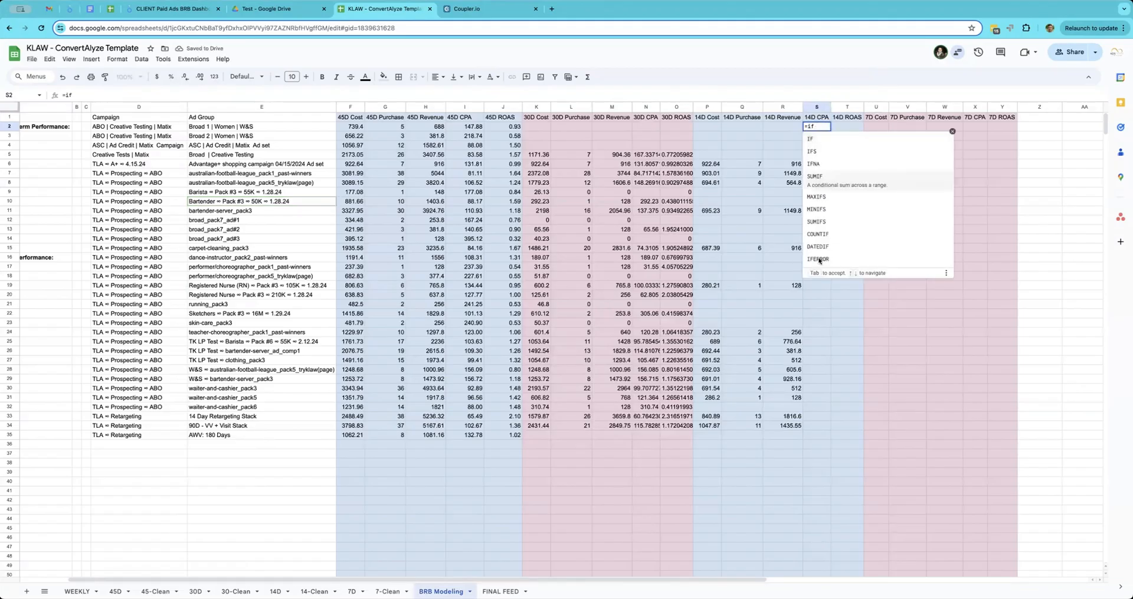
{"action": "left_click", "coordinate": [818, 260]}
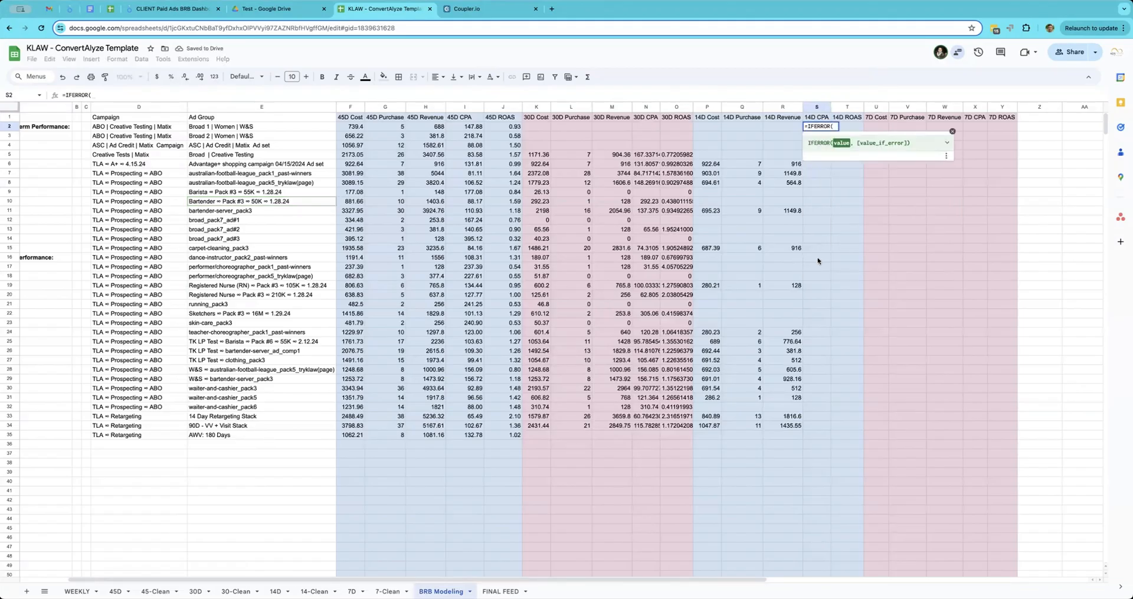
{"action": "left_click", "coordinate": [715, 127]}
{"action": "type", "text": "/"}
{"action": "left_click", "coordinate": [737, 129]}
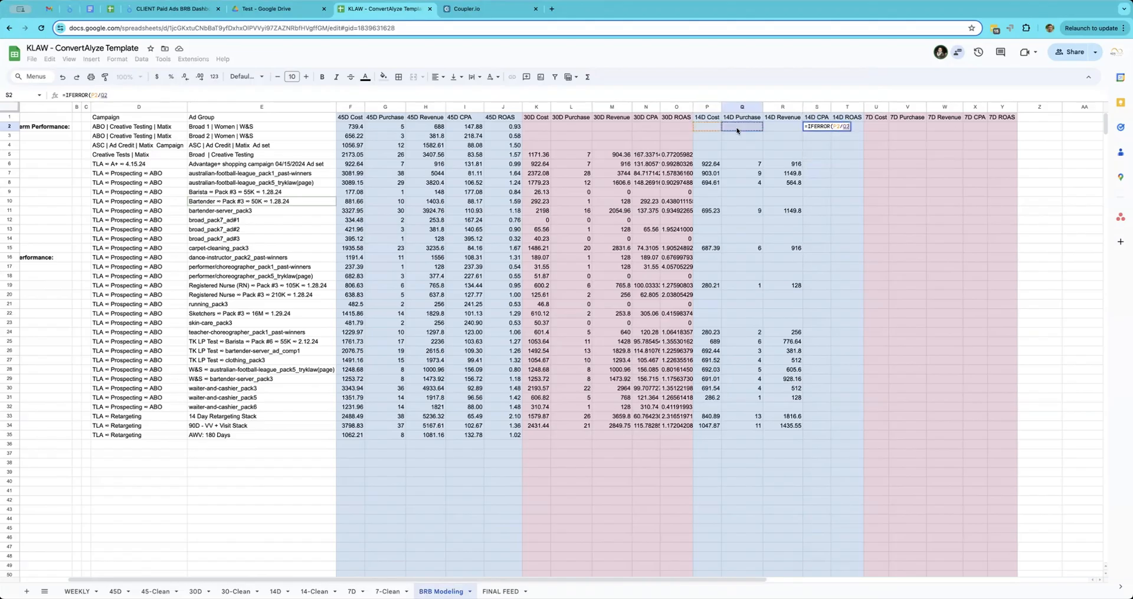
{"action": "type", "text": ")"}
{"action": "key", "text": "Return"}
{"action": "left_click", "coordinate": [825, 129]}
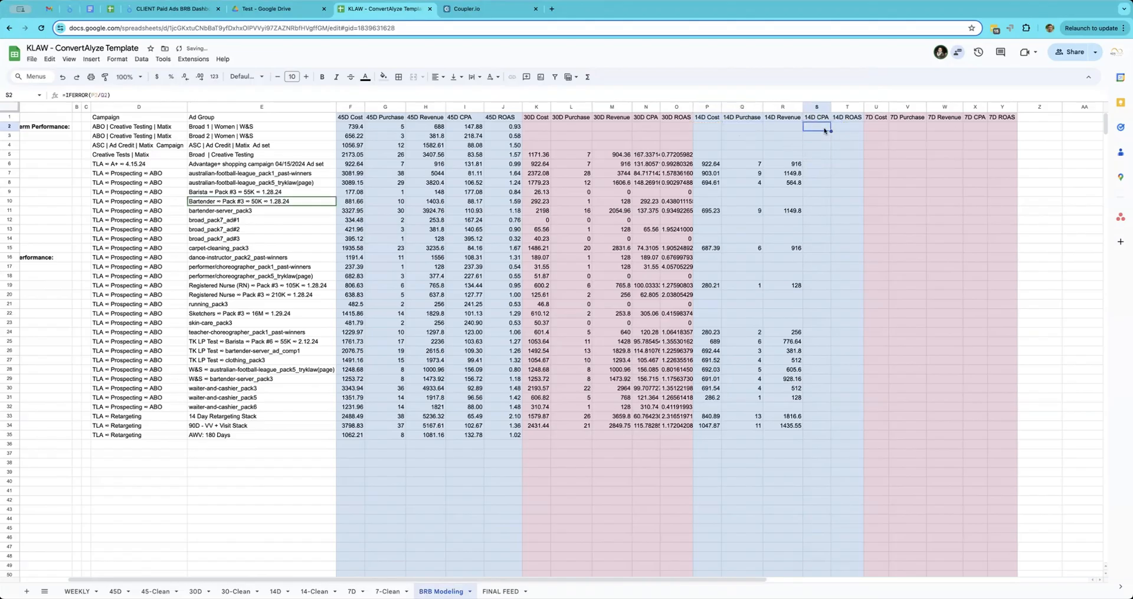
{"action": "double_click", "coordinate": [831, 131]}
- Format the whole 14D CPA column as numbers with two decimal places
{"action": "left_click", "coordinate": [843, 128]}
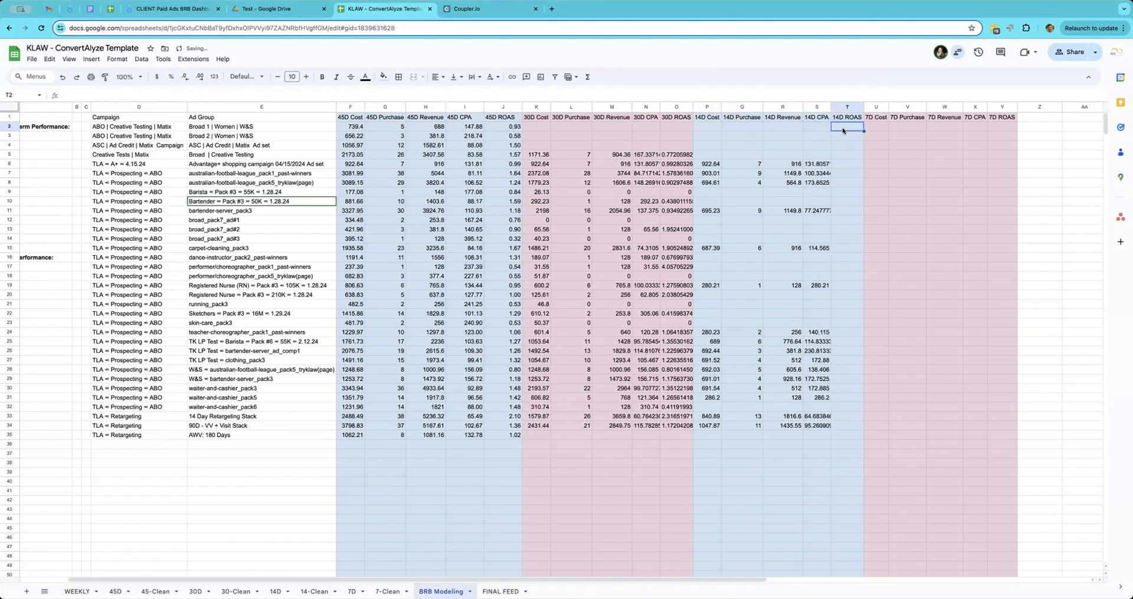
{"action": "left_click", "coordinate": [817, 107]}
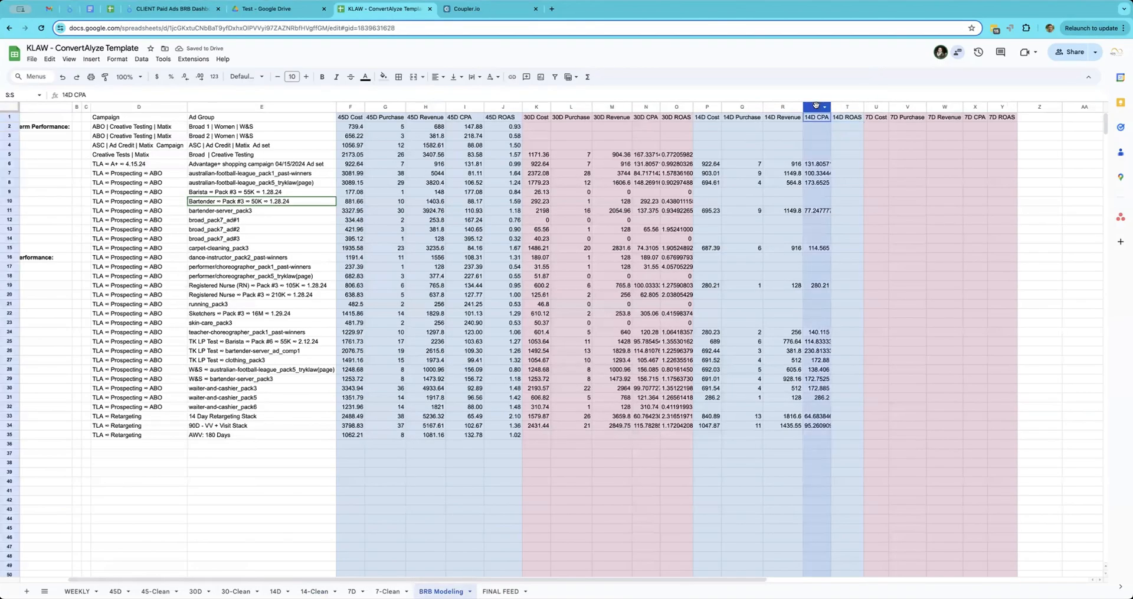
{"action": "left_click", "coordinate": [245, 76]}
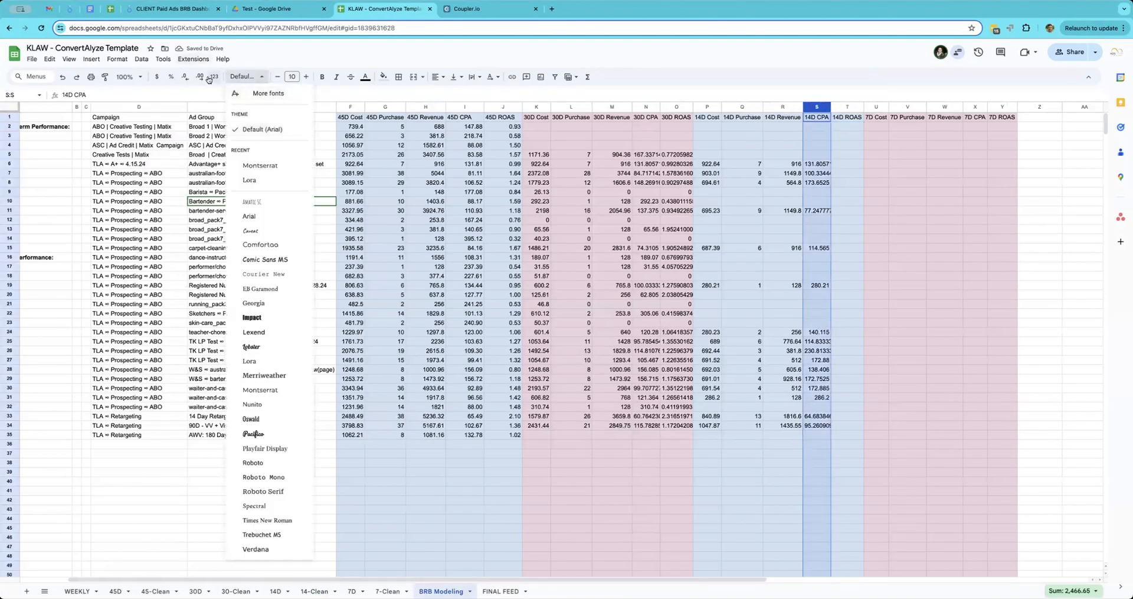
{"action": "left_click", "coordinate": [214, 76]}
{"action": "left_click", "coordinate": [239, 132]}
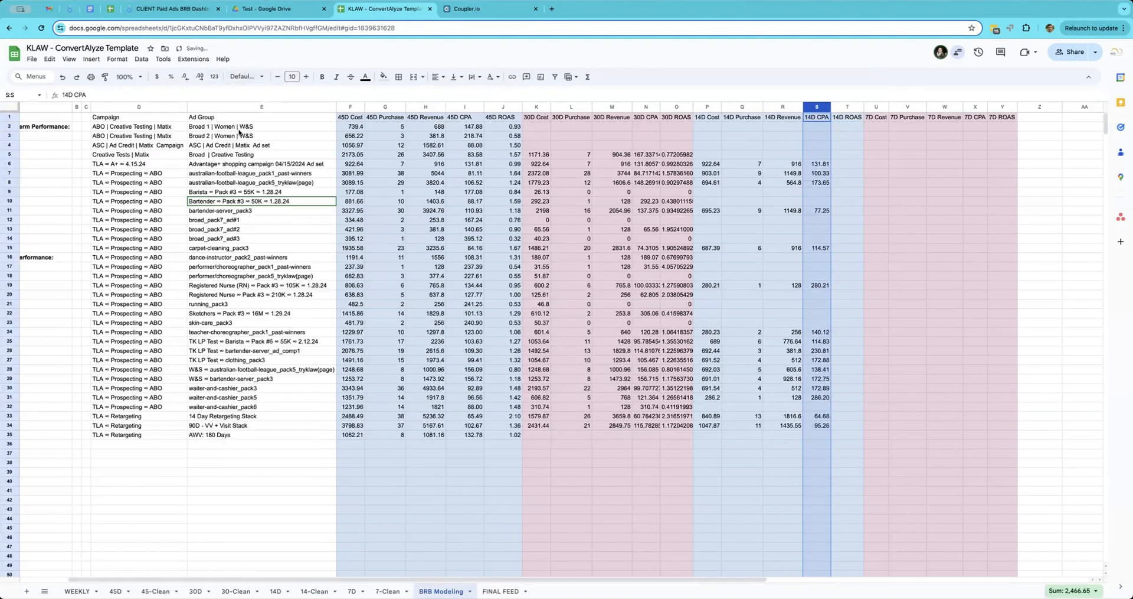
- Calculate 14D ROAS in T2 with IFERROR(R2/P2," ") and fill it down the ad set rows
{"action": "left_click", "coordinate": [845, 129]}
{"action": "type", "text": "=iferr"}
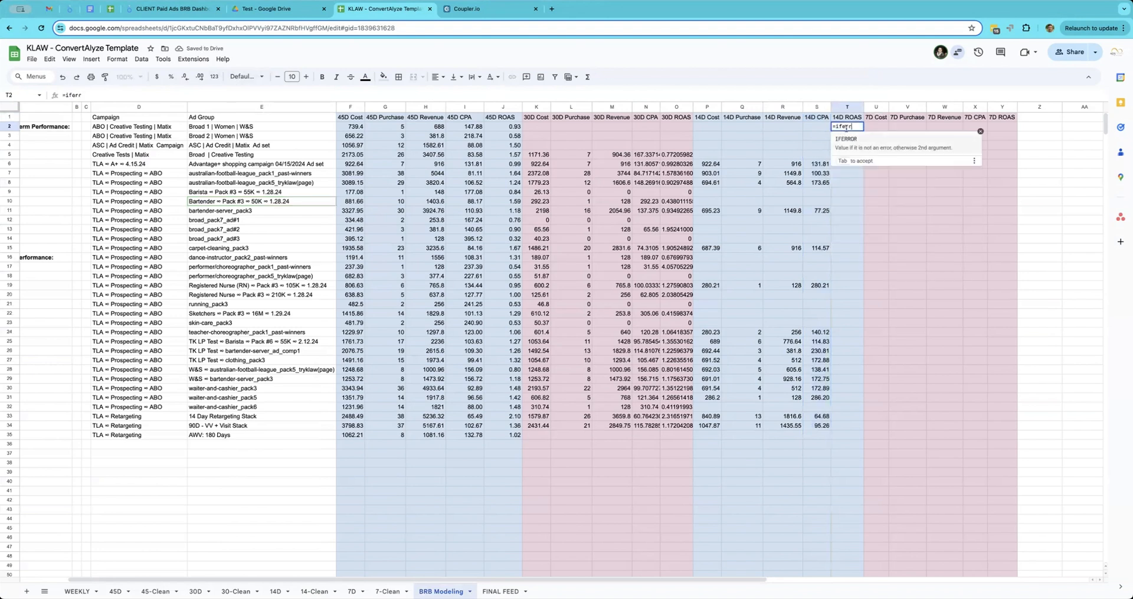
{"action": "key", "text": "Tab"}
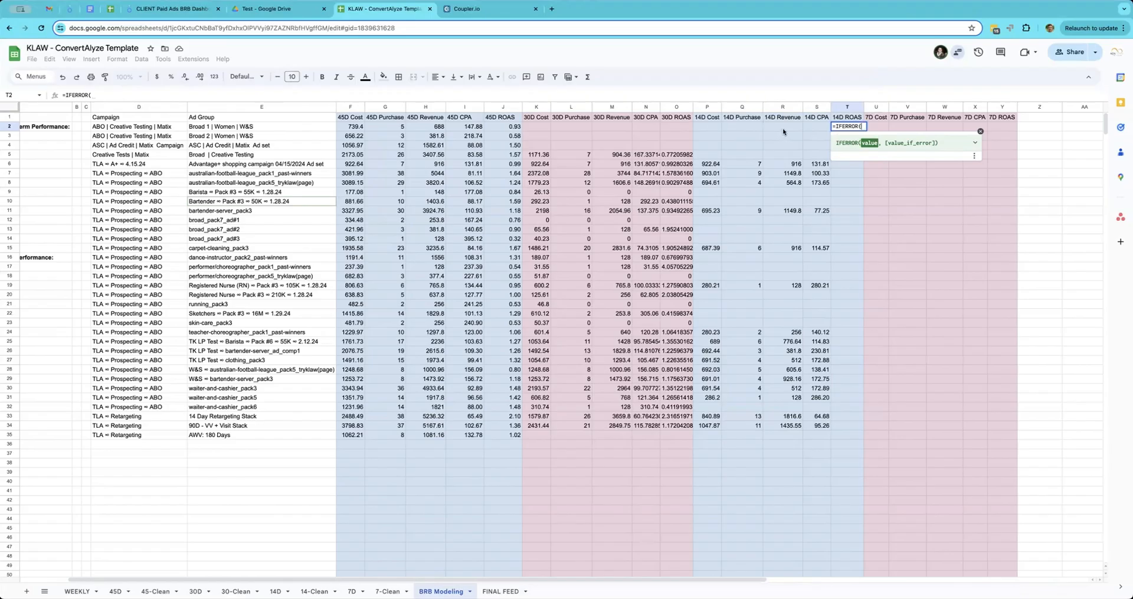
{"action": "left_click", "coordinate": [783, 128]}
{"action": "type", "text": "/"}
{"action": "left_click", "coordinate": [708, 127]}
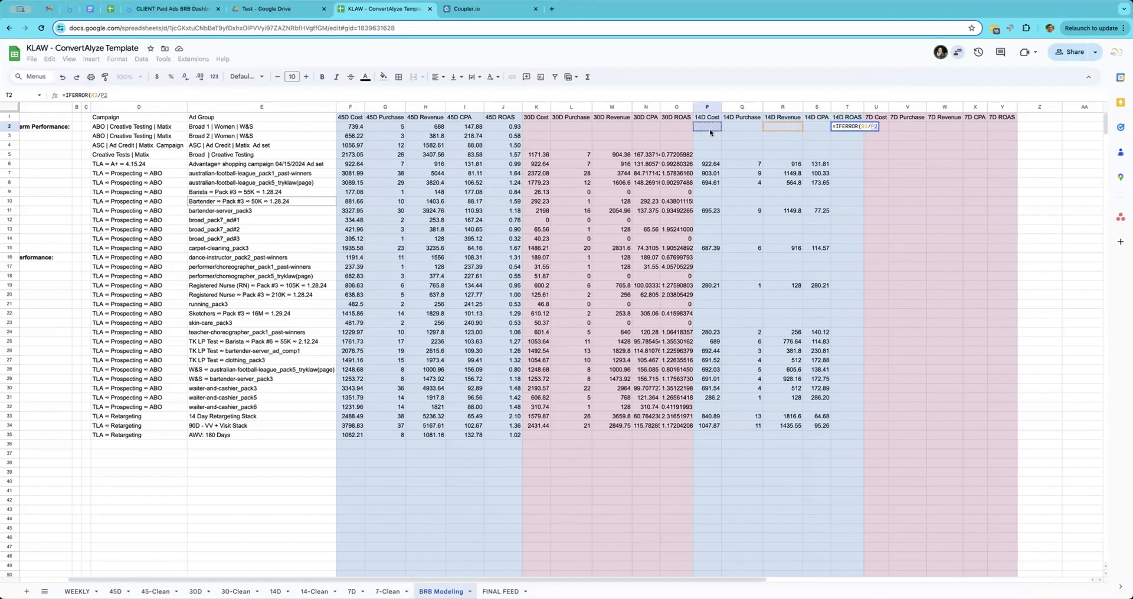
{"action": "type", "text": ",\" \""}
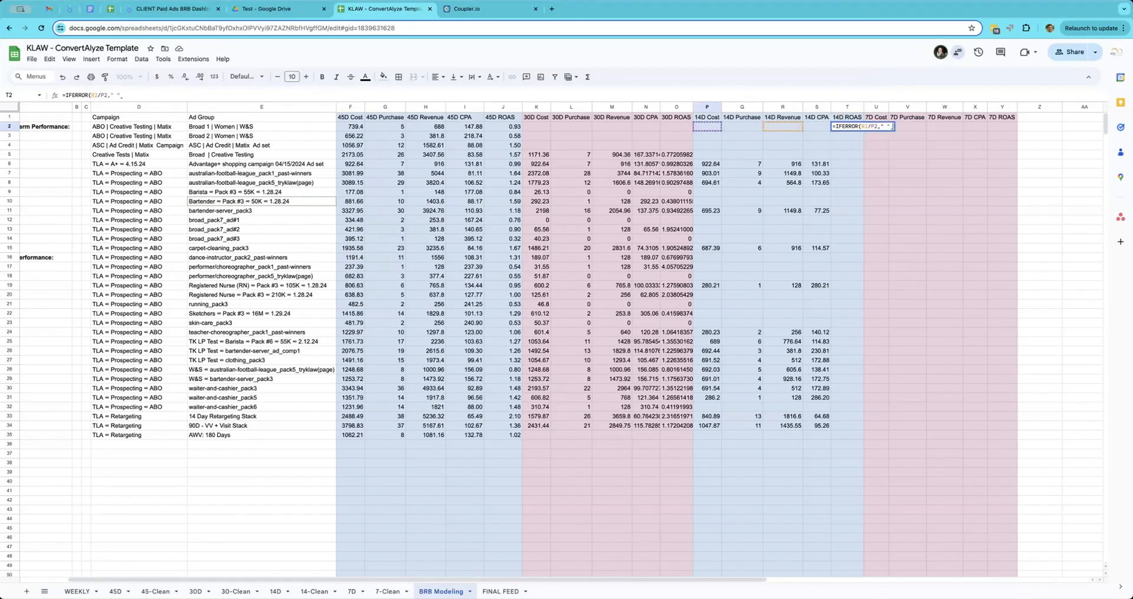
{"action": "key", "text": "Return"}
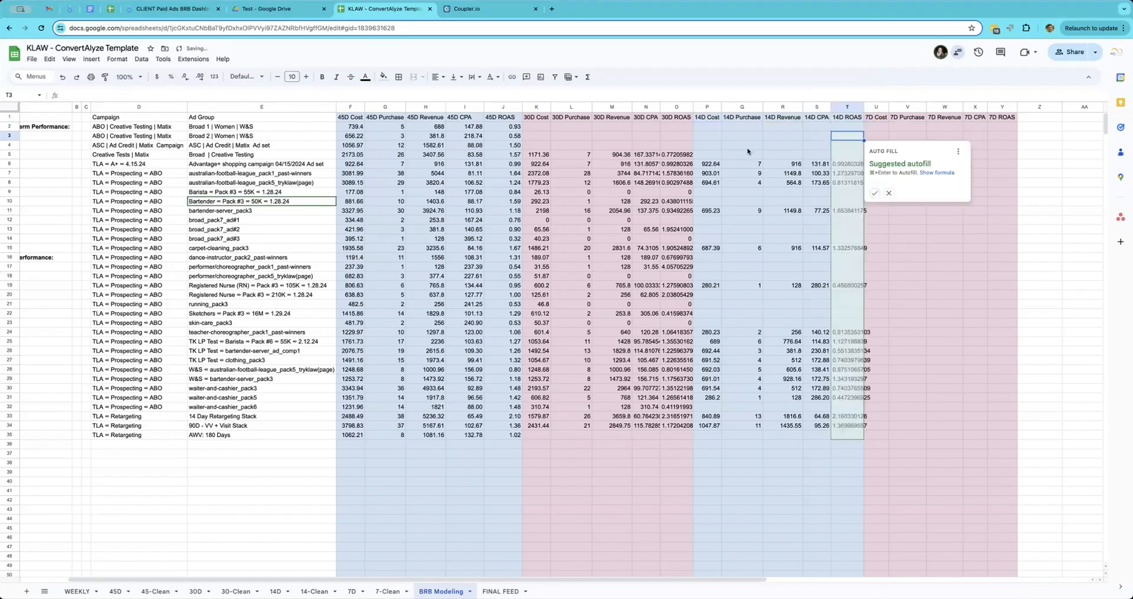
{"action": "left_click", "coordinate": [875, 193]}
- Format the whole 14D ROAS column as numbers with two decimal places
{"action": "left_click", "coordinate": [847, 106]}
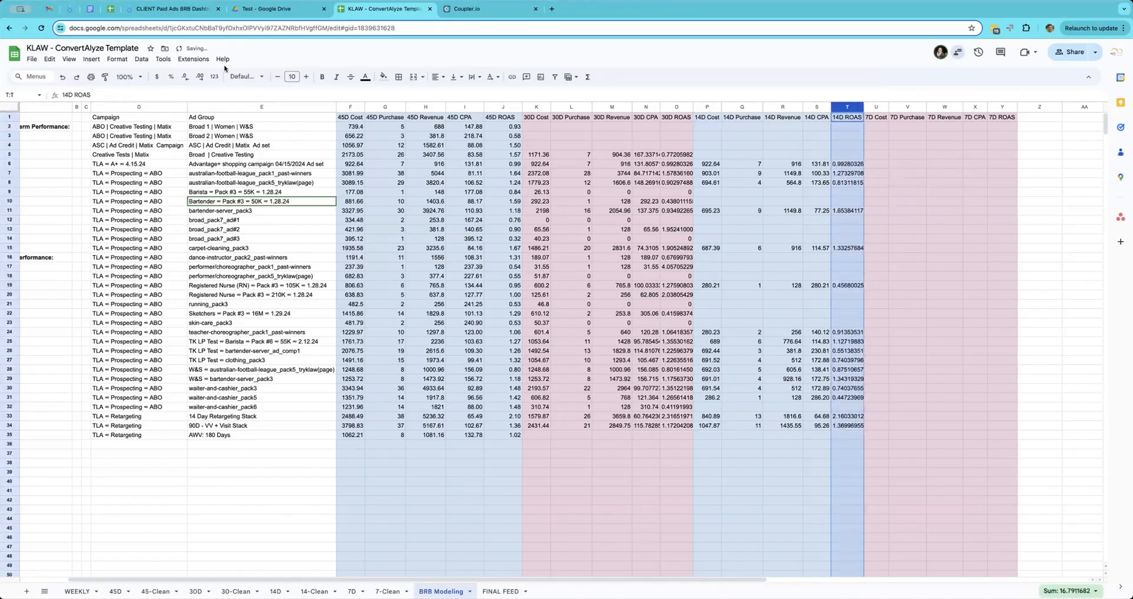
{"action": "left_click", "coordinate": [215, 76]}
{"action": "left_click", "coordinate": [236, 130]}
{"action": "left_click", "coordinate": [747, 195]}
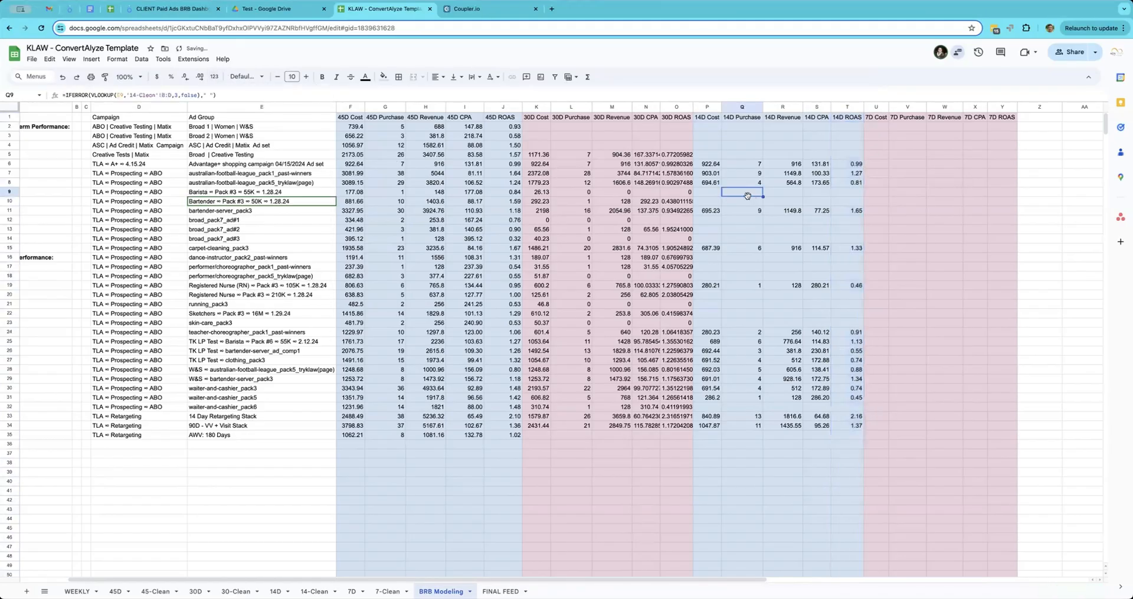
- Look up 7D Cost in U2 with IFERROR(VLOOKUP(E2,'7-Clean'!B:C,2,false)," ") and fill it down the column
{"action": "left_click", "coordinate": [873, 128]}
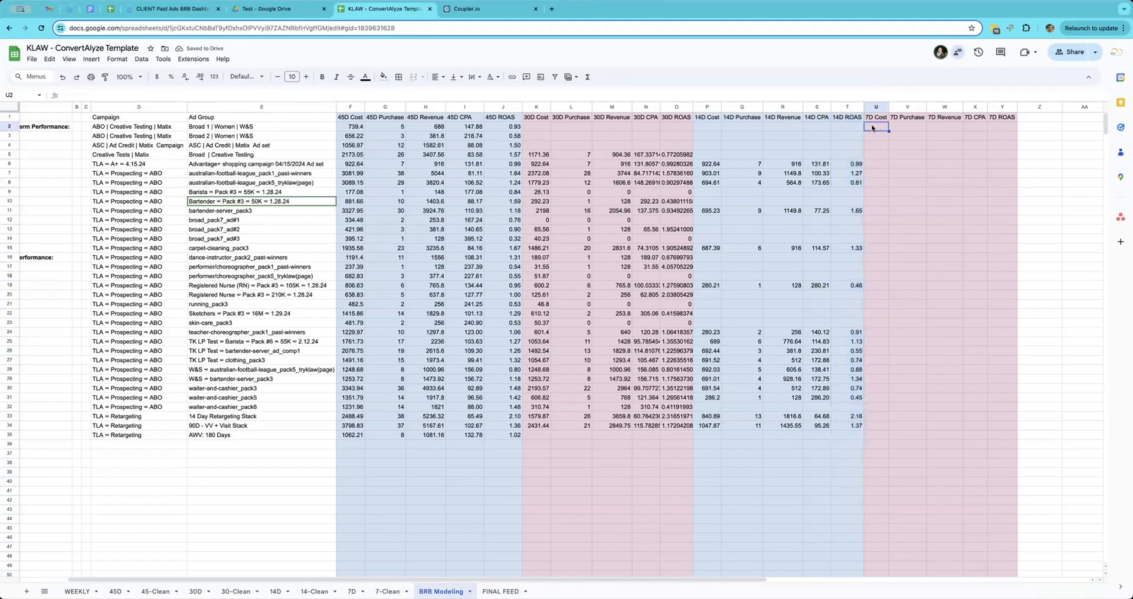
{"action": "type", "text": "=i"}
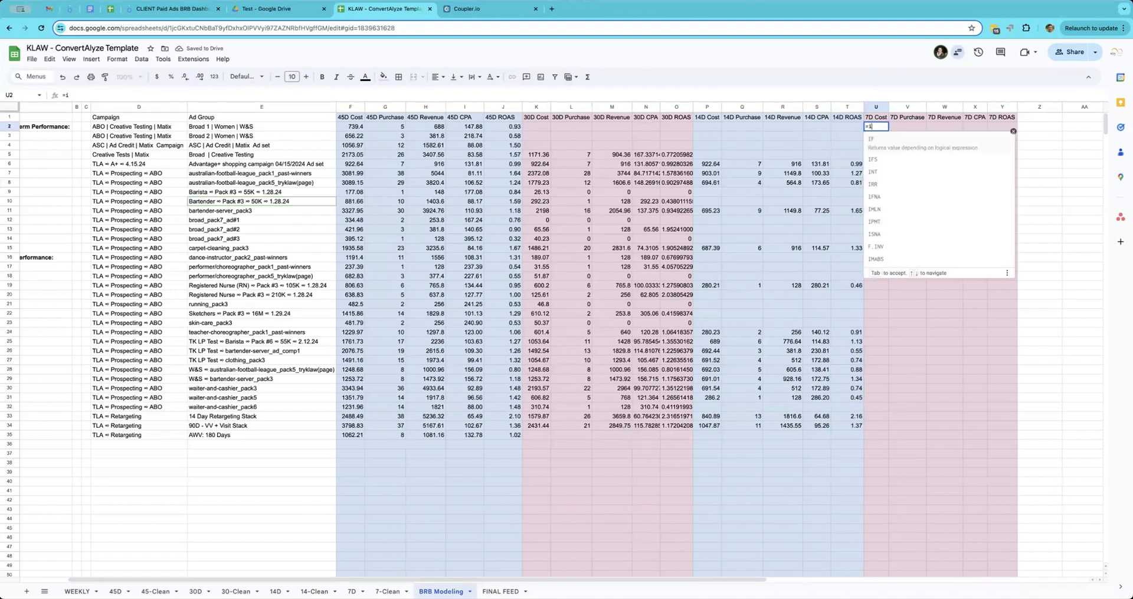
{"action": "key", "text": "BackSpace"}
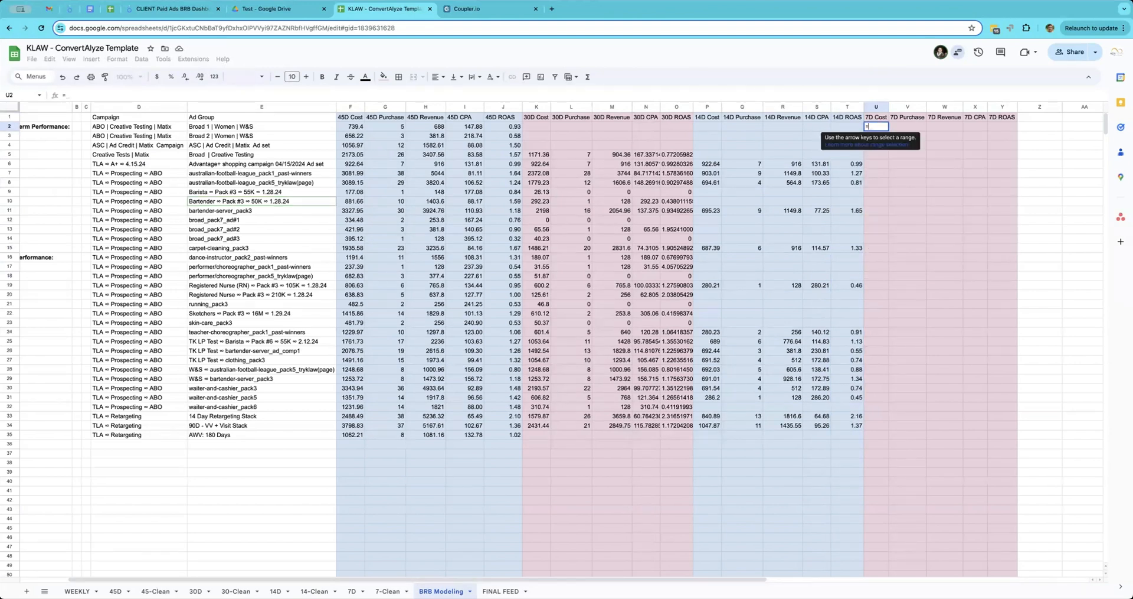
{"action": "type", "text": "if"}
{"action": "left_click", "coordinate": [910, 260]}
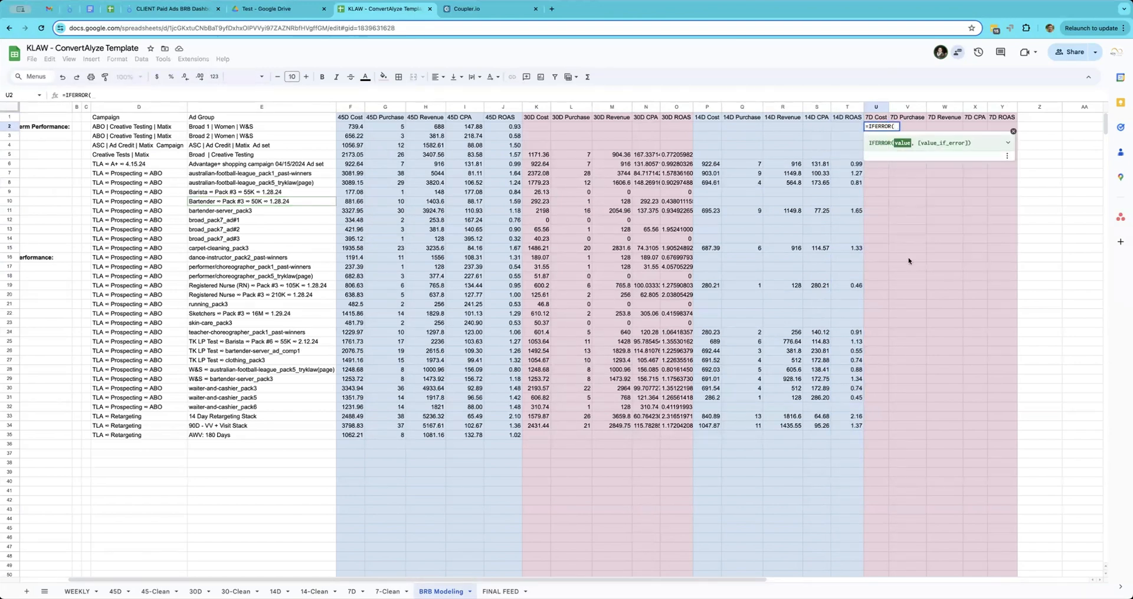
{"action": "type", "text": "vl"}
{"action": "left_click", "coordinate": [871, 141]}
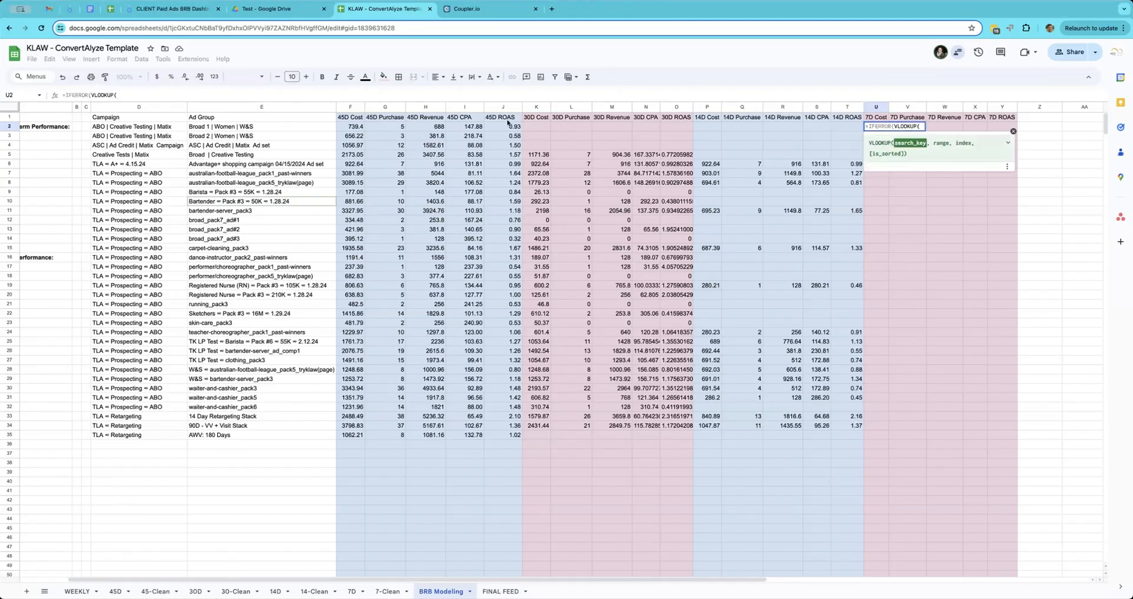
{"action": "left_click", "coordinate": [289, 128]}
{"action": "type", "text": ","}
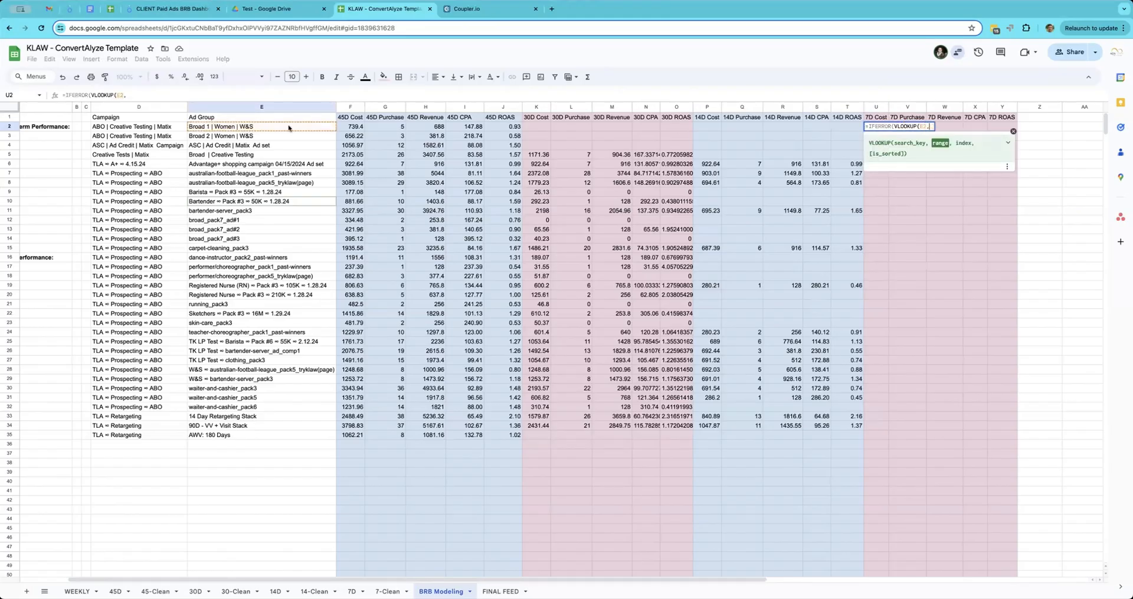
{"action": "left_click", "coordinate": [388, 591]}
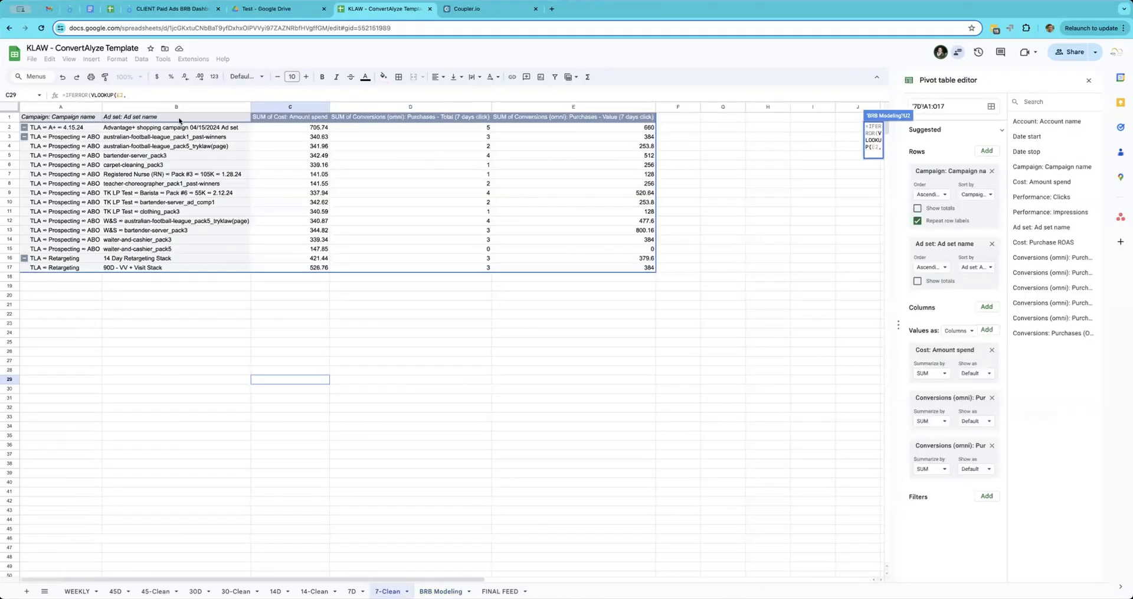
{"action": "left_click_drag", "start_coordinate": [177, 107], "coordinate": [256, 107]}
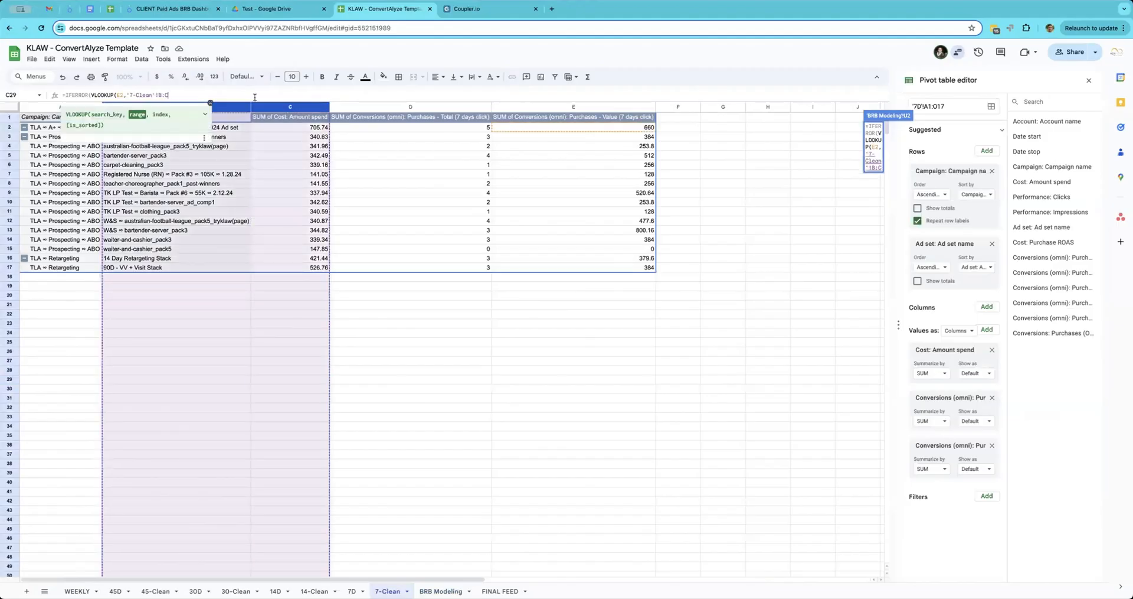
{"action": "type", "text": ",2,false)"}
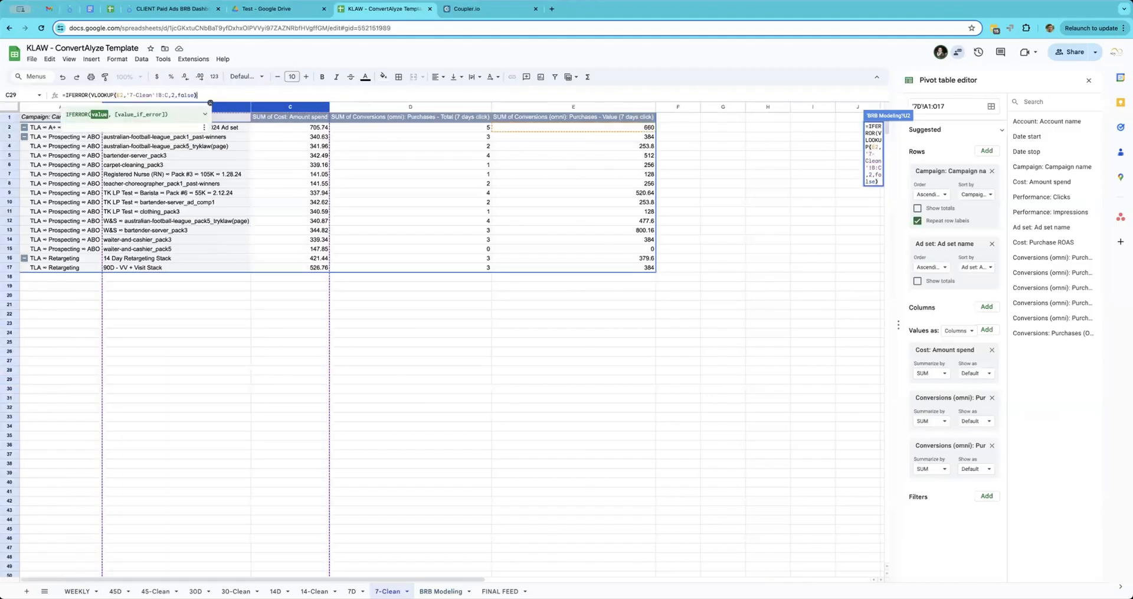
{"action": "type", "text": ",\" \""}
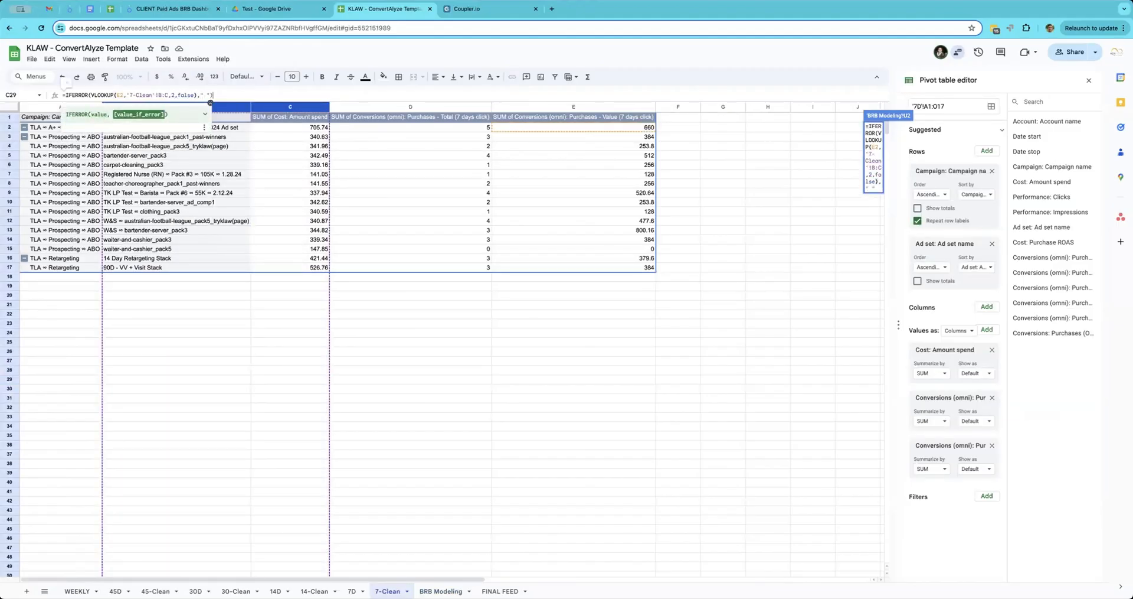
{"action": "key", "text": "Return"}
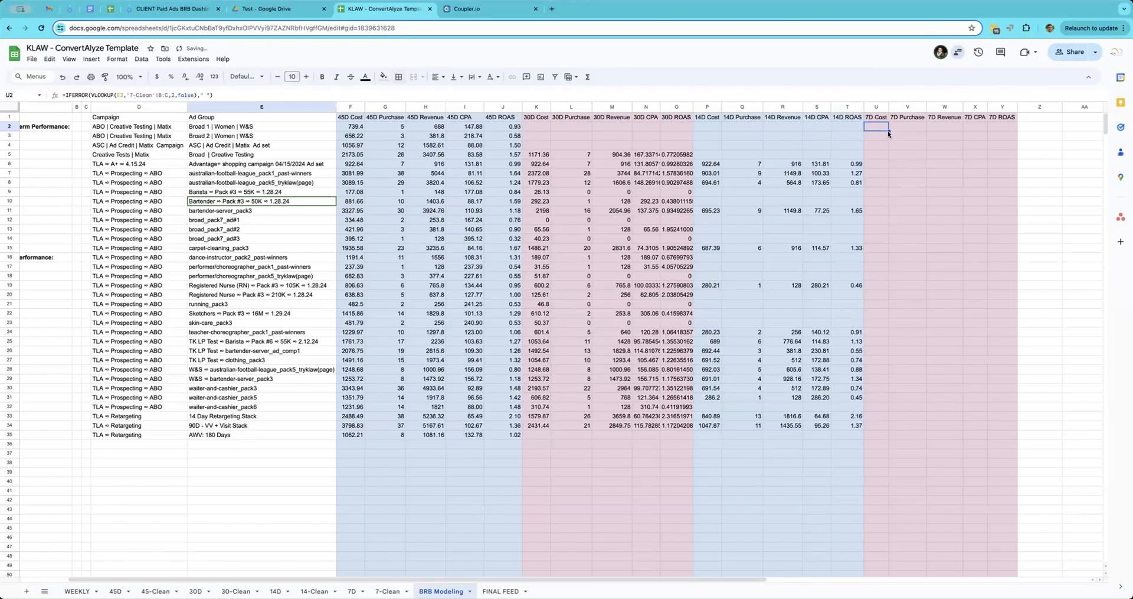
{"action": "double_click", "coordinate": [889, 131]}
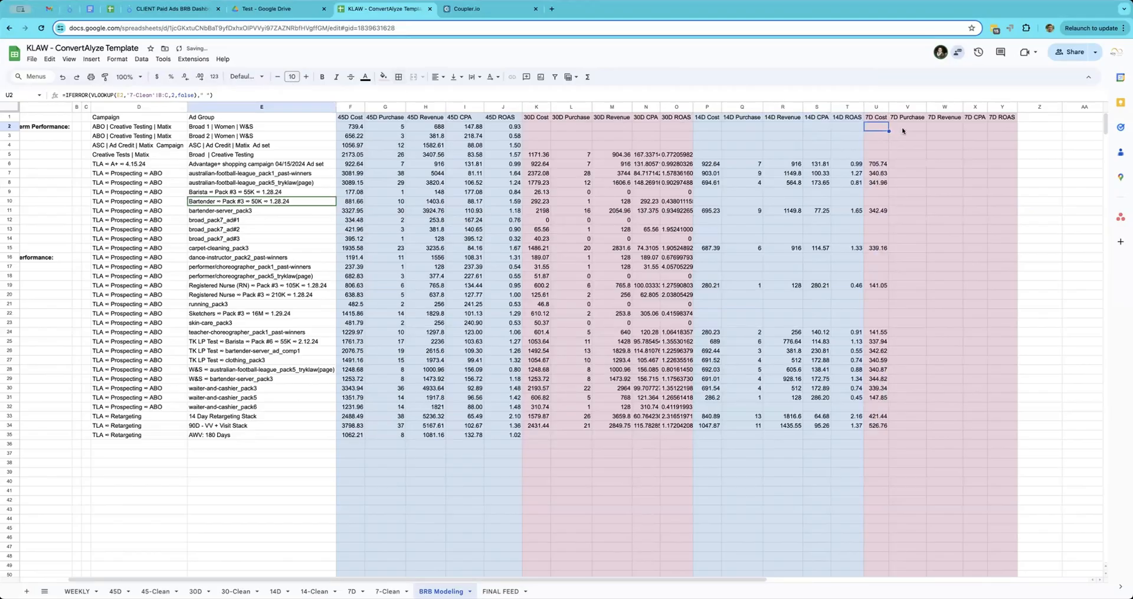
- Look up 7D Purchase in V2 with IFERROR(VLOOKUP(E2,'7-Clean'!B:D,2,false)," ") and fill it down the column
{"action": "left_click", "coordinate": [902, 128]}
{"action": "type", "text": "=if"}
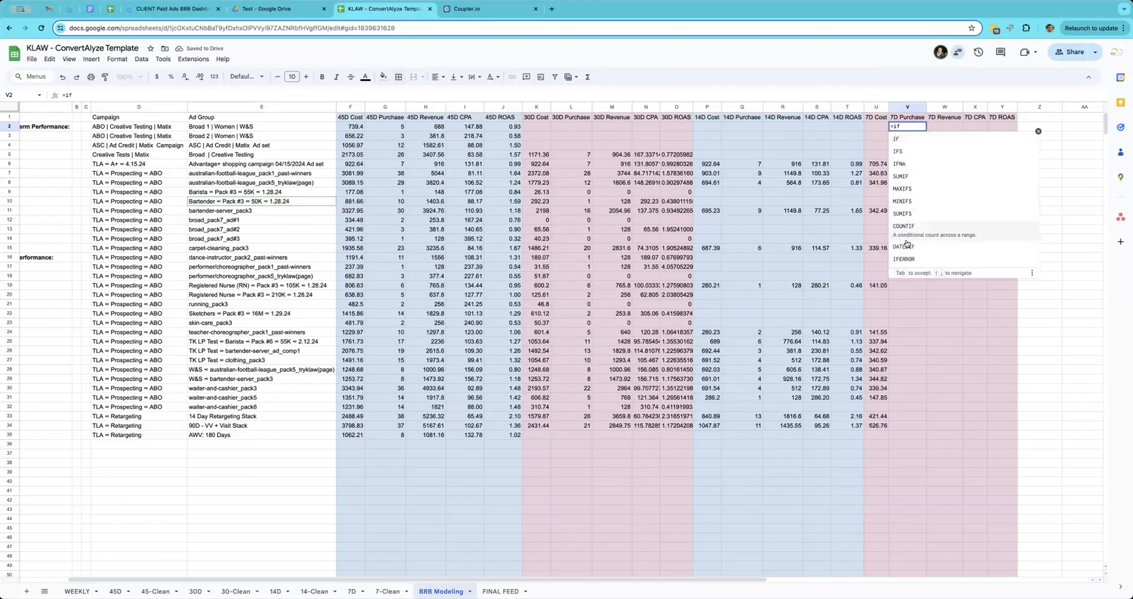
{"action": "left_click", "coordinate": [909, 258]}
{"action": "type", "text": "vl"}
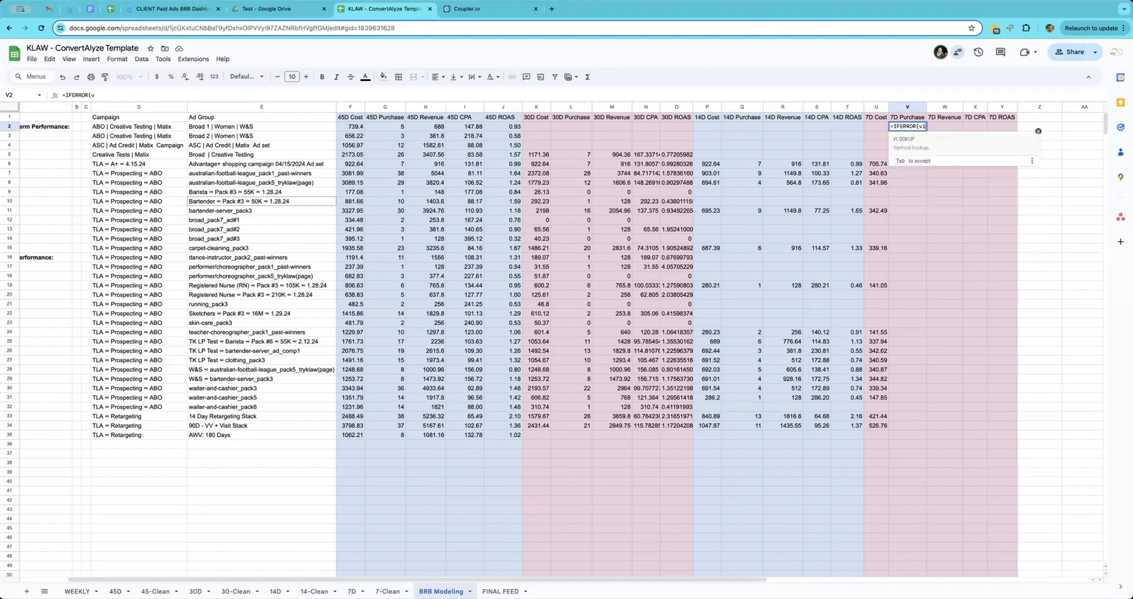
{"action": "left_click", "coordinate": [931, 149]}
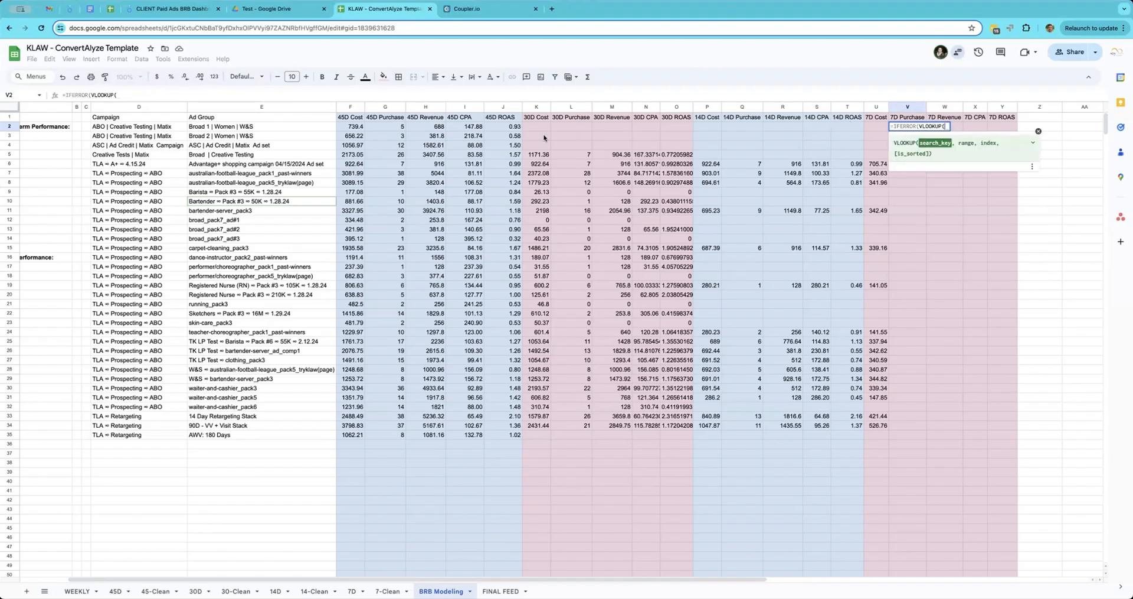
{"action": "left_click", "coordinate": [270, 128]}
{"action": "type", "text": ","}
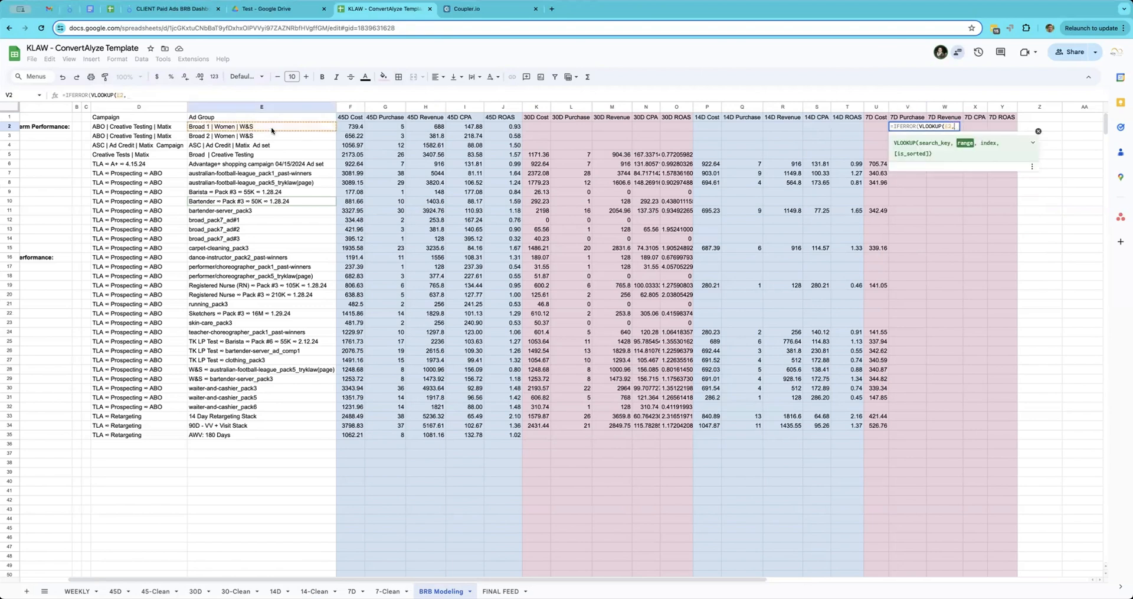
{"action": "left_click", "coordinate": [388, 591]}
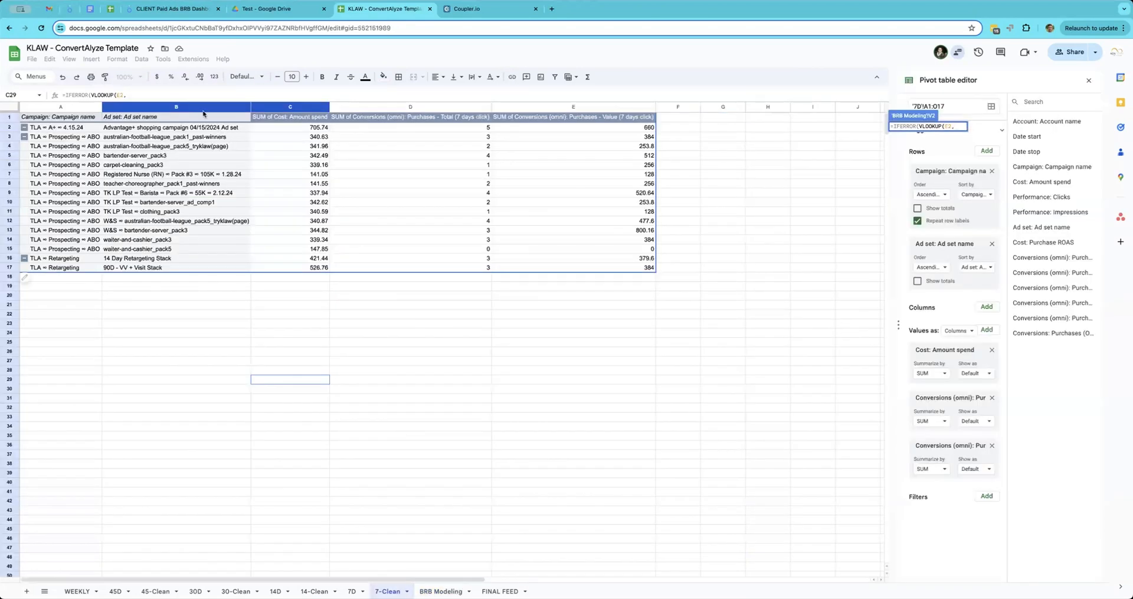
{"action": "left_click_drag", "start_coordinate": [203, 109], "coordinate": [350, 100]}
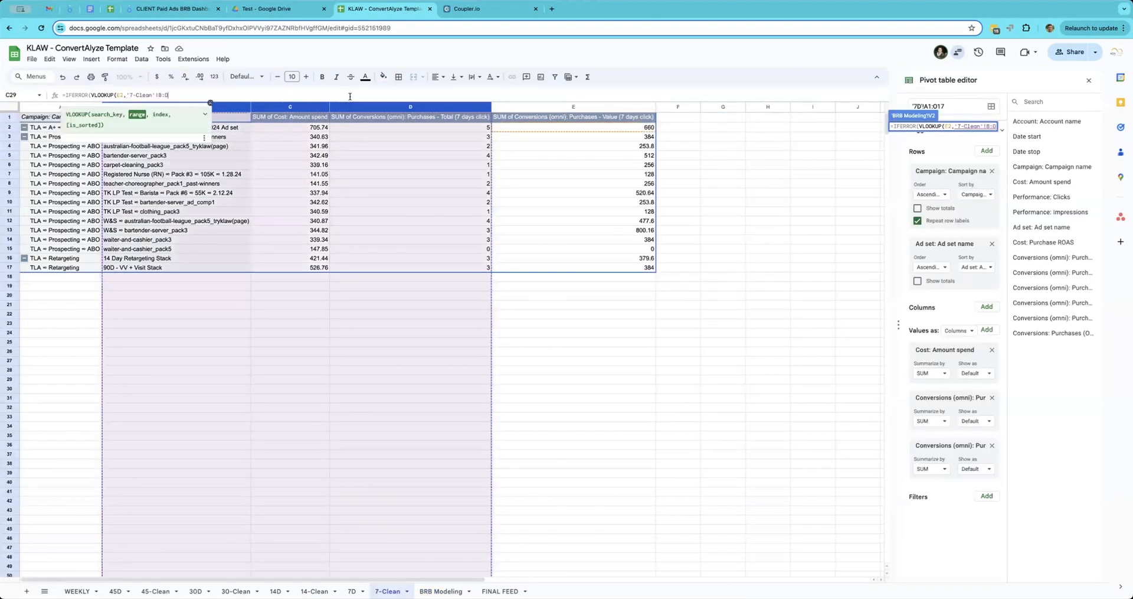
{"action": "type", "text": ",2,false"}
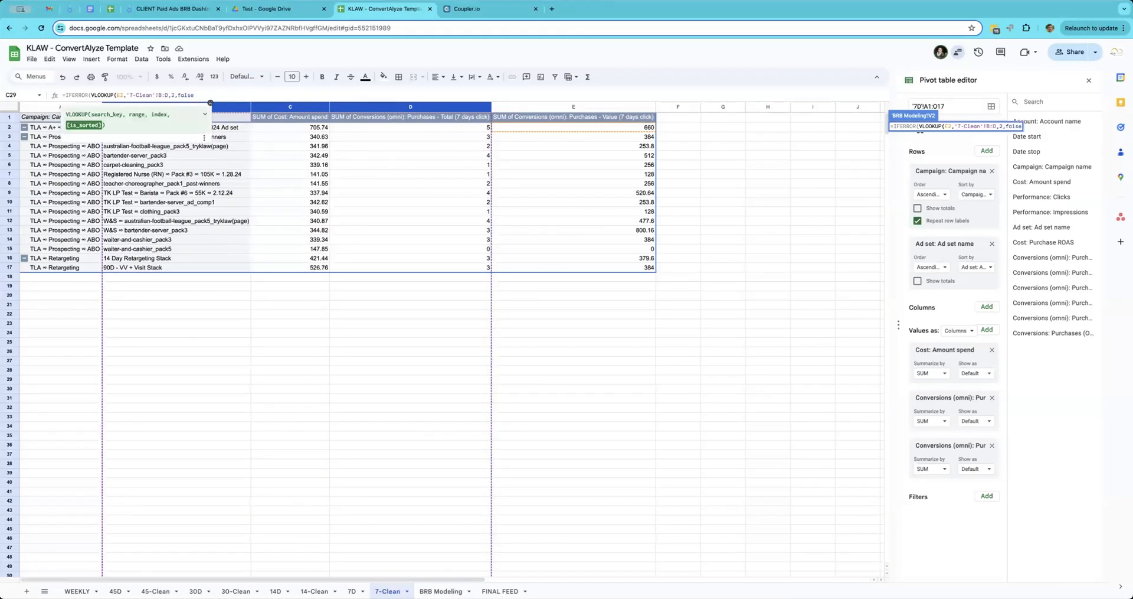
{"action": "type", "text": "),\" \")"}
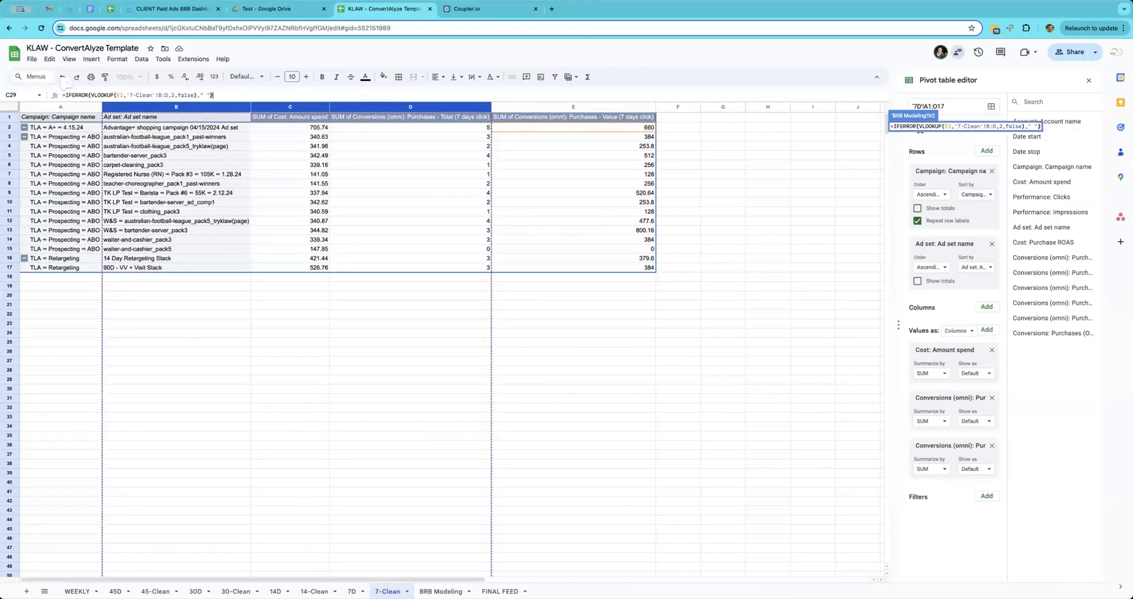
{"action": "key", "text": "Return"}
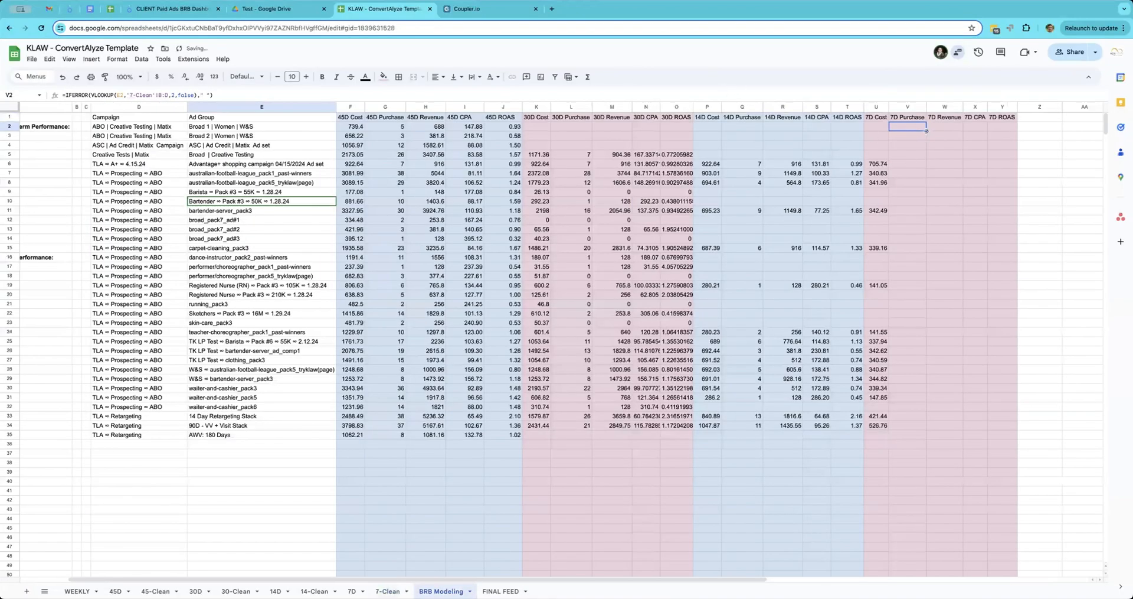
{"action": "double_click", "coordinate": [927, 131]}
- Look up 7D Revenue in W2 with IFERROR(VLOOKUP(E2,'7-Clean'!B:E,4,false)," ")
{"action": "left_click", "coordinate": [944, 126]}
{"action": "type", "text": "=if"}
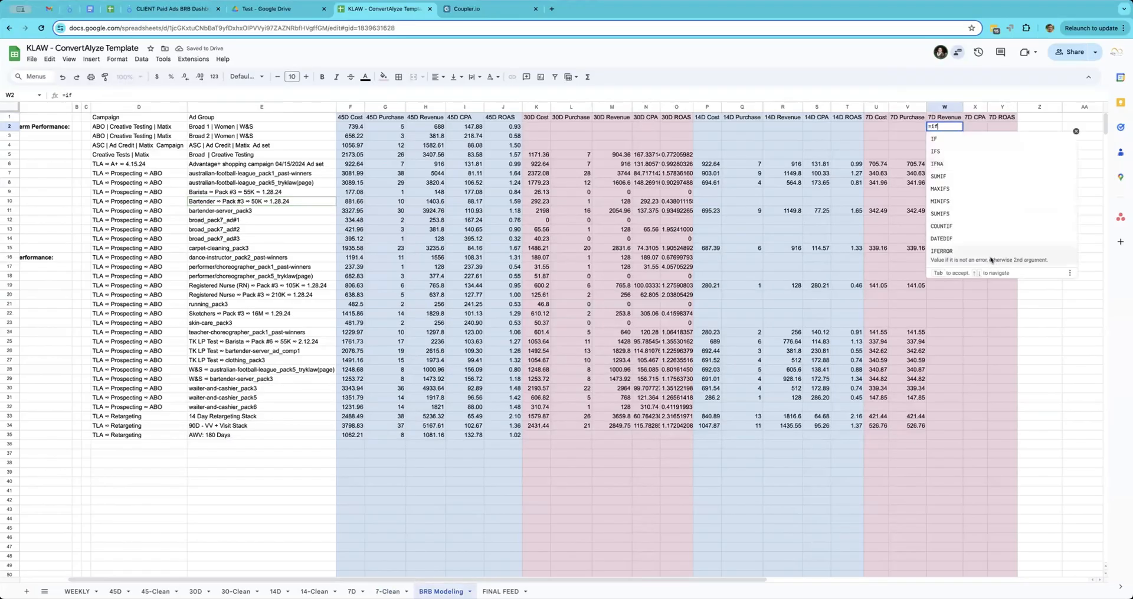
{"action": "left_click", "coordinate": [993, 261]}
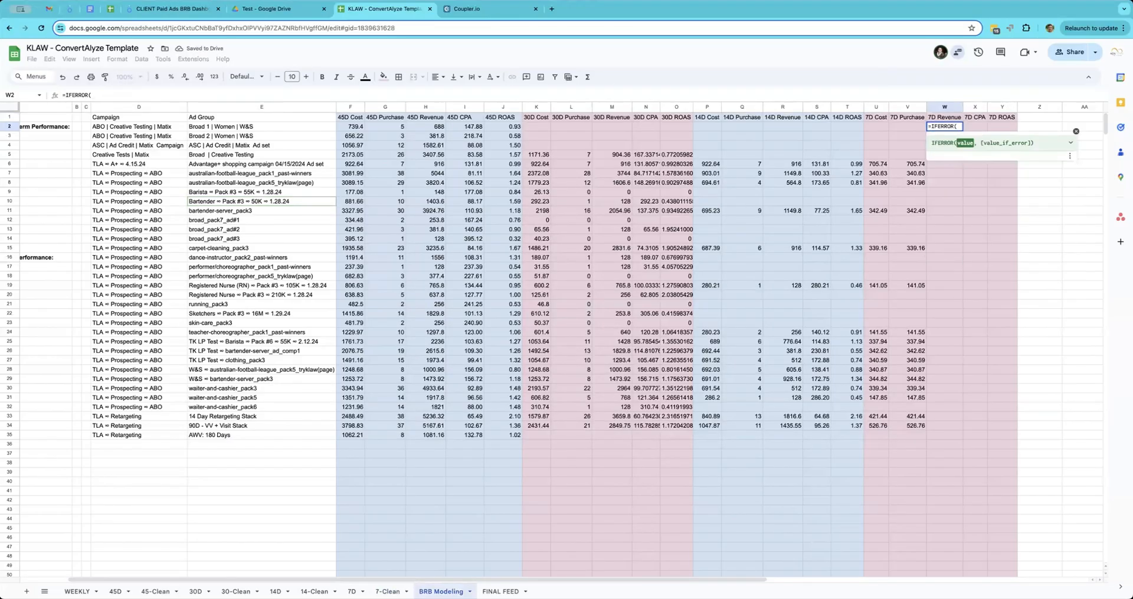
{"action": "type", "text": "vl"}
{"action": "key", "text": "Tab"}
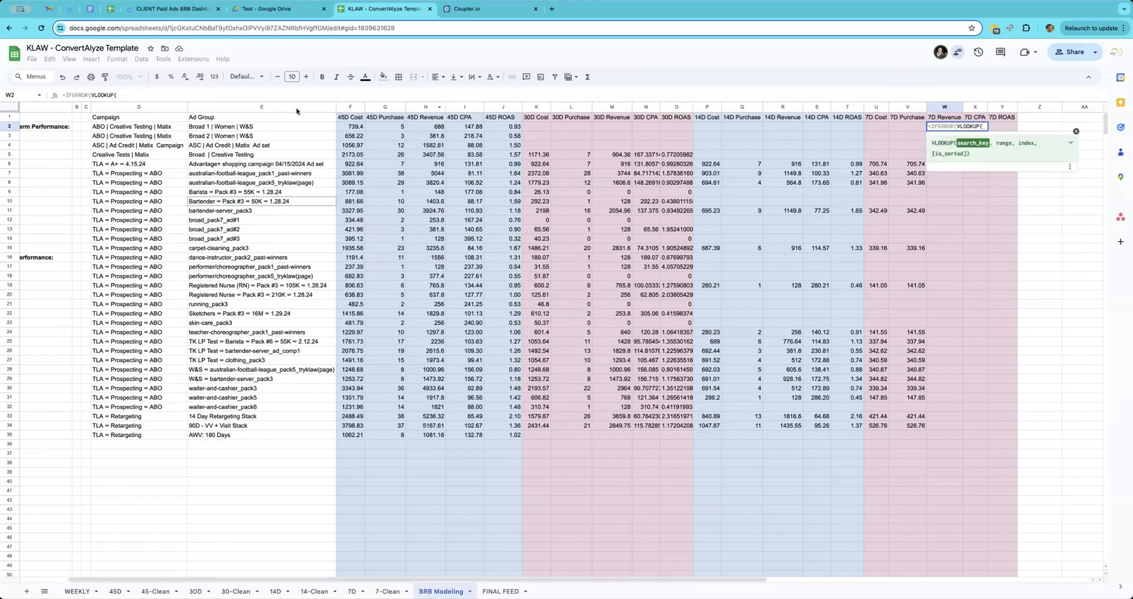
{"action": "left_click", "coordinate": [288, 126]}
{"action": "type", "text": ","}
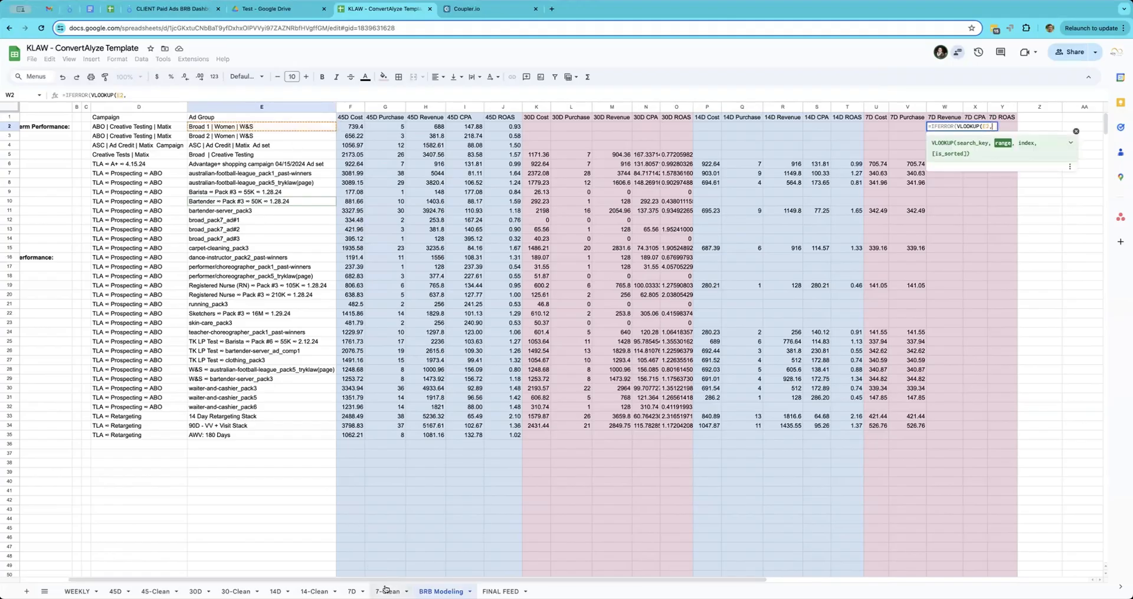
{"action": "left_click", "coordinate": [388, 591]}
{"action": "left_click_drag", "start_coordinate": [176, 106], "coordinate": [499, 97]}
{"action": "type", "text": ",4,f"}
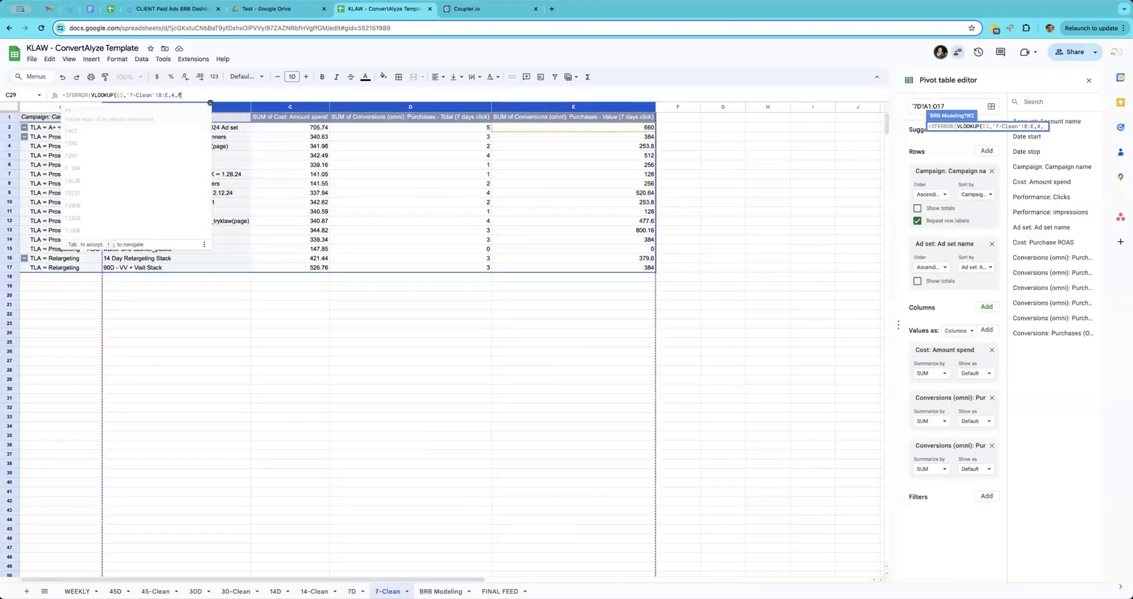
{"action": "type", "text": "alse),\" \")"}
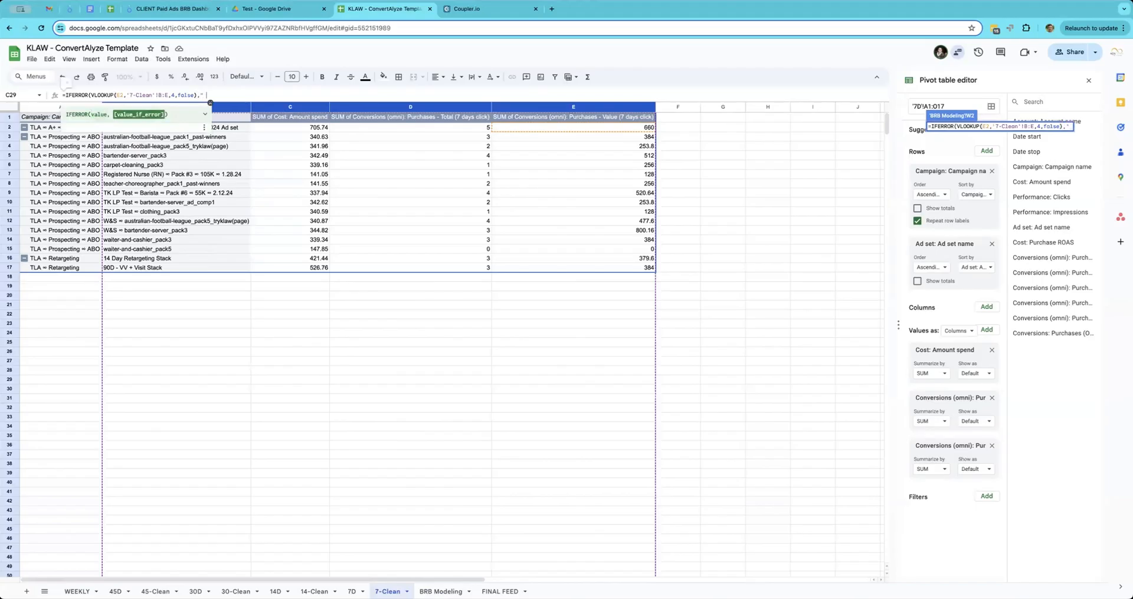
{"action": "key", "text": "Return"}
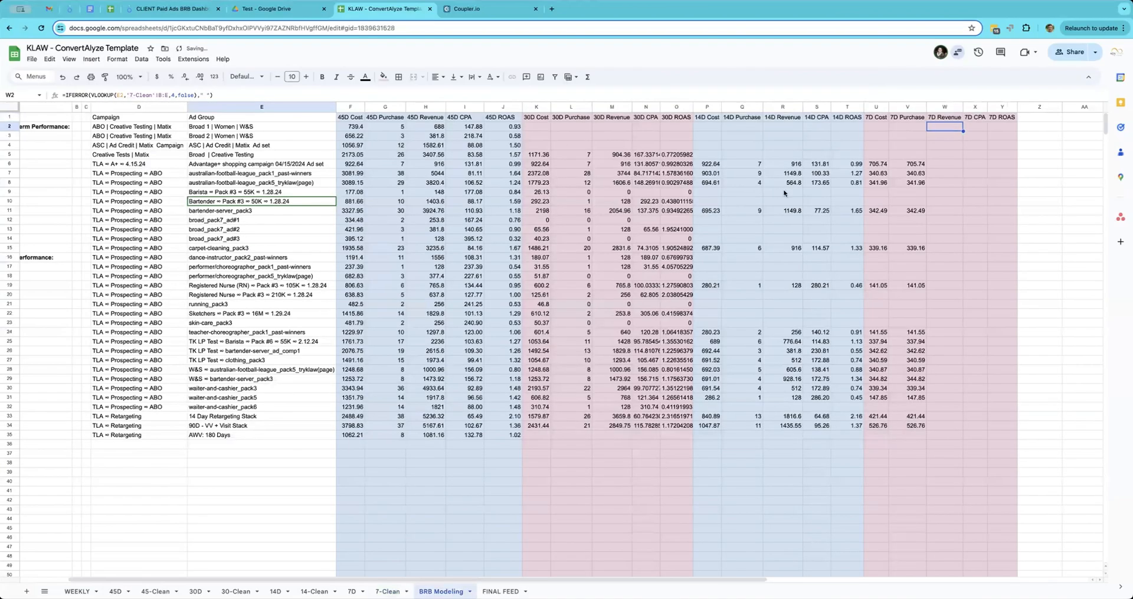
- Fill the 7D Revenue lookup down its column and check the resulting formula in W6
{"action": "double_click", "coordinate": [964, 130]}
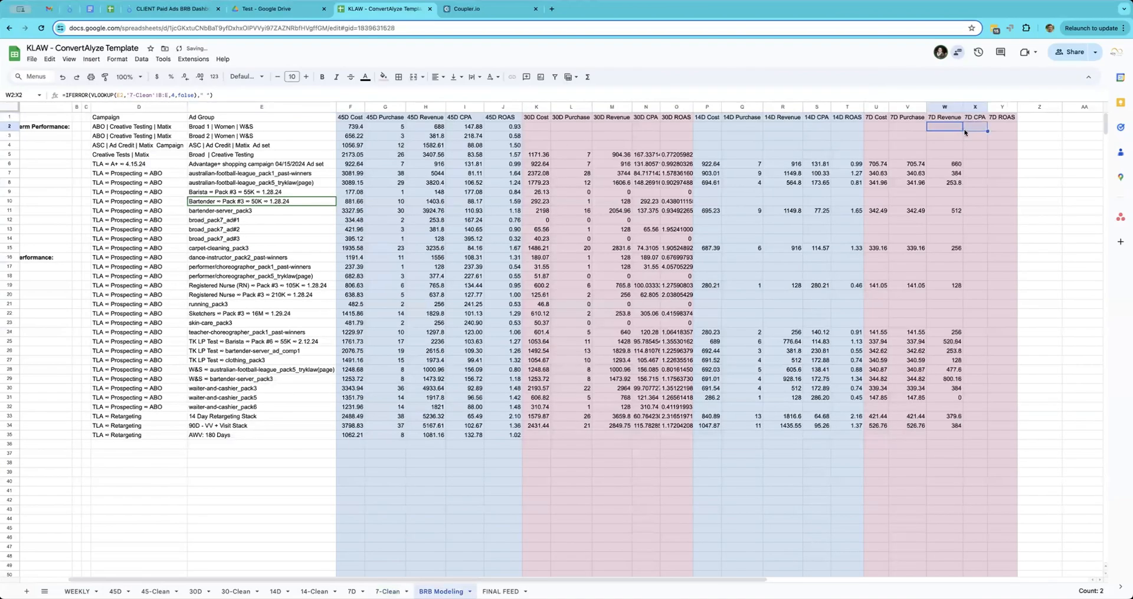
{"action": "double_click", "coordinate": [952, 162]}
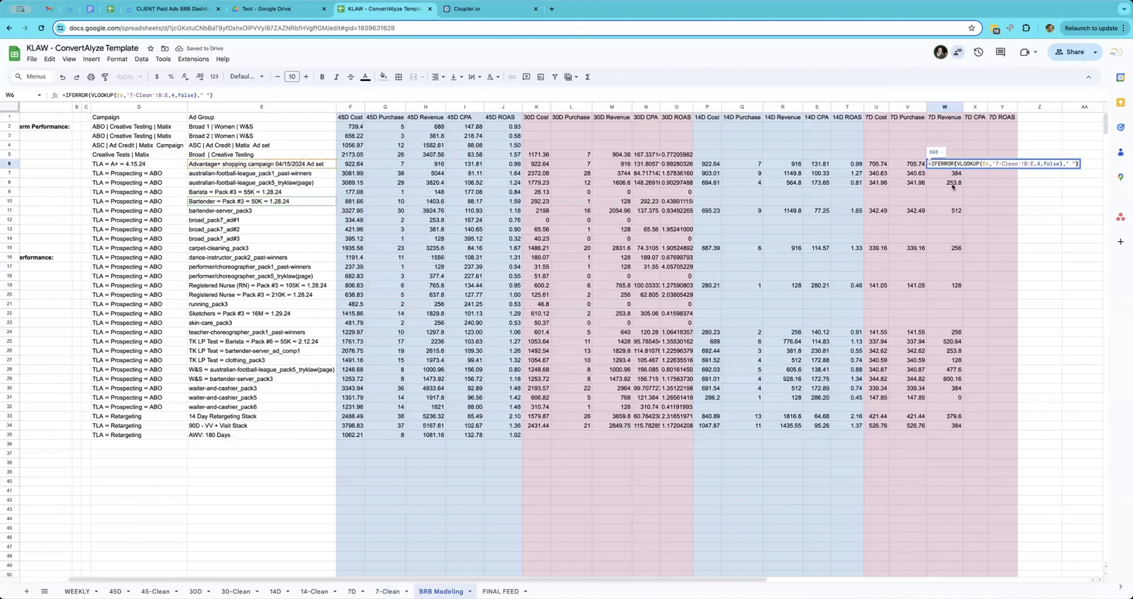
{"action": "key", "text": "Escape"}
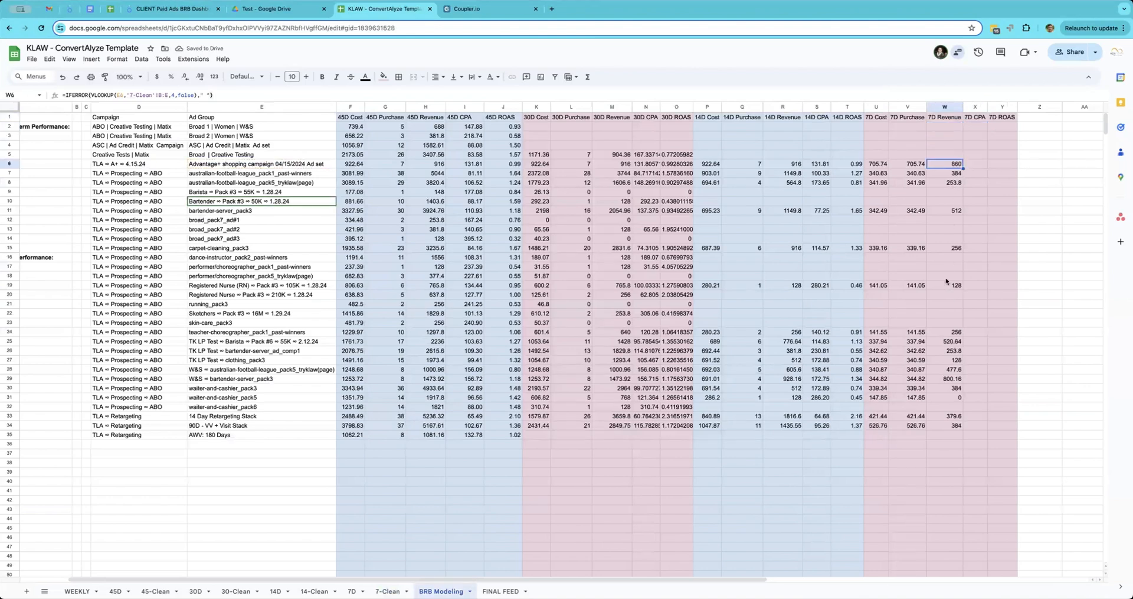
- Replace the content of X2 with IFERROR(U2/V2) to calculate 7D CPA and fill it down to row 34
{"action": "left_click", "coordinate": [976, 128]}
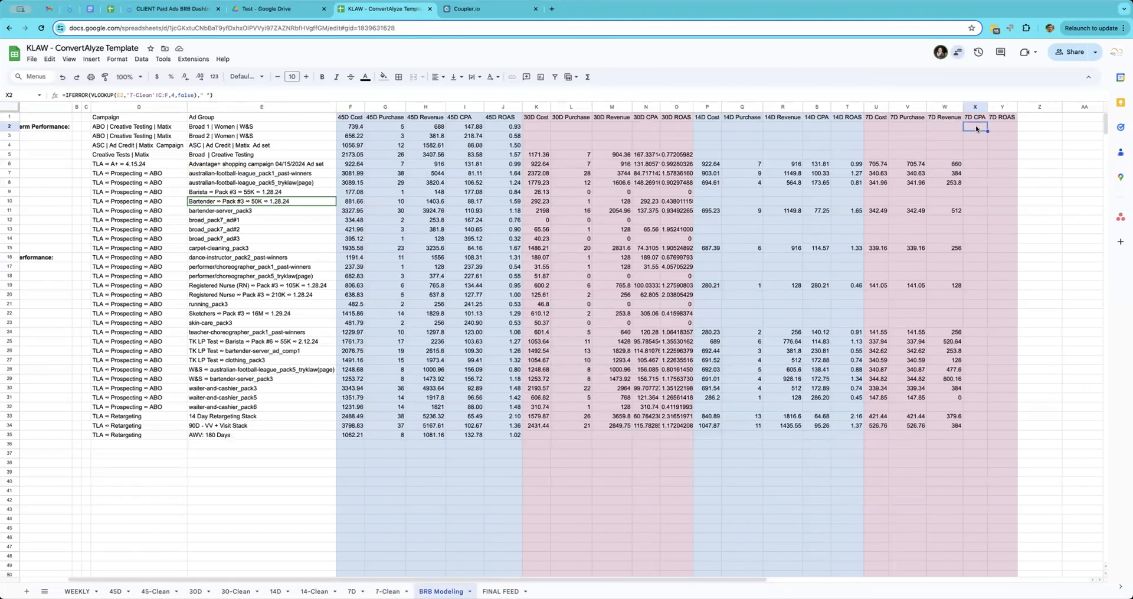
{"action": "key", "text": "Delete"}
{"action": "type", "text": "=if"}
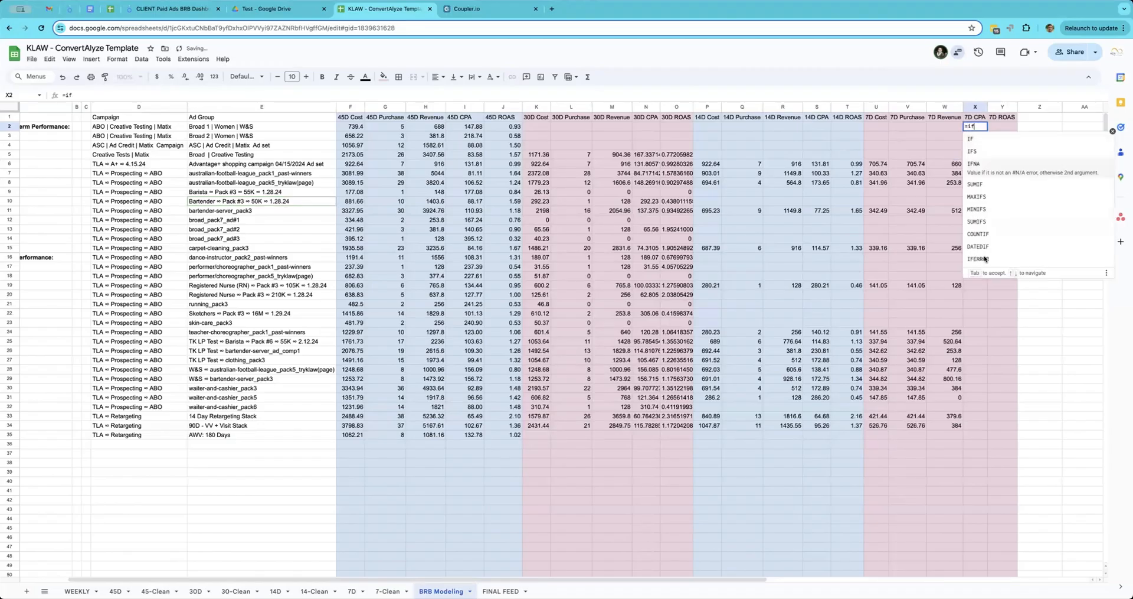
{"action": "left_click", "coordinate": [984, 258]}
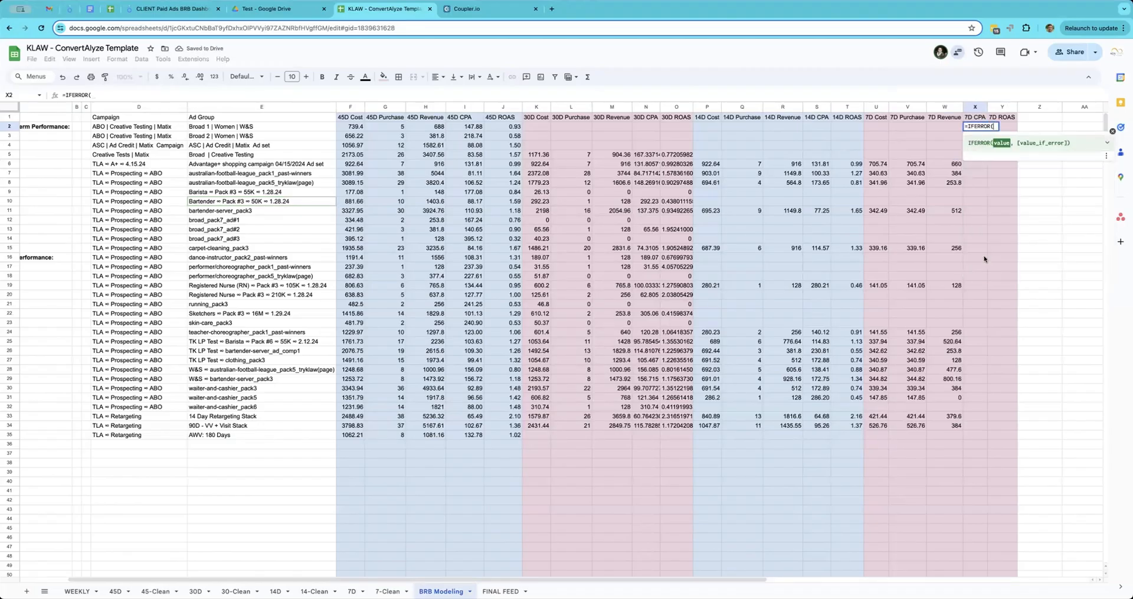
{"action": "left_click", "coordinate": [876, 127]}
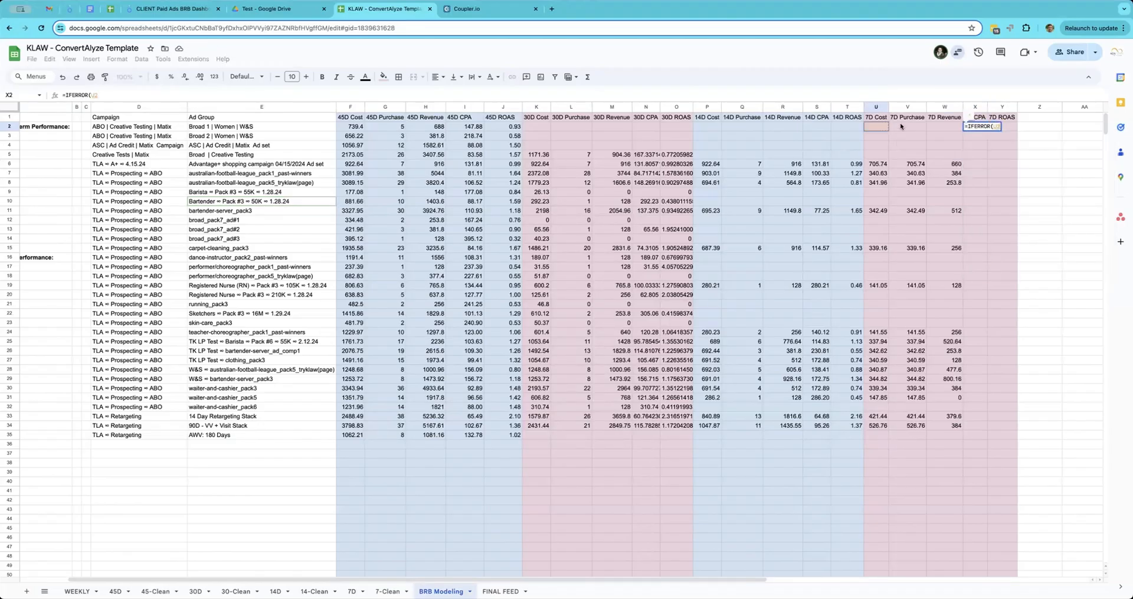
{"action": "type", "text": "/"}
{"action": "left_click", "coordinate": [909, 126]}
{"action": "key", "text": "Return"}
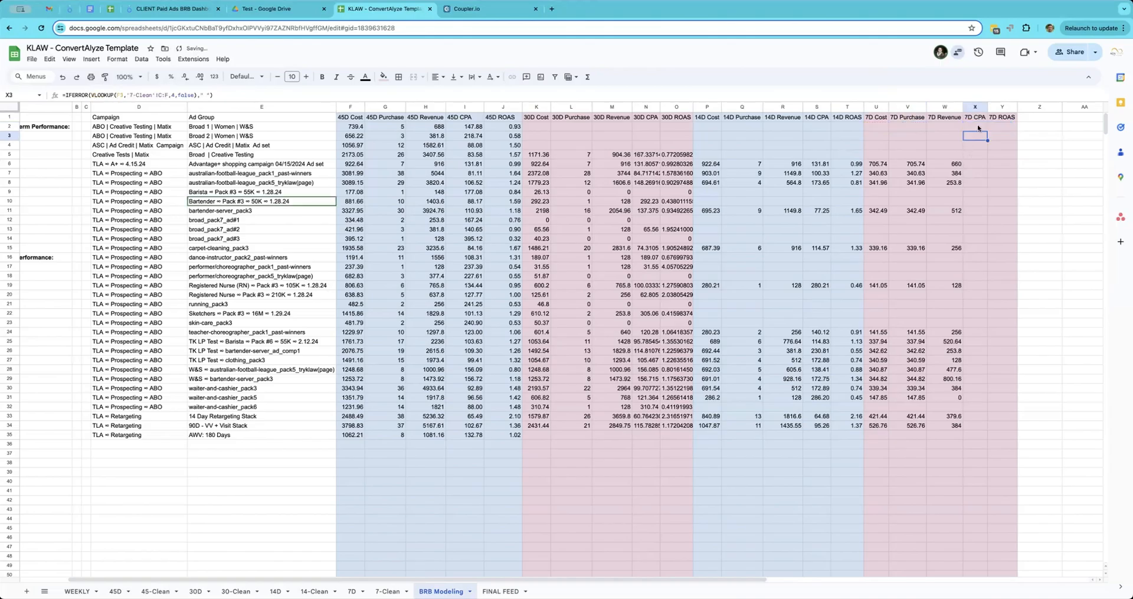
{"action": "left_click", "coordinate": [984, 127]}
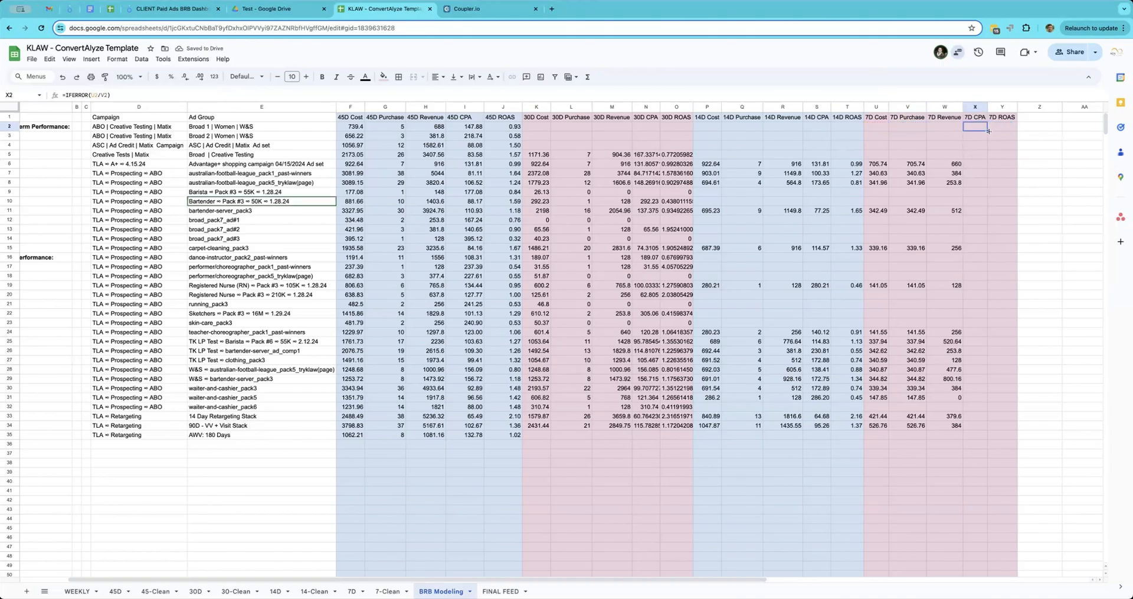
{"action": "left_click_drag", "start_coordinate": [988, 130], "coordinate": [972, 381]}
{"action": "left_click_drag", "start_coordinate": [969, 429], "coordinate": [969, 430]}
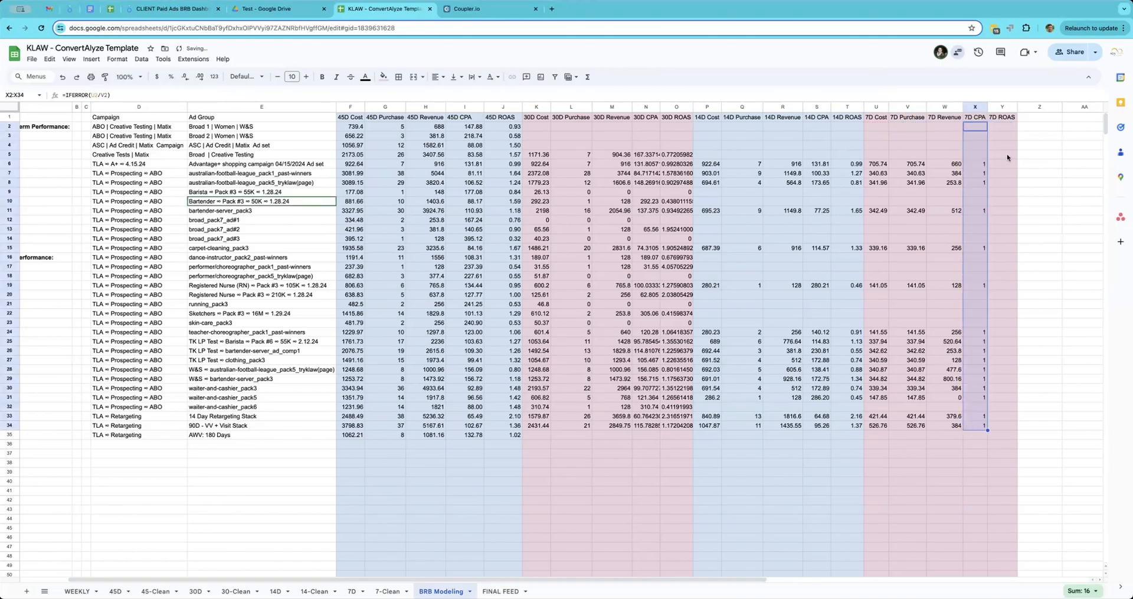
- Calculate 7D ROAS in Y2 with IFERROR(W2/U2) and fill it down to row 34
{"action": "left_click", "coordinate": [1001, 128]}
{"action": "type", "text": "=IFERROR("}
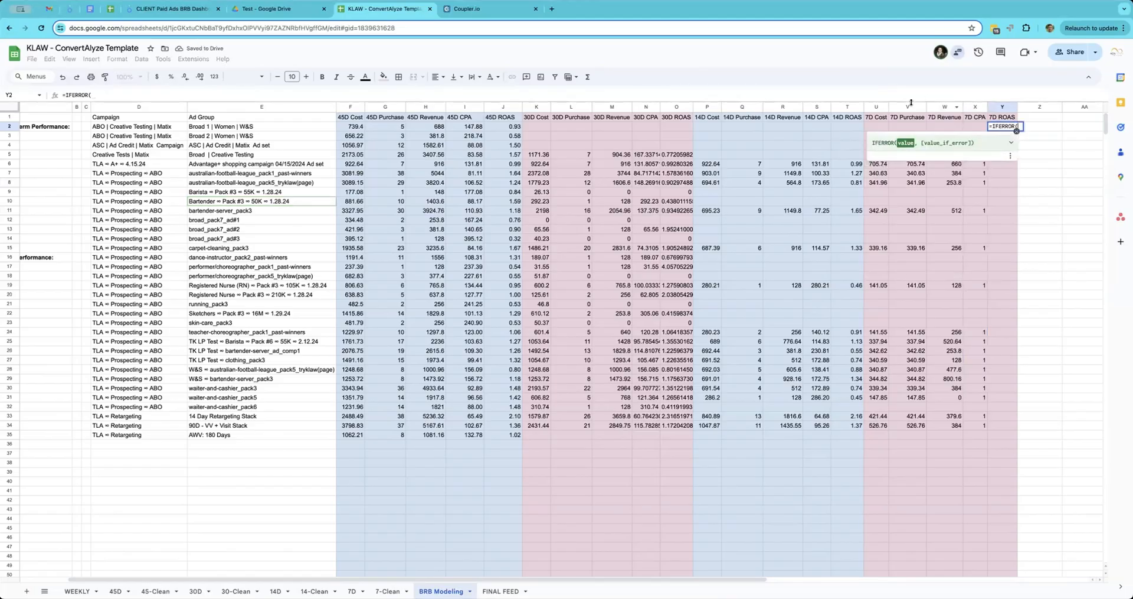
{"action": "left_click", "coordinate": [945, 126]}
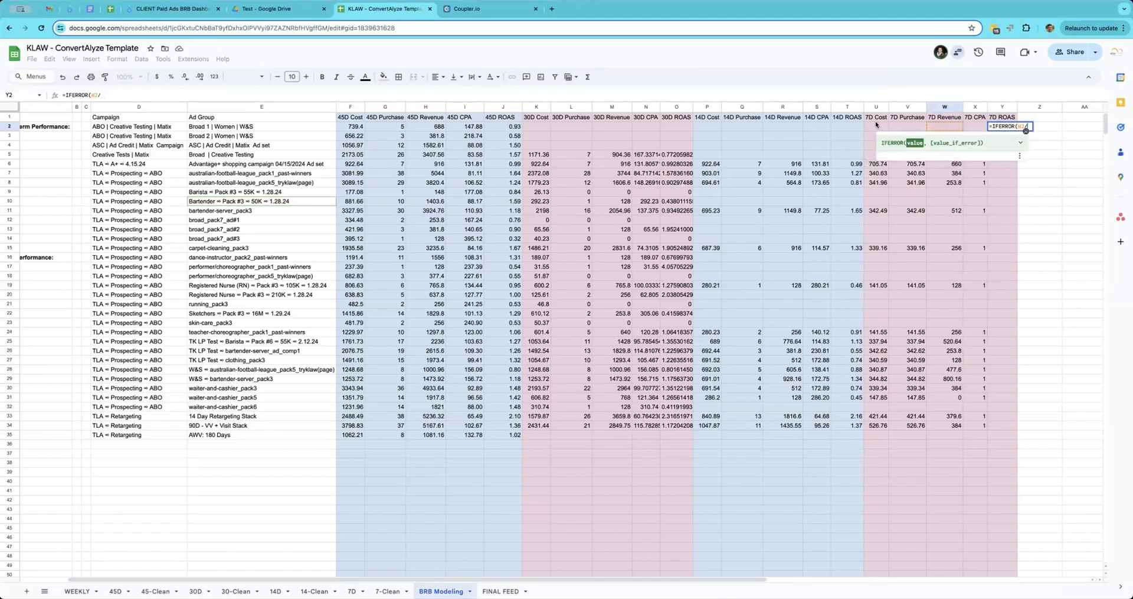
{"action": "key", "text": "Return"}
{"action": "left_click", "coordinate": [989, 126]}
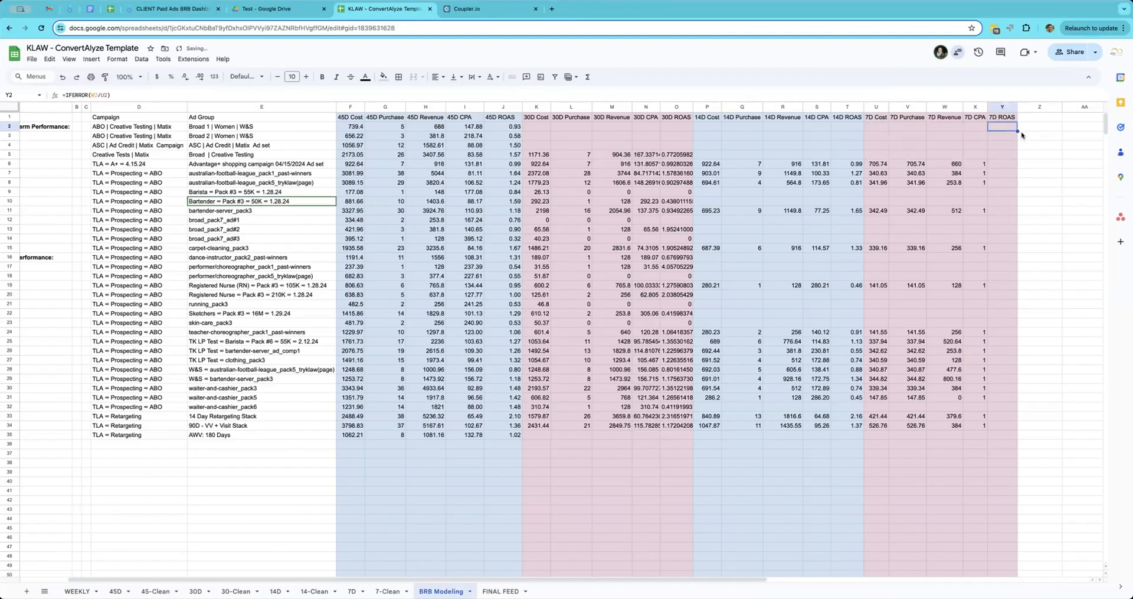
{"action": "left_click_drag", "start_coordinate": [1017, 131], "coordinate": [1004, 429]}
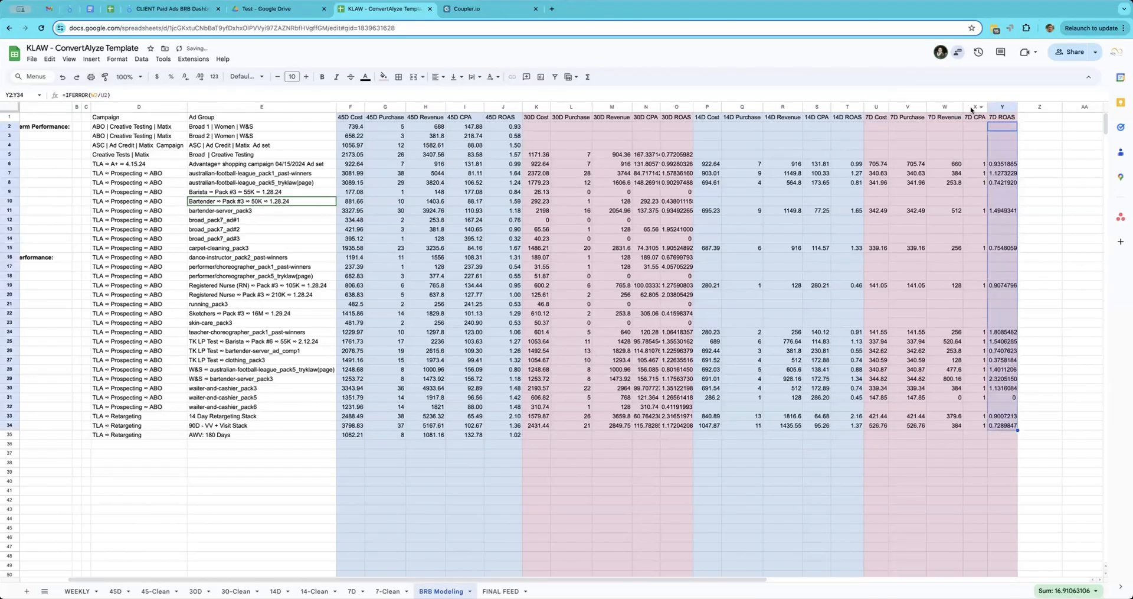
- Format the whole 7D CPA and 7D ROAS columns as numbers with two decimal places, and check the CPA formula in X6
{"action": "left_click", "coordinate": [214, 77]}
{"action": "left_click", "coordinate": [241, 133]}
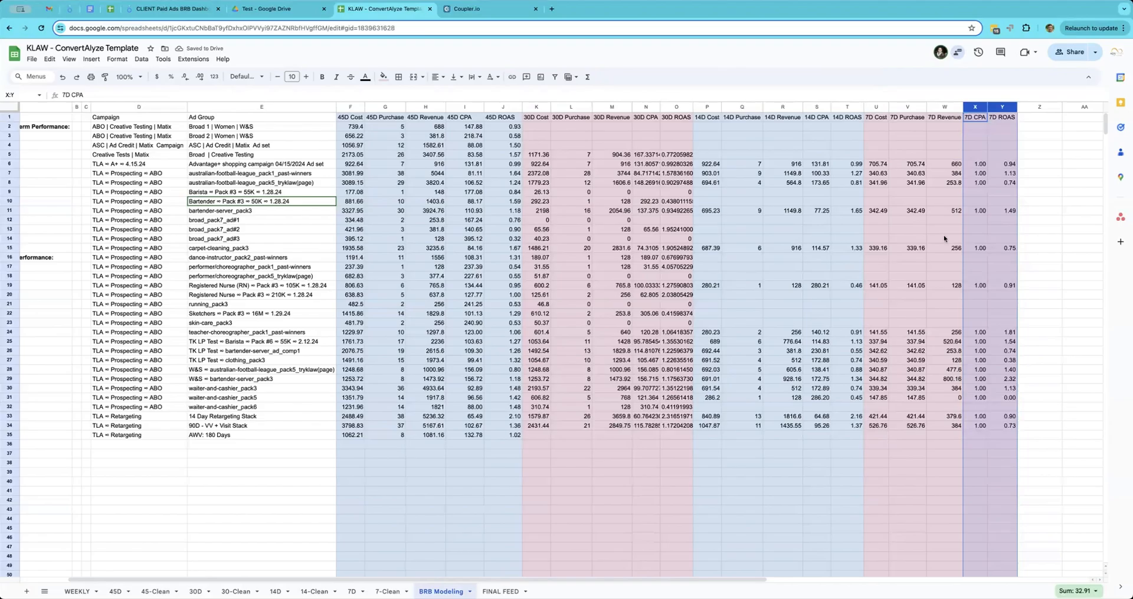
{"action": "double_click", "coordinate": [981, 165]}
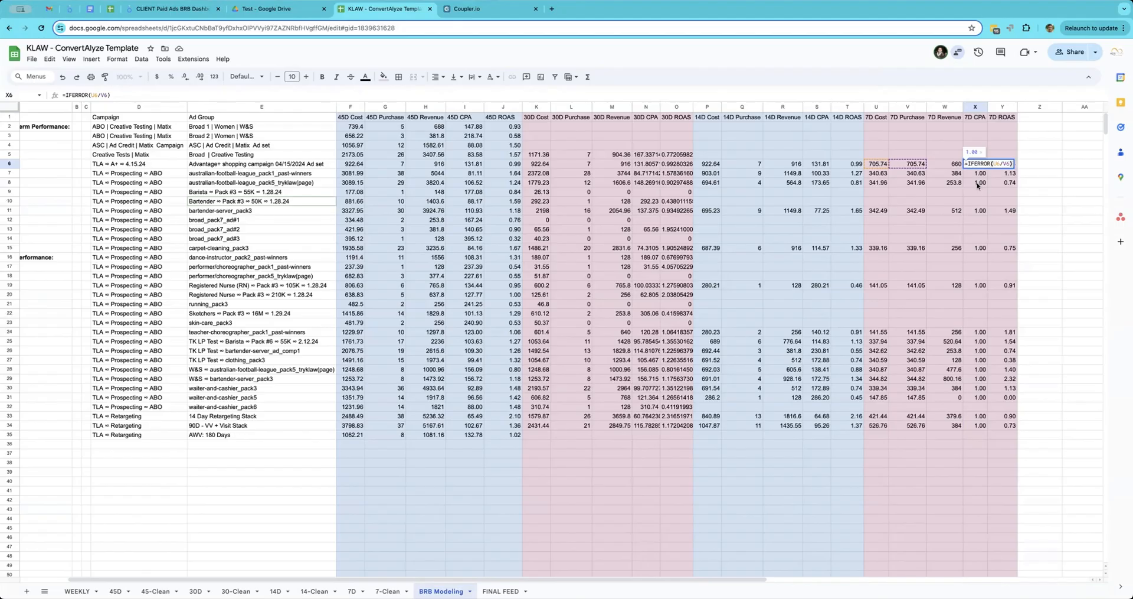
{"action": "key", "text": "Escape"}
- Correct the 7D Purchase lookup in V6 to return column 3 of the '7-Clean' range and fill it down to row 34
{"action": "left_click", "coordinate": [903, 118]}
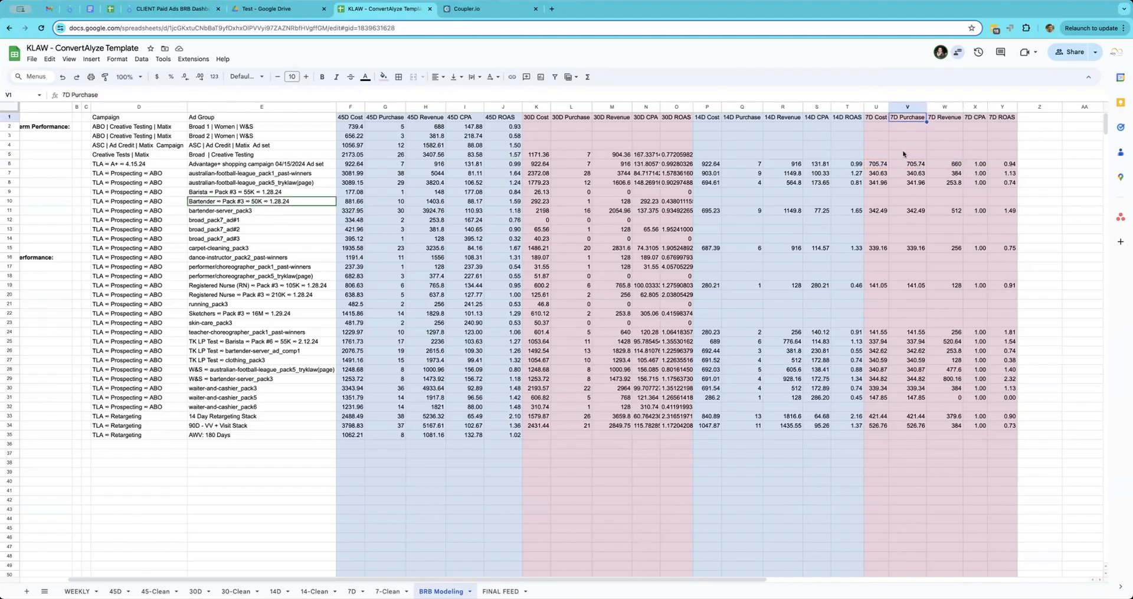
{"action": "left_click", "coordinate": [907, 165]}
{"action": "double_click", "coordinate": [907, 163]}
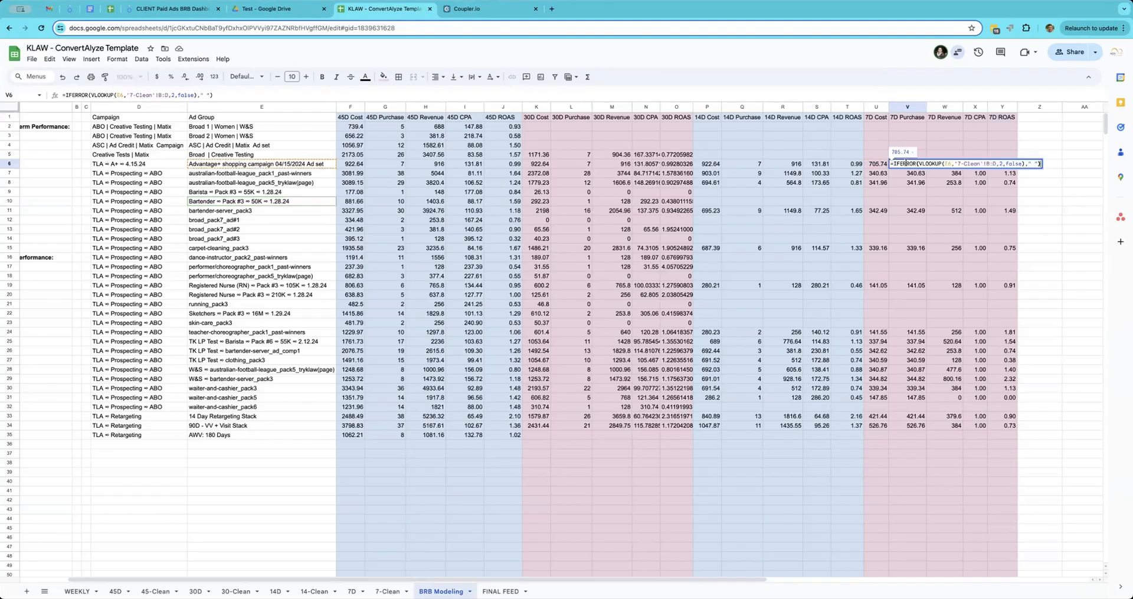
{"action": "key", "text": "Escape"}
{"action": "left_click", "coordinate": [941, 163]}
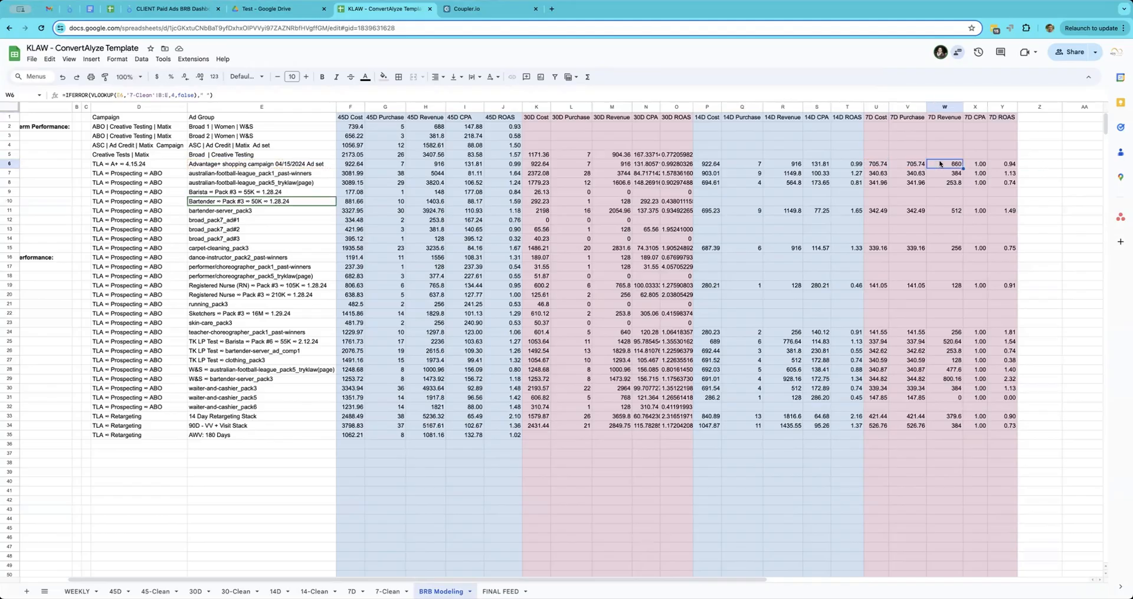
{"action": "left_click", "coordinate": [908, 165]}
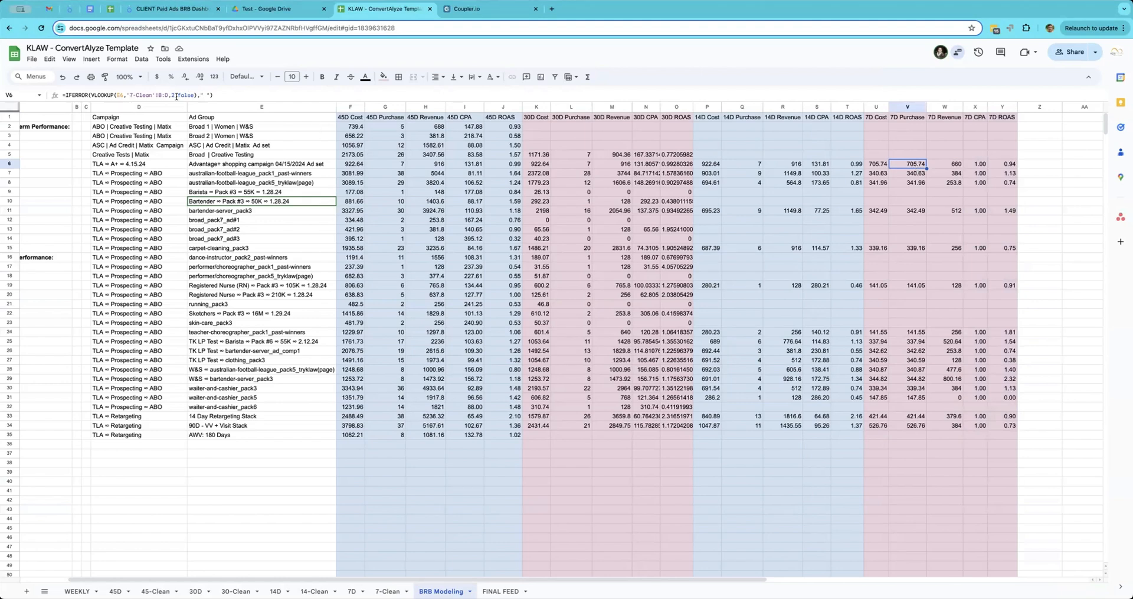
{"action": "double_click", "coordinate": [173, 95]}
{"action": "type", "text": "3"}
{"action": "key", "text": "Return"}
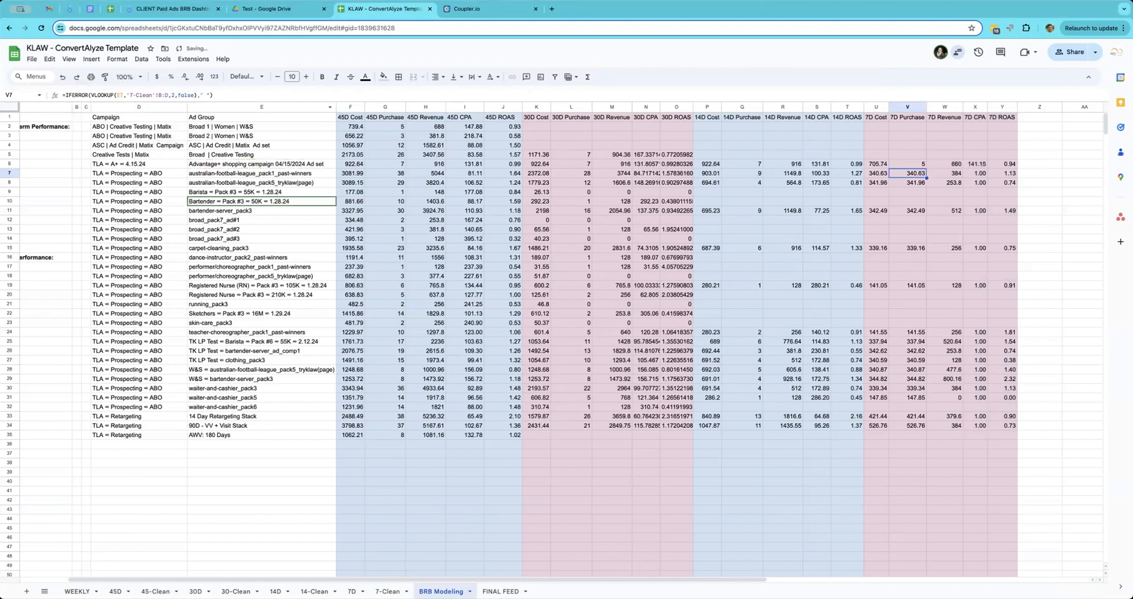
{"action": "left_click", "coordinate": [920, 165]}
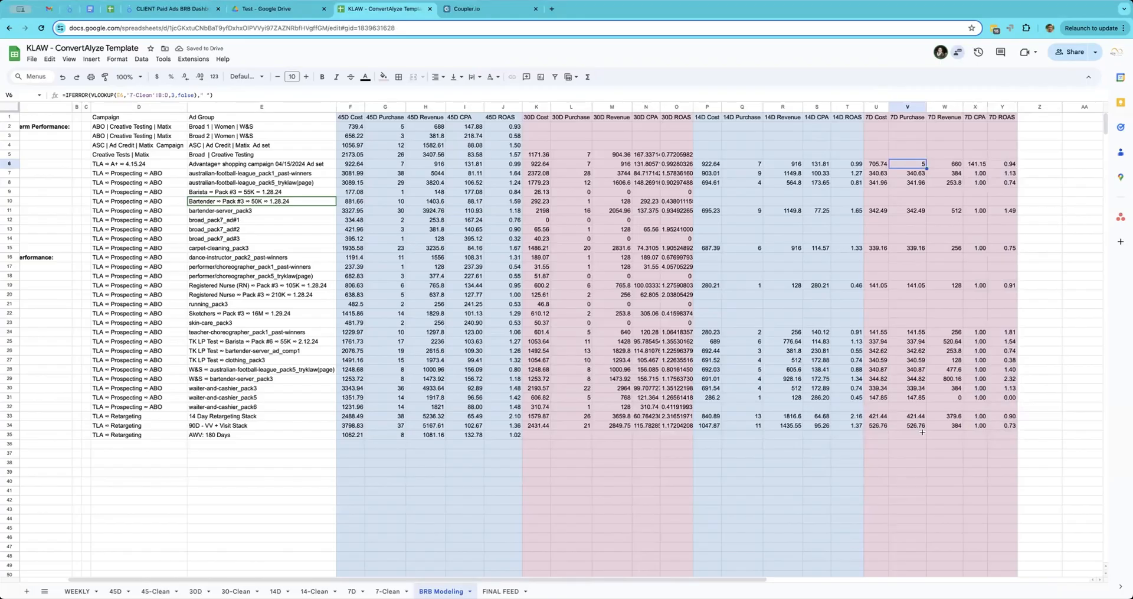
{"action": "left_click_drag", "start_coordinate": [923, 432], "coordinate": [924, 430]}
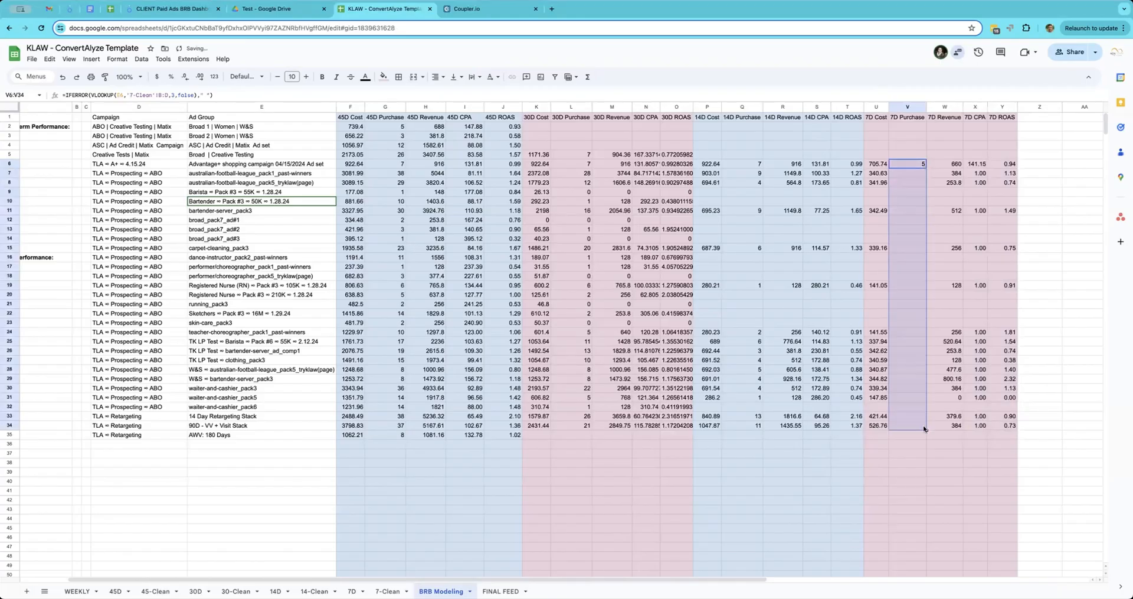
- Review the row 6 formulas for 7D Revenue, 7D CPA and 7D ROAS
{"action": "double_click", "coordinate": [952, 164]}
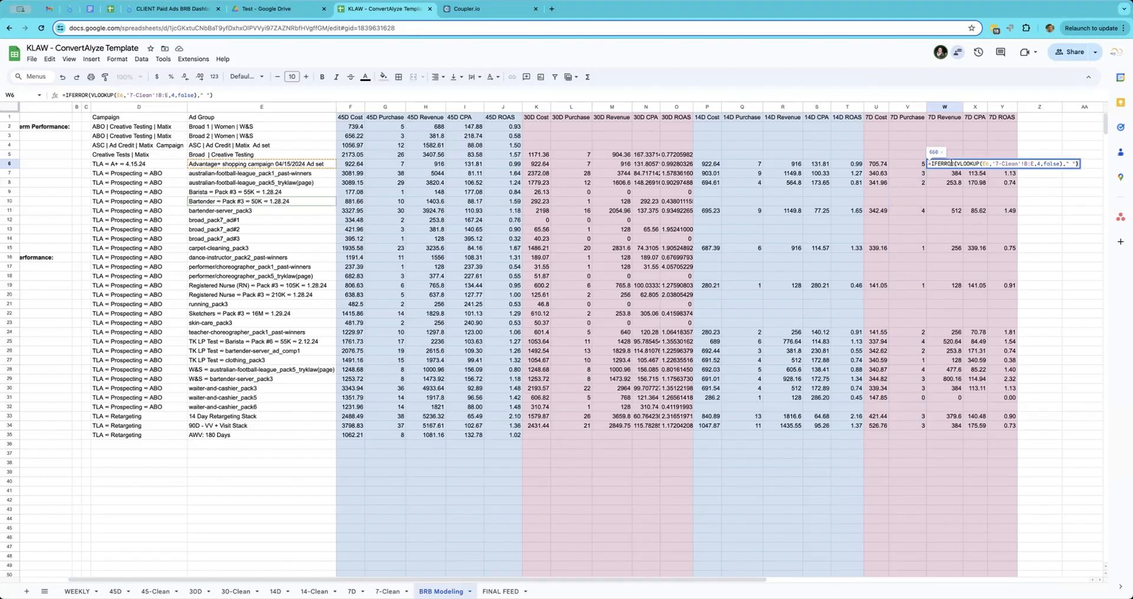
{"action": "left_click", "coordinate": [886, 165]}
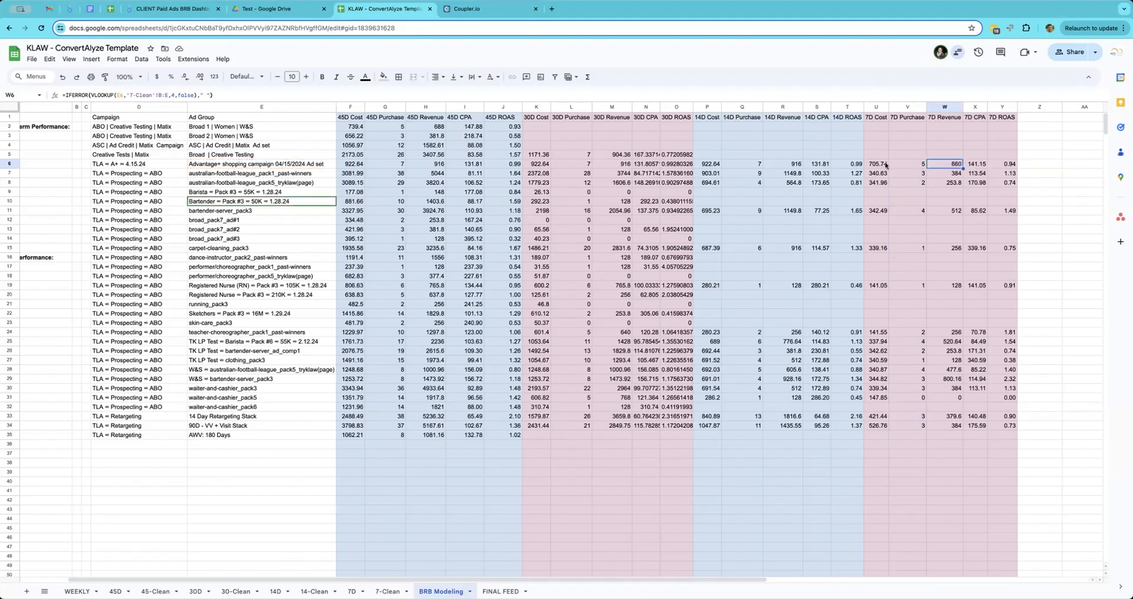
{"action": "key", "text": "Right"}
{"action": "key", "text": "Right"}
{"action": "key", "text": "Left"}
{"action": "key", "text": "Right"}
{"action": "key", "text": "Right"}
{"action": "key", "text": "Right"}
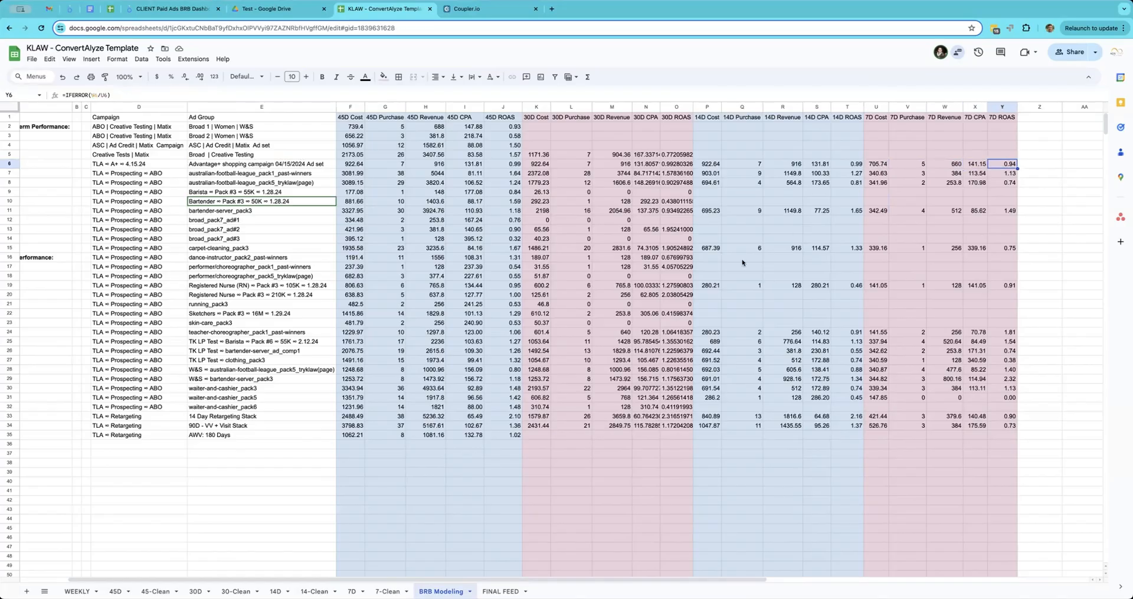
{"action": "left_click", "coordinate": [496, 538]}
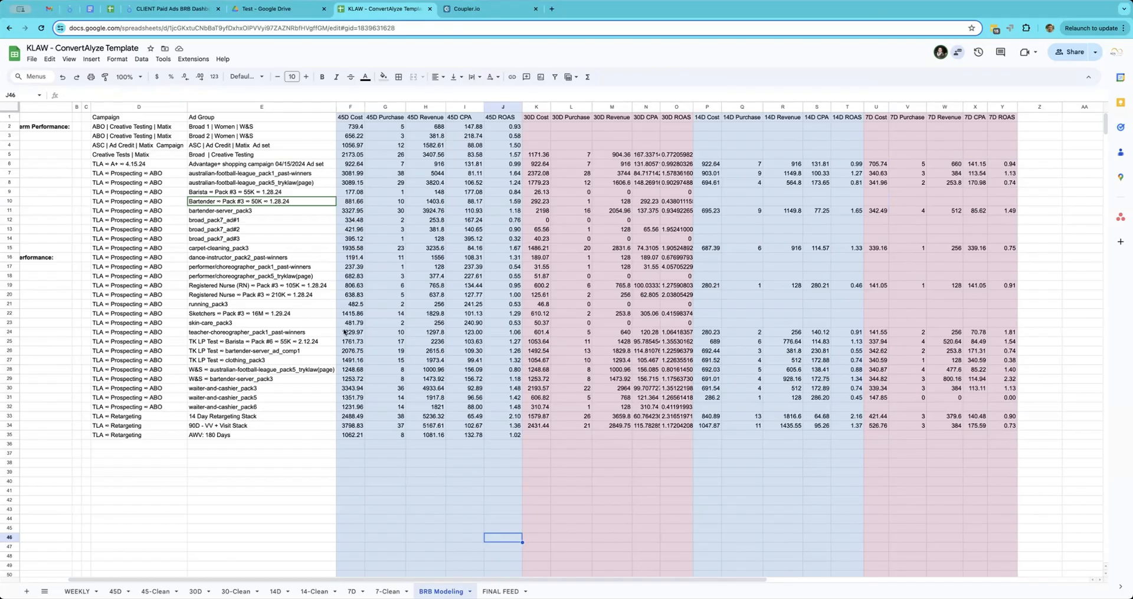
{"action": "left_click_drag", "start_coordinate": [138, 117], "coordinate": [1000, 431]}
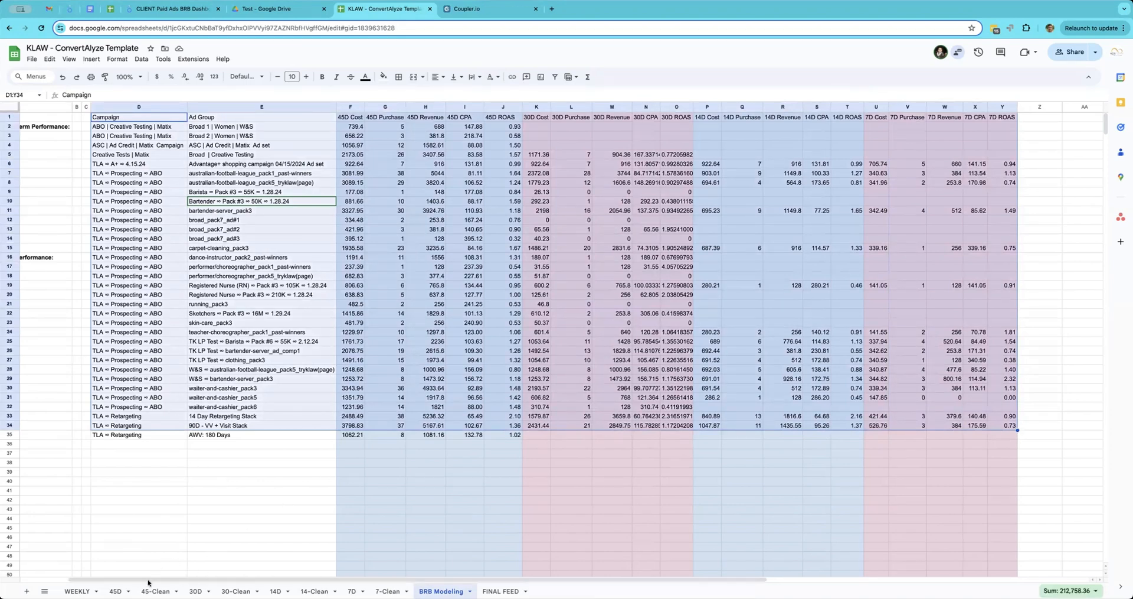
{"action": "left_click", "coordinate": [305, 381]}
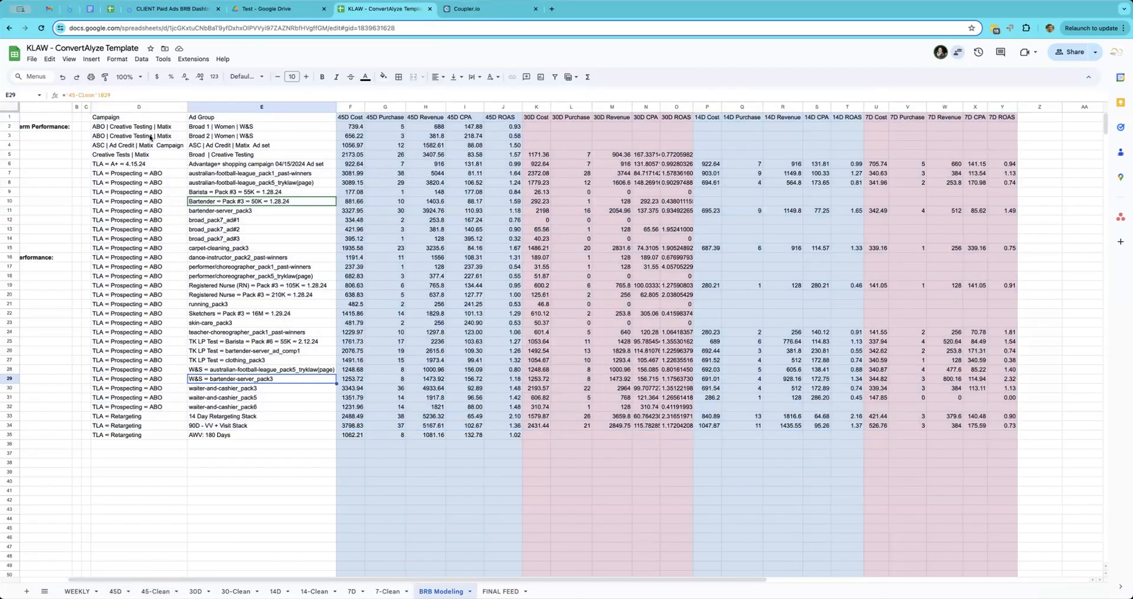
{"action": "left_click", "coordinate": [153, 213]}
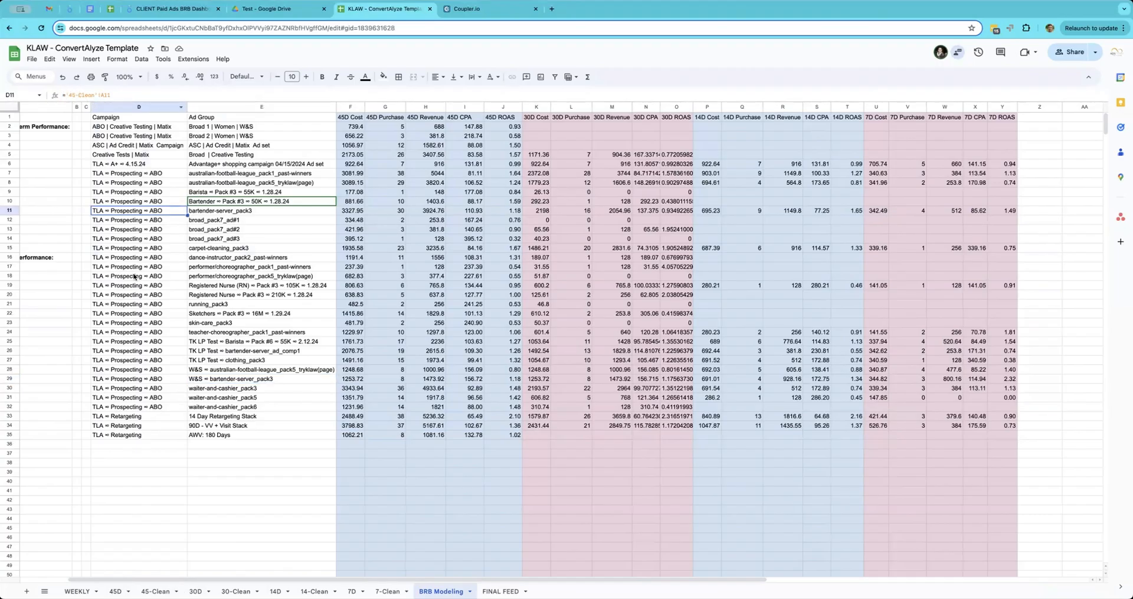